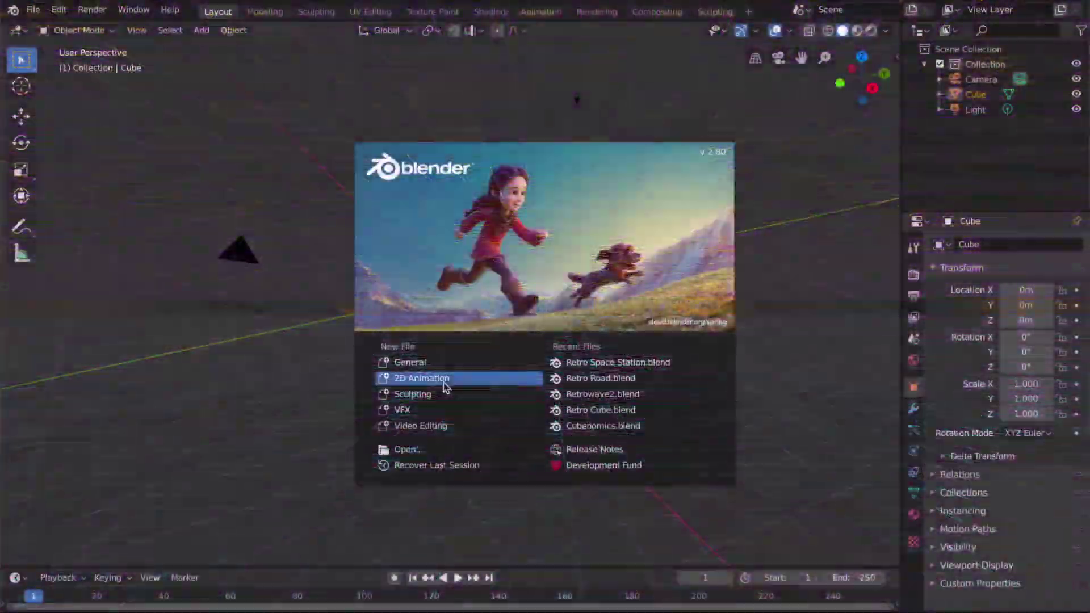
Step: Start a new General file and delete the default cube from the scene
click(409, 362)
middle_drag(533, 307, 575, 290)
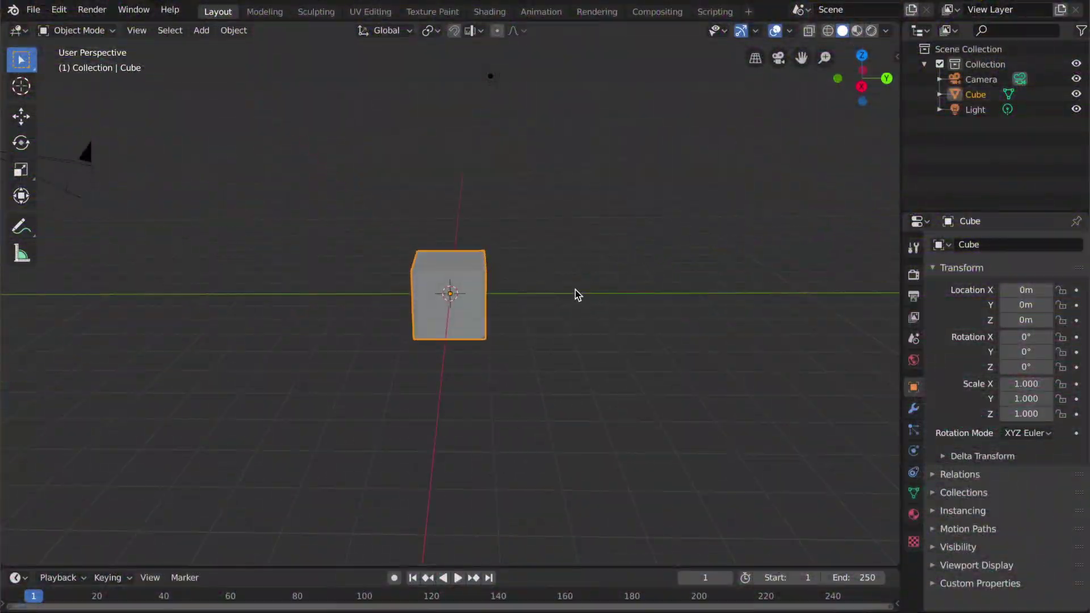
key(x)
click(519, 295)
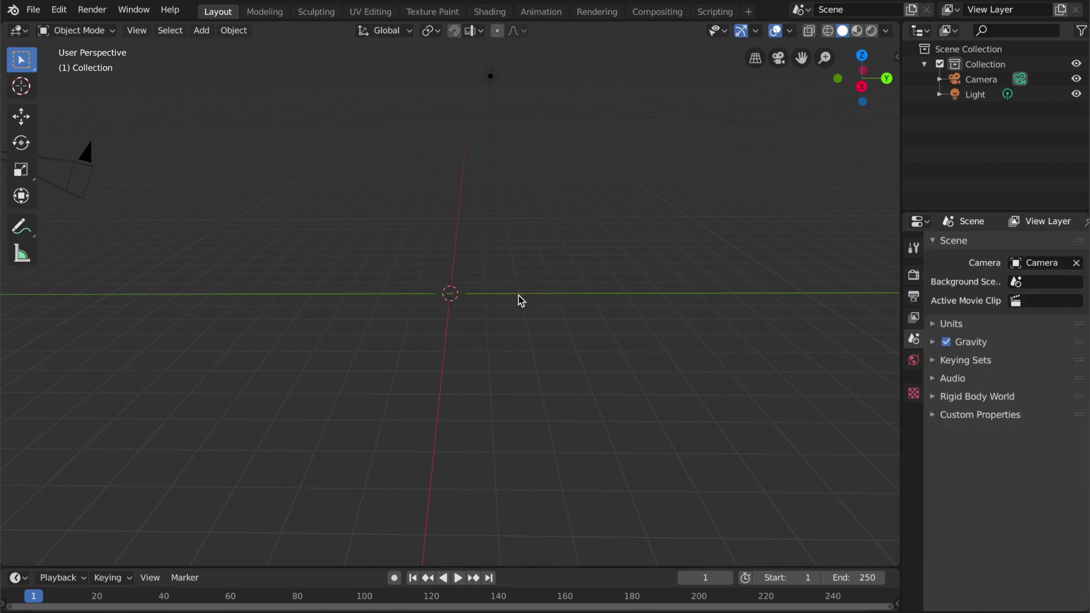
Step: Add a mesh plane at the world origin and scale it uniformly by 8
key(shift+a)
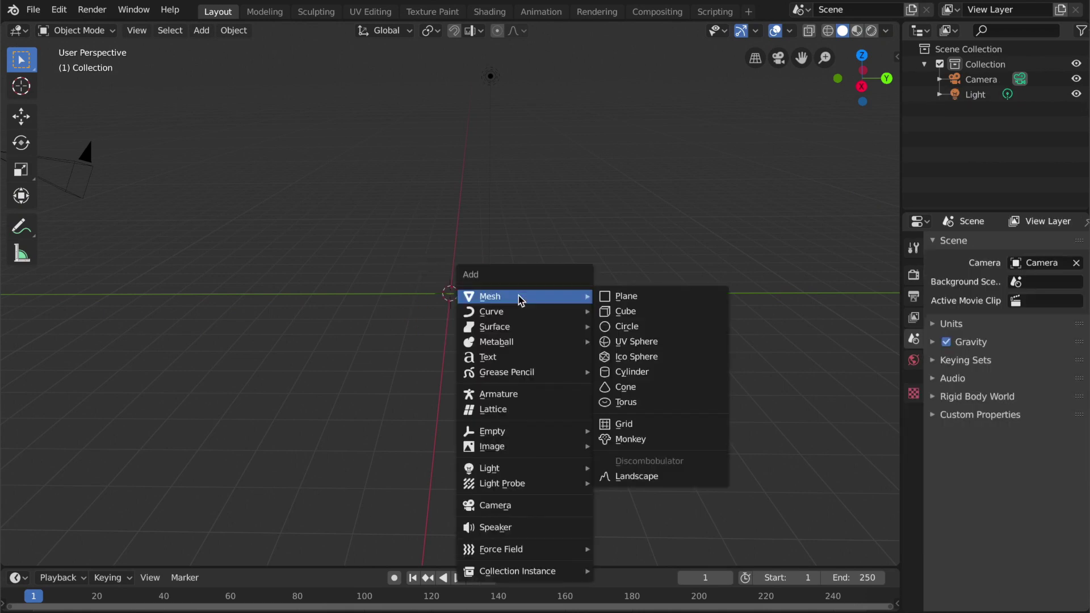
click(623, 299)
middle_drag(341, 214, 340, 213)
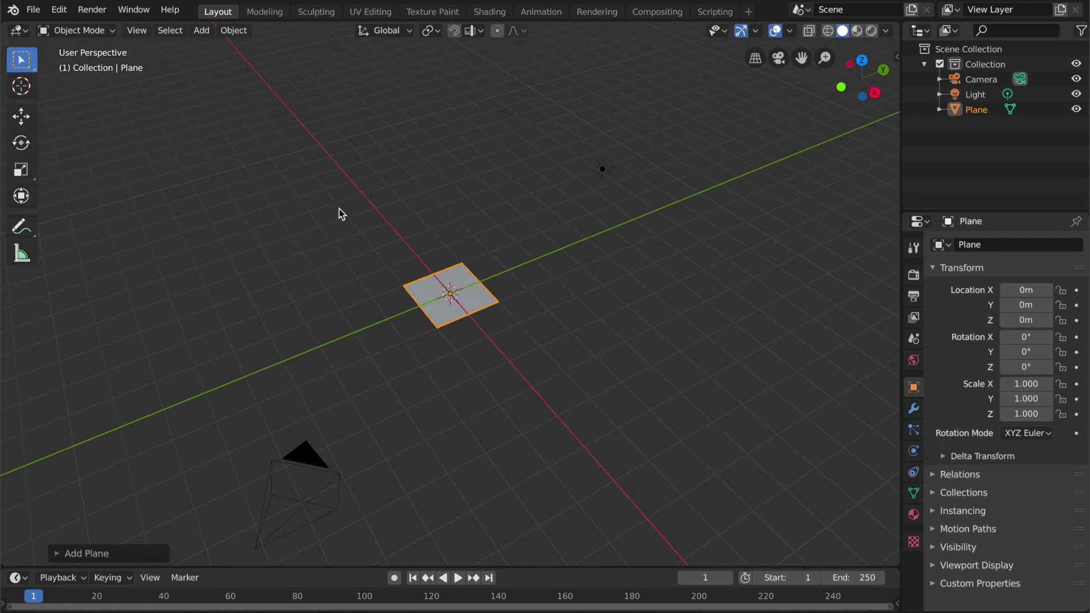
text(s8)
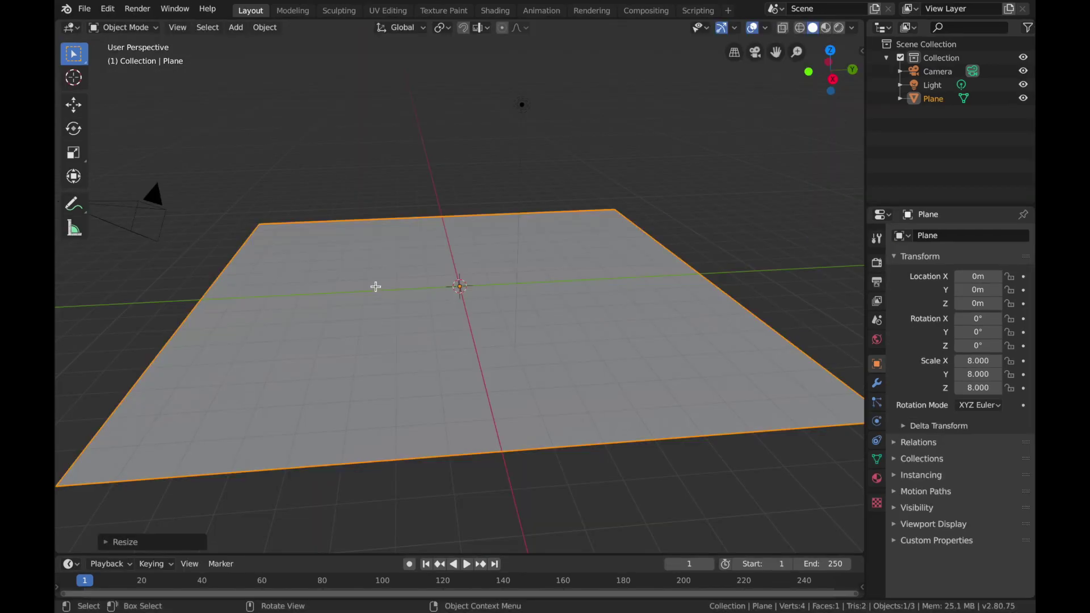
Step: Subdivide the plane's mesh with 30 cuts and return to Object Mode
key(Tab)
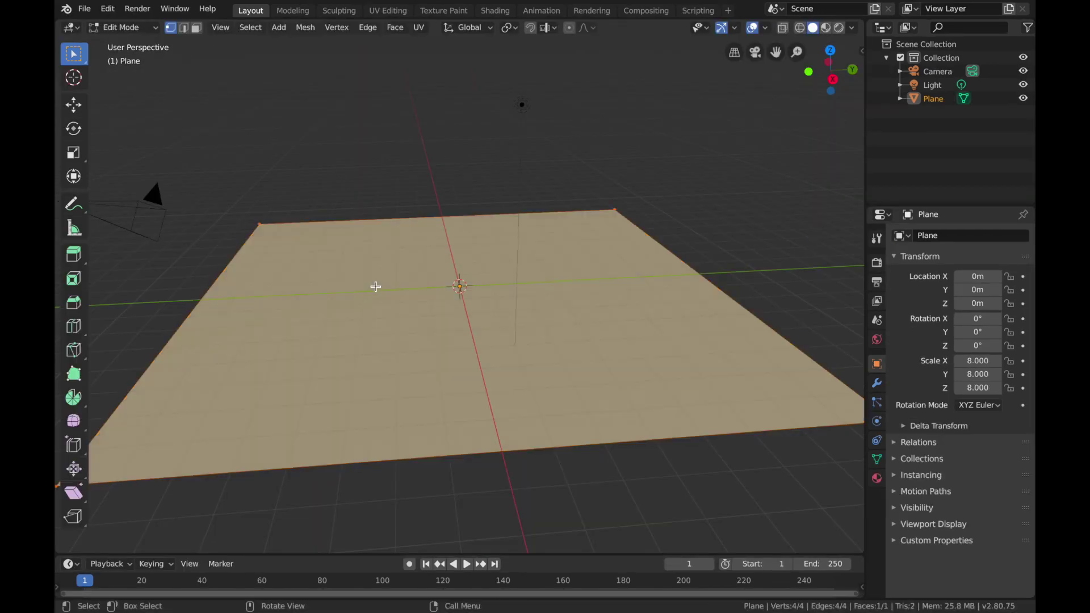
click(369, 28)
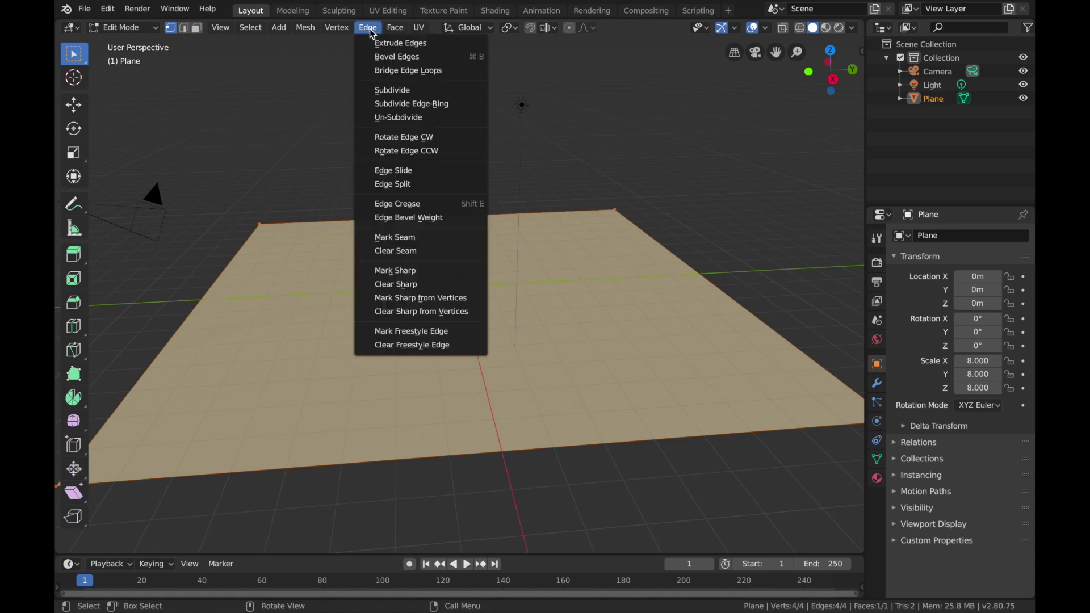
click(420, 90)
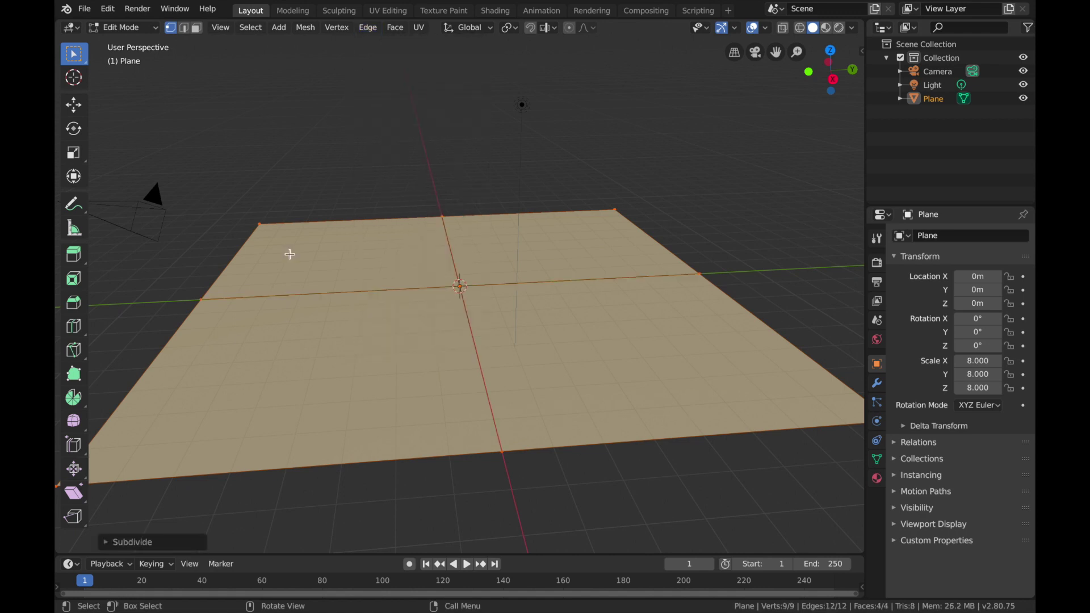
click(112, 542)
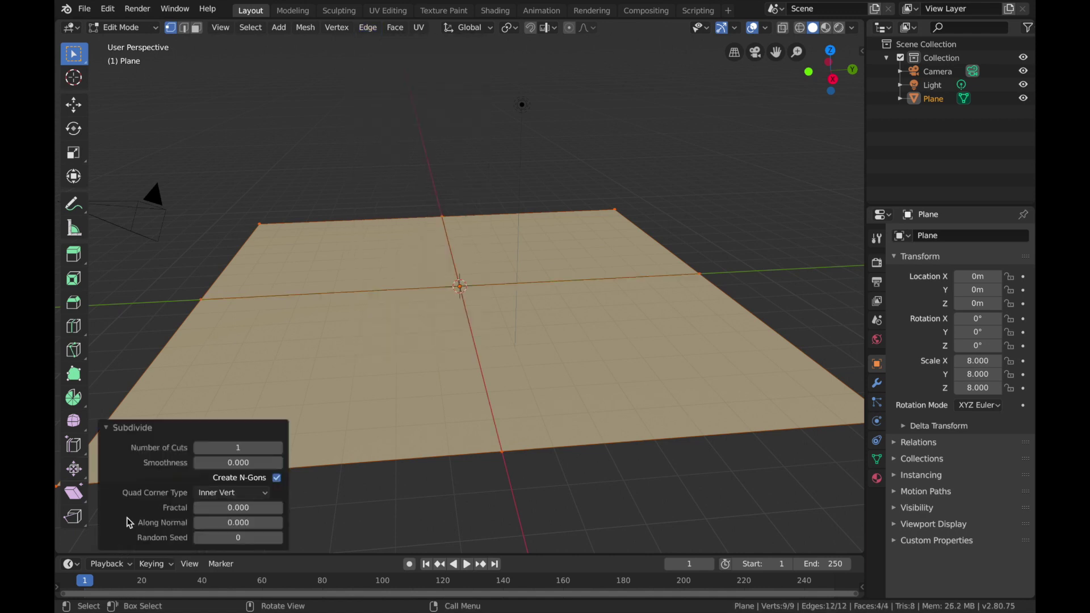
click(241, 448)
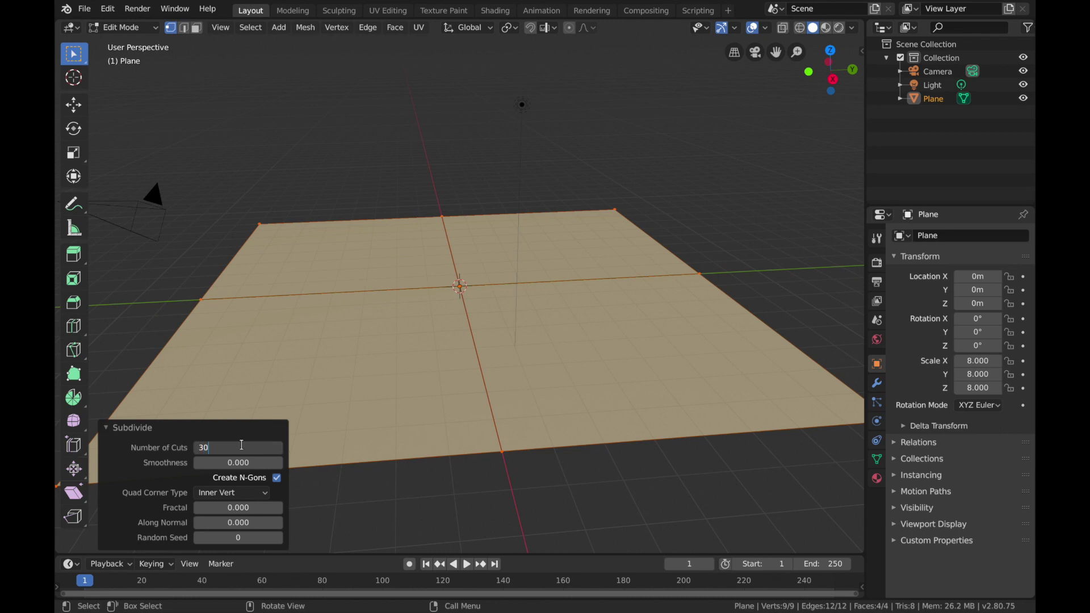
text(30)
key(Return)
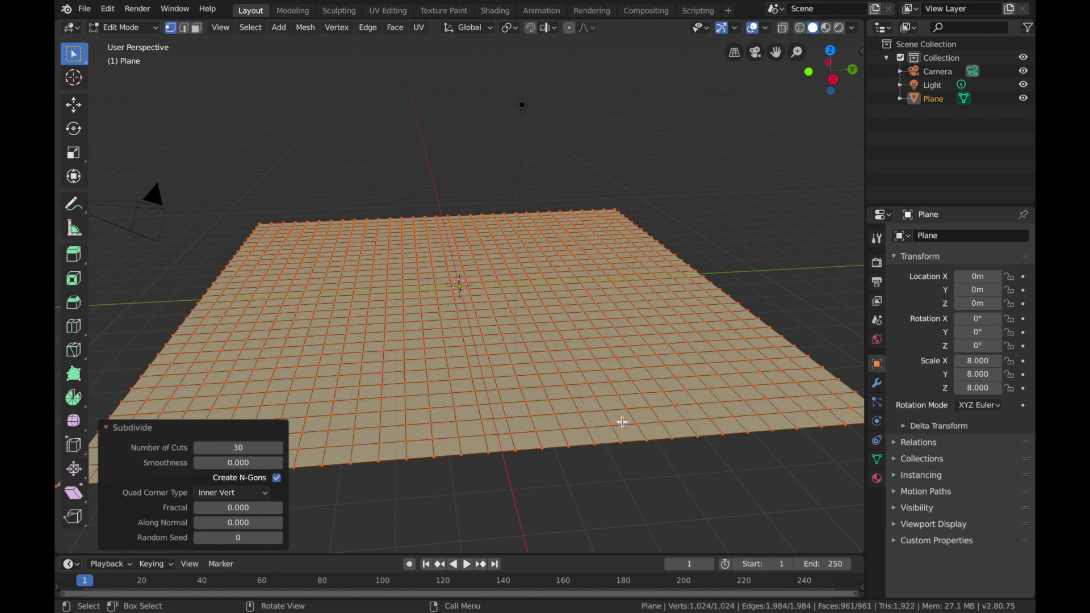
key(Tab)
Step: Add a Wireframe modifier to the plane and set its thickness to 0.01 m
middle_drag(623, 422, 623, 422)
middle_drag(550, 244, 549, 244)
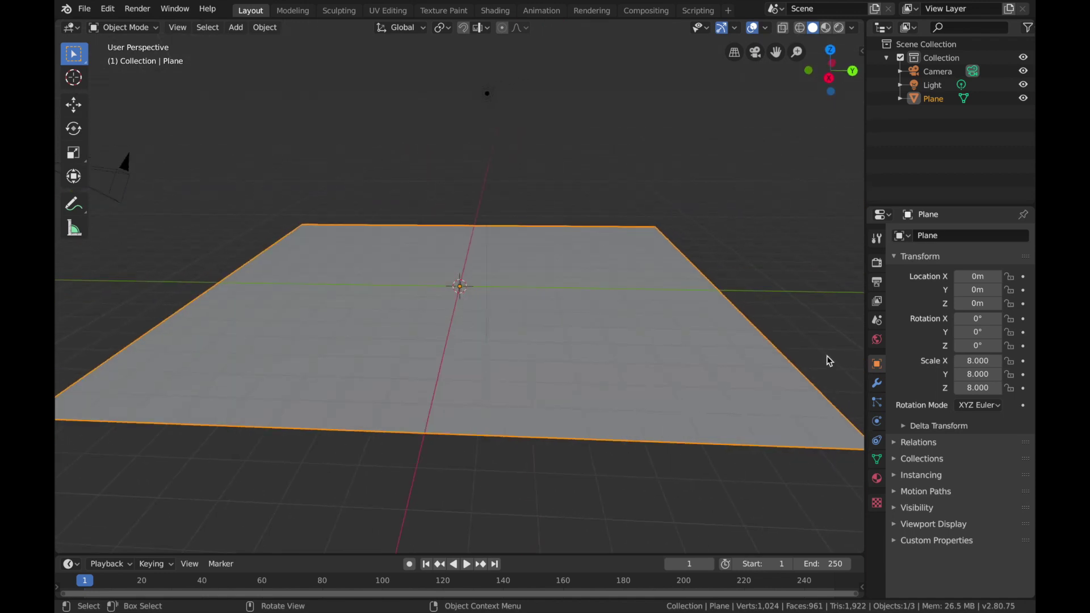
click(877, 383)
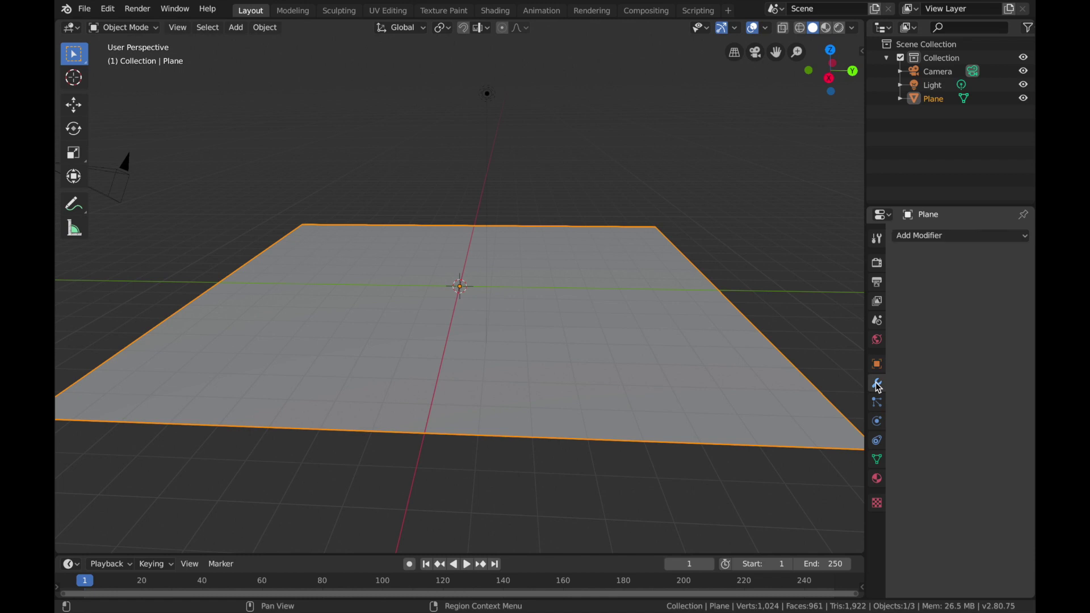
click(954, 236)
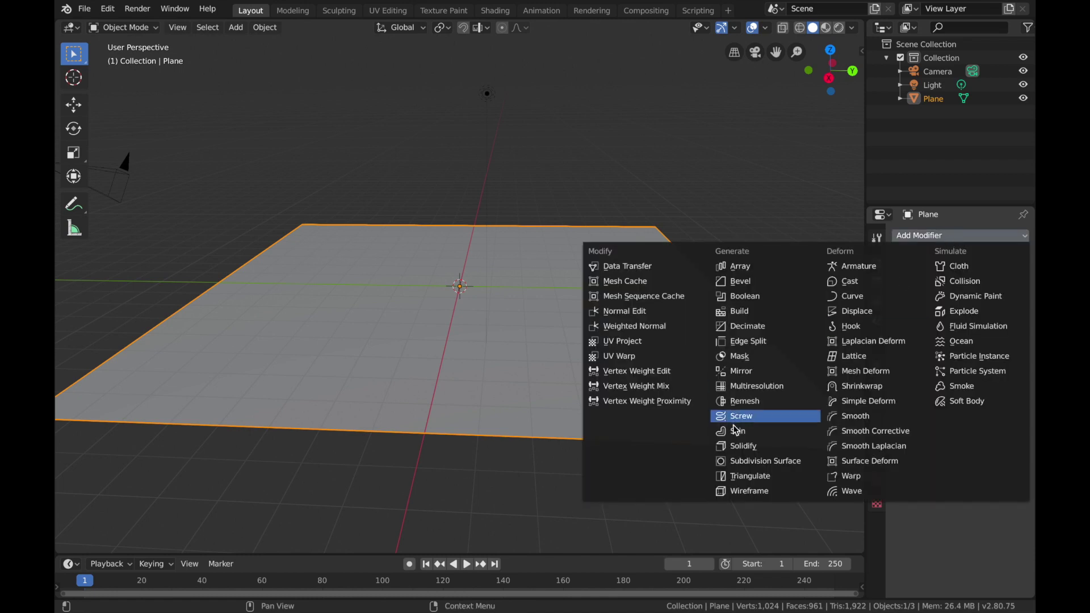
click(733, 492)
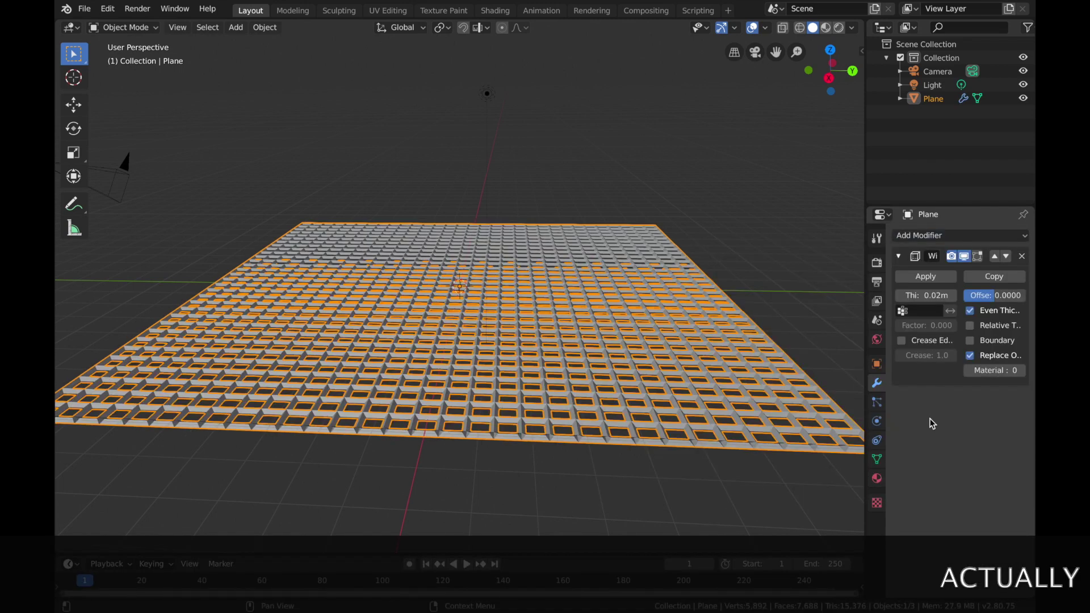
click(940, 296)
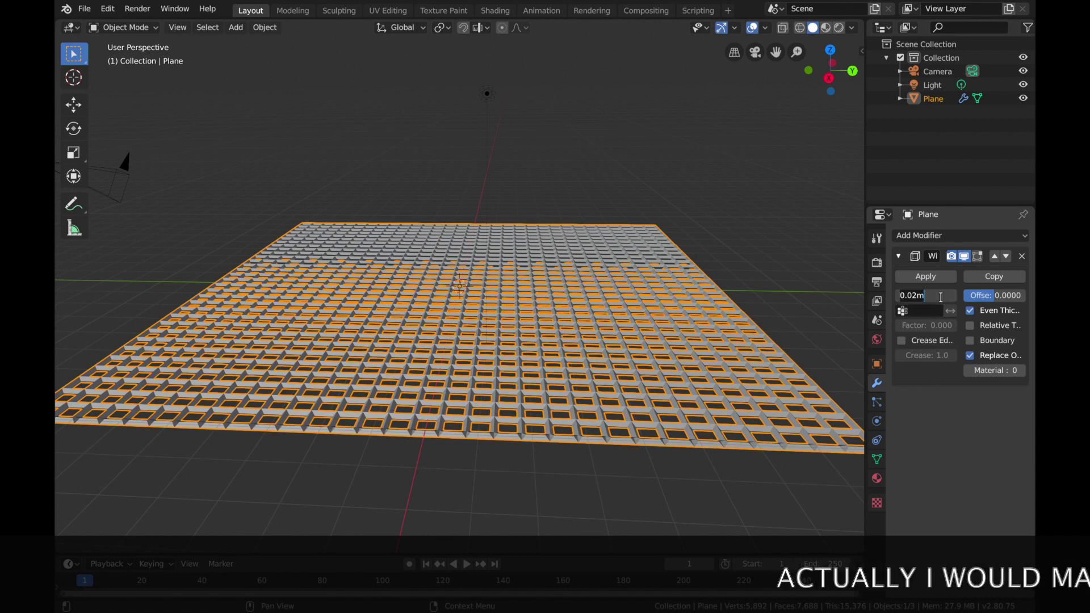
text(.01)
key(Return)
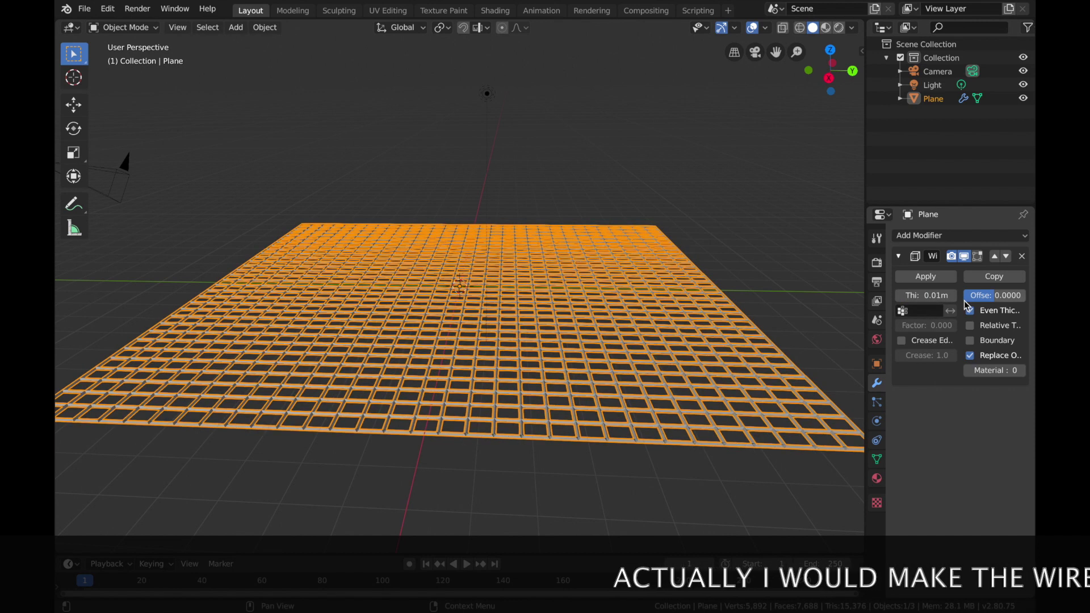
Step: Apply the plane's Wireframe modifier so the grid becomes real geometry
click(546, 486)
middle_drag(547, 486, 547, 486)
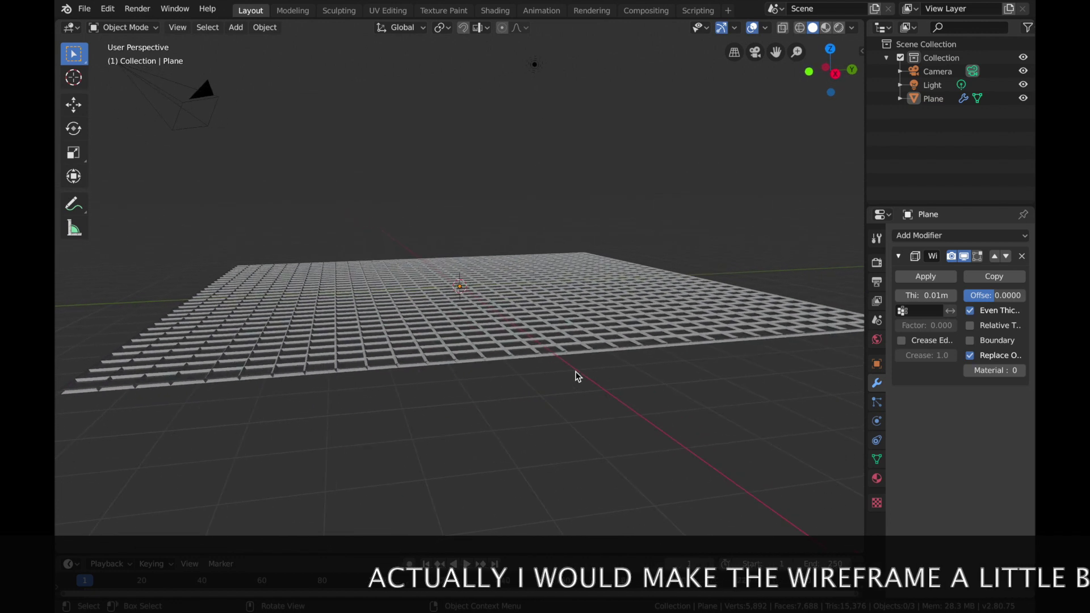
click(942, 277)
Step: Duplicate the wireframe grid and place the copy 1 m above the original along the Z axis
click(526, 331)
middle_drag(526, 331, 526, 332)
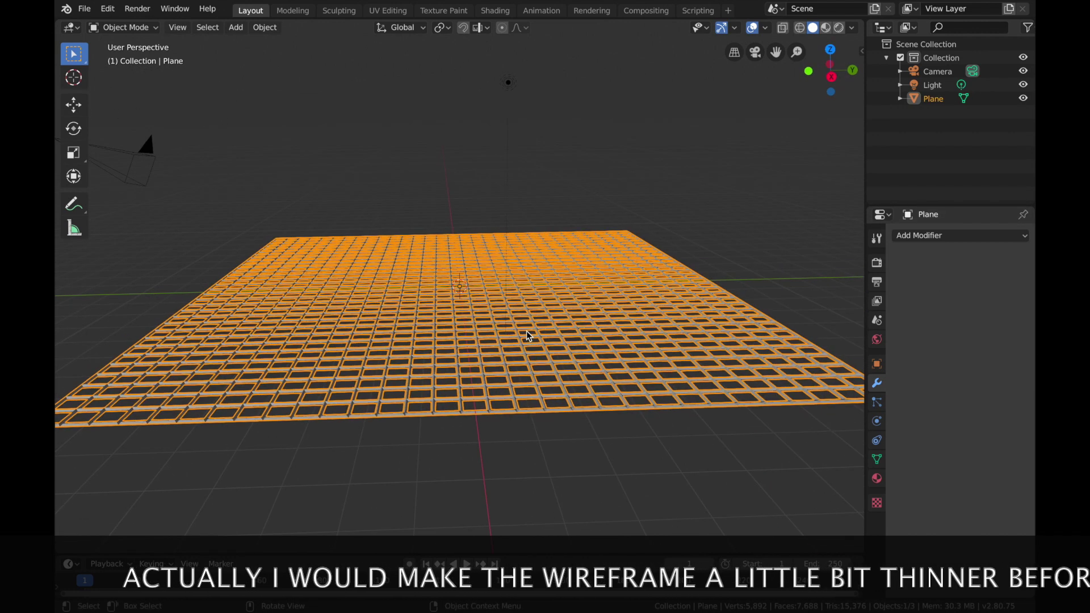
key(shift+d)
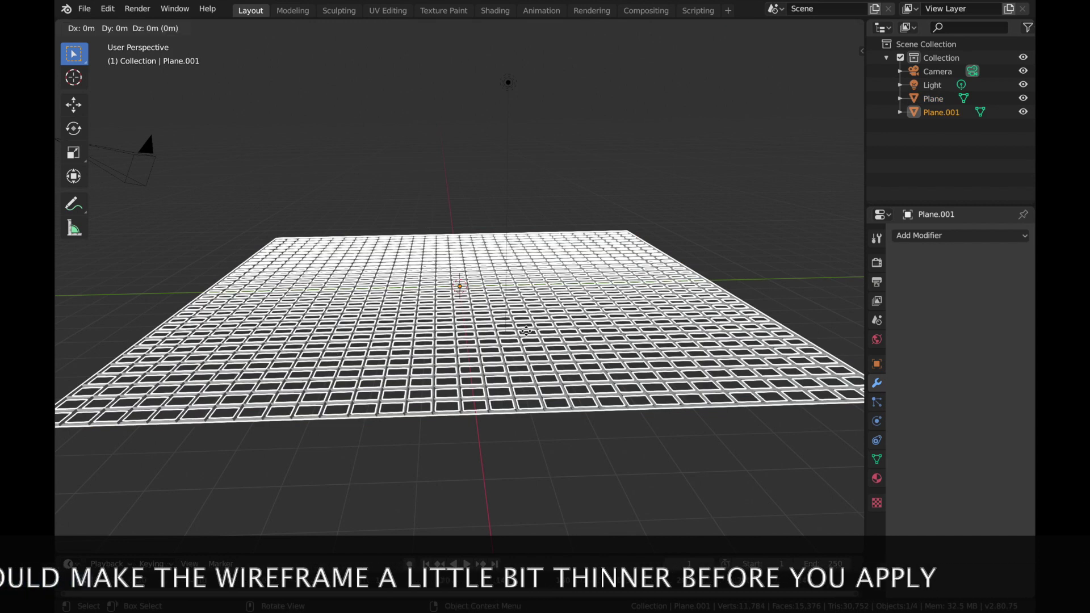
key(z)
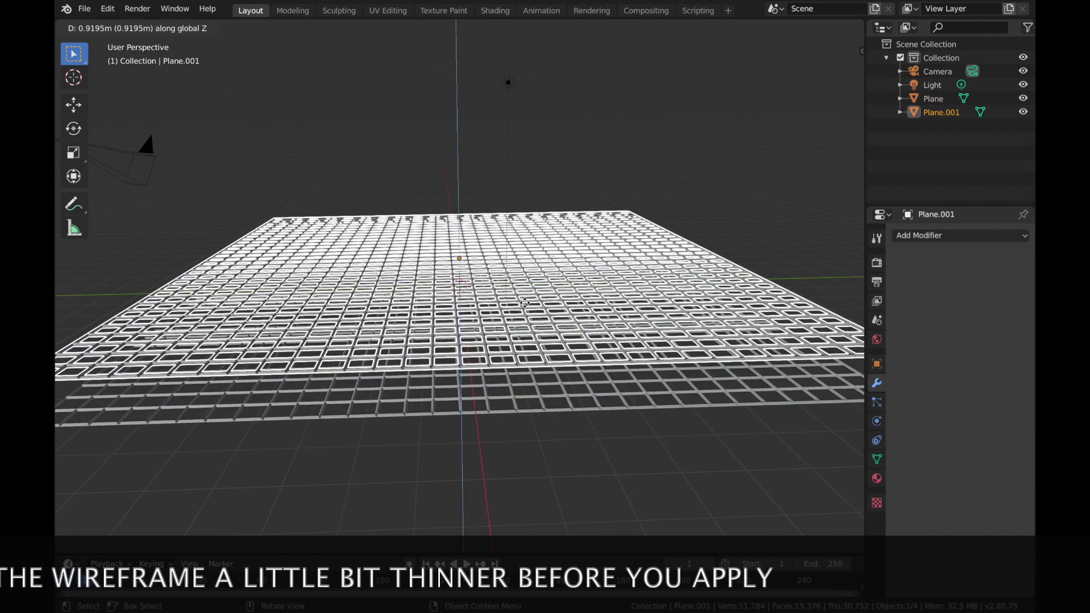
key(ctrl)
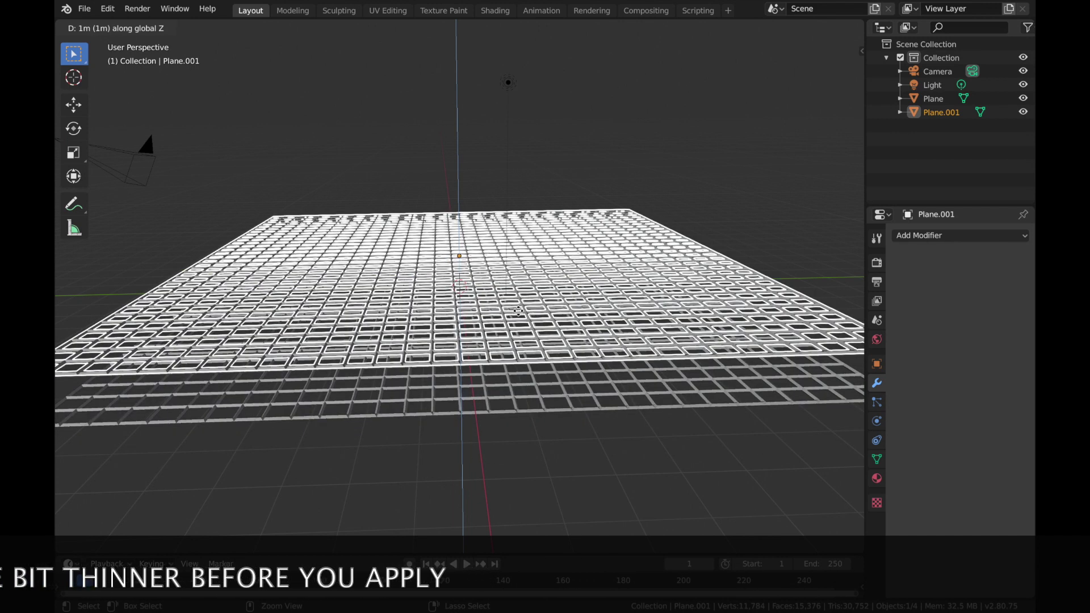
click(518, 311)
scroll(519, 311, down, 5)
scroll(519, 311, up, 2)
scroll(519, 311, up, 2)
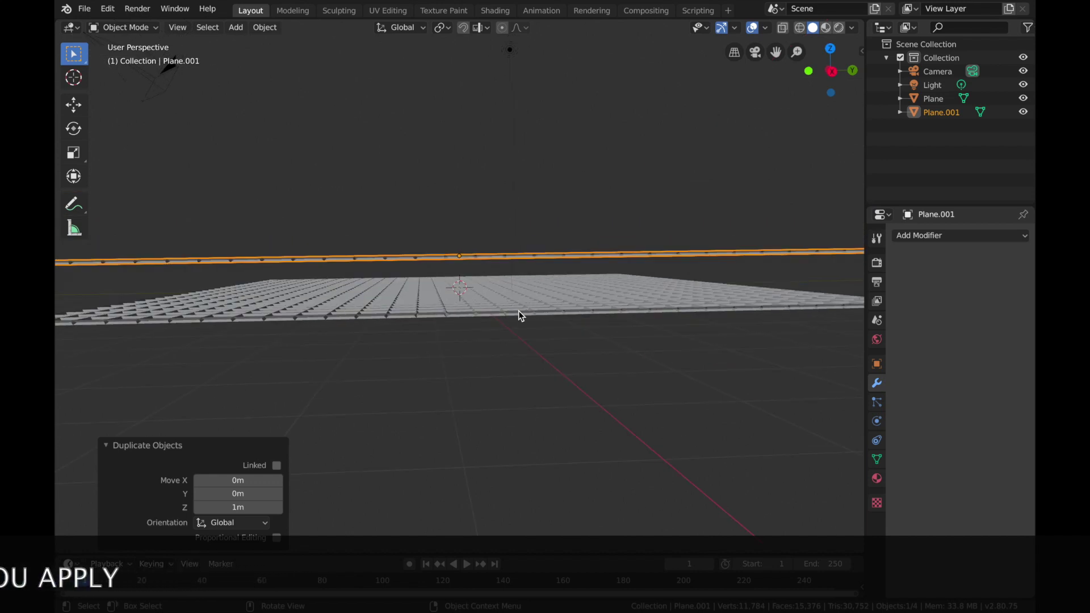
Step: Raise the duplicated grid by another 1 m along the Z axis
key(g)
key(z)
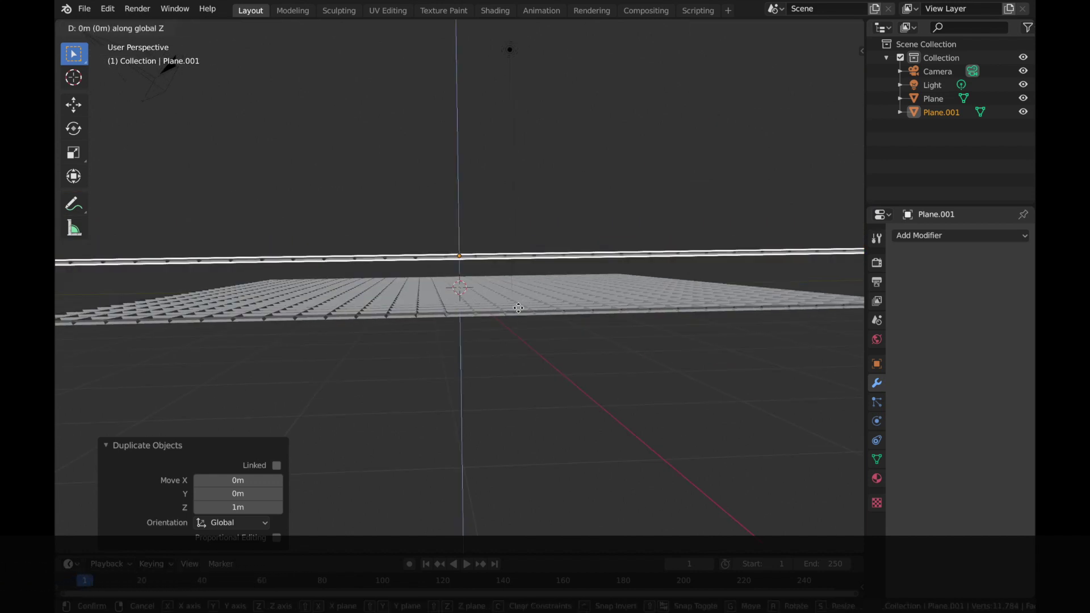
click(513, 265)
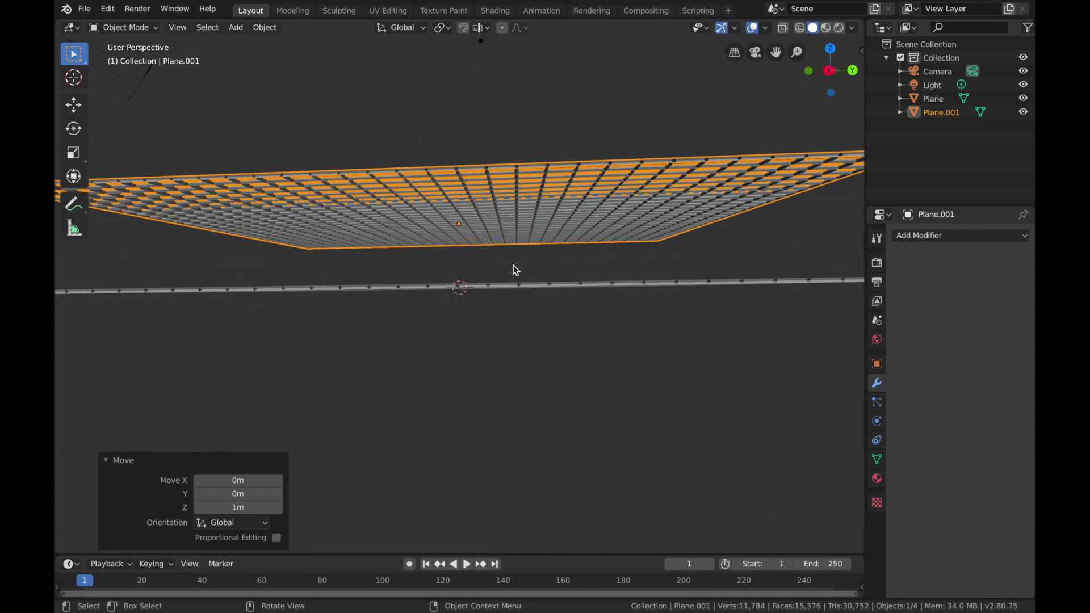
middle_drag(513, 265, 513, 264)
key(Tab)
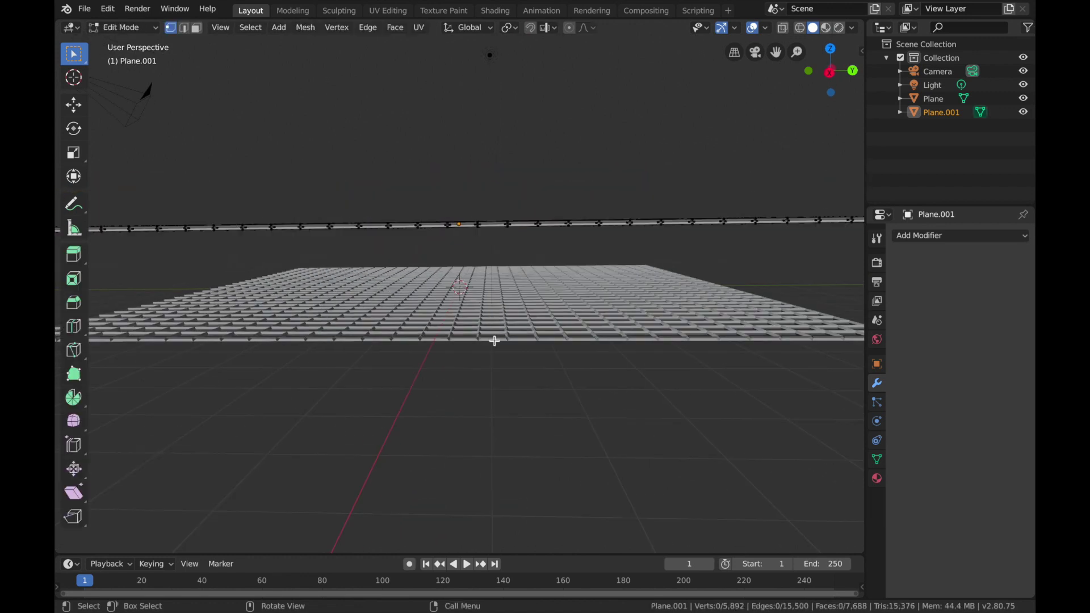
key(Tab)
click(490, 347)
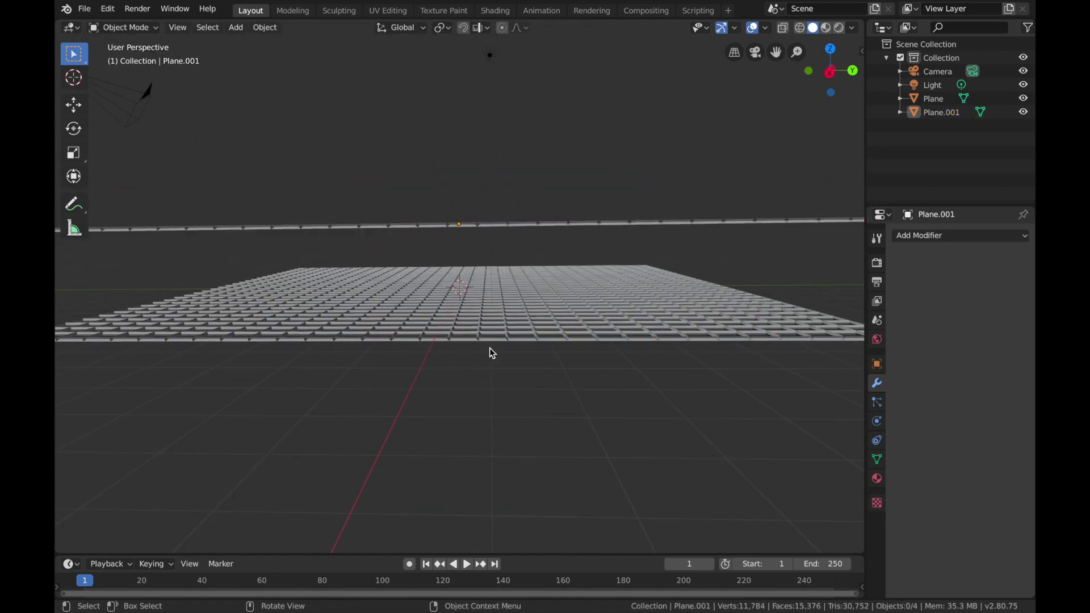
middle_drag(490, 347, 492, 353)
key(shift)
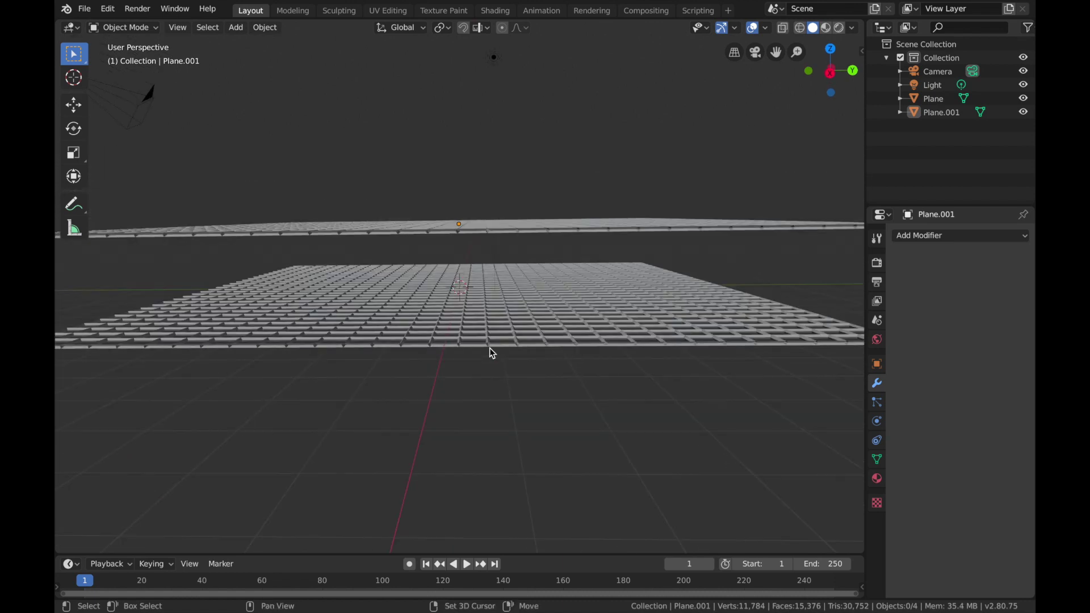
Step: Add an ico sphere with 2 subdivisions at the world origin and scale it uniformly by 8
key(shift+a)
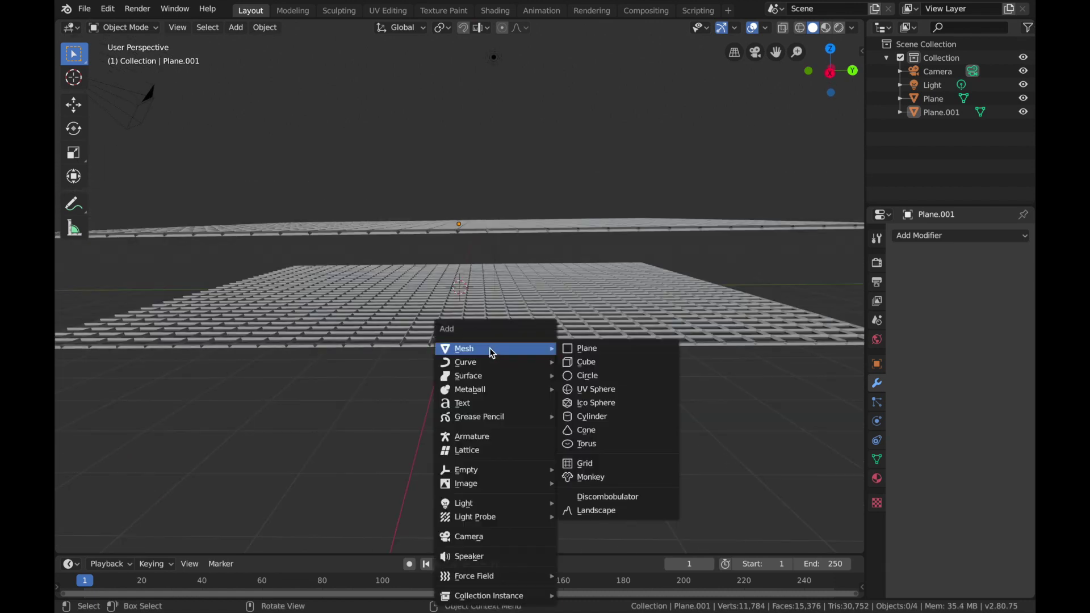
click(588, 403)
middle_drag(476, 369, 486, 374)
key(s)
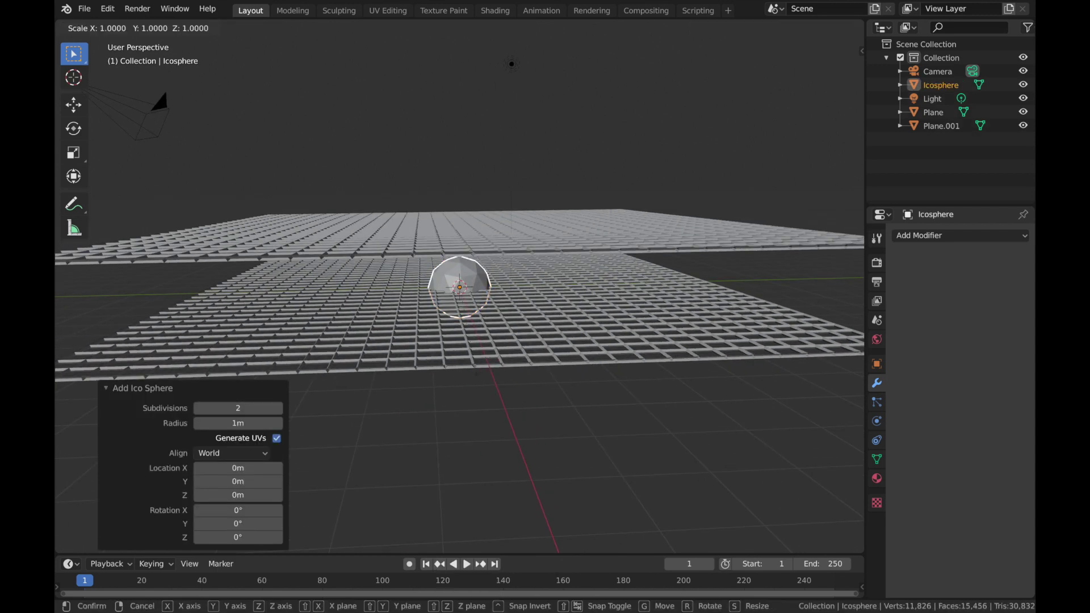
text(8)
key(Return)
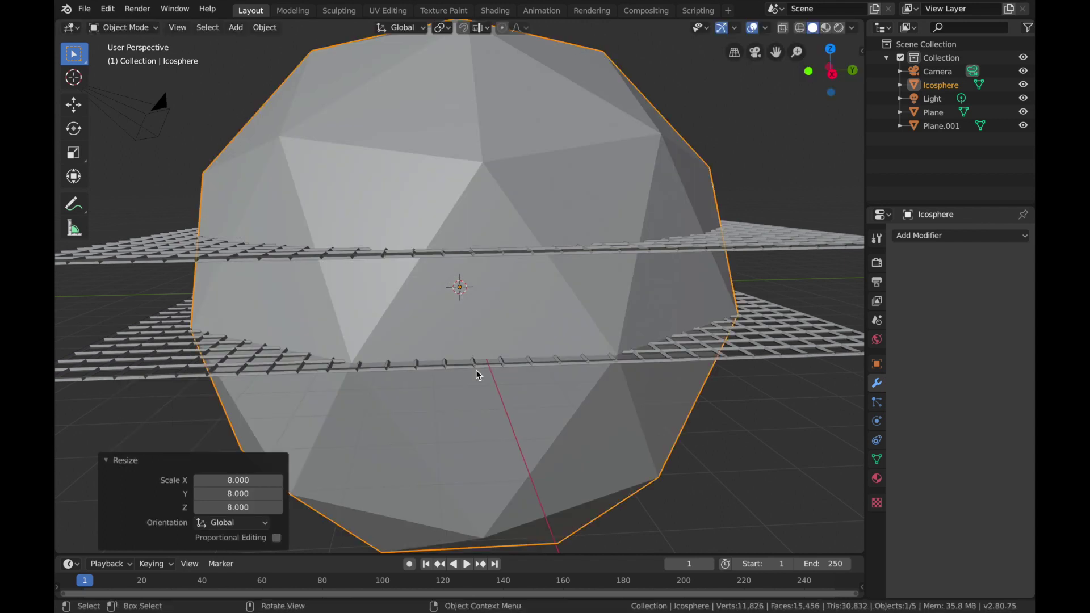
Step: Move the ico sphere up about 11.7 m along the Z axis so it sits above the upper grid
key(KP_2)
key(KP_2)
key(KP_2)
key(KP_2)
key(KP_8)
key(KP_8)
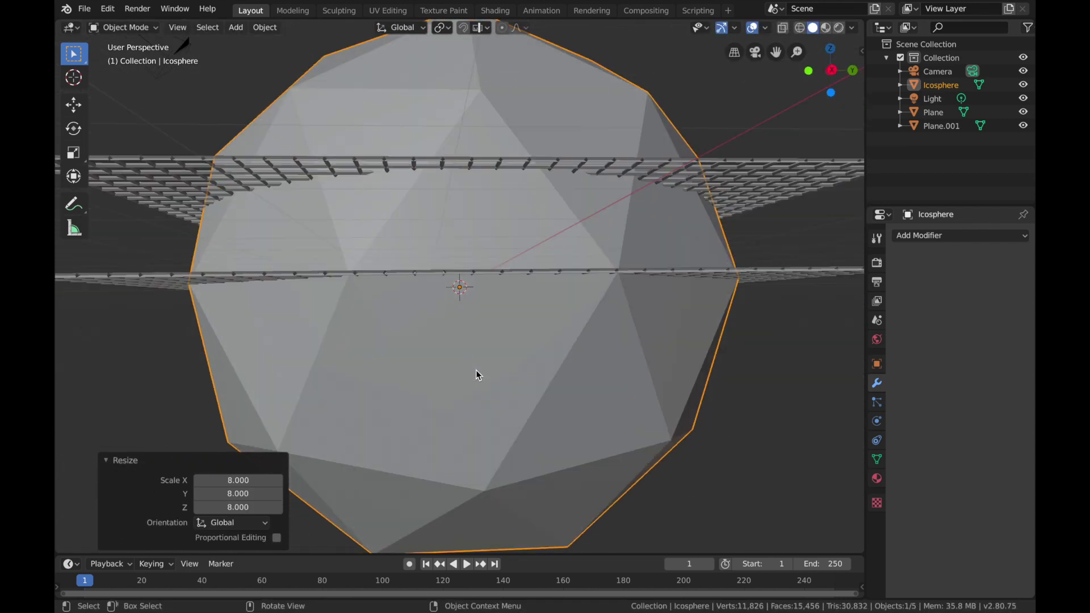
key(g)
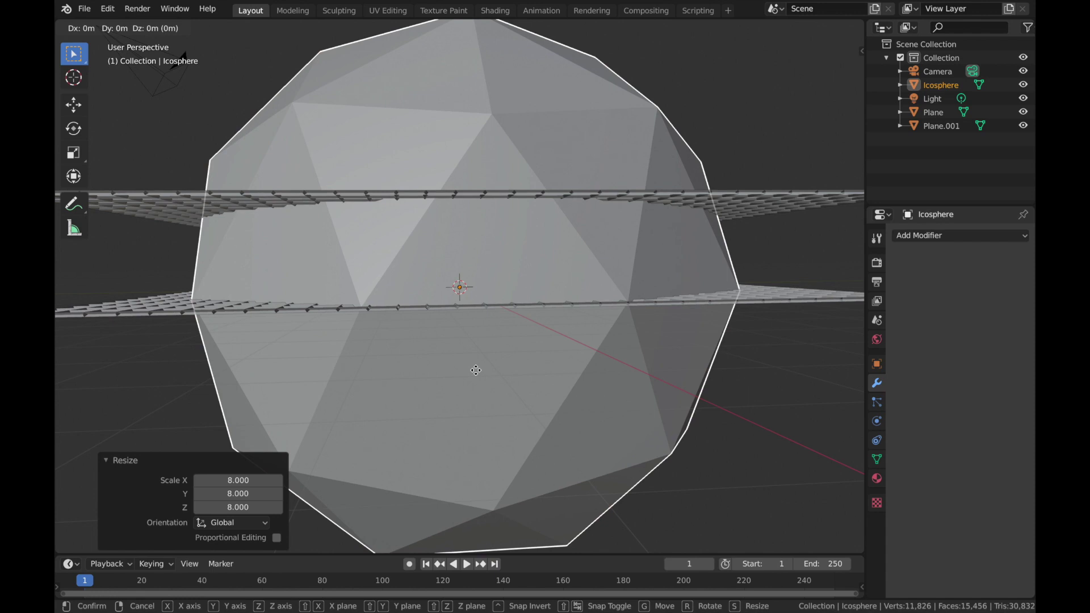
key(z)
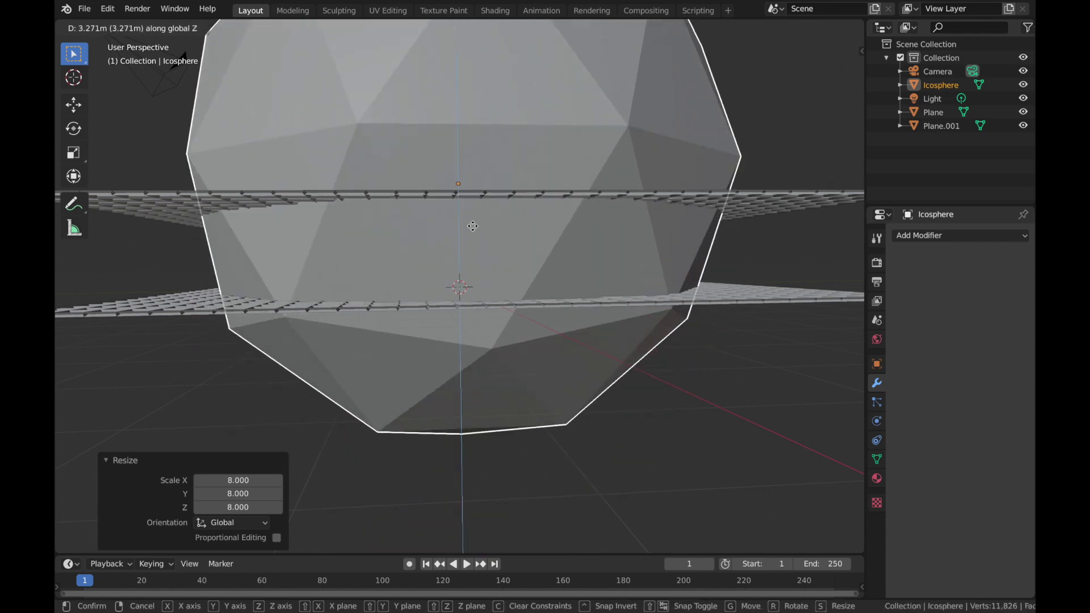
click(486, 521)
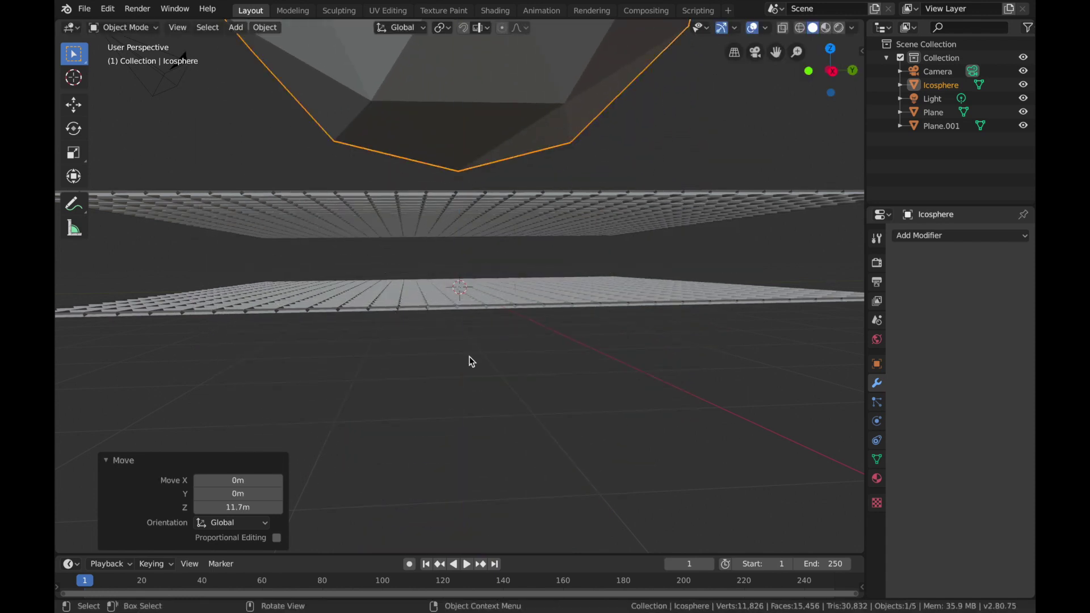
Step: Turn on X-ray display and frame the ico sphere in the front view
scroll(471, 361, down, 4)
ctrl+scroll(469, 355, down, 1)
key(grave)
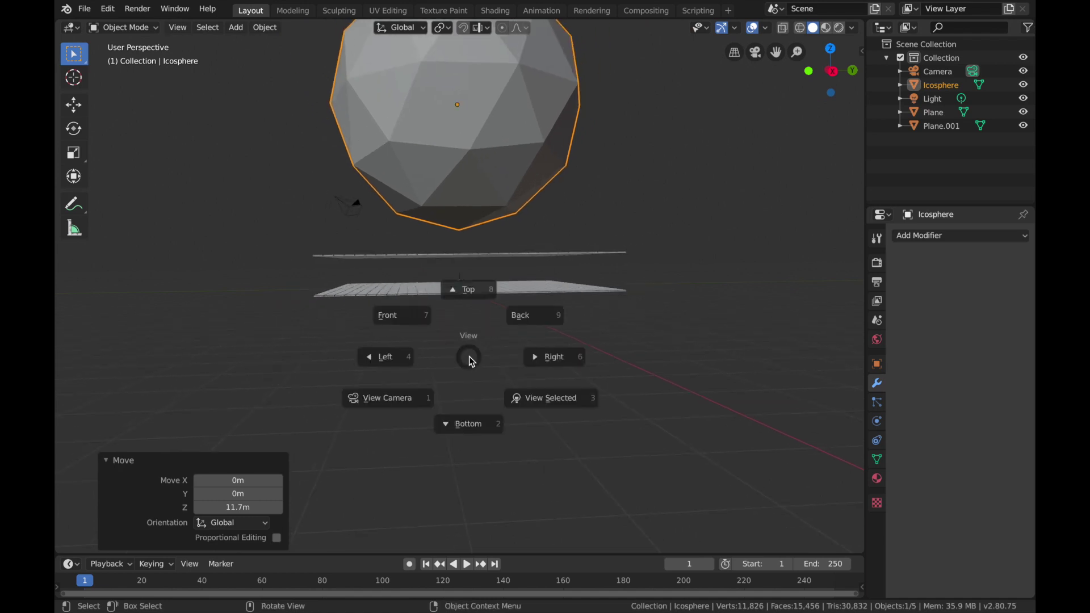
key(3)
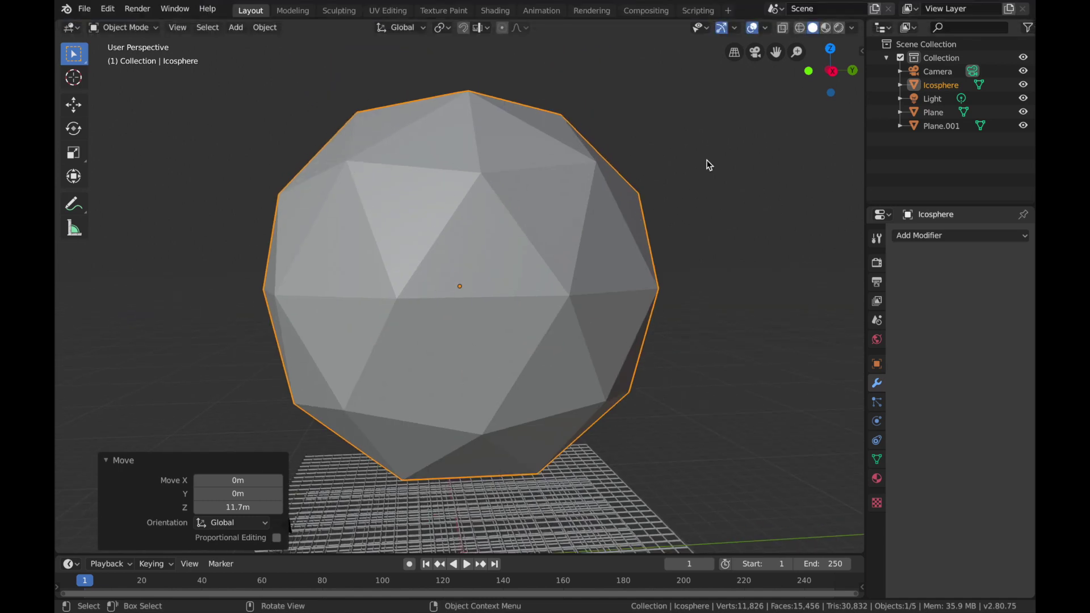
click(783, 29)
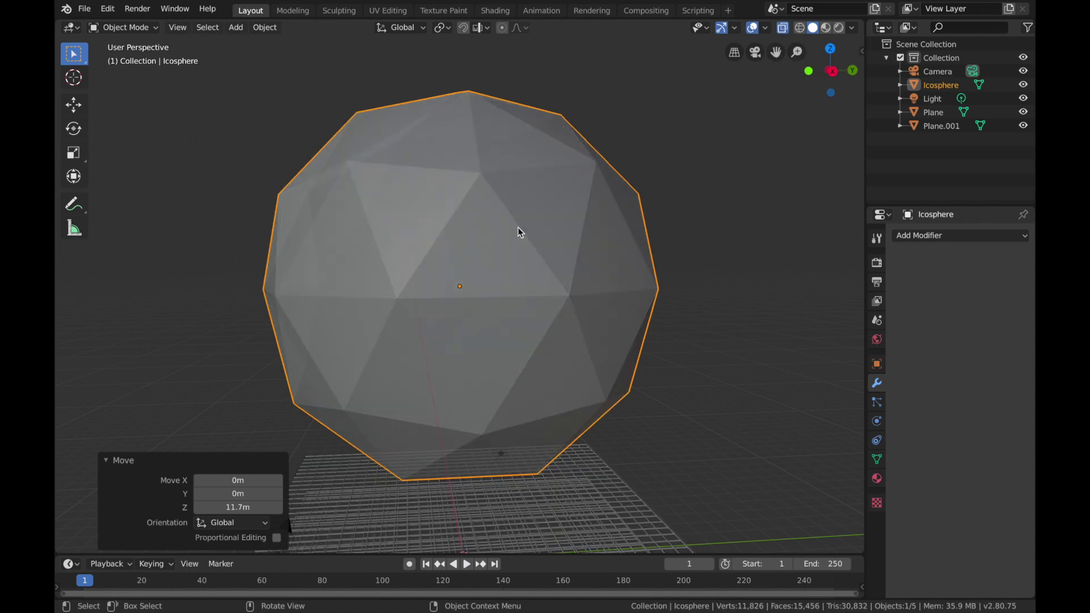
key(grave)
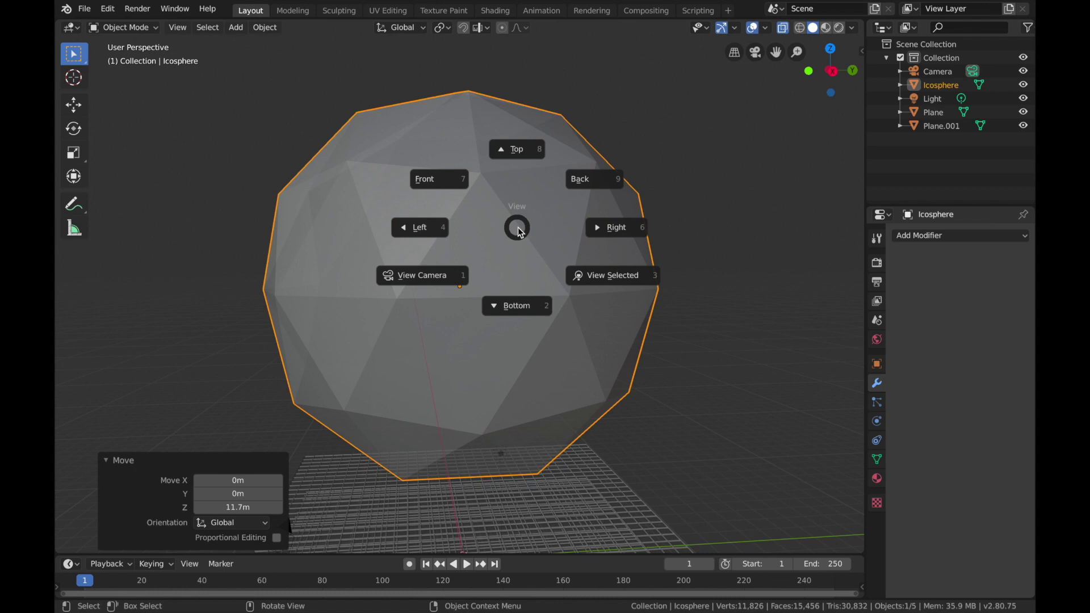
key(7)
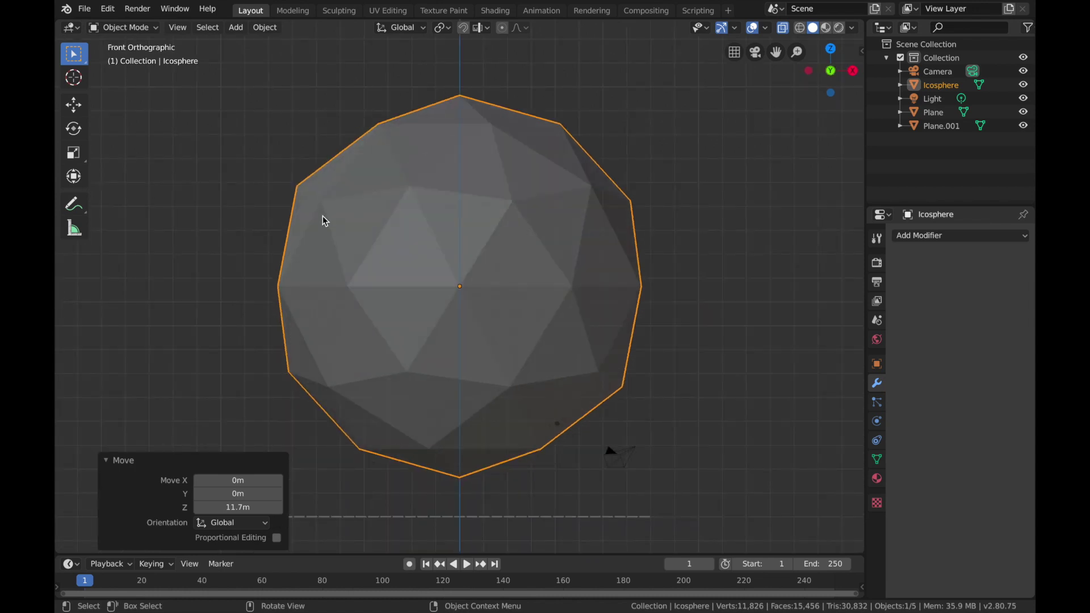
Step: In face select mode, select the upper half of the ico sphere and delete only its edges and faces
key(Tab)
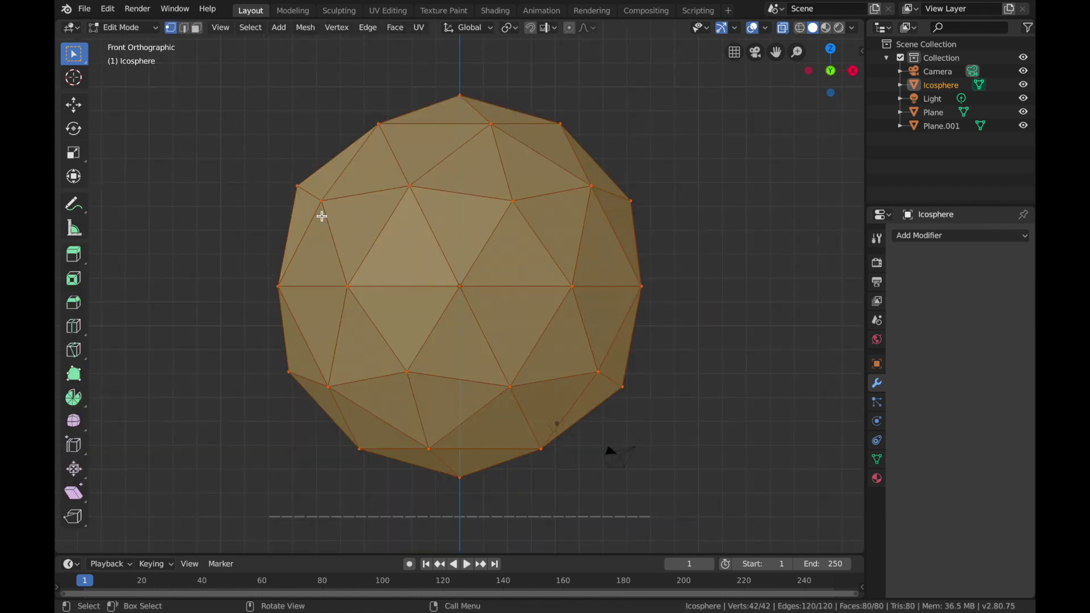
click(236, 270)
click(196, 28)
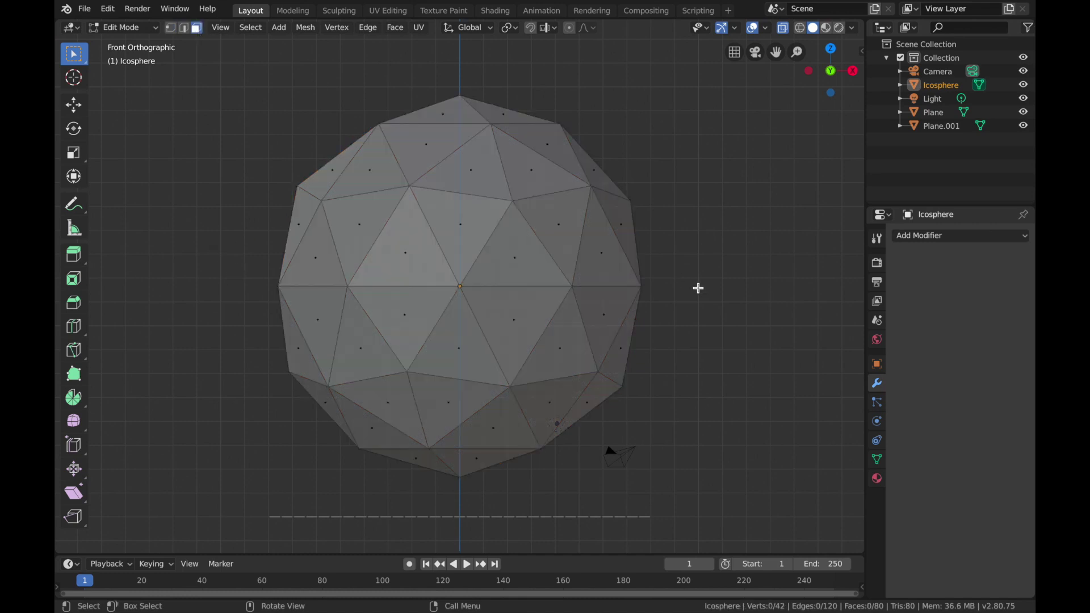
drag(212, 281, 738, 67)
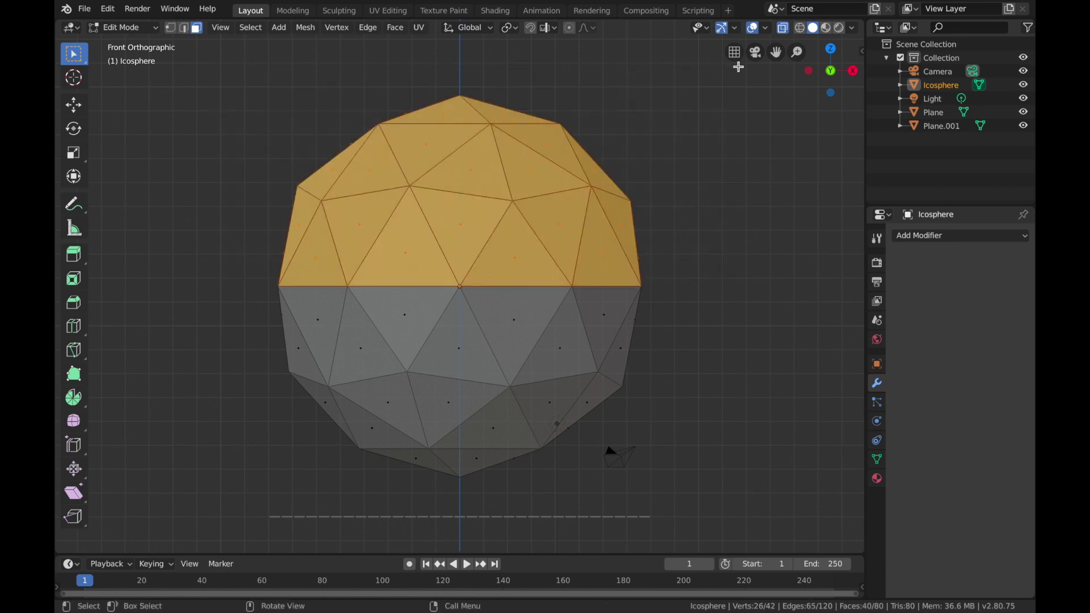
key(x)
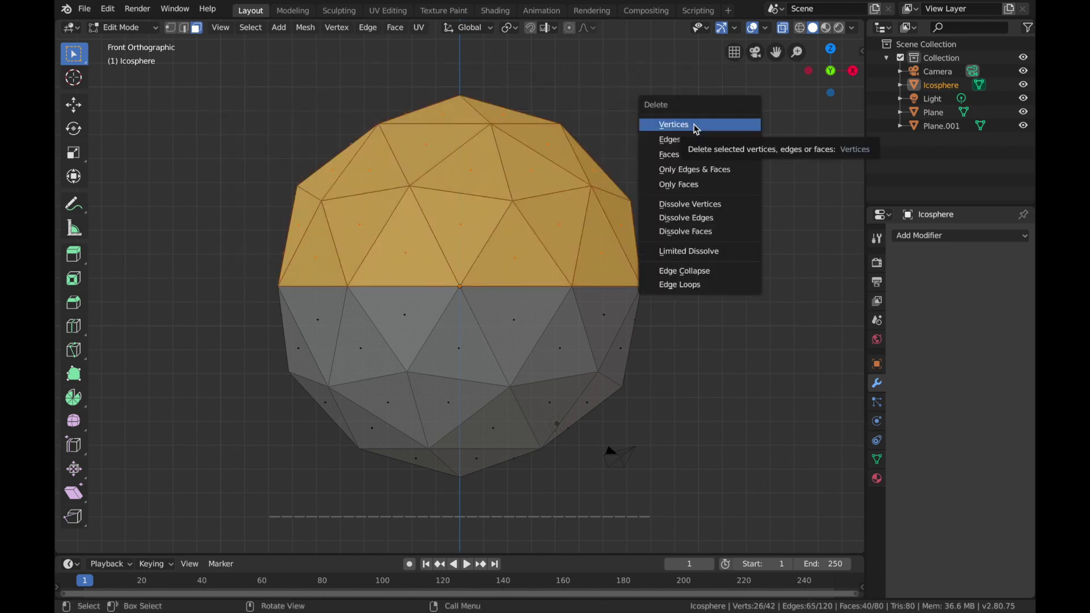
click(698, 169)
middle_drag(699, 170, 693, 203)
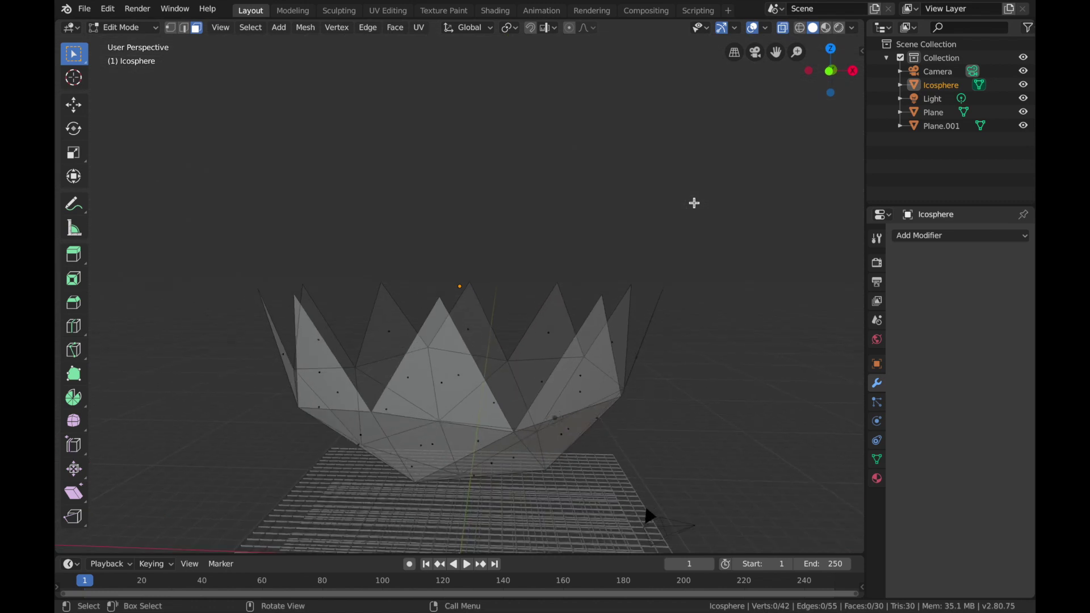
key(Tab)
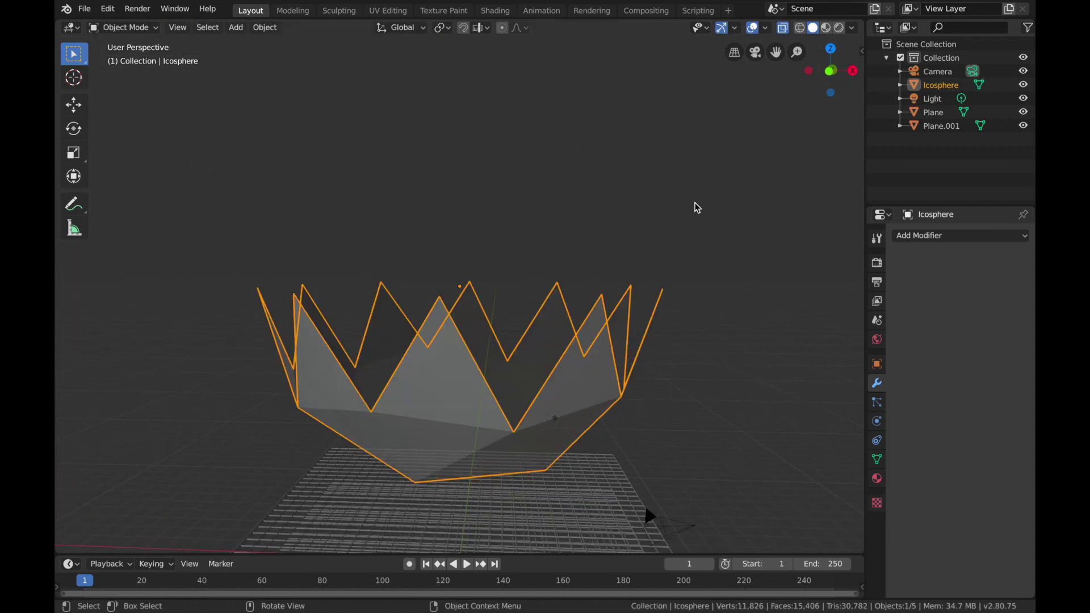
Step: Clear the location of the halved ico sphere so it sits at the world origin
middle_drag(556, 359, 556, 359)
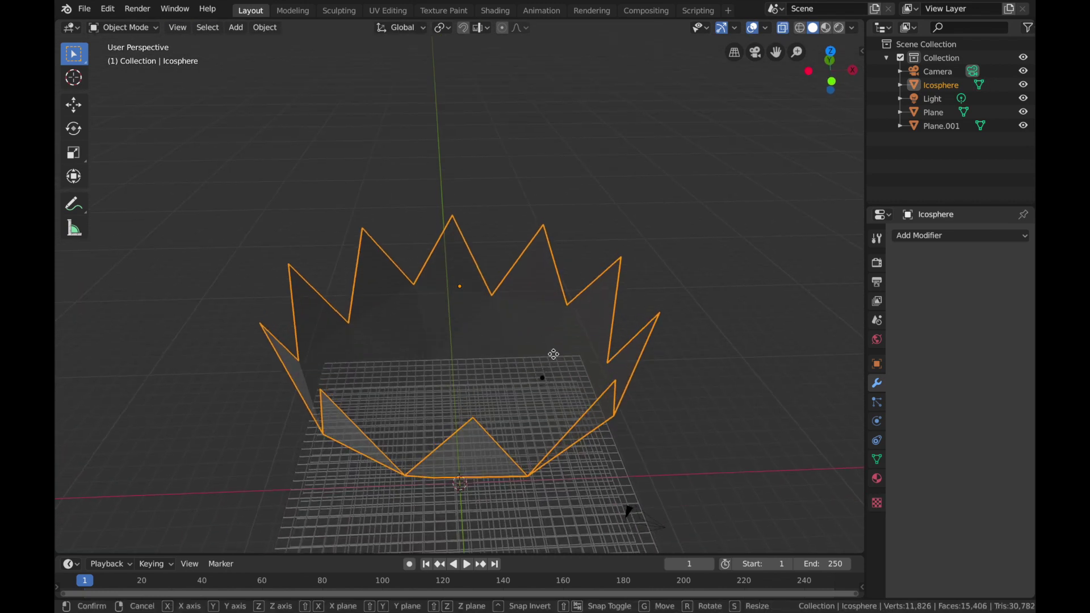
key(g)
right_click(554, 354)
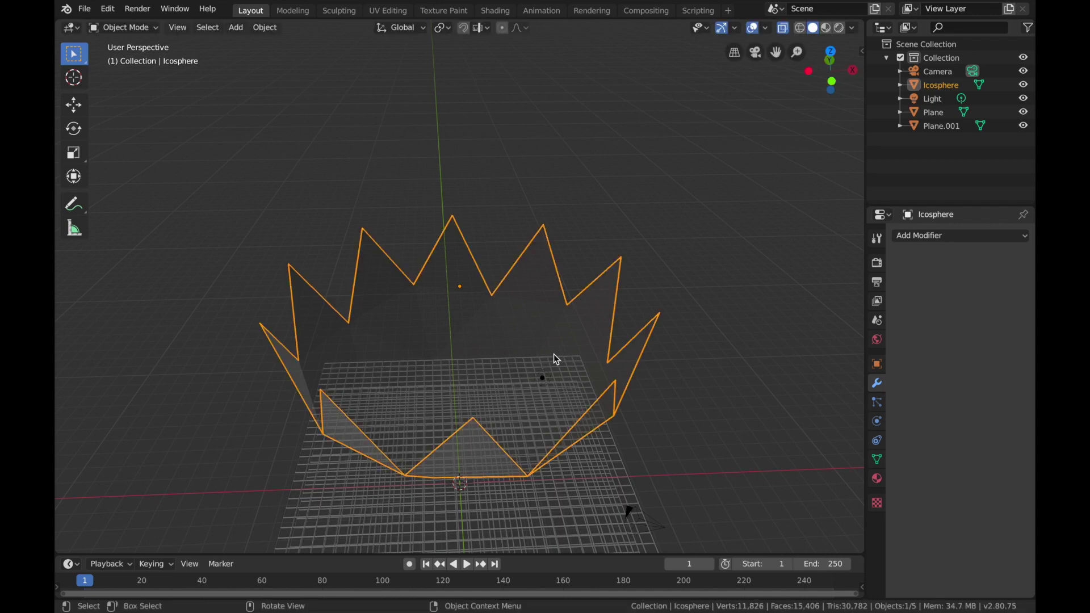
key(alt+g)
middle_drag(554, 354, 555, 358)
click(661, 450)
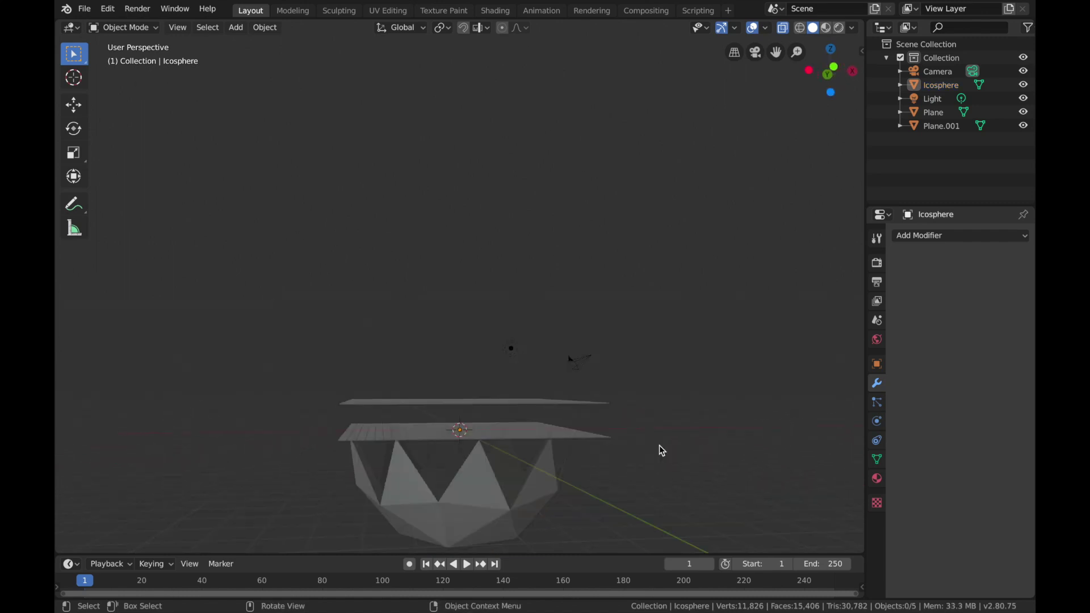
Step: Flatten the halved ico sphere by scaling it to about 0.294 along the Z axis
click(482, 492)
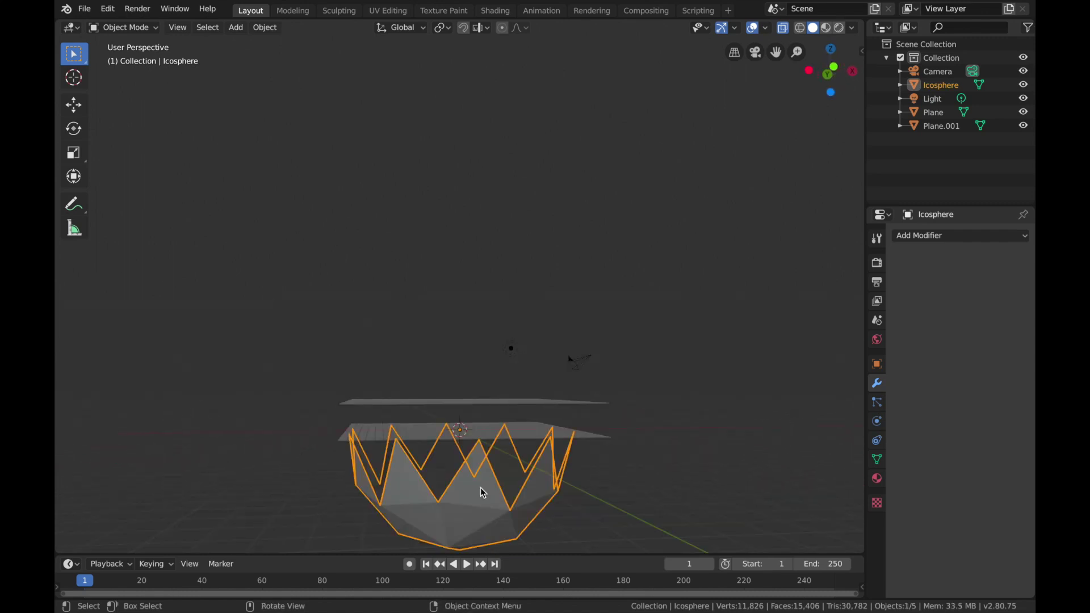
key(s)
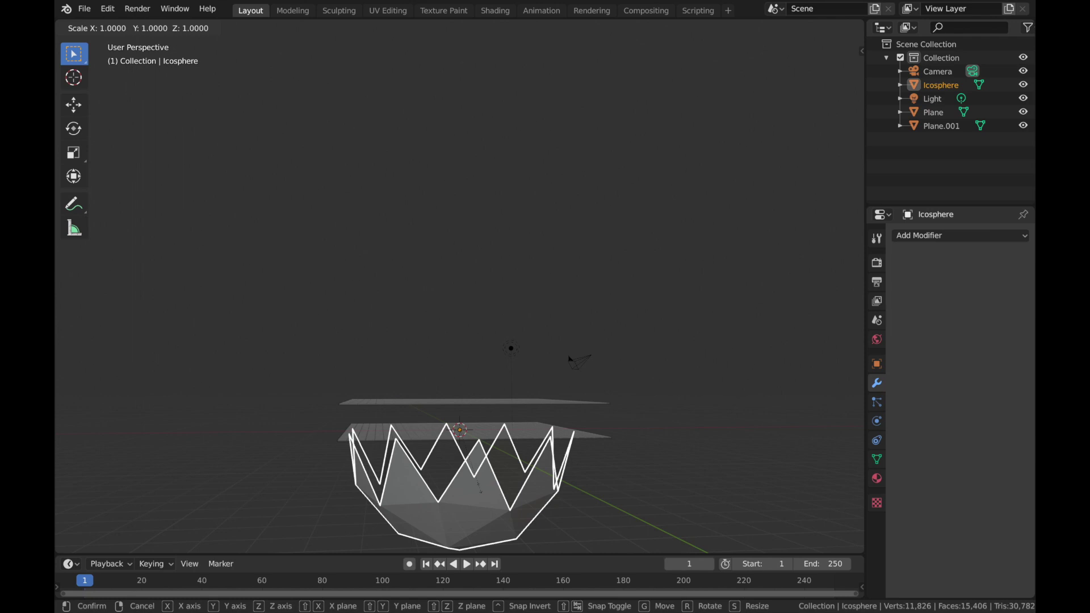
key(z)
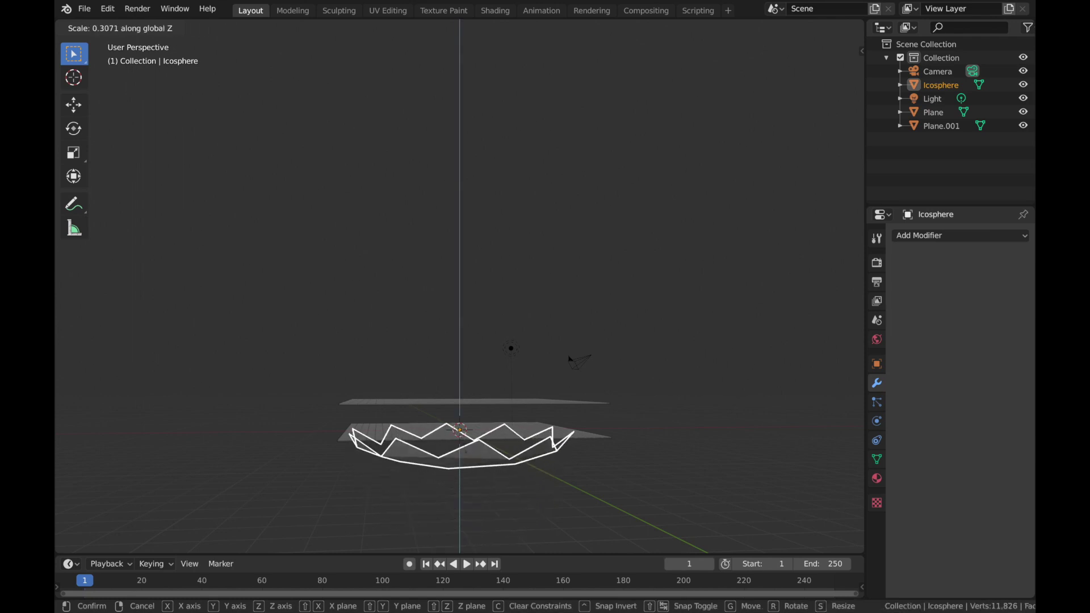
click(465, 447)
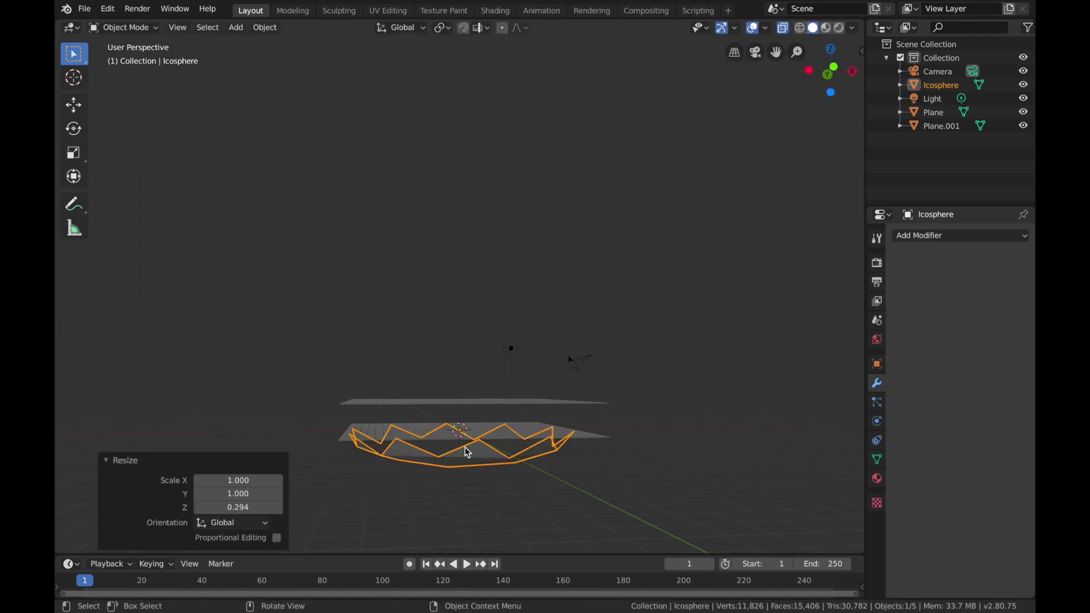
scroll(465, 447, up, 4)
scroll(465, 447, down, 6)
scroll(465, 447, up, 2)
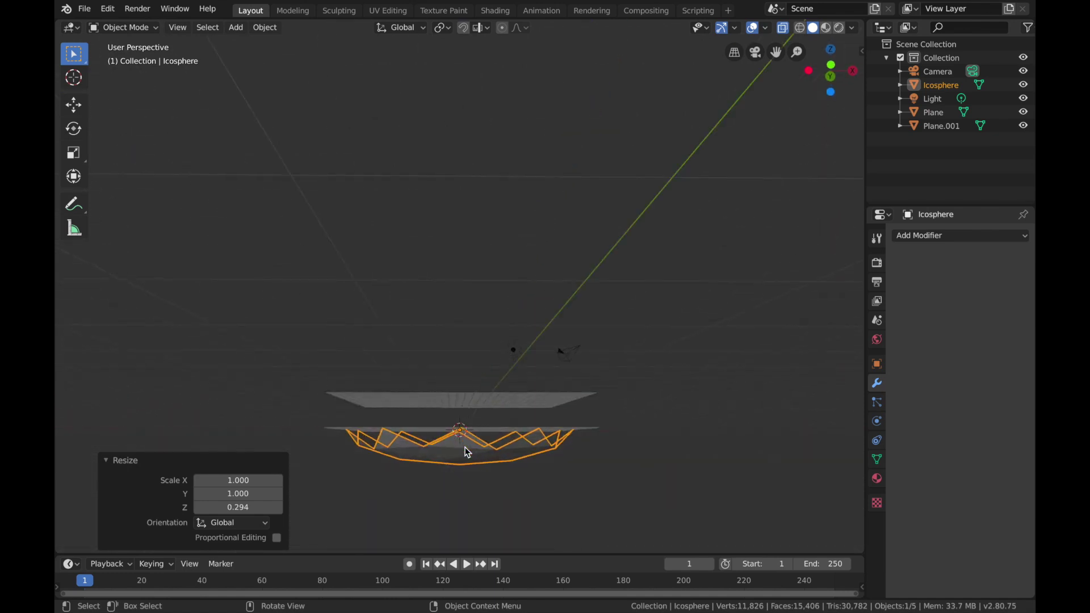
Step: Duplicate the flattened half sphere in place and rotate the copy 180° about the X axis
key(shift+d)
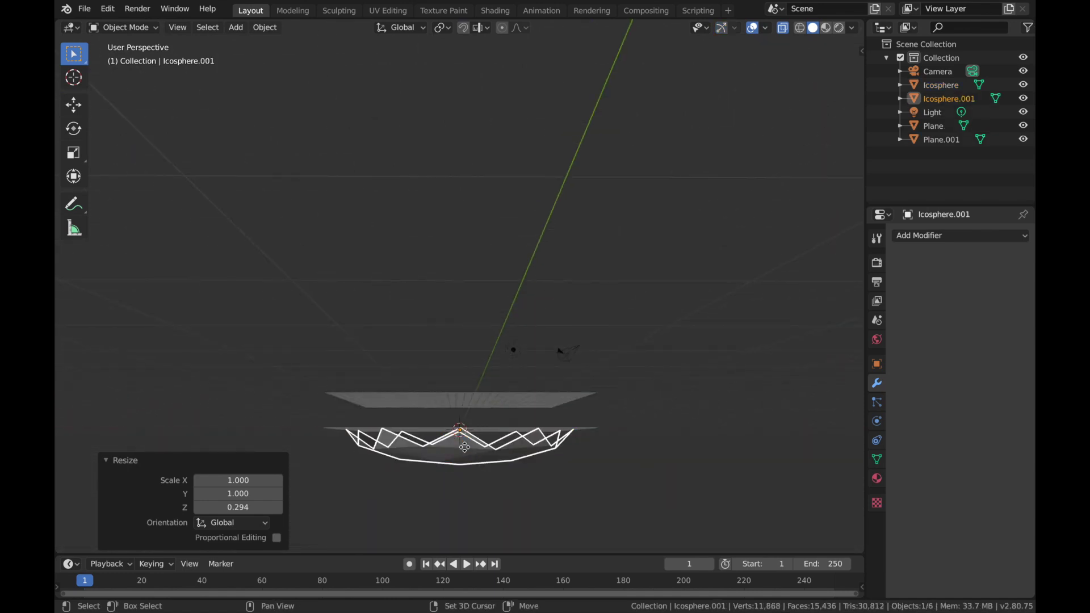
key(r)
key(x)
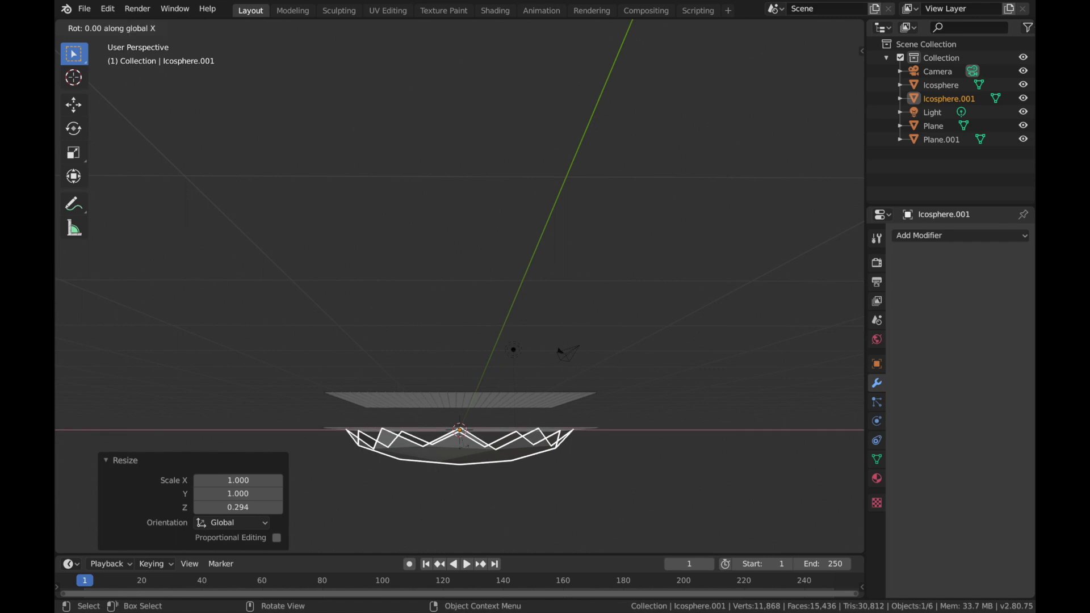
key(1)
key(8)
key(0)
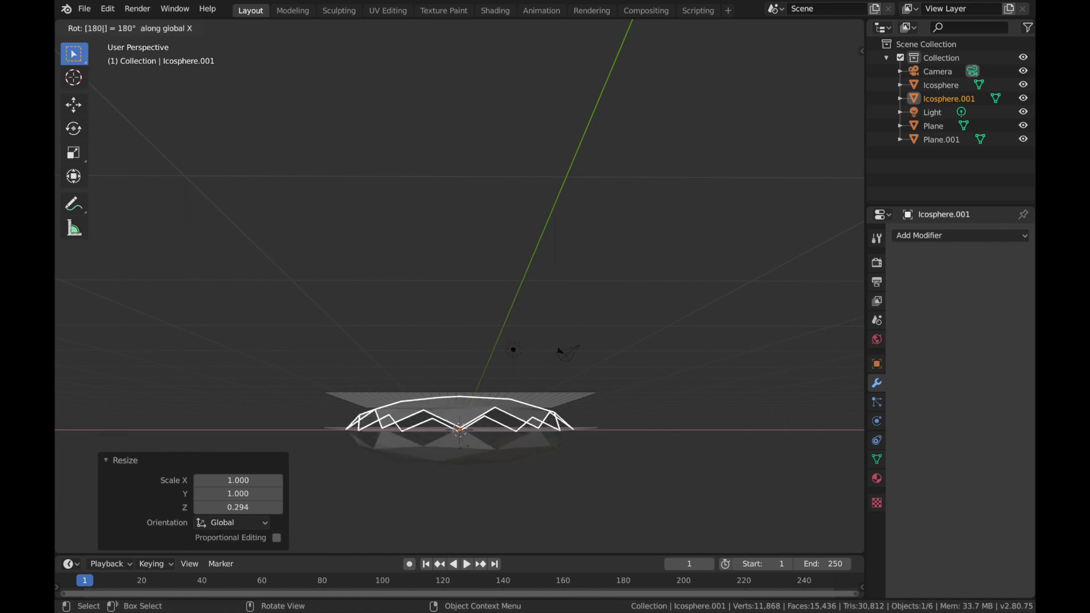
key(Return)
Step: Move the flipped half sphere up 2 m along the Z axis to the level of the upper grid
middle_drag(465, 446, 465, 447)
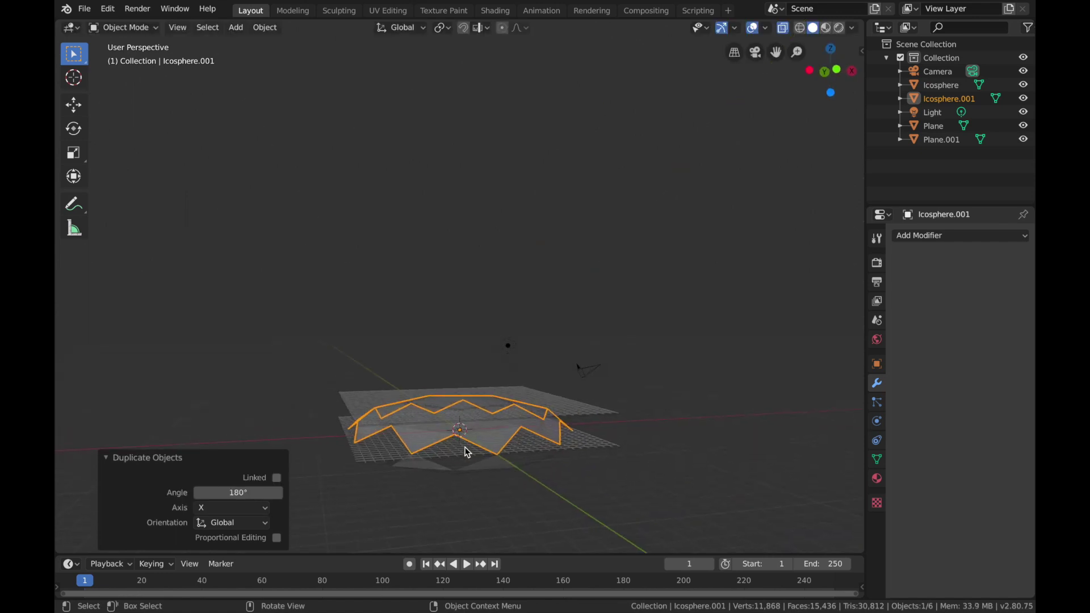
key(g)
key(z)
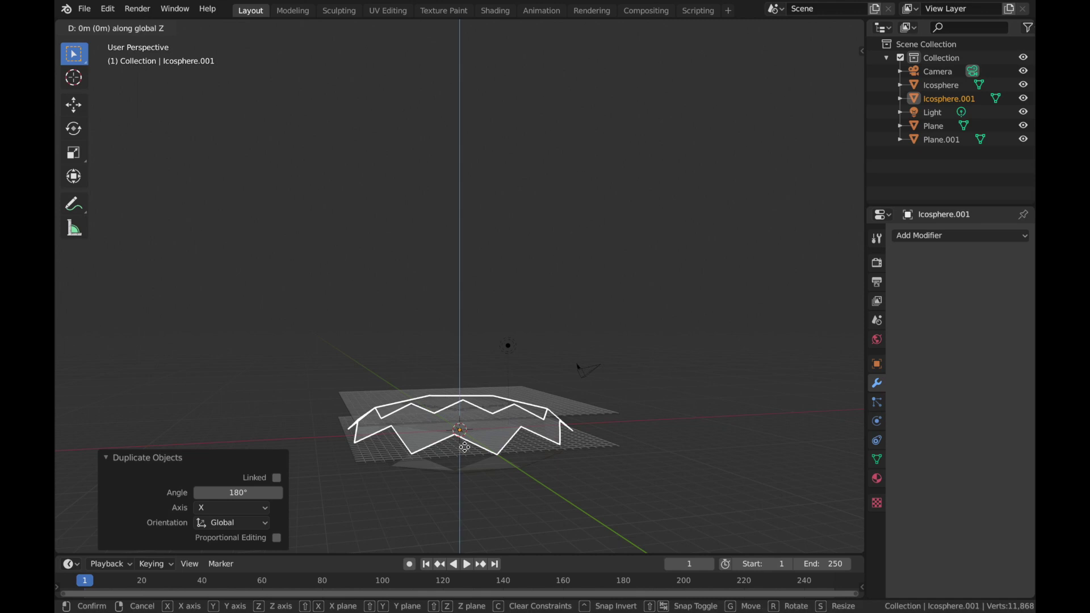
click(462, 414)
middle_drag(461, 415, 461, 419)
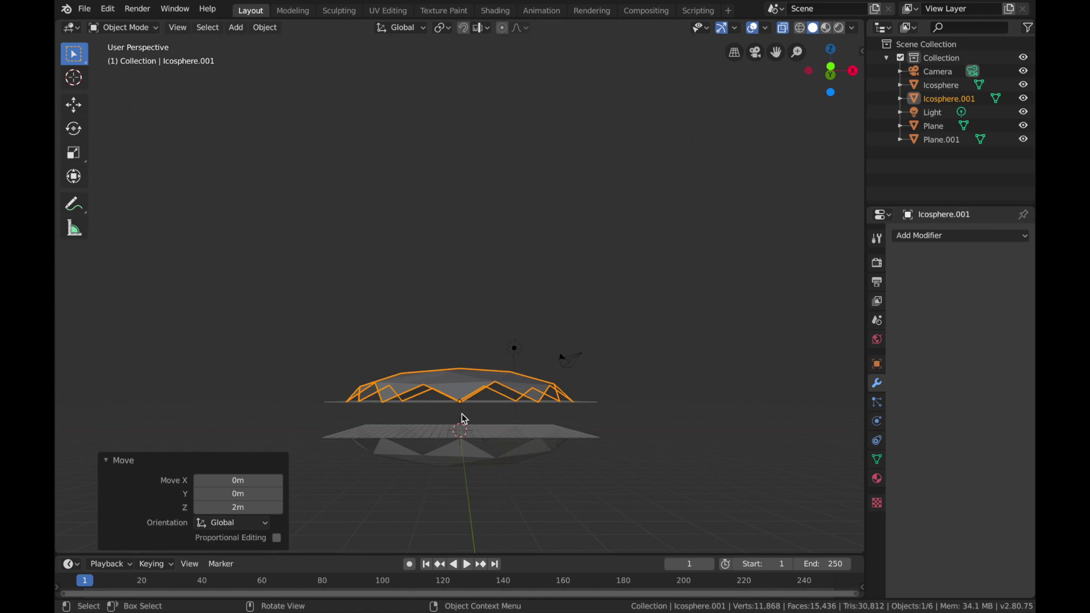
Step: Select the upper and lower half spheres and join them into one object, with the lower one active
middle_drag(727, 483, 728, 486)
click(728, 484)
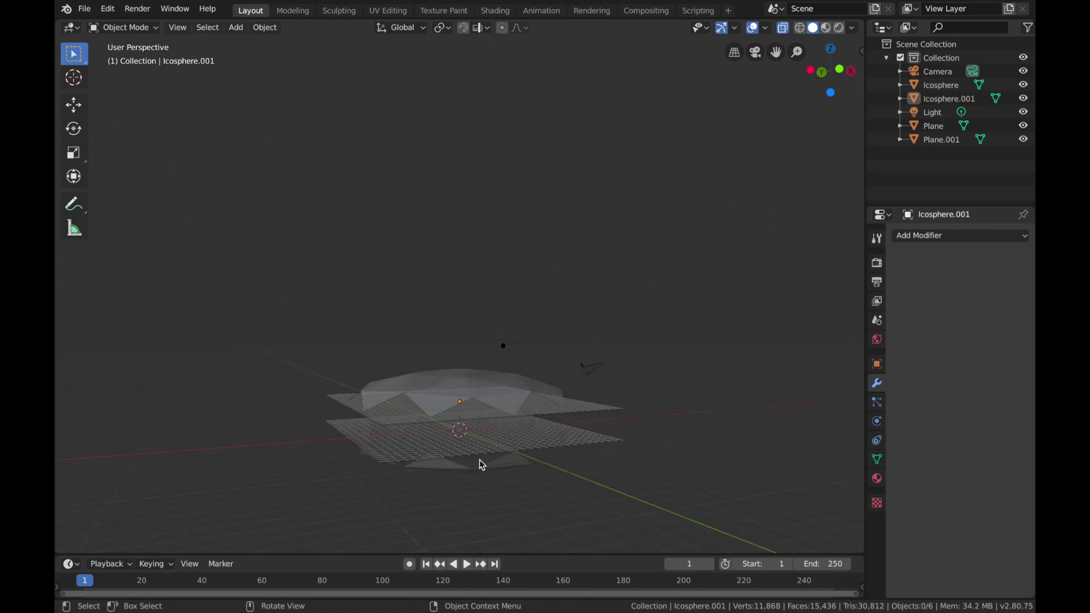
click(498, 464)
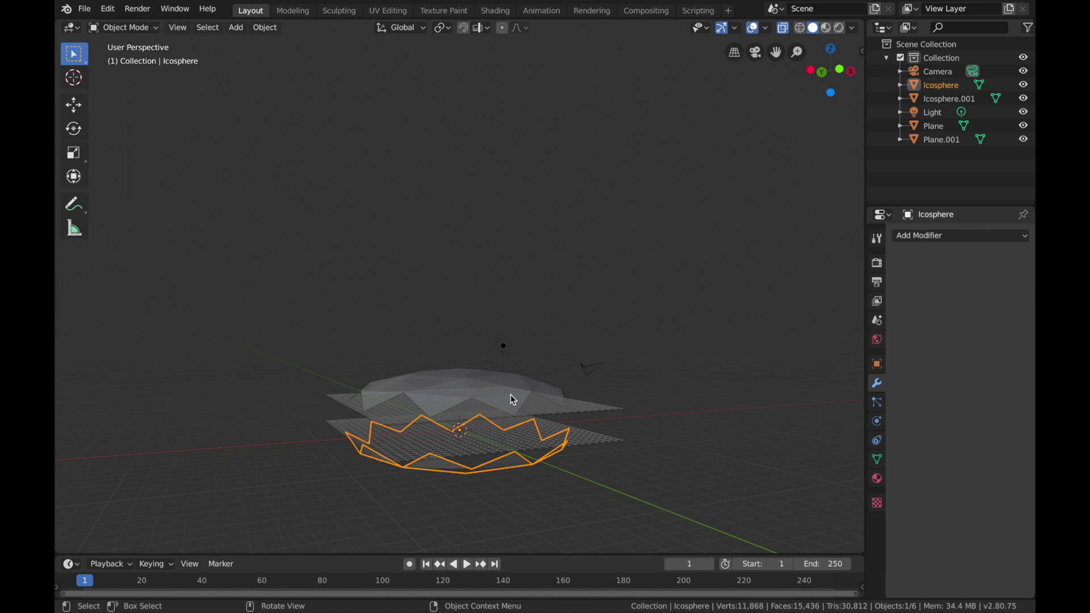
click(511, 395)
shift+click(504, 464)
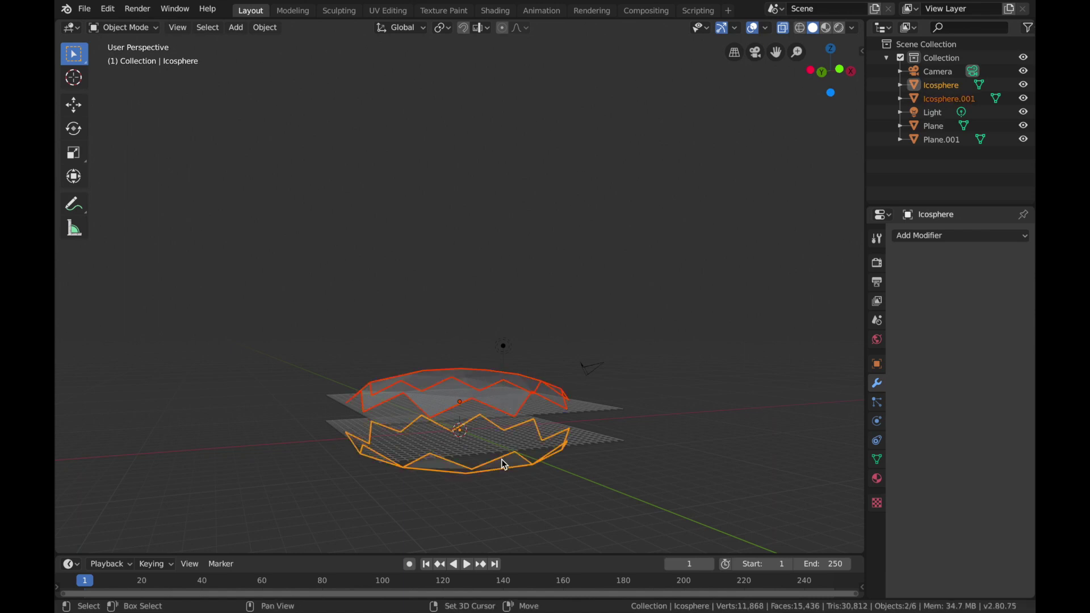
key(KP_8)
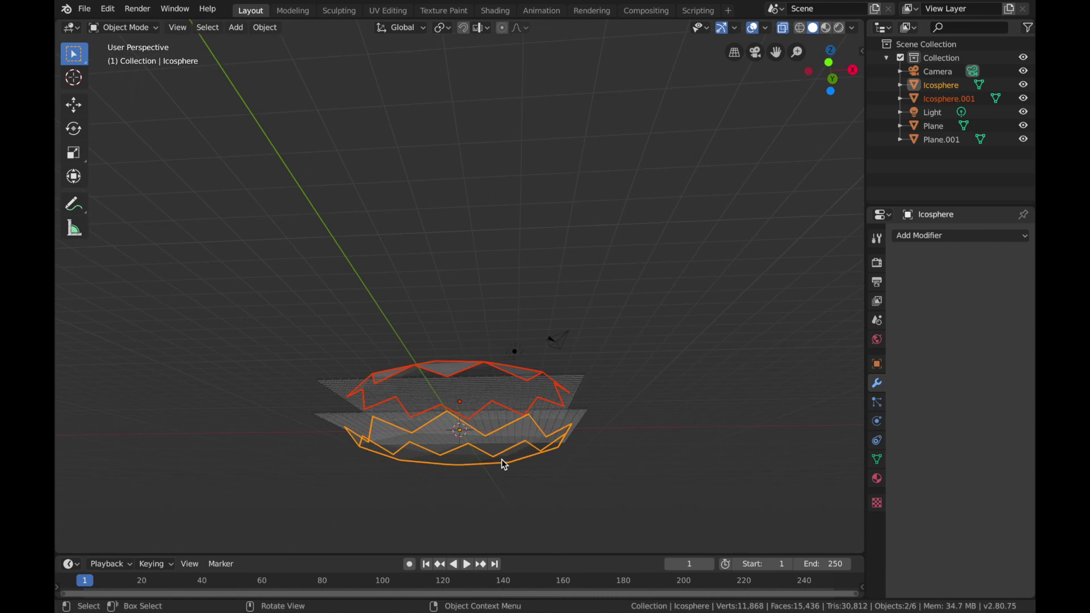
key(ctrl+j)
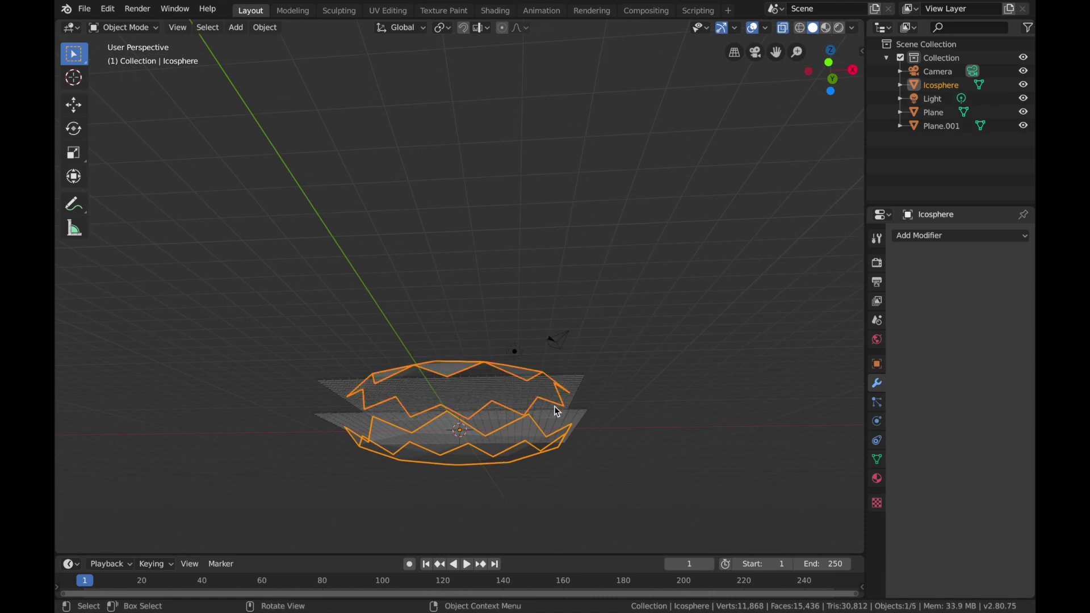
Step: Deselect everything and inspect the joined half spheres and the two grid planes from several angles
scroll(554, 406, up, 3)
key(KP_4)
key(KP_4)
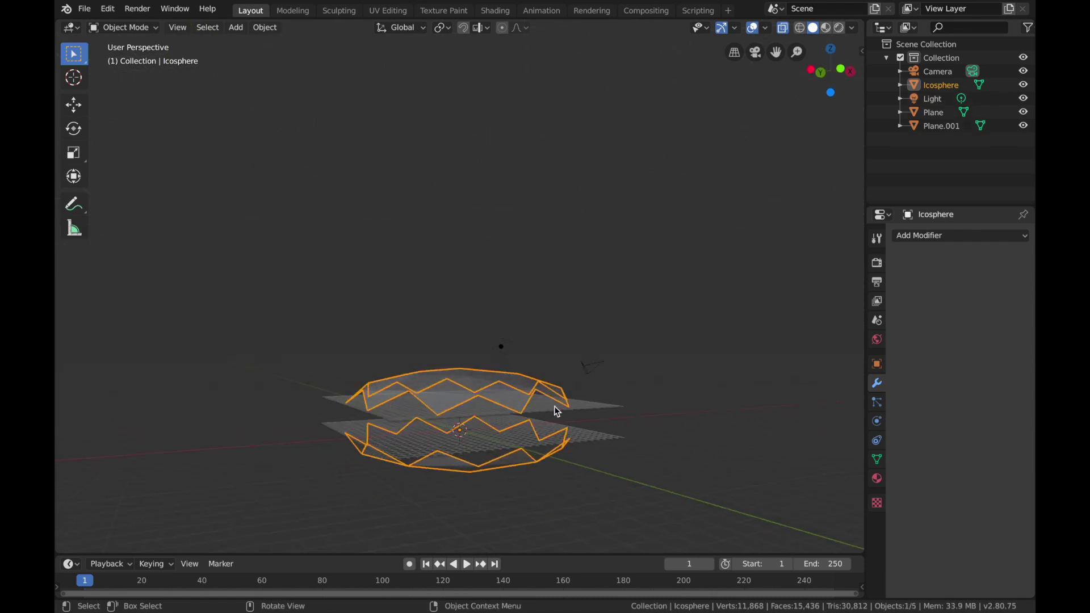
scroll(428, 321, right, 3)
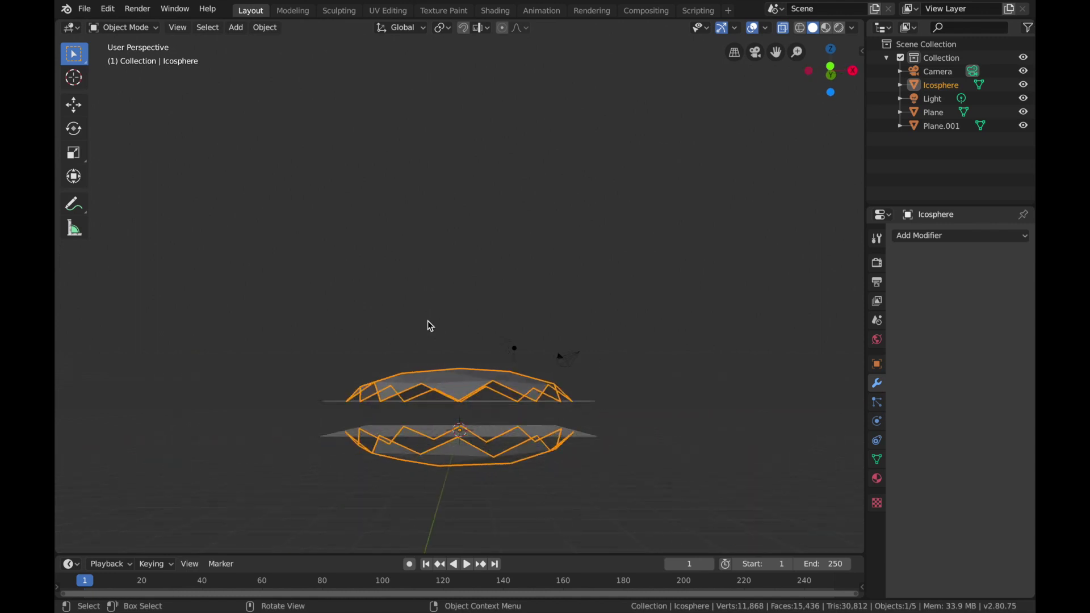
click(539, 471)
scroll(539, 472, left, 3)
scroll(540, 471, up, 3)
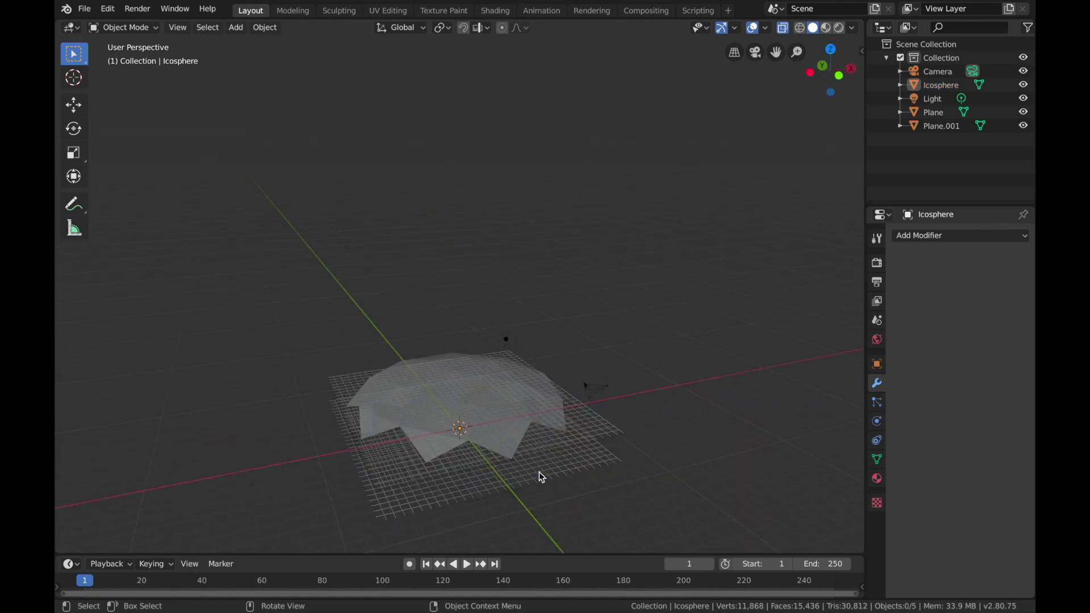
scroll(540, 471, down, 3)
scroll(539, 471, up, 3)
scroll(539, 472, down, 3)
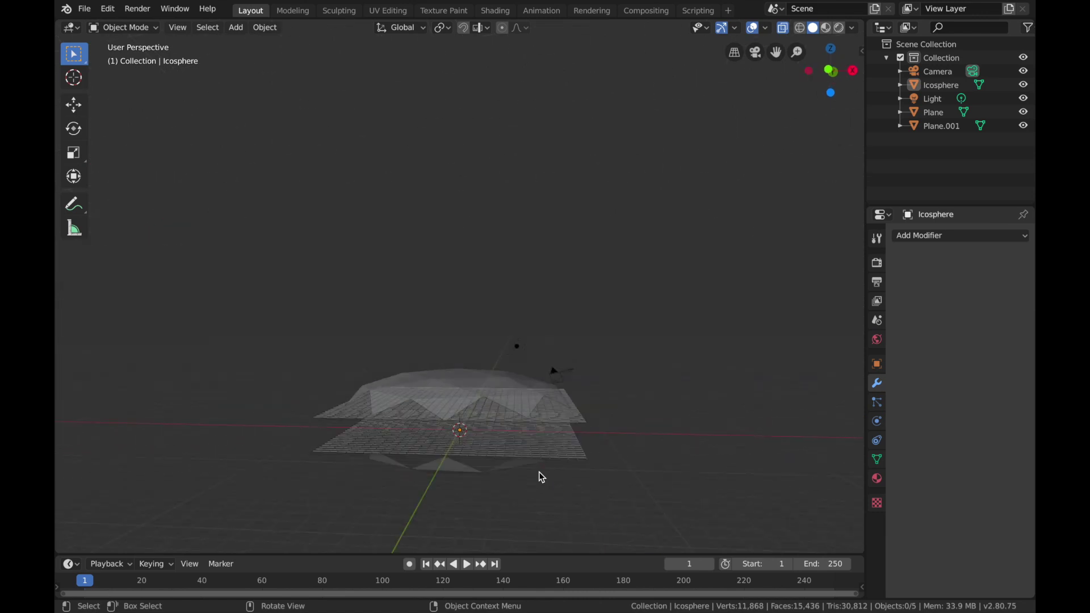
scroll(539, 472, left, 3)
scroll(539, 472, right, 3)
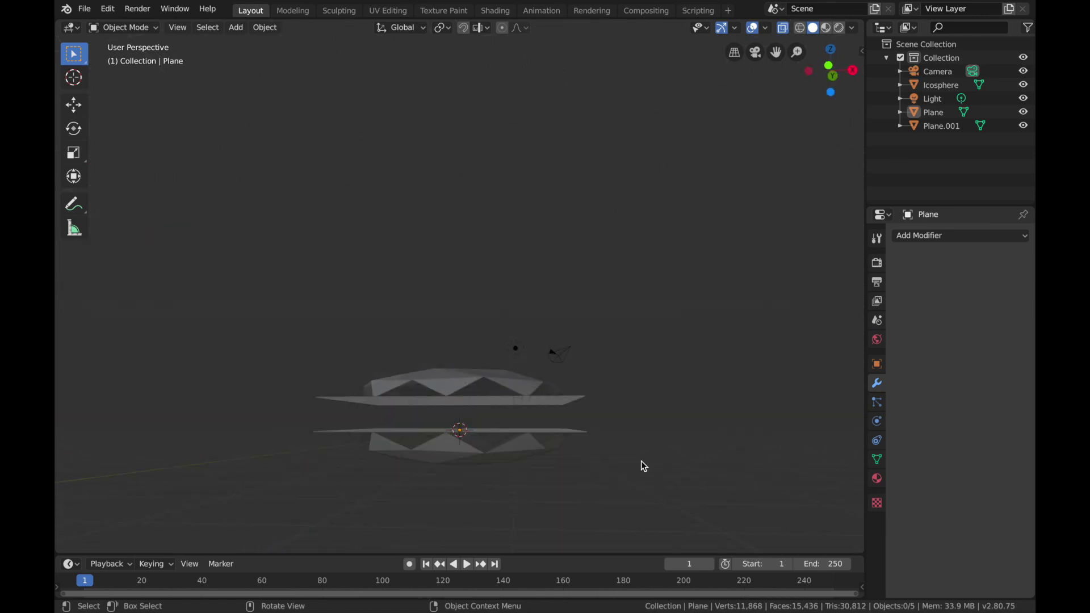
Step: Add a plane mesh at the origin between the half spheres and scale it by 8
middle_drag(641, 461, 575, 476)
key(shift+a)
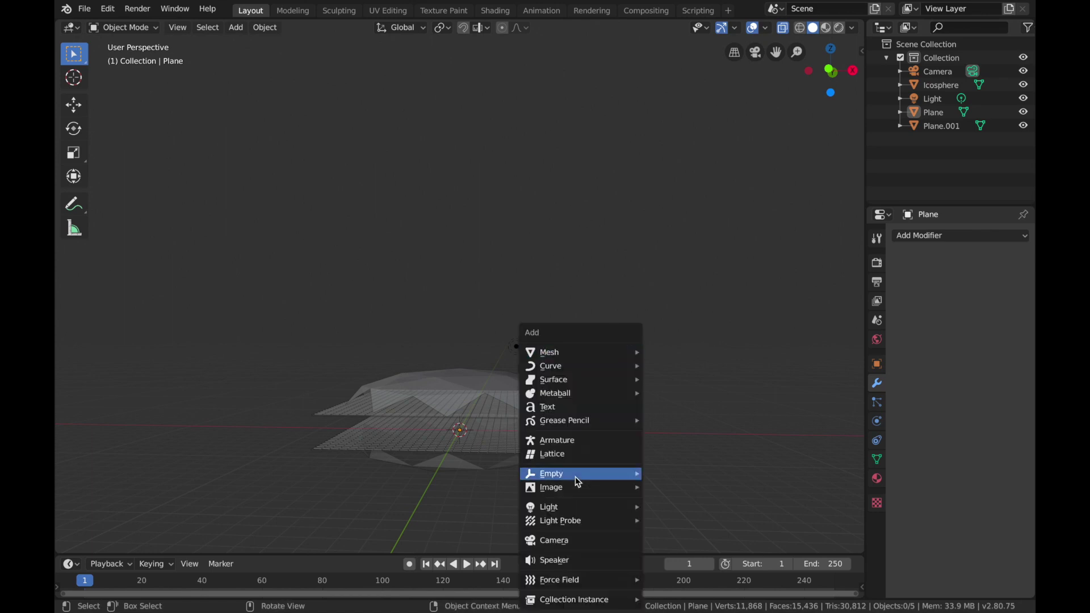
mouse_move(601, 352)
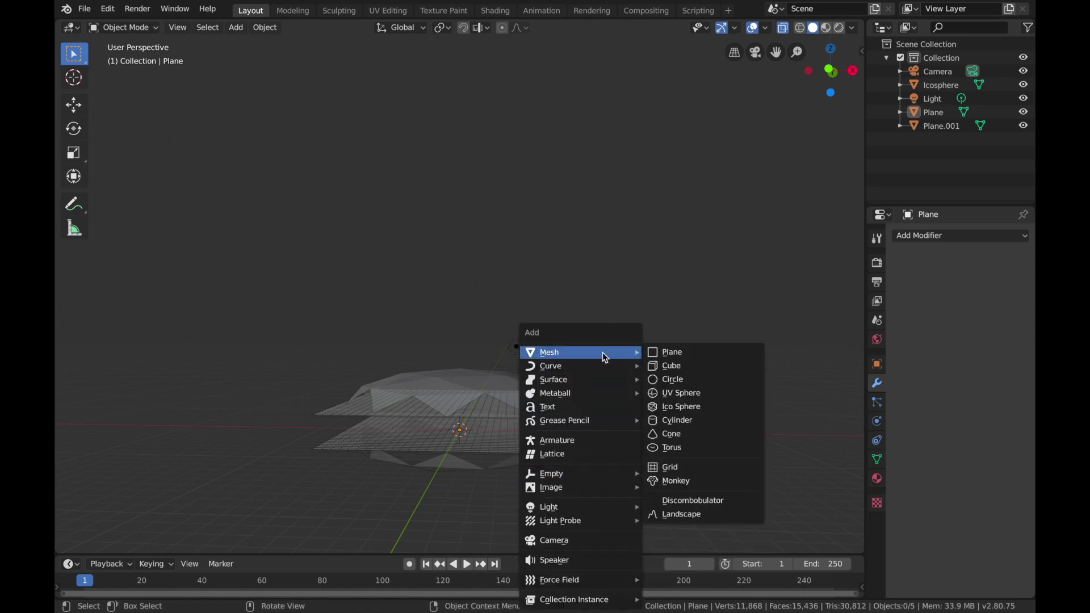
click(666, 352)
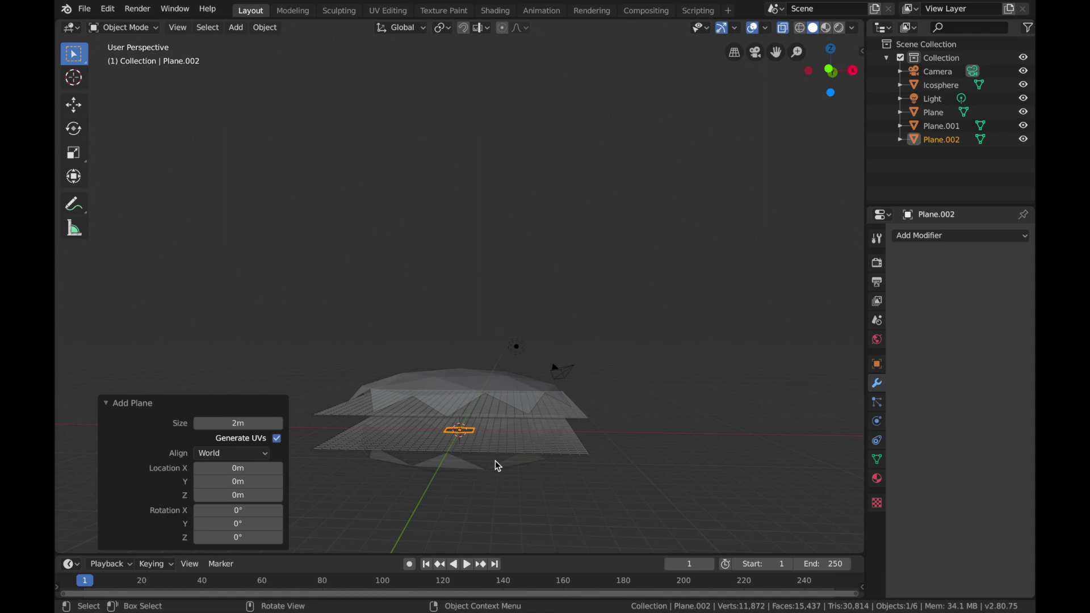
text(s8)
key(Return)
Step: Rotate the new plane 90° about the Y axis so it stands upright
key(r)
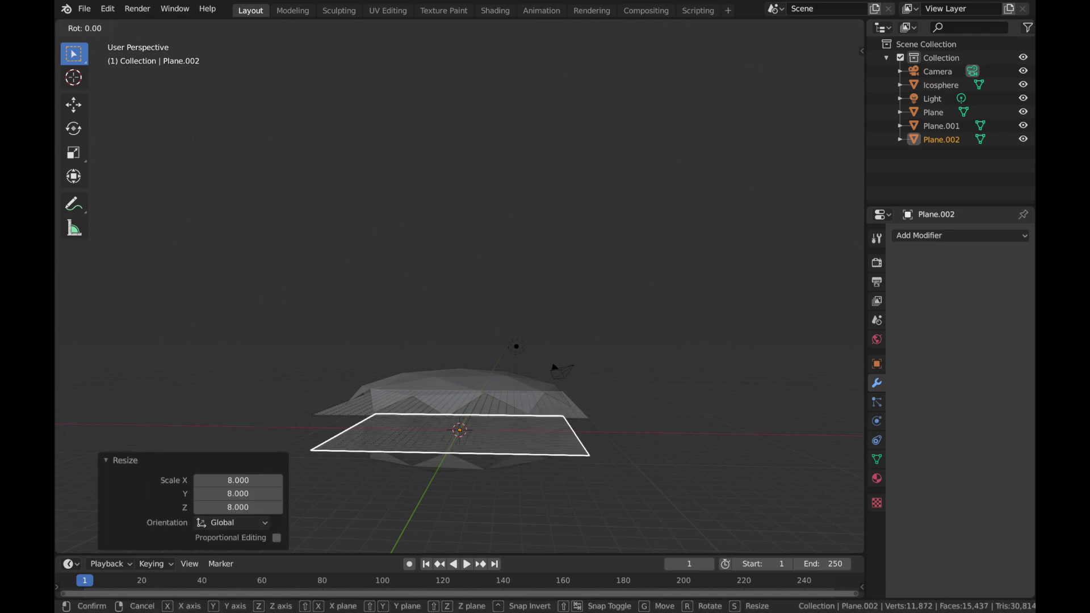
text(y)
text(90)
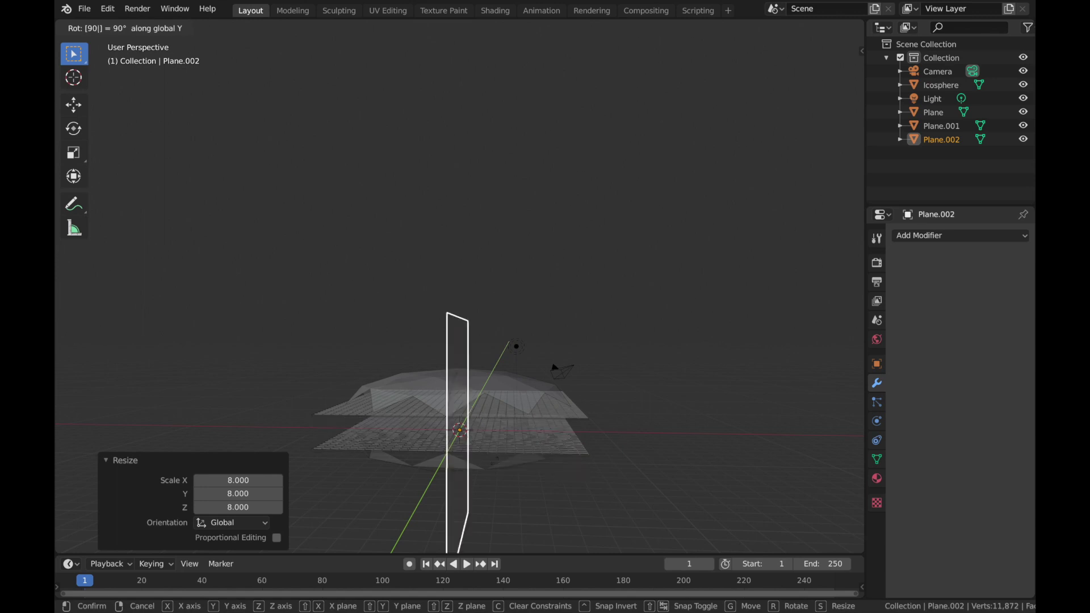
key(Return)
Step: Move the upright plane 9 m along the X axis, then back 1 m to meet the edge of the grid planes
scroll(495, 461, left, 3)
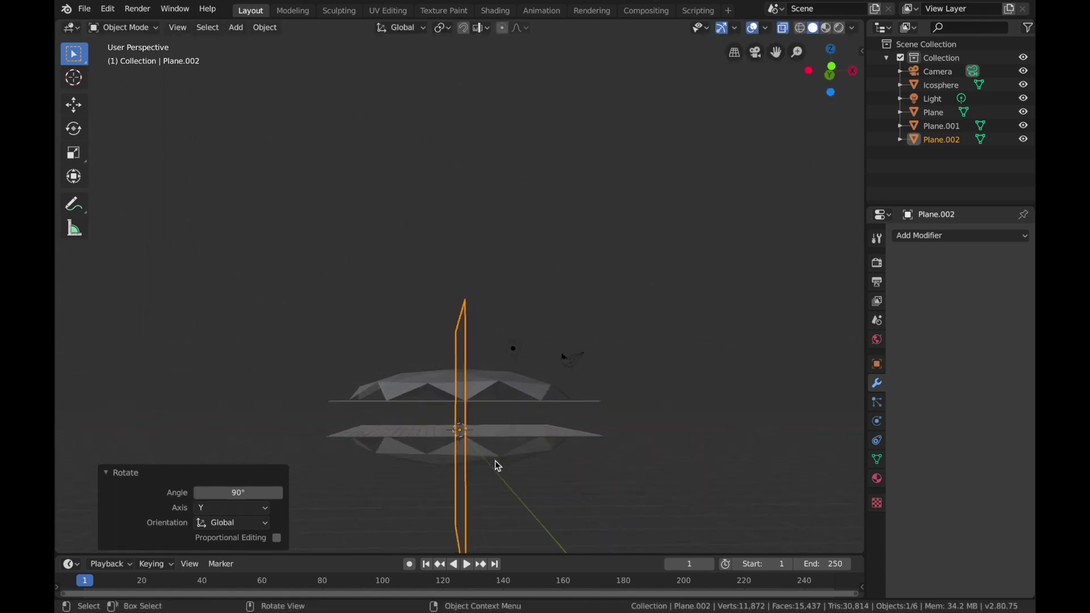
scroll(495, 461, right, 2)
scroll(495, 461, left, 1)
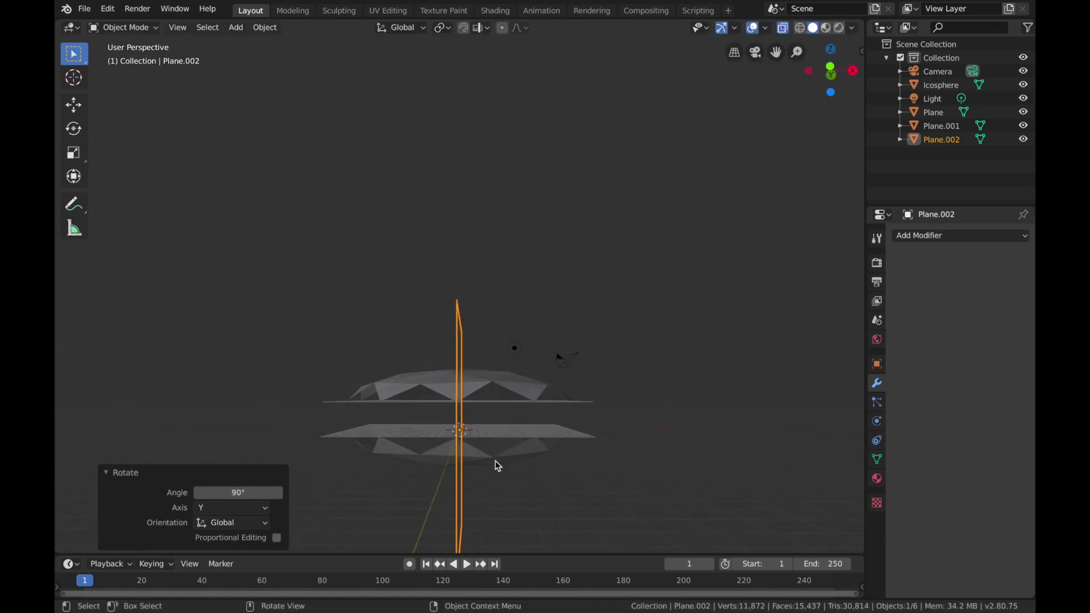
key(g)
key(x)
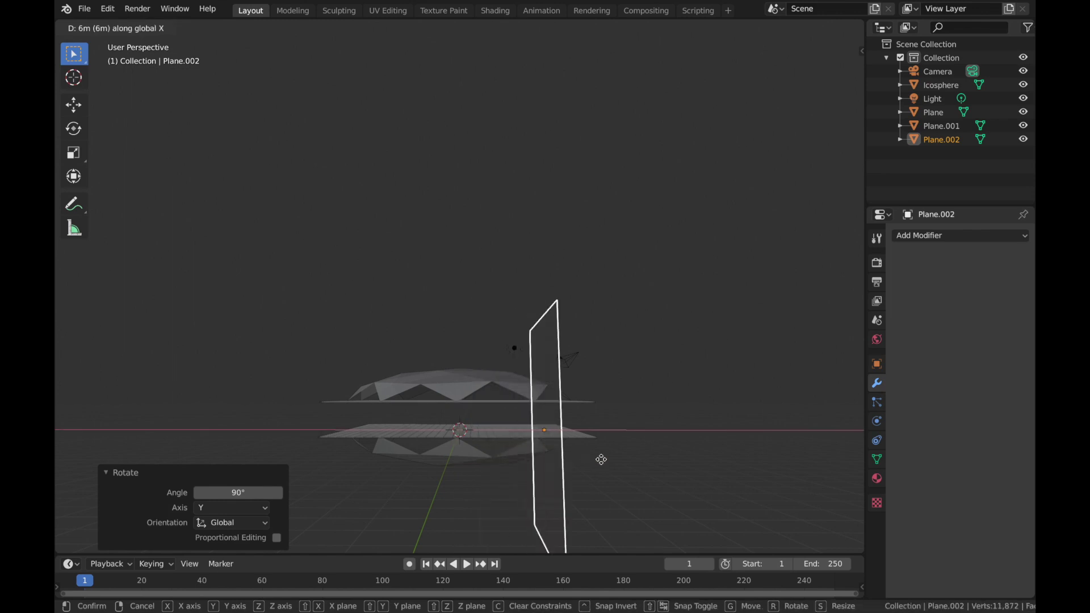
click(625, 460)
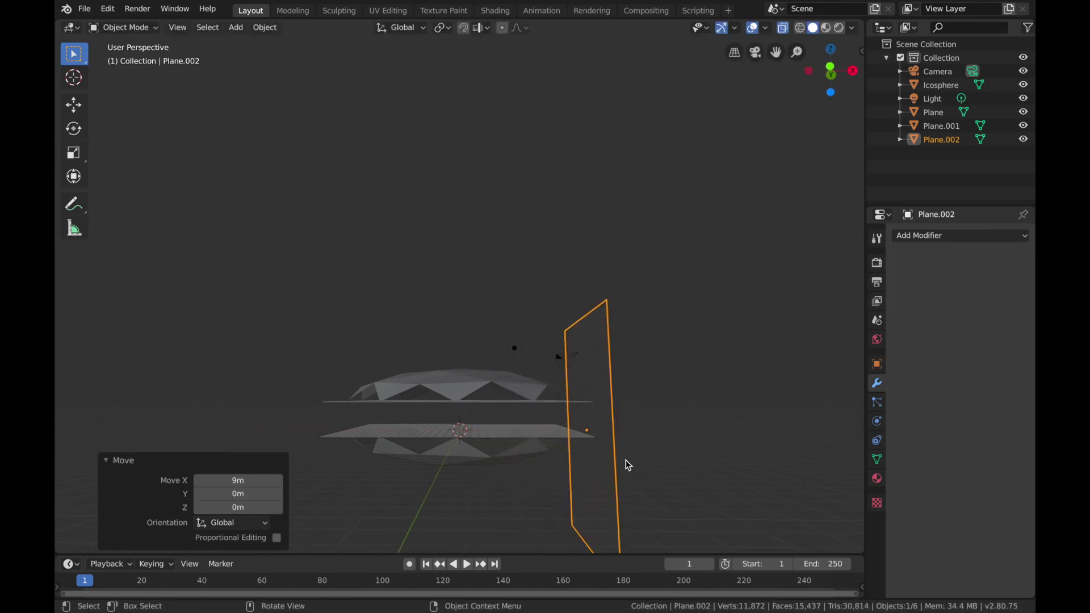
middle_drag(625, 460, 626, 460)
key(g)
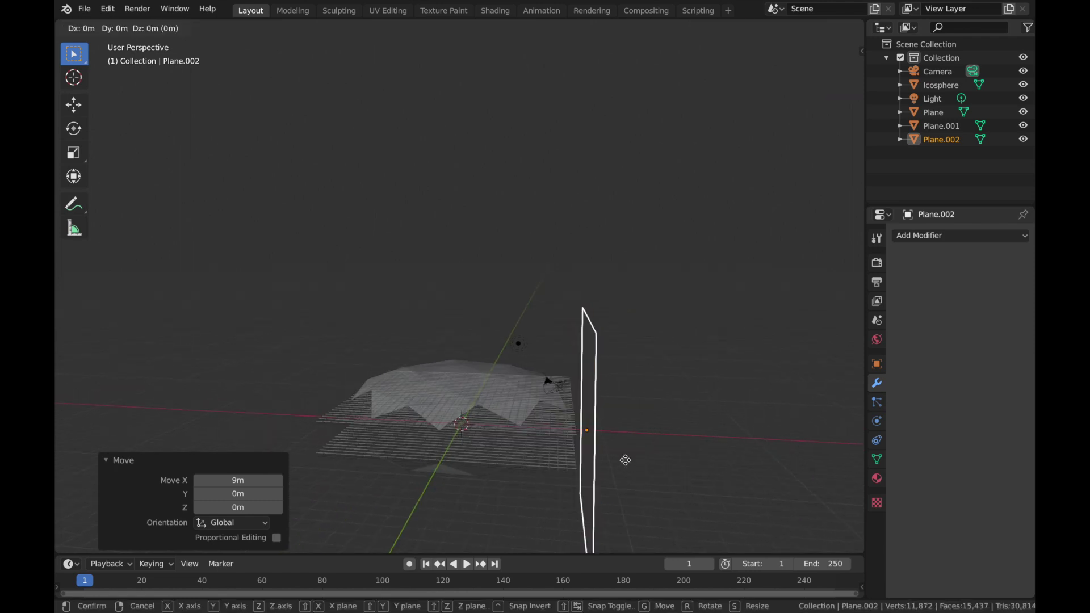
key(x)
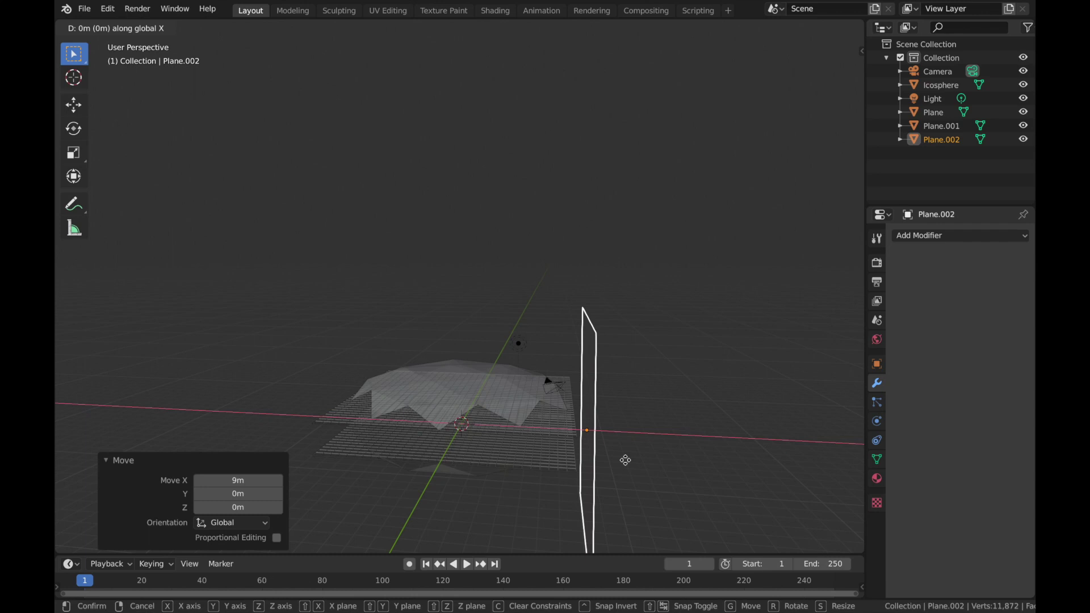
ctrl+click(614, 459)
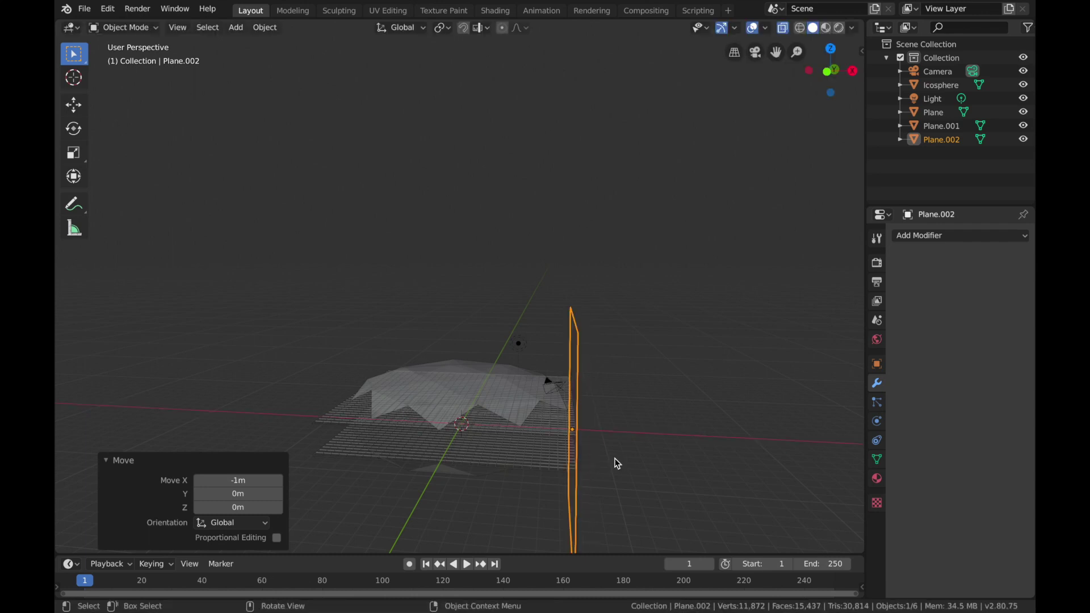
Step: Scale the upright plane to 0.3 along the Z axis
key(grave)
key(3)
middle_drag(615, 458, 632, 458)
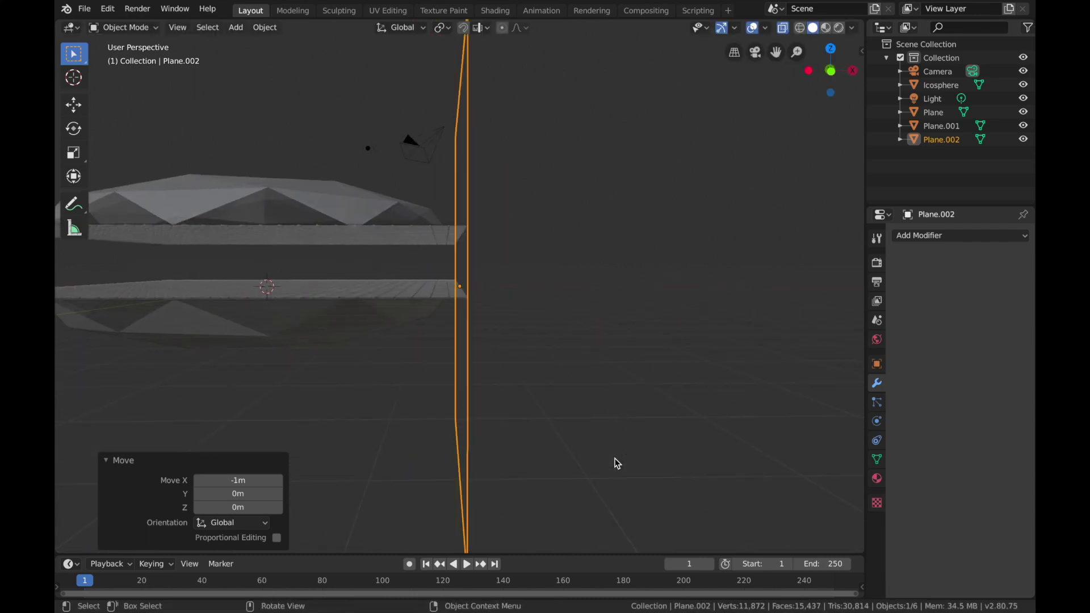
middle_drag(581, 397, 569, 370)
key(s)
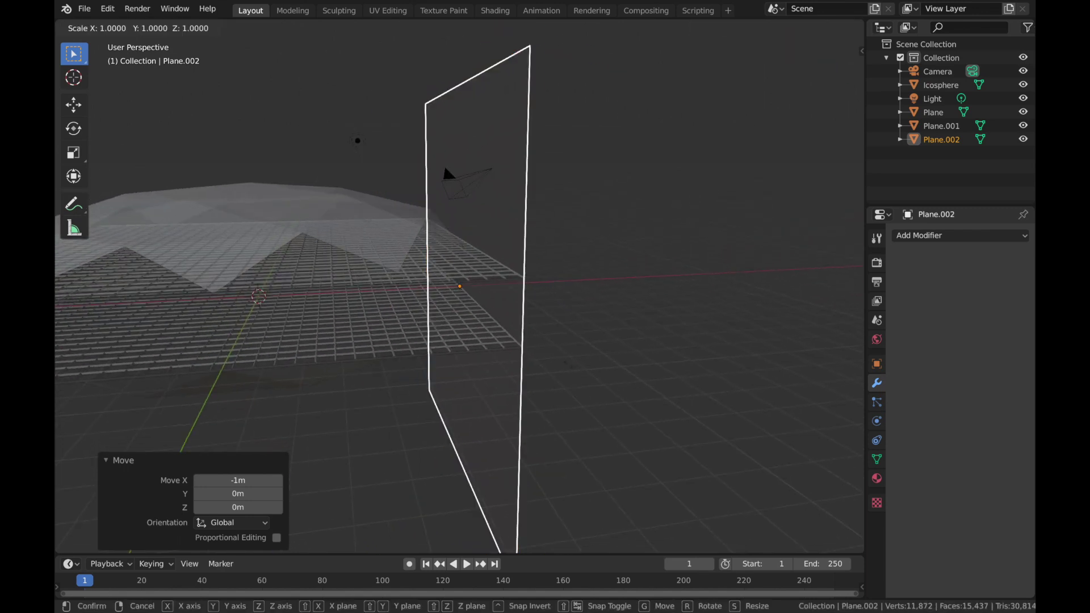
key(z)
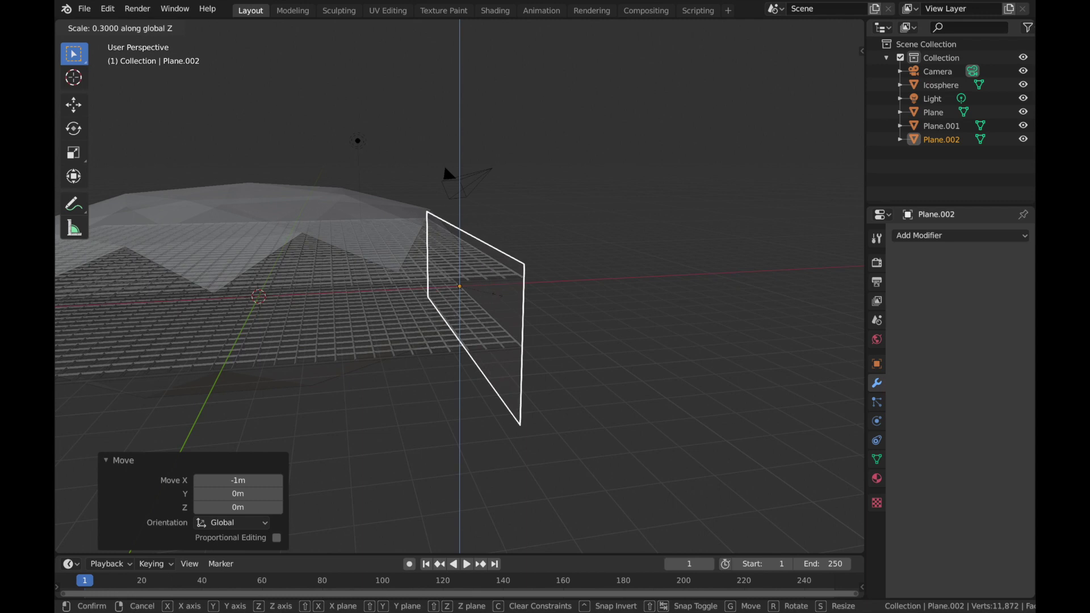
click(498, 295)
Step: Raise the upright plane 1 m along Z and scale it to 0.5 along Z to fit between the two grids
middle_drag(540, 318, 511, 295)
key(g)
key(z)
click(496, 280)
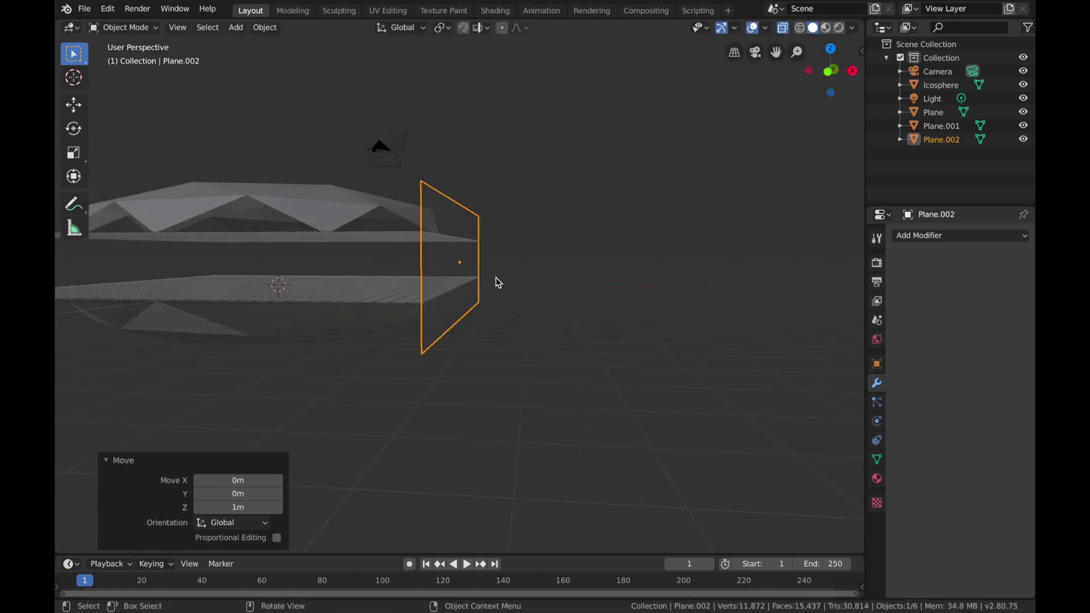
key(s)
key(z)
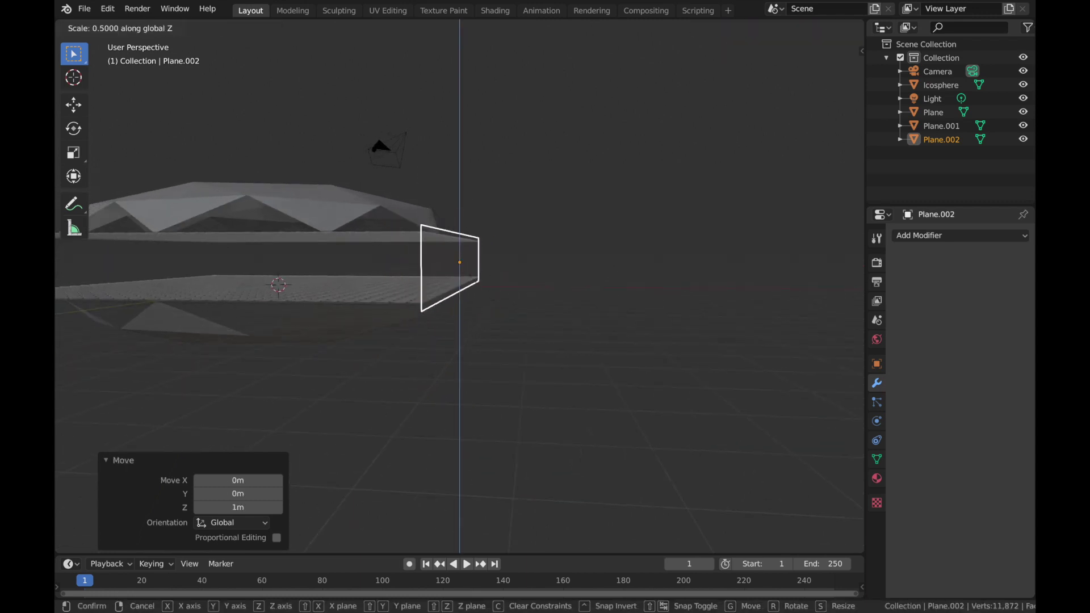
click(476, 282)
Step: Duplicate the side wall plane in place and move the copy -17 m along the X axis
middle_drag(475, 282, 476, 283)
key(shift+d)
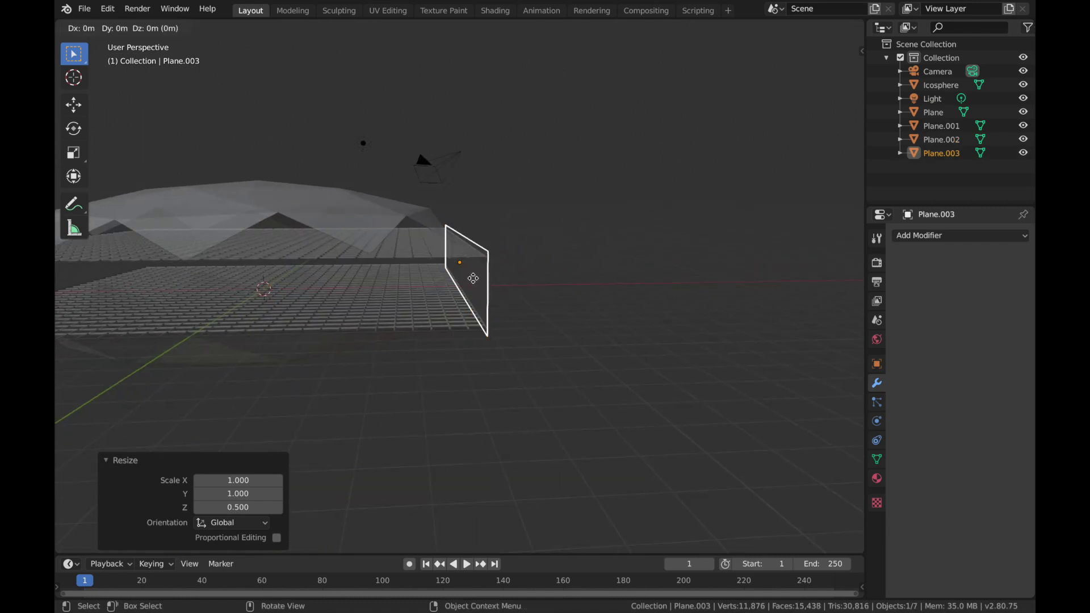
right_click(475, 283)
key(g)
key(x)
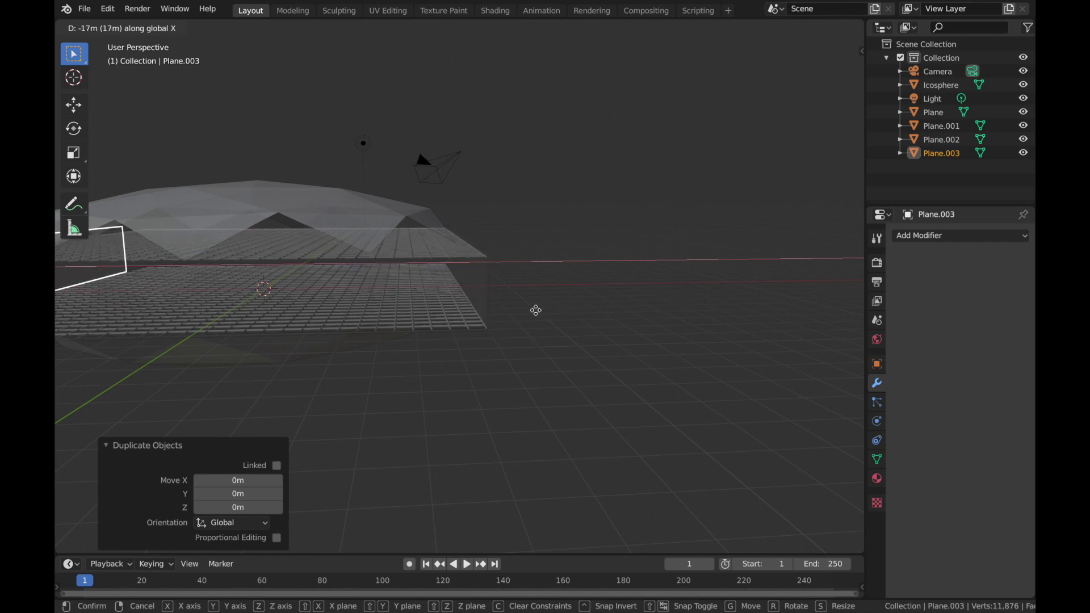
click(536, 310)
Step: Move the copied wall 1 m along the X axis to align with the opposite edge of the grid planes
key(grave)
key(3)
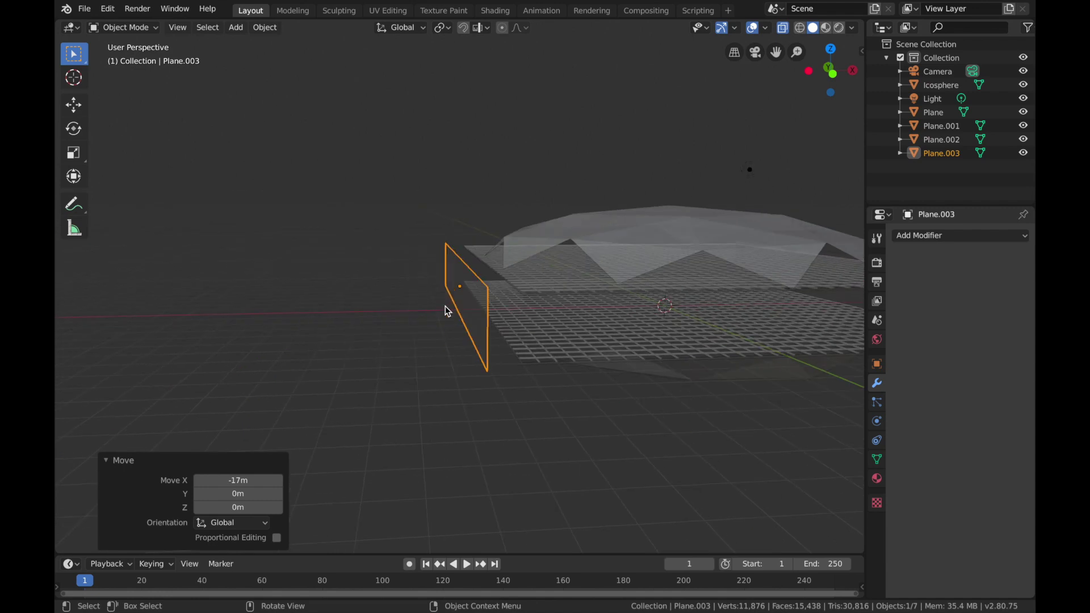
middle_drag(445, 306, 476, 307)
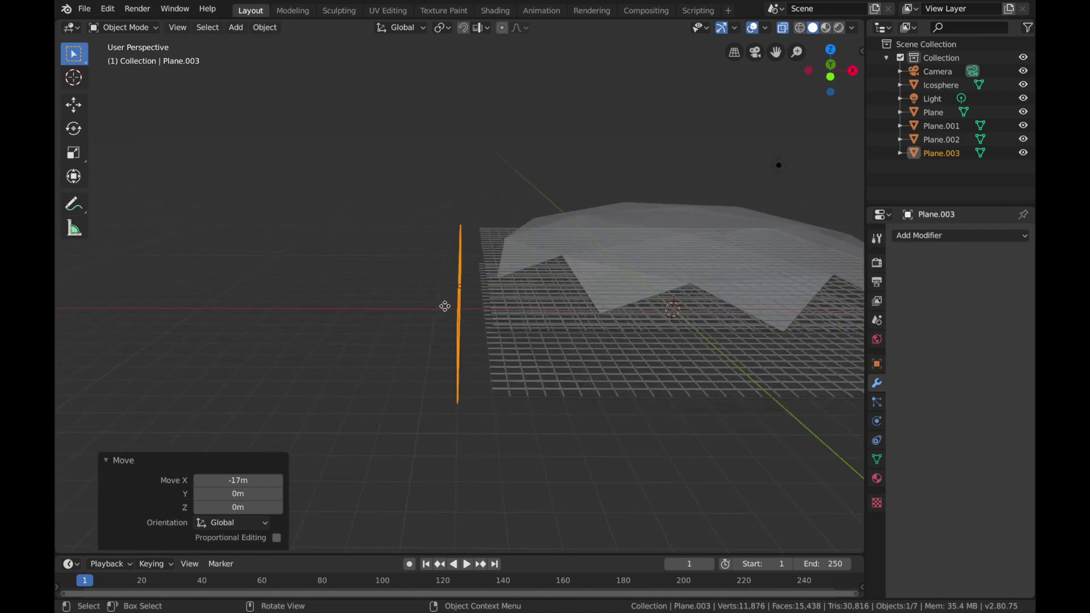
key(g)
key(x)
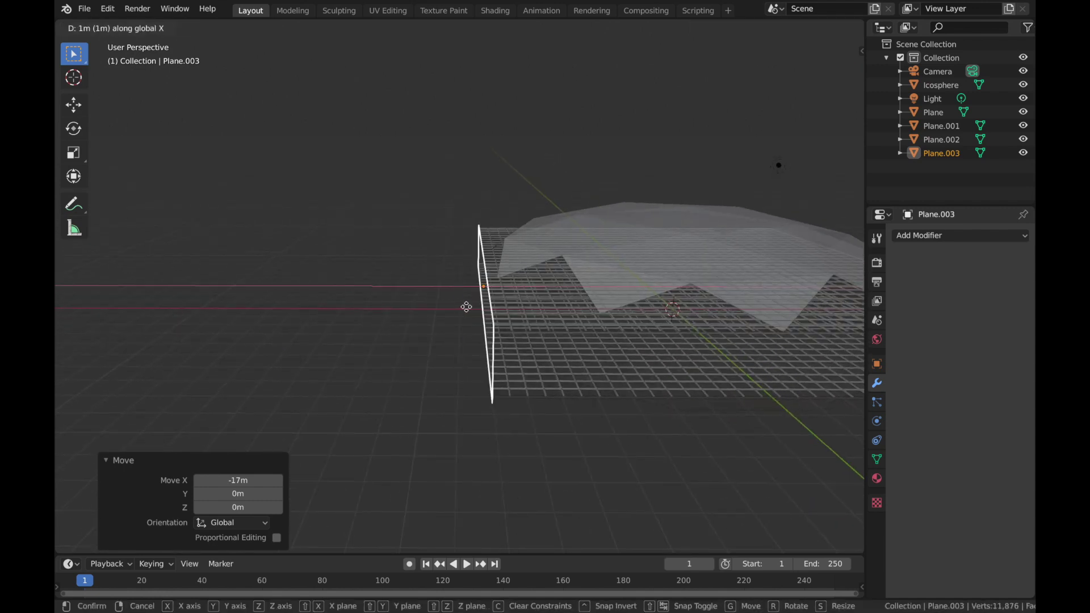
click(468, 308)
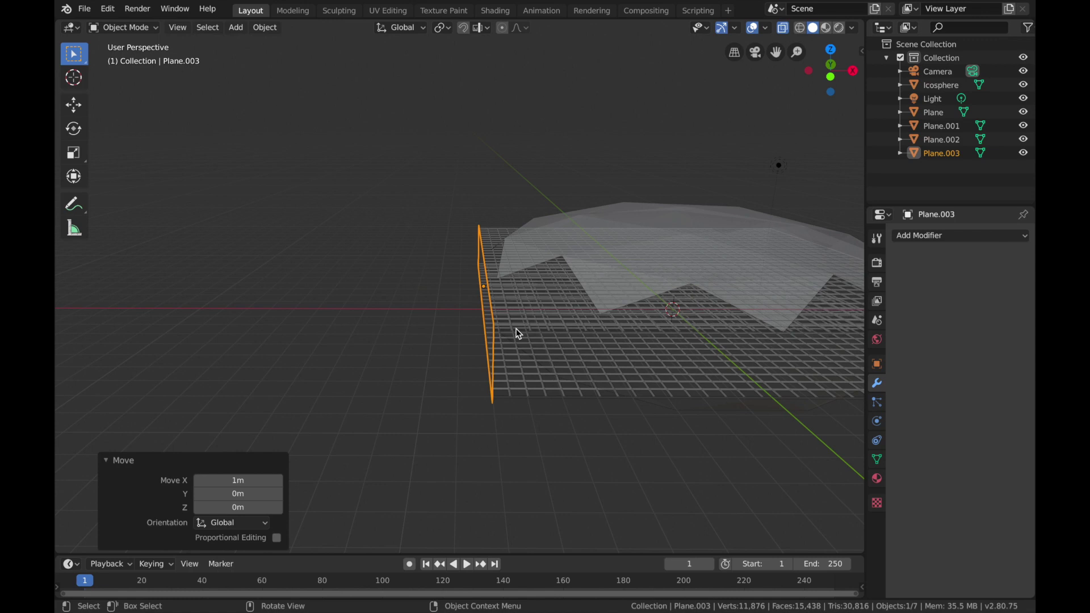
Step: Deselect the wall and turn off X-ray display in the viewport
click(723, 417)
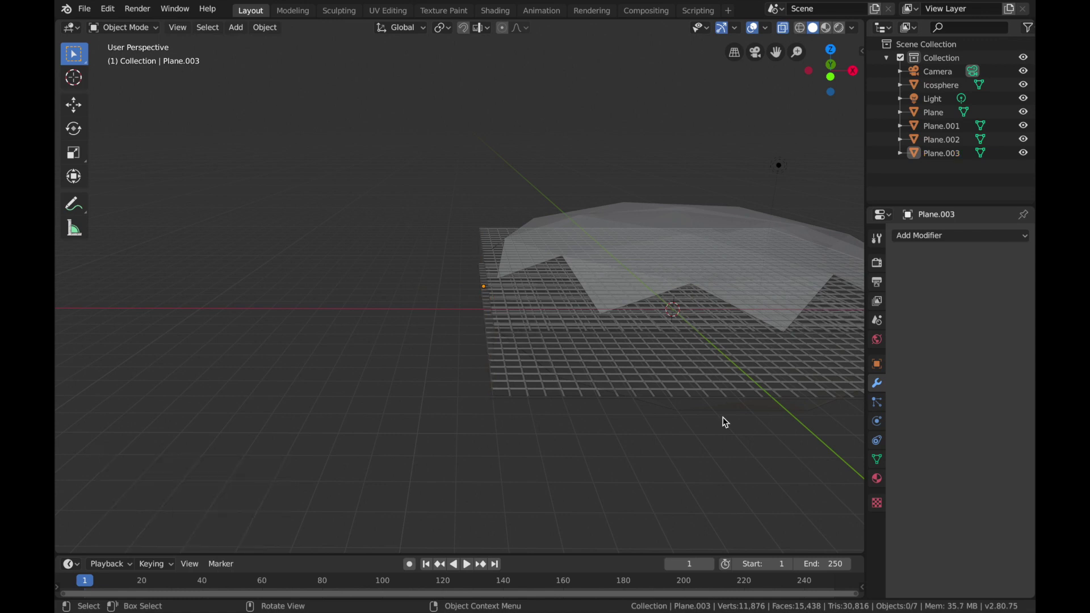
ctrl+scroll(722, 417, down, 1)
scroll(700, 292, right, 5)
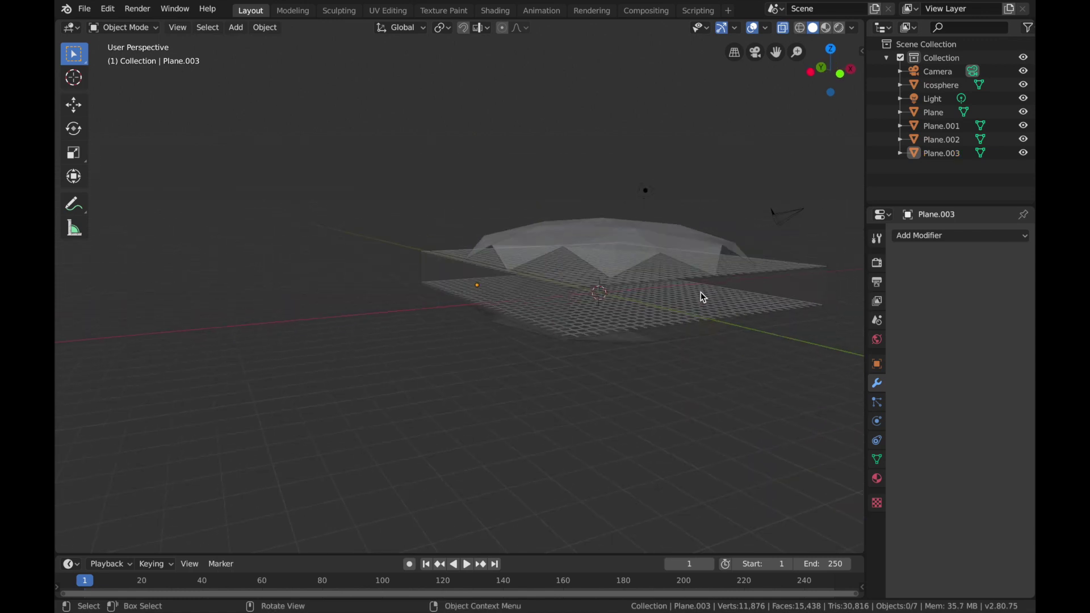
scroll(701, 292, left, 5)
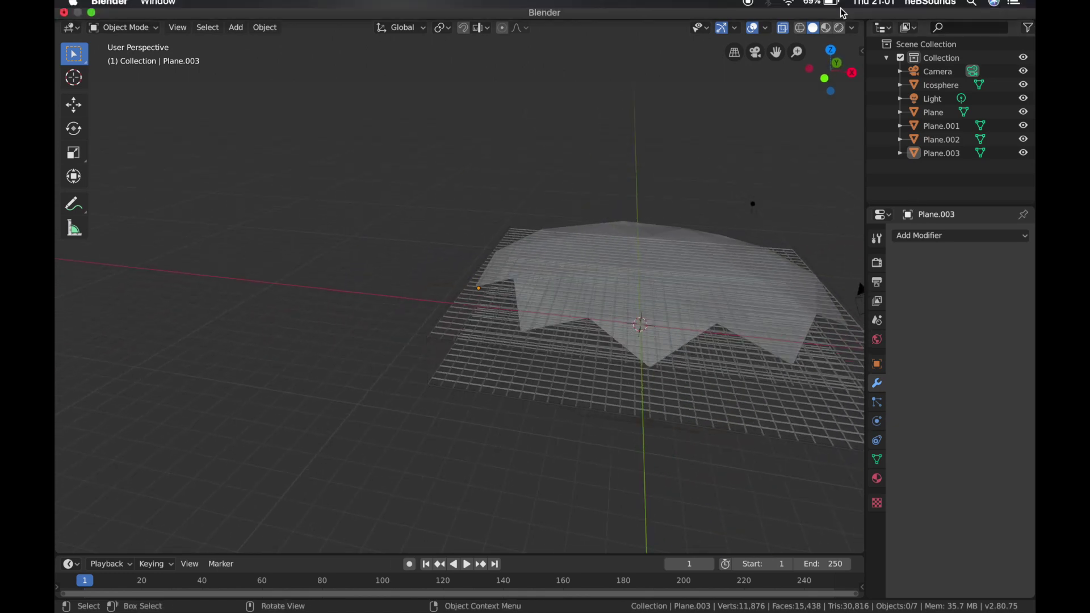
click(784, 29)
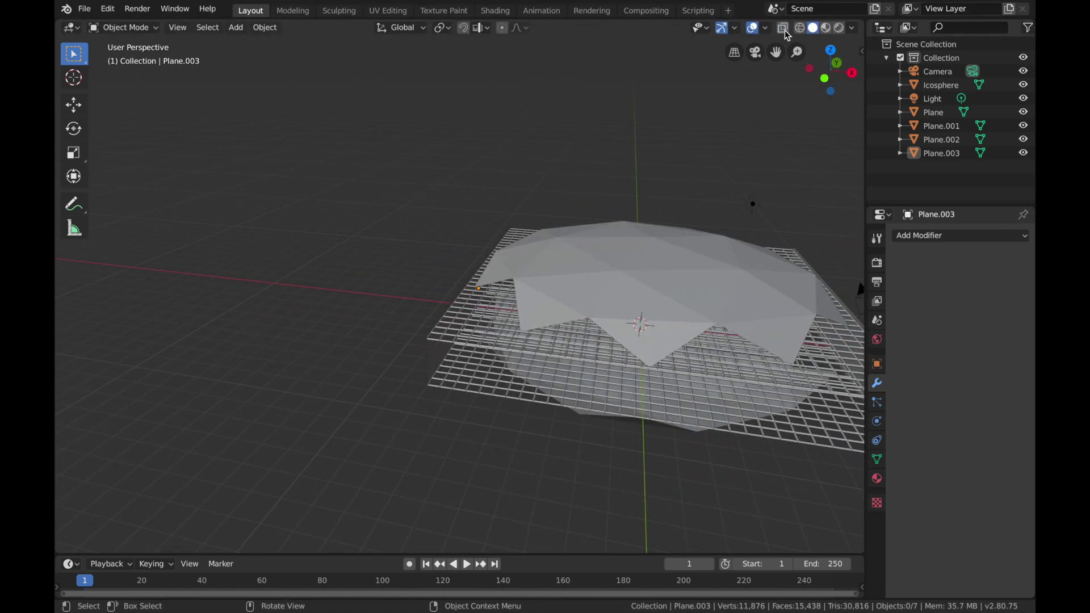
Step: Delete the default light from the scene
click(749, 205)
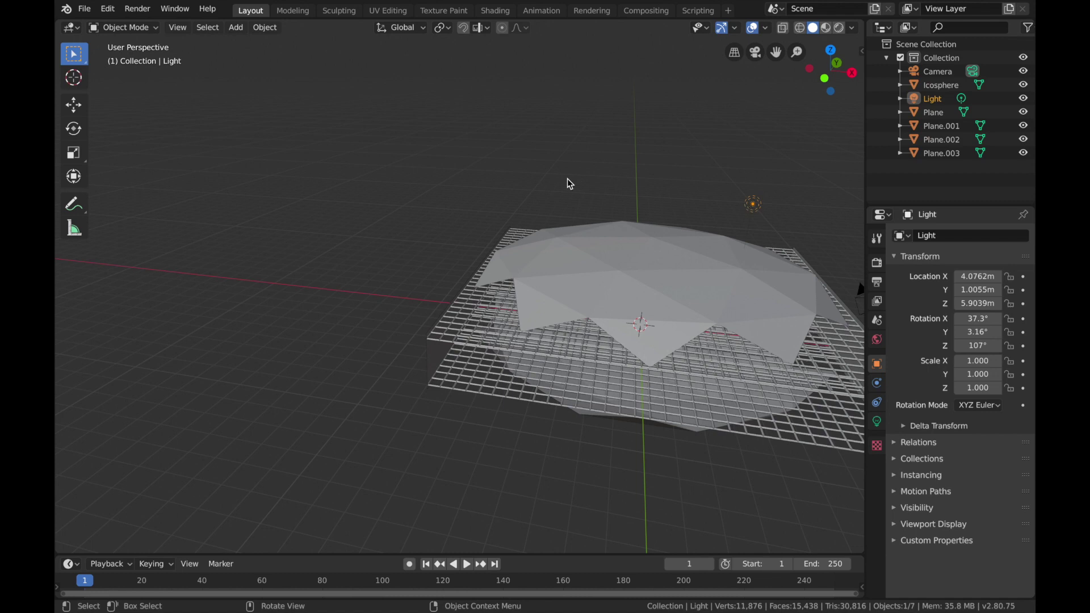
key(x)
click(567, 178)
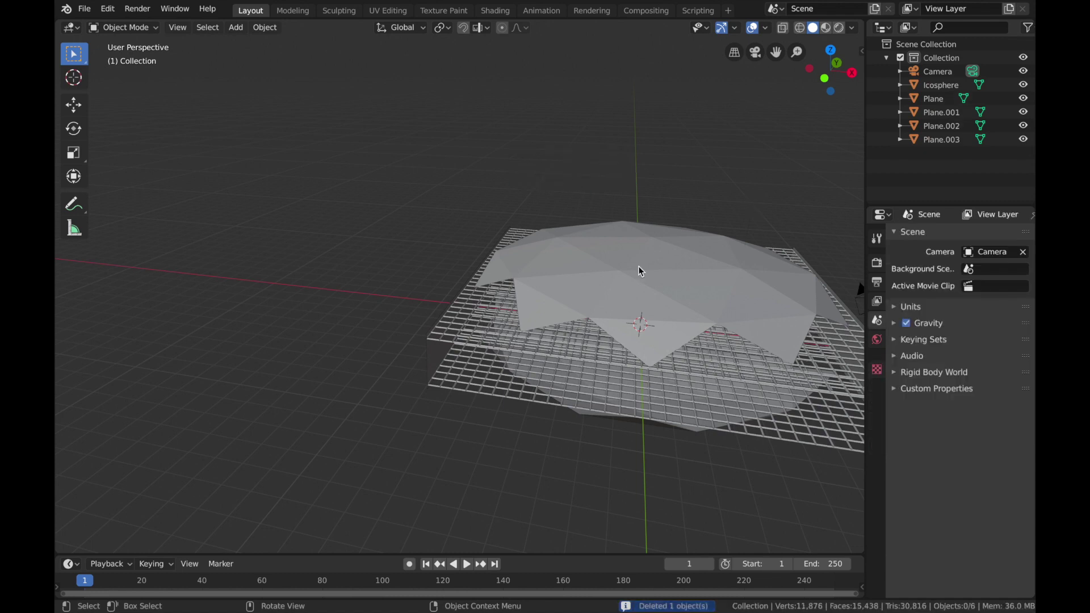
Step: Select the camera and clear its location and rotation
middle_drag(646, 400, 646, 323)
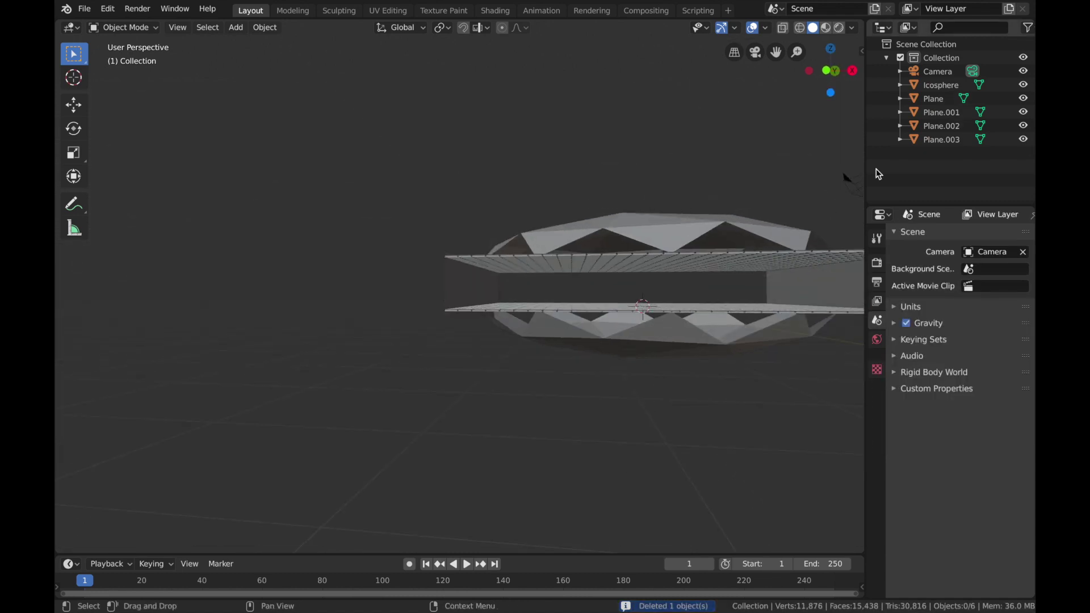
click(847, 179)
scroll(663, 329, down, 2)
middle_drag(663, 330, 658, 346)
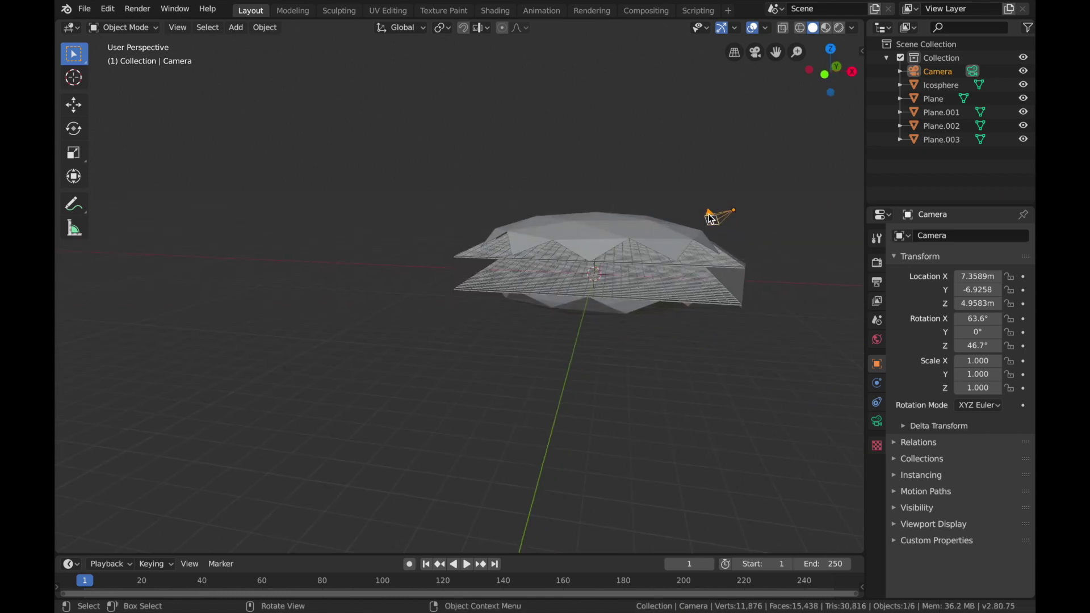
key(alt+g)
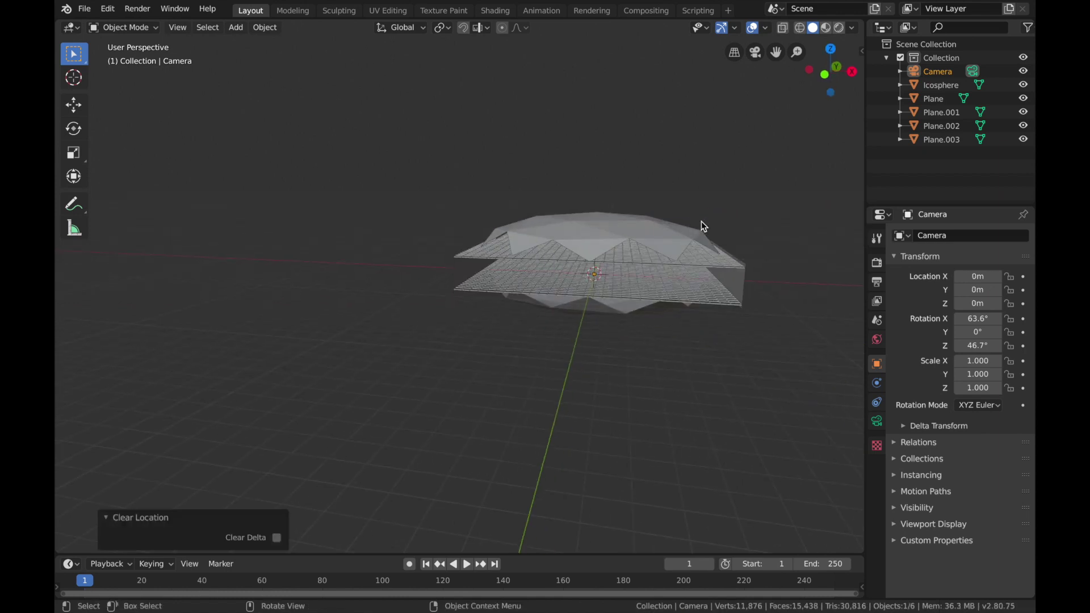
key(alt+r)
Step: Rotate the camera 90° about the X axis so it faces horizontally
key(KP_2)
key(KP_2)
key(KP_8)
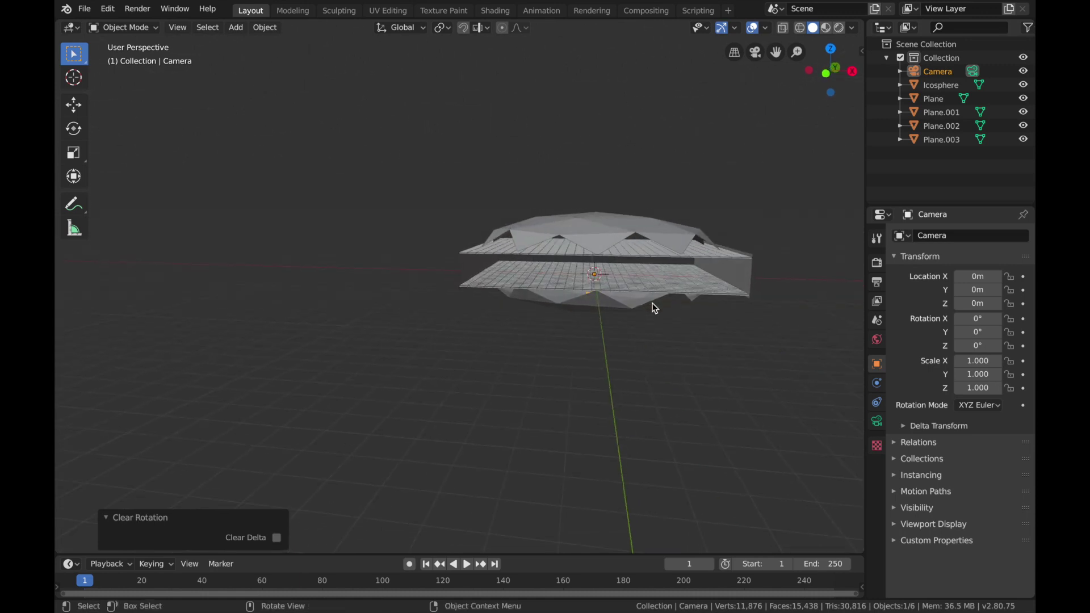
key(r)
key(x)
text(90)
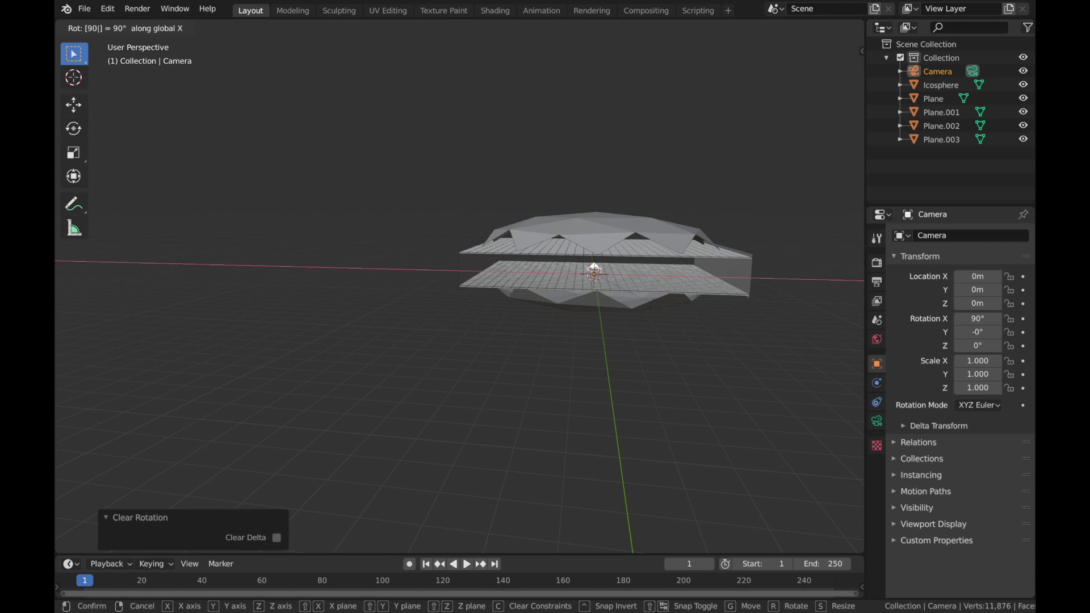
key(Return)
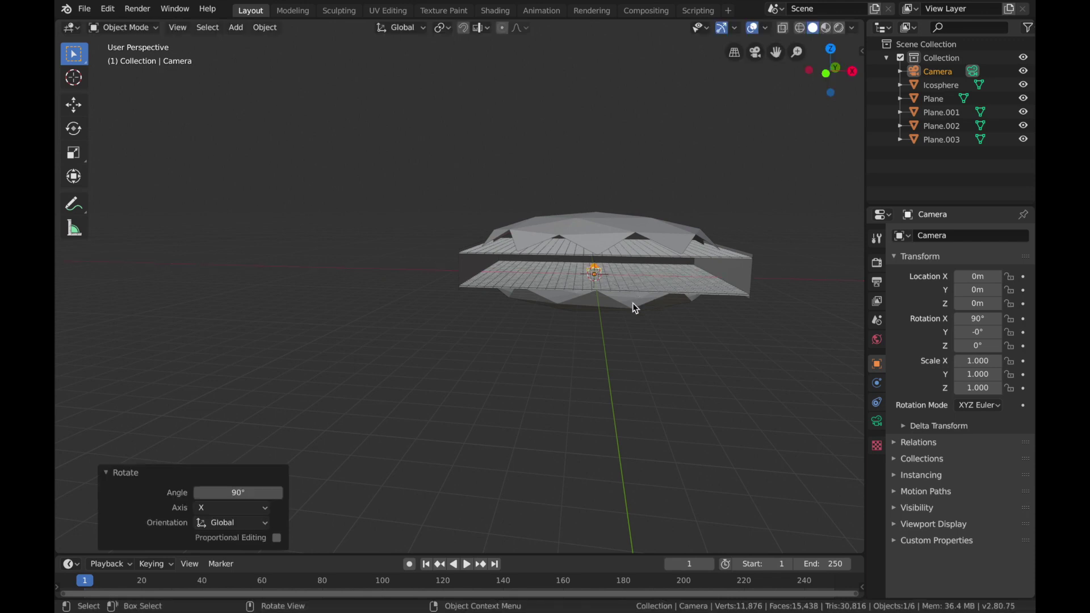
Step: Move the camera -8 m along the Y axis to the front end of the grids
key(g)
text(y)
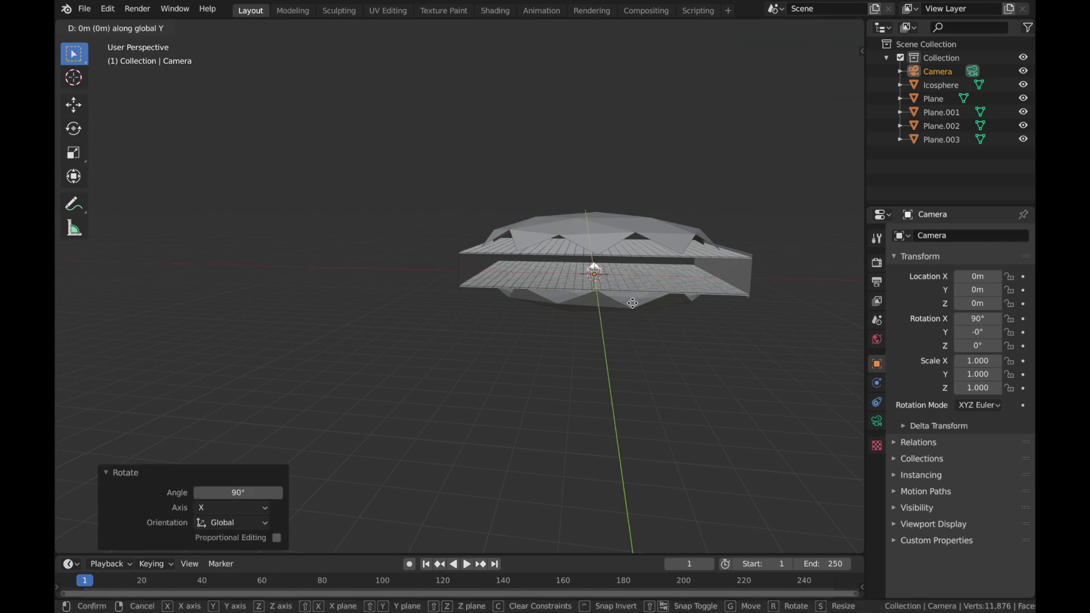
text(-8)
key(Return)
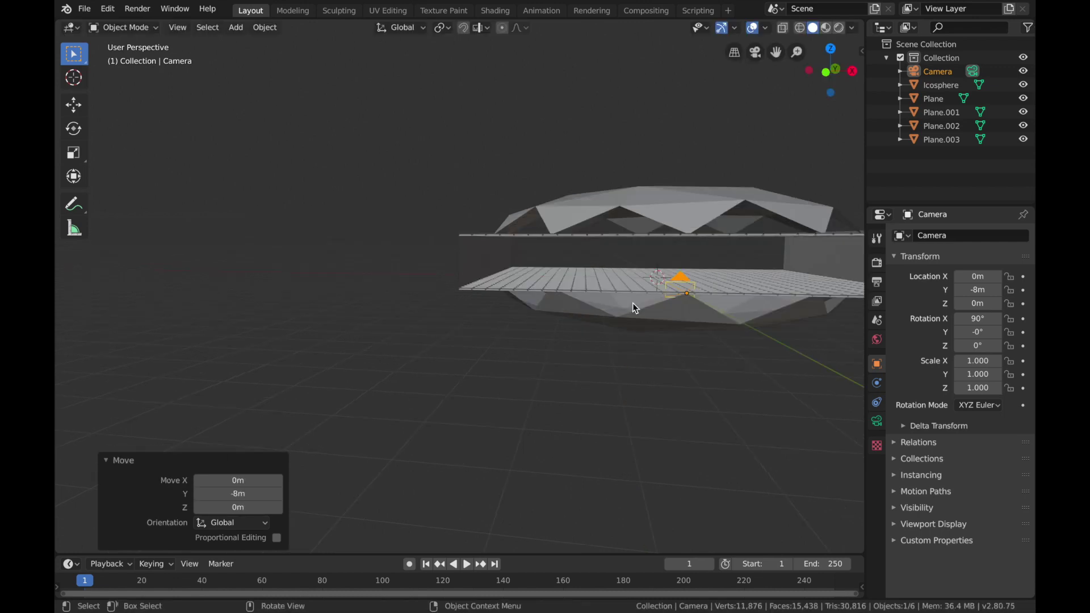
Step: Look through the camera and raise it about 0.38 m along Z so it sits between the two grids
key(KP_0)
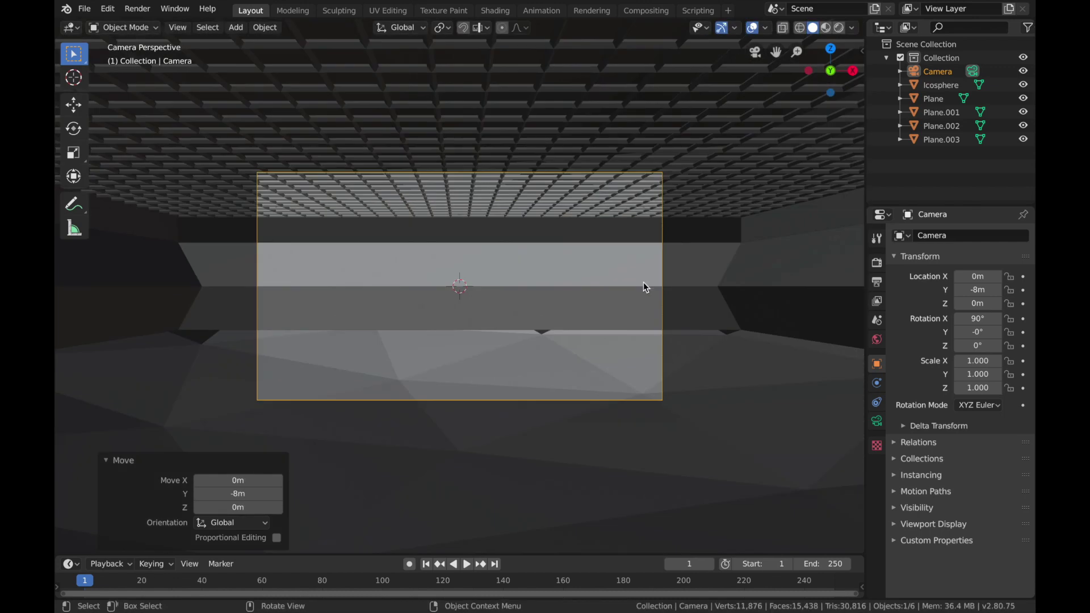
key(g)
key(z)
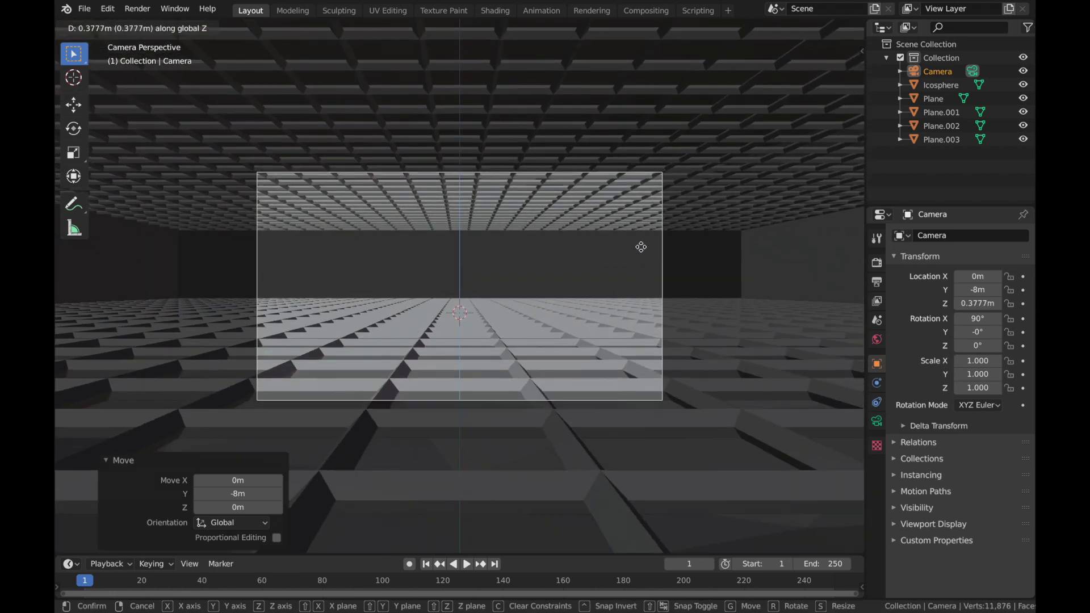
click(640, 253)
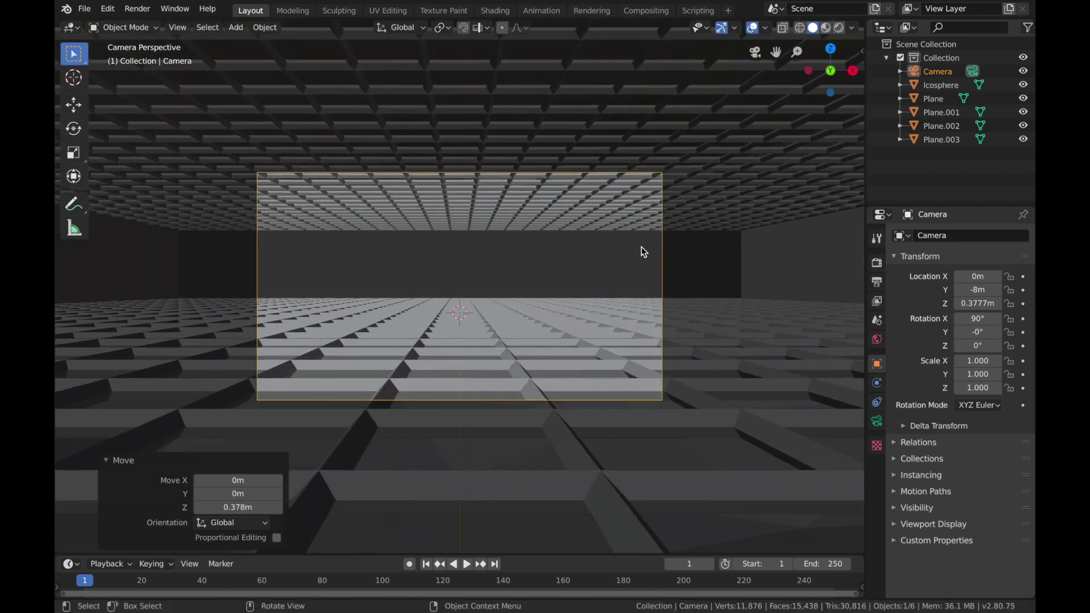
Step: Set the camera's focal length to 25 mm
click(877, 420)
mouse_move(985, 296)
mouse_down()
mouse_move(930, 296)
mouse_move(983, 297)
mouse_up()
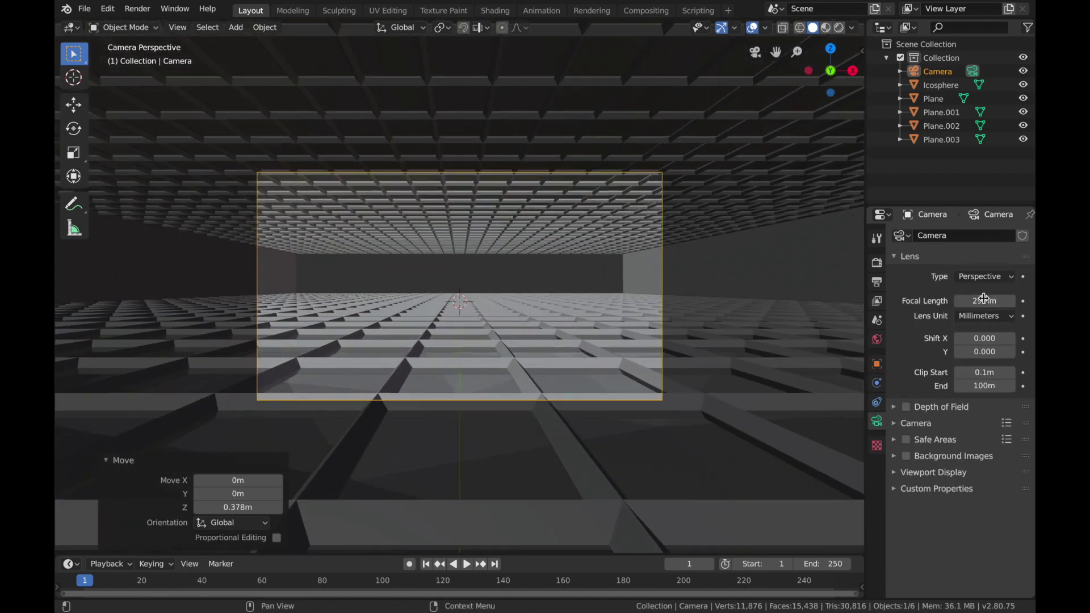
click(983, 298)
text(25)
key(Return)
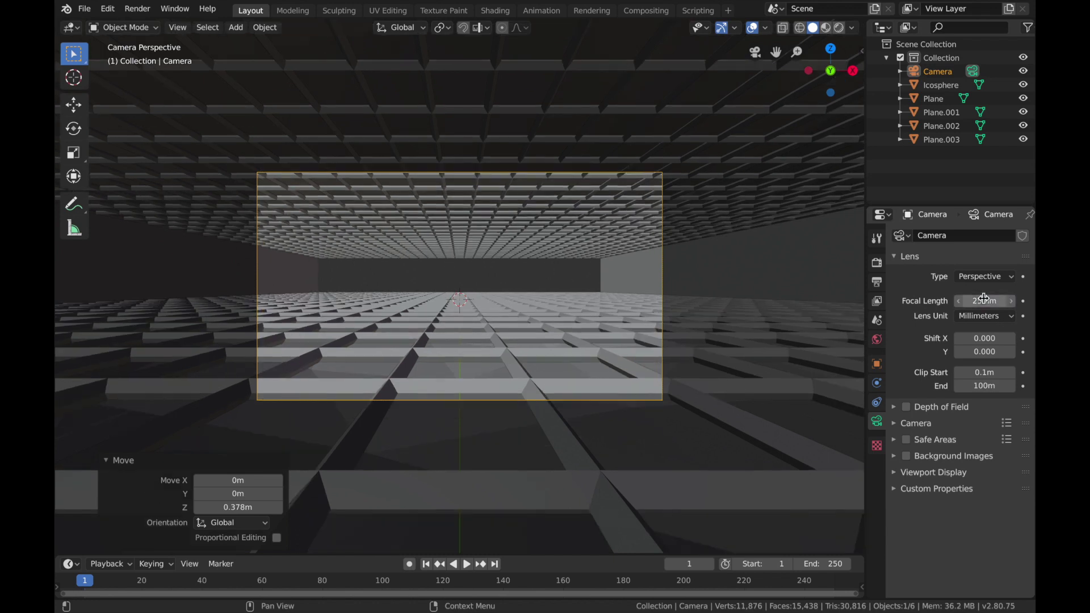
Step: Select both side walls in the scene and join them into one object
click(527, 264)
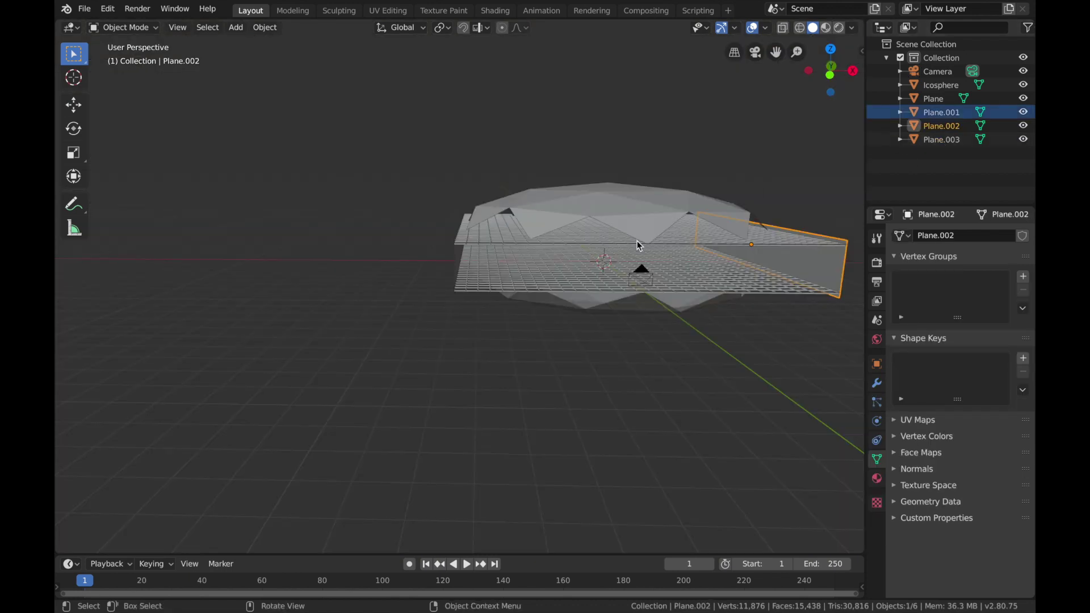
shift+click(456, 262)
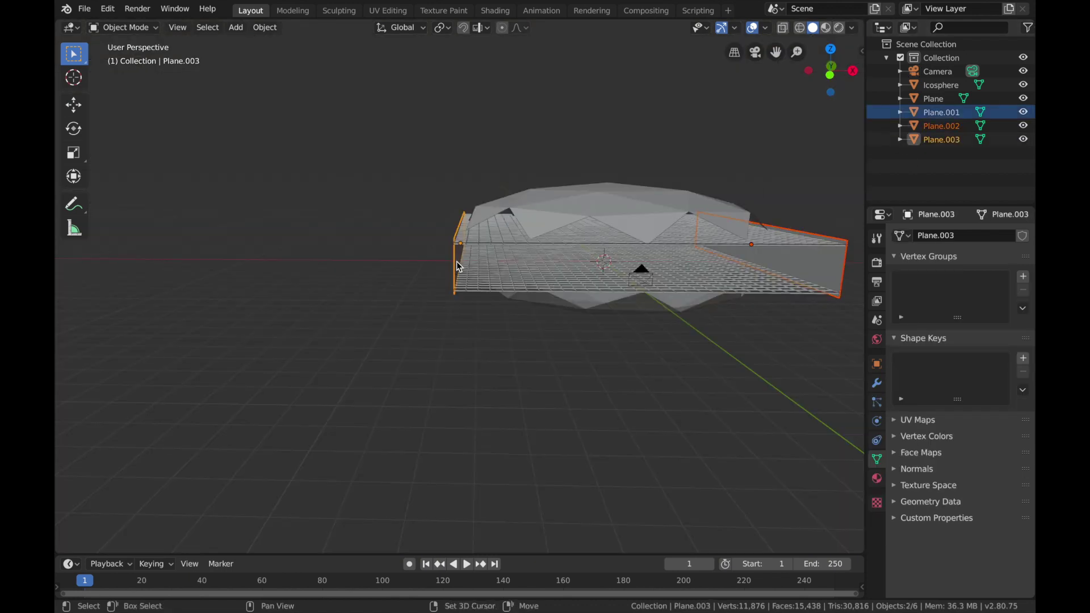
key(ctrl+j)
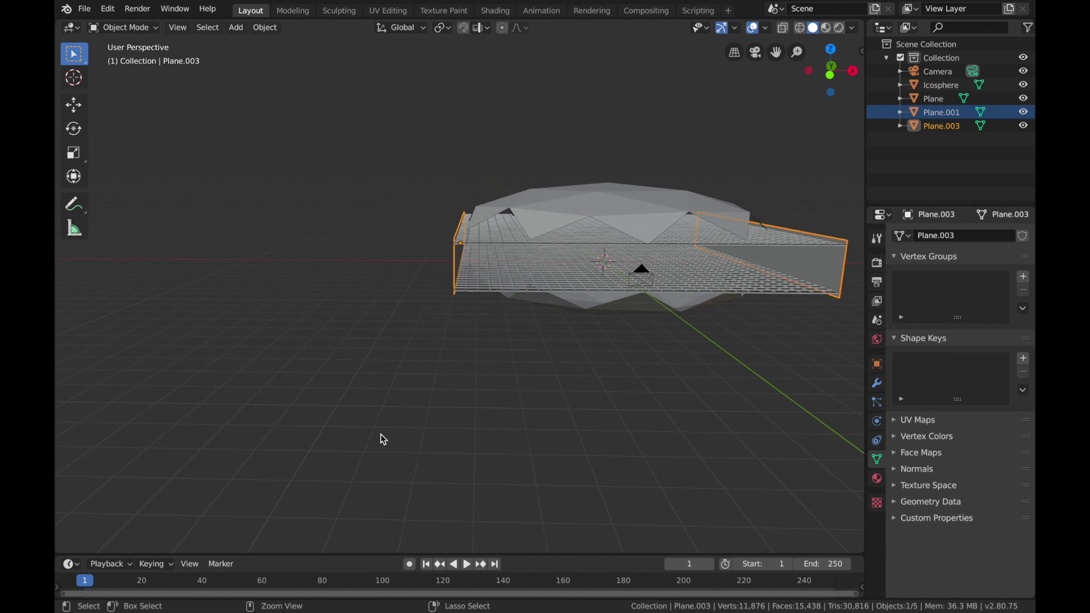
Step: Select the Icosphere, Plane, Plane.001 and Plane.003 and move them into a new collection named frdswf
click(942, 128)
click(942, 112)
click(940, 99)
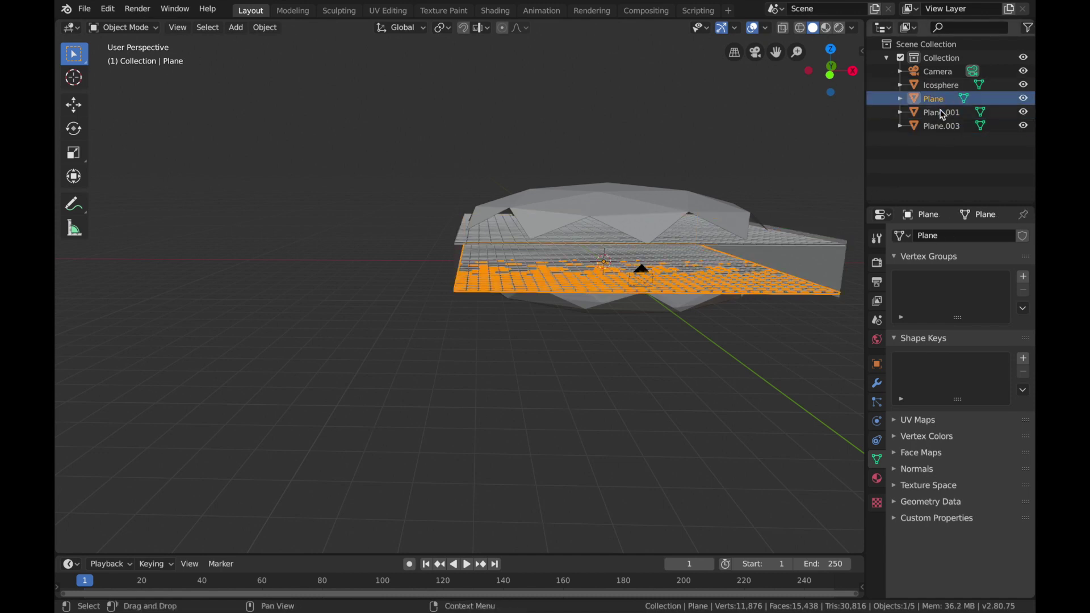
click(933, 126)
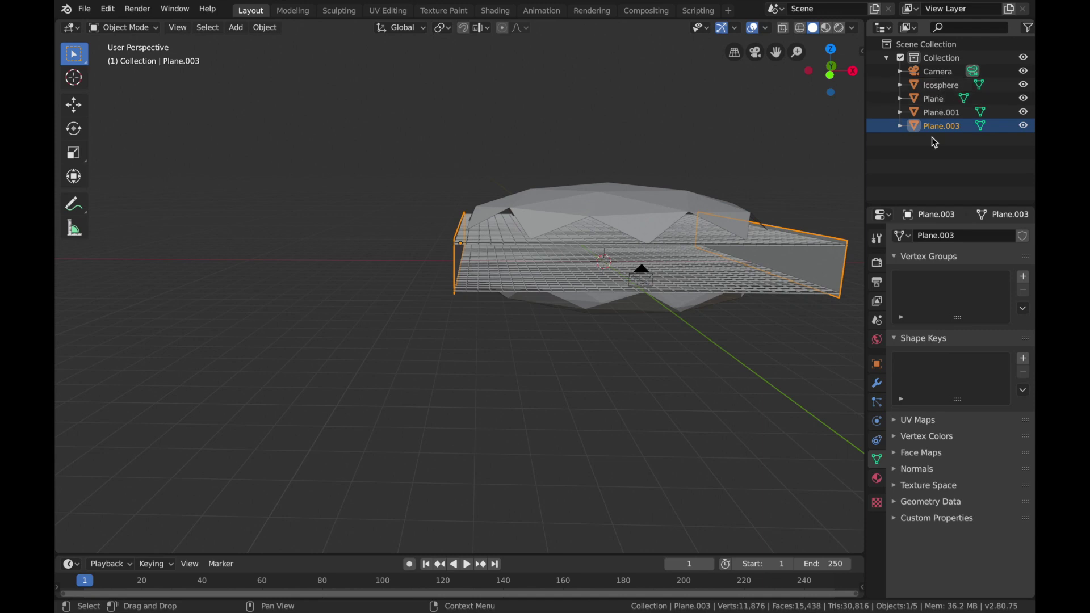
ctrl+click(942, 112)
ctrl+click(942, 99)
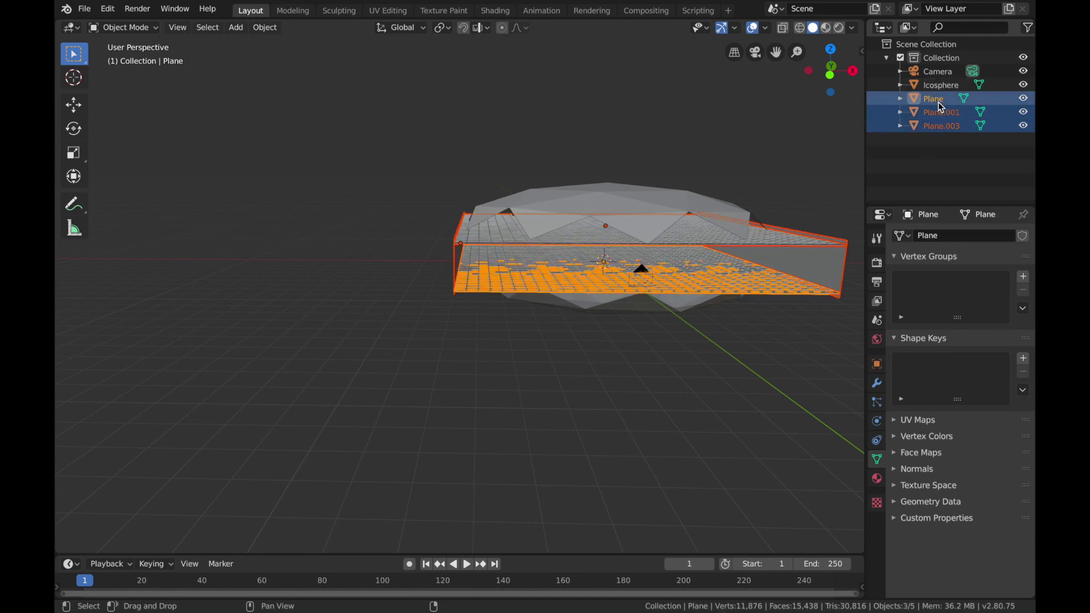
ctrl+click(943, 86)
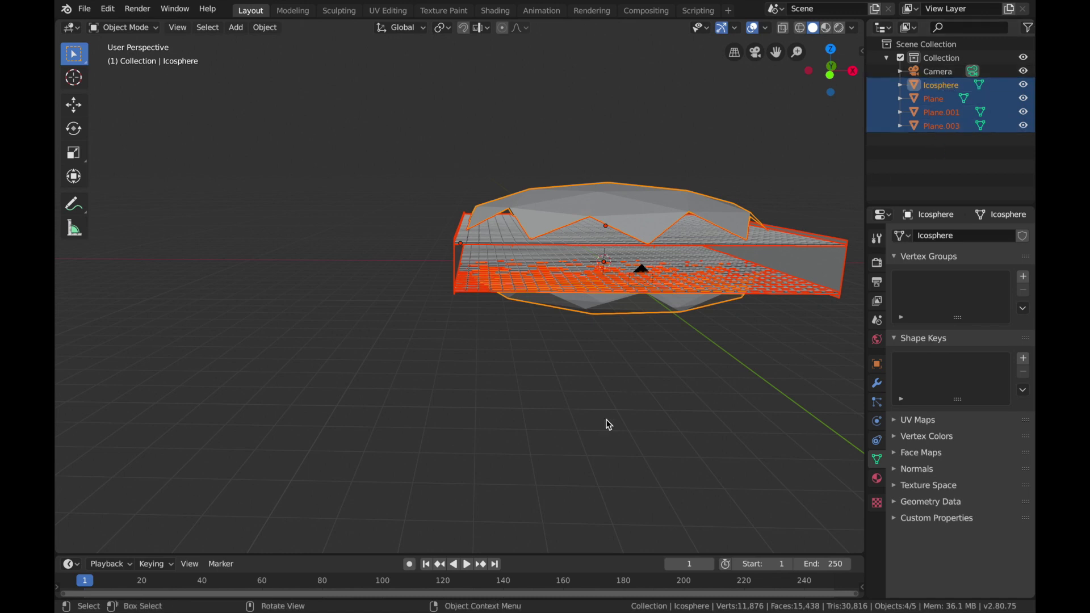
key(m)
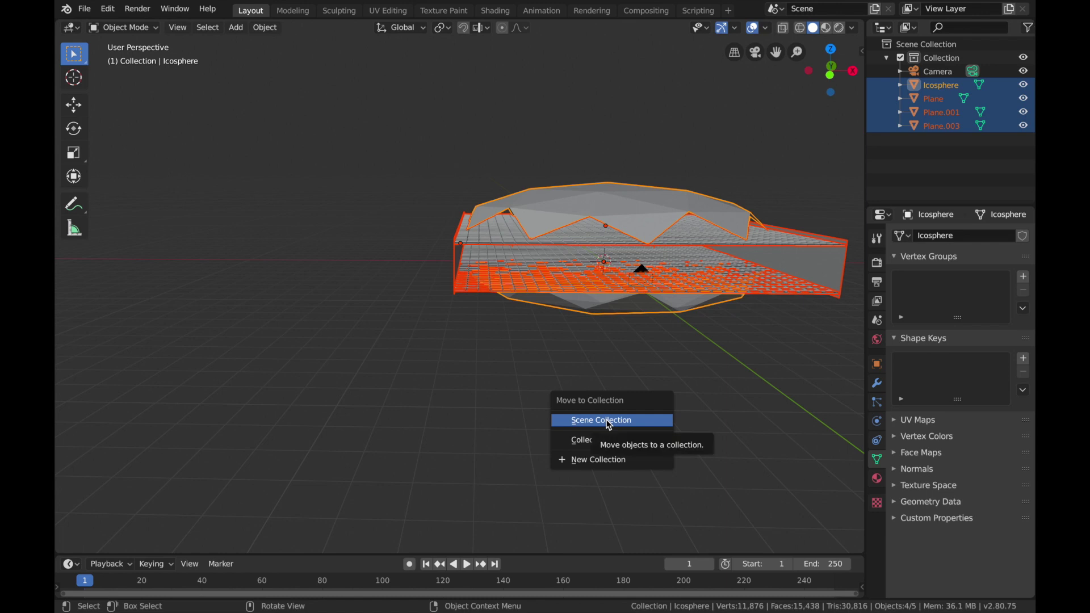
click(596, 460)
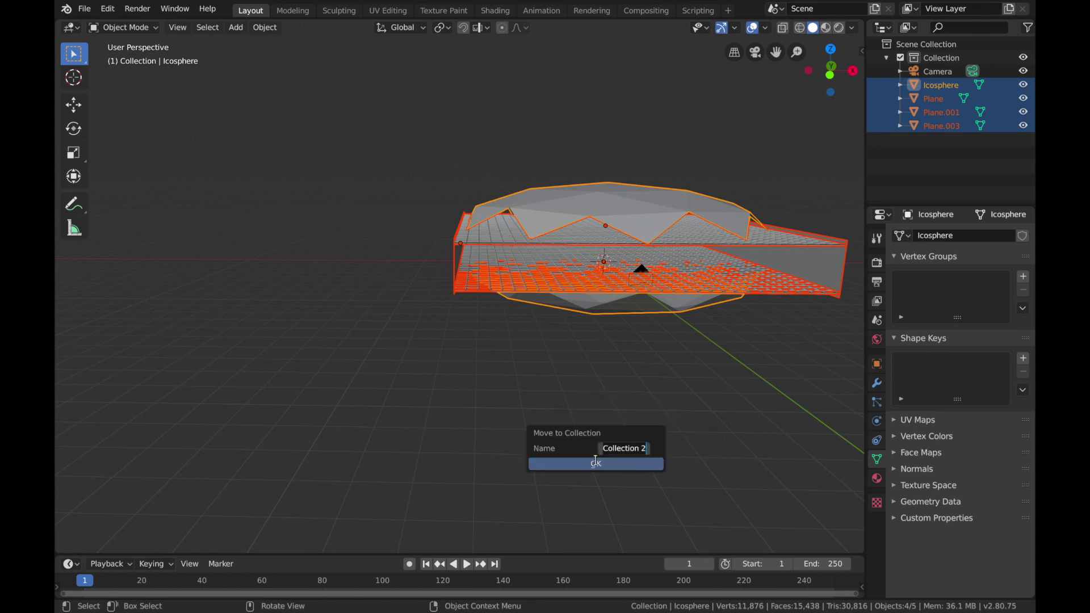
text(frdswf)
key(Return)
click(596, 465)
Step: Deselect all objects and add a collection instance of frdswf to the scene
middle_drag(590, 266, 538, 280)
click(610, 400)
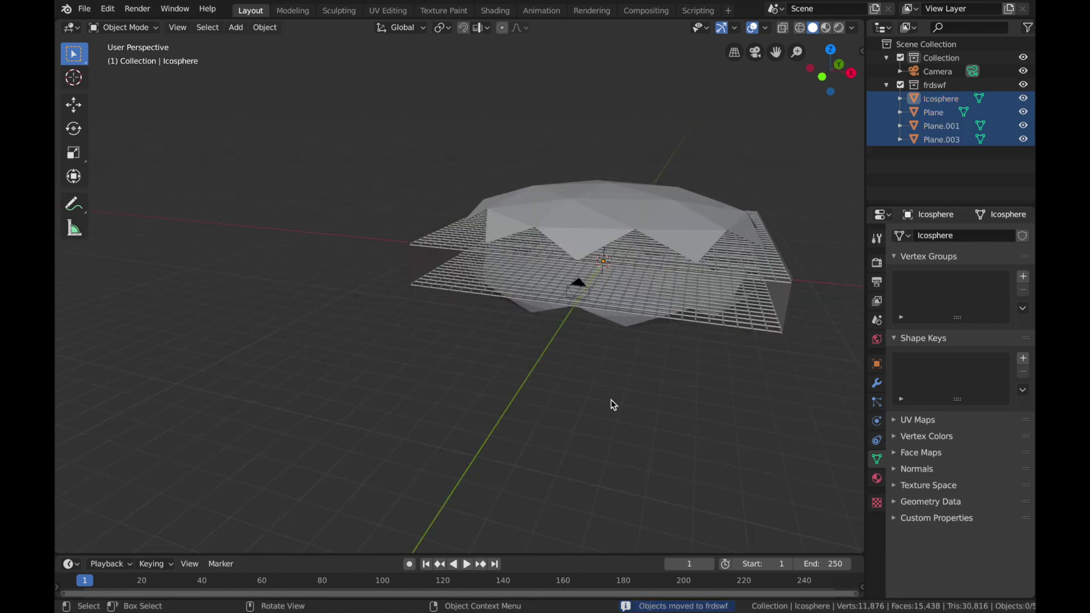
key(shift+a)
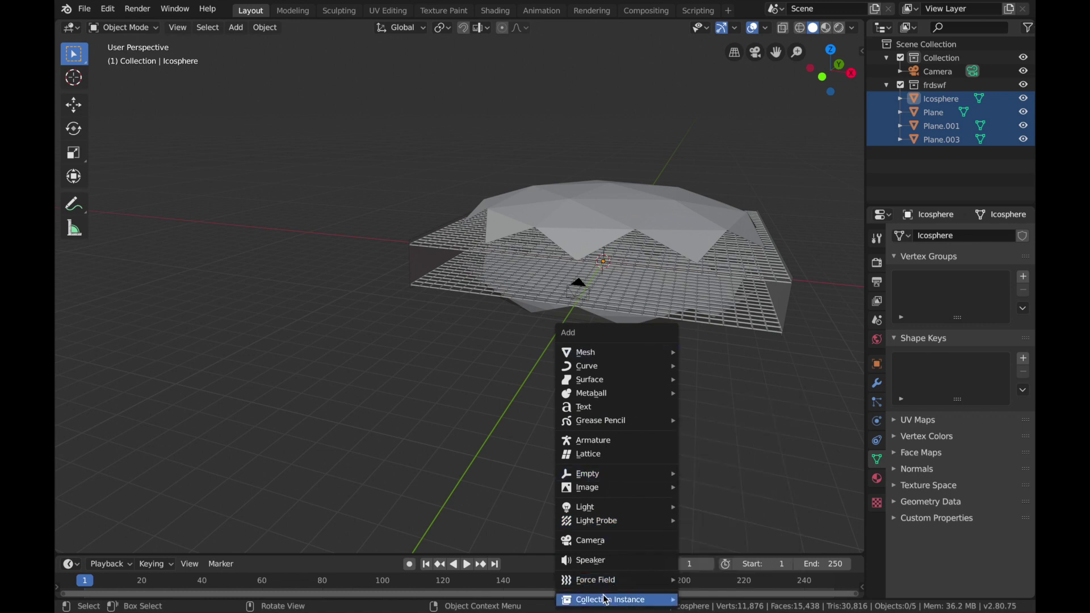
mouse_move(651, 605)
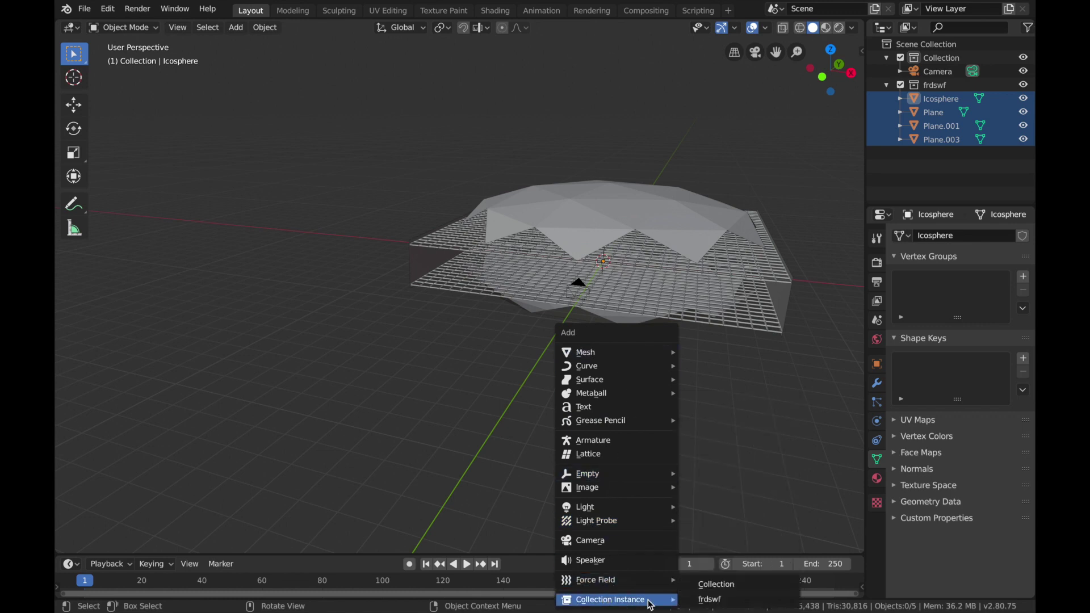
click(713, 603)
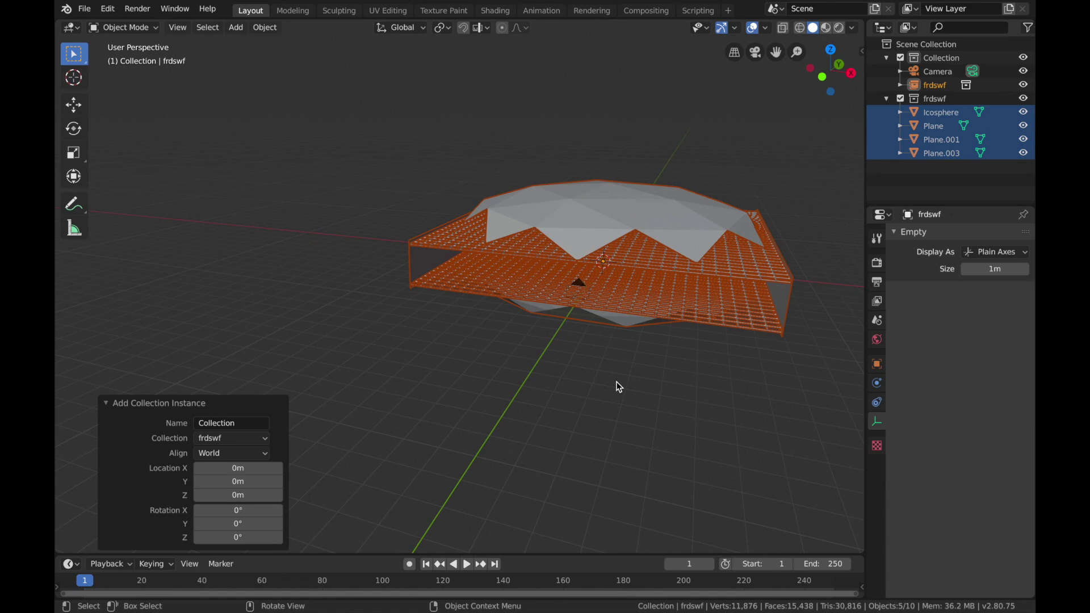
Step: Move the frdswf collection instance 16 m along the Y axis, behind the original section
middle_drag(616, 382, 619, 387)
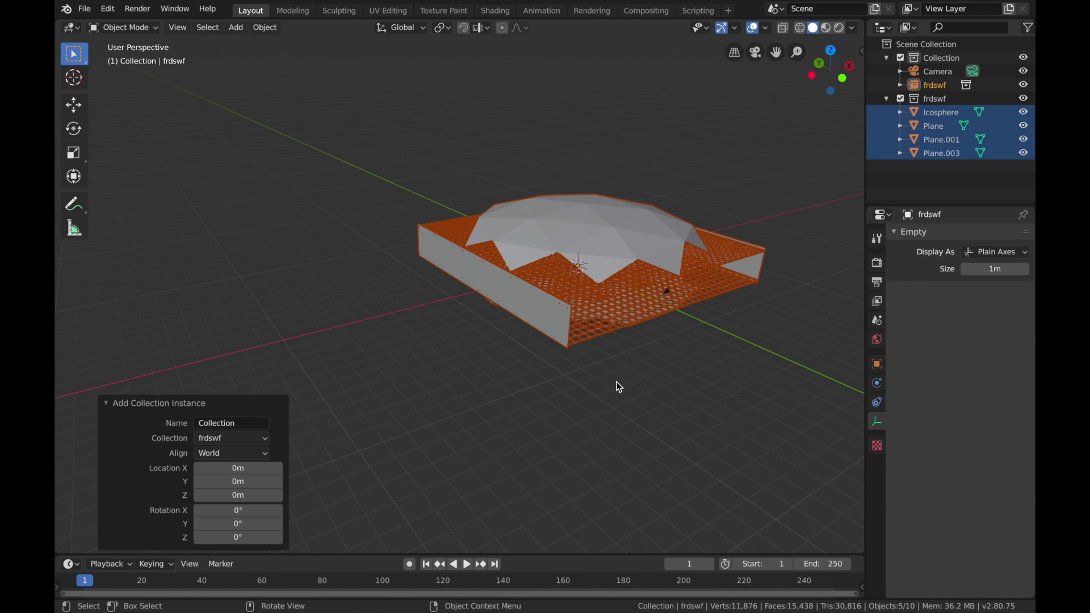
key(g)
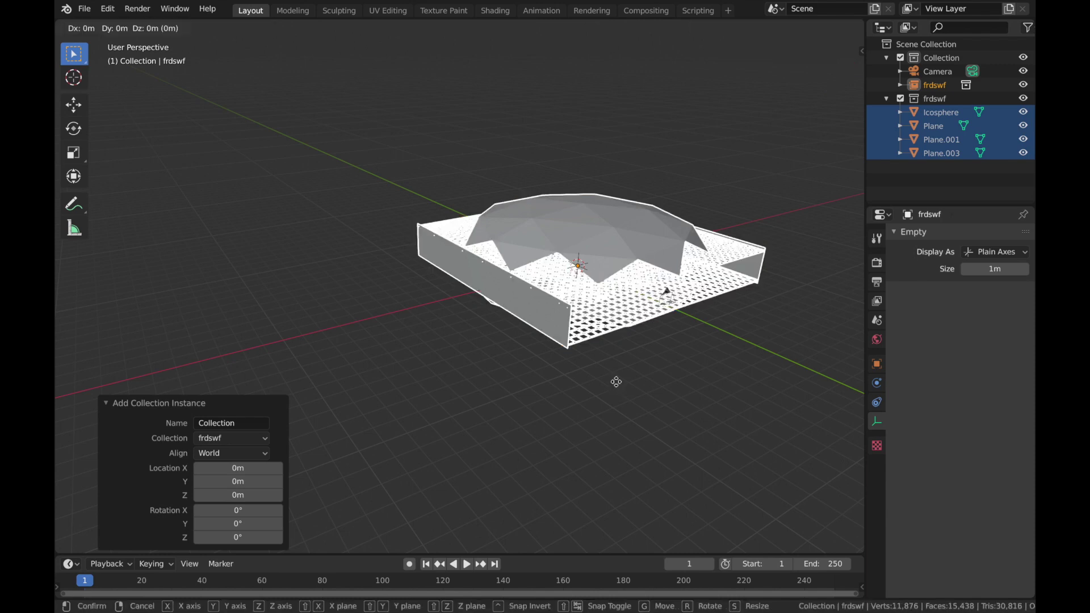
text(y)
text(16)
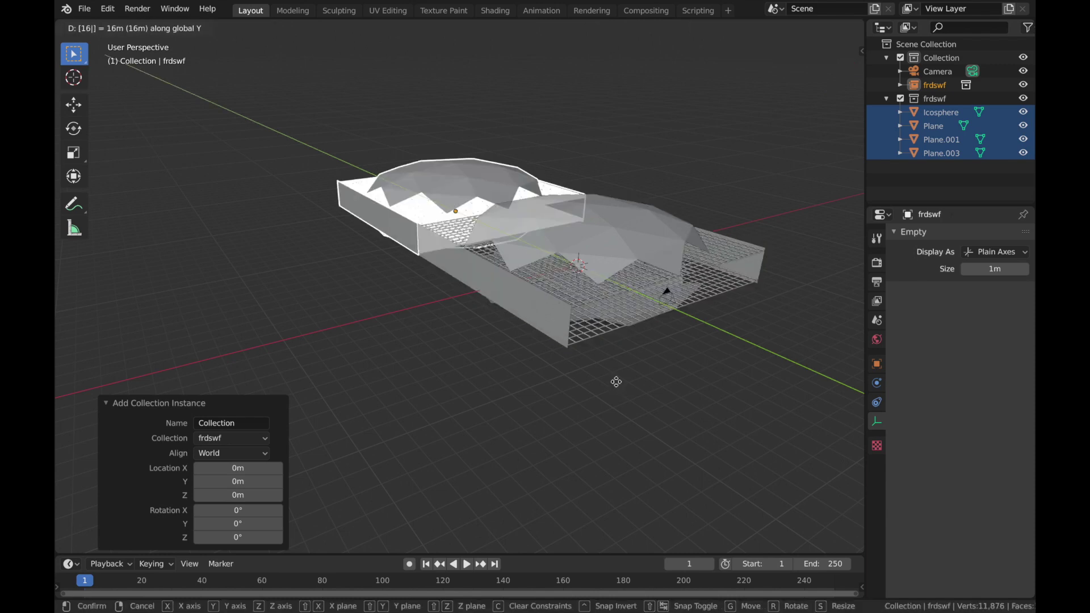
key(Return)
Step: Duplicate the collection instance four times in a row, offsetting each copy 16 m along Y from the previous one
key(shift+d)
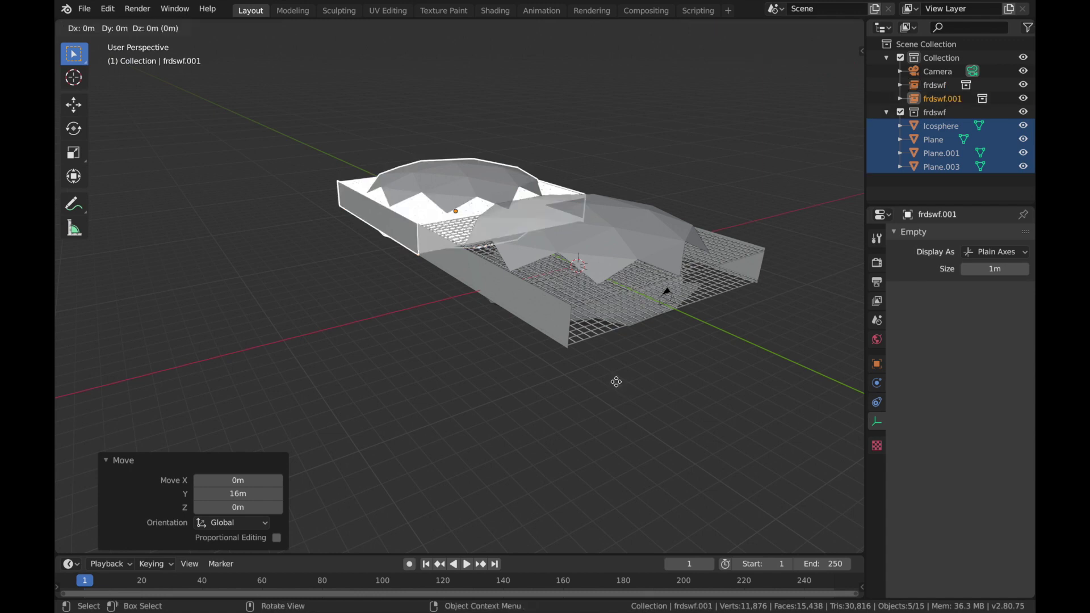
text(y)
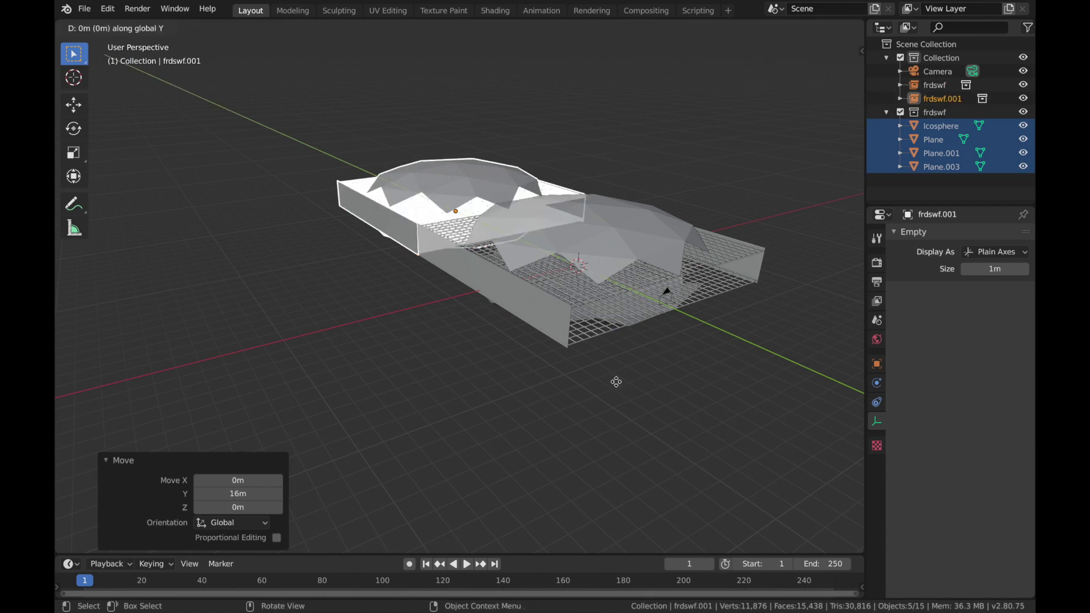
text(16)
key(Return)
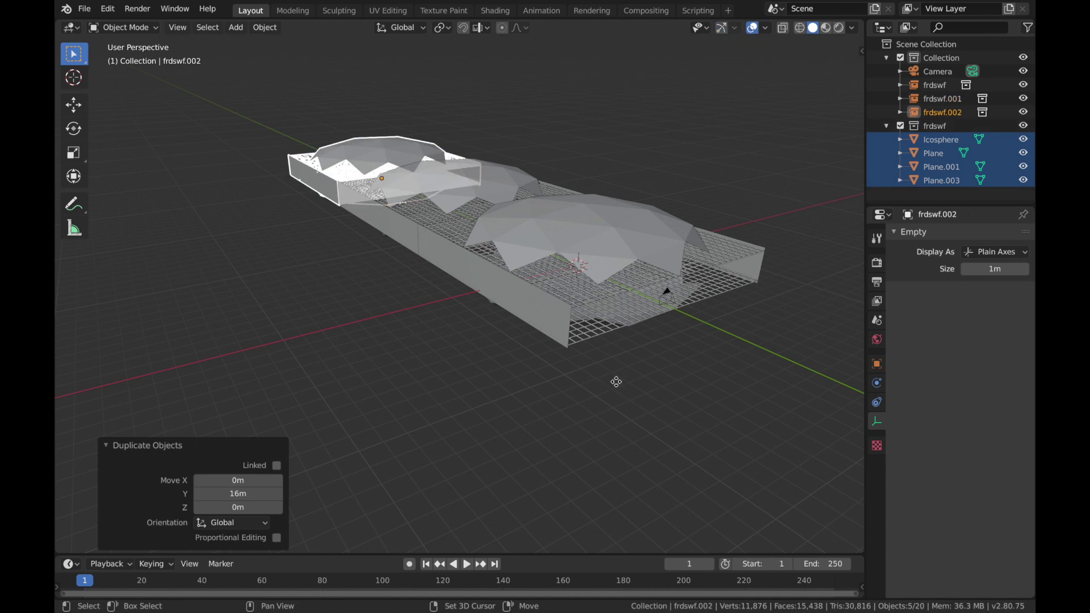
key(shift+d)
text(y16)
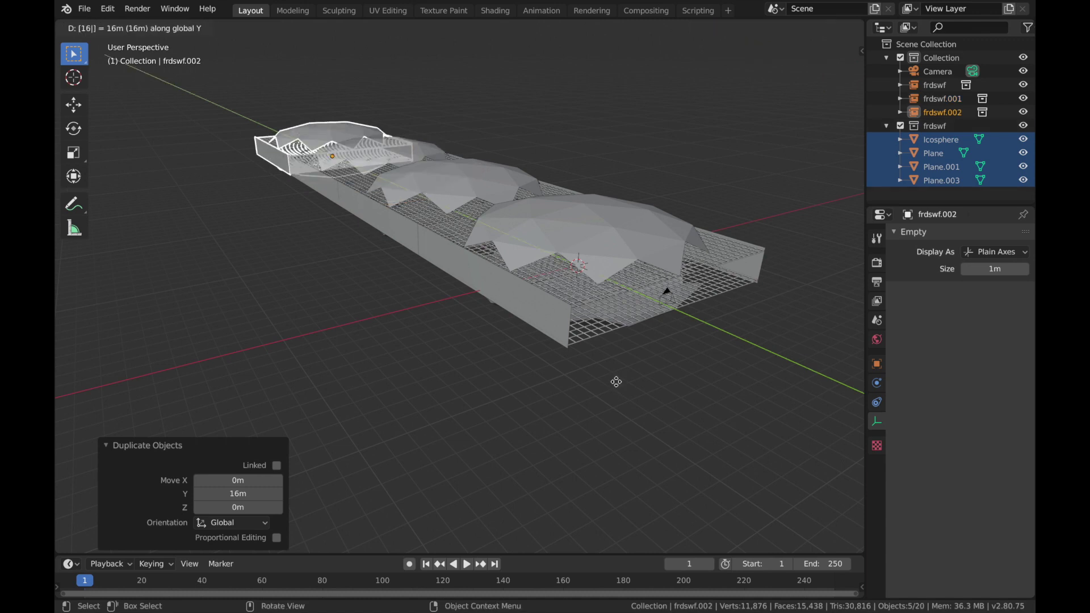
key(Return)
key(shift+d)
text(y1)
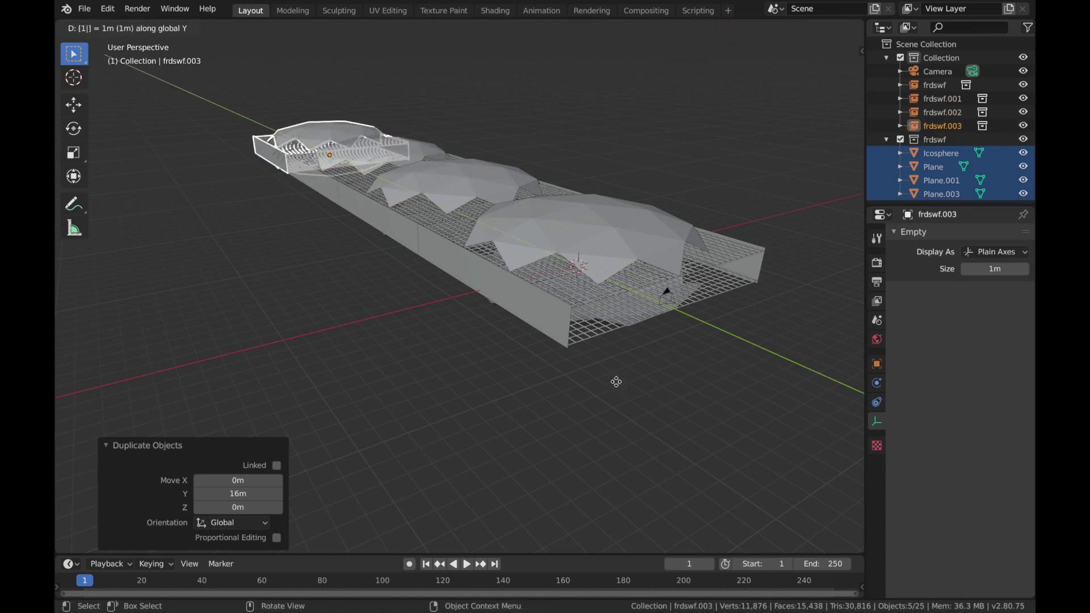
text(6)
key(Return)
key(shift+d)
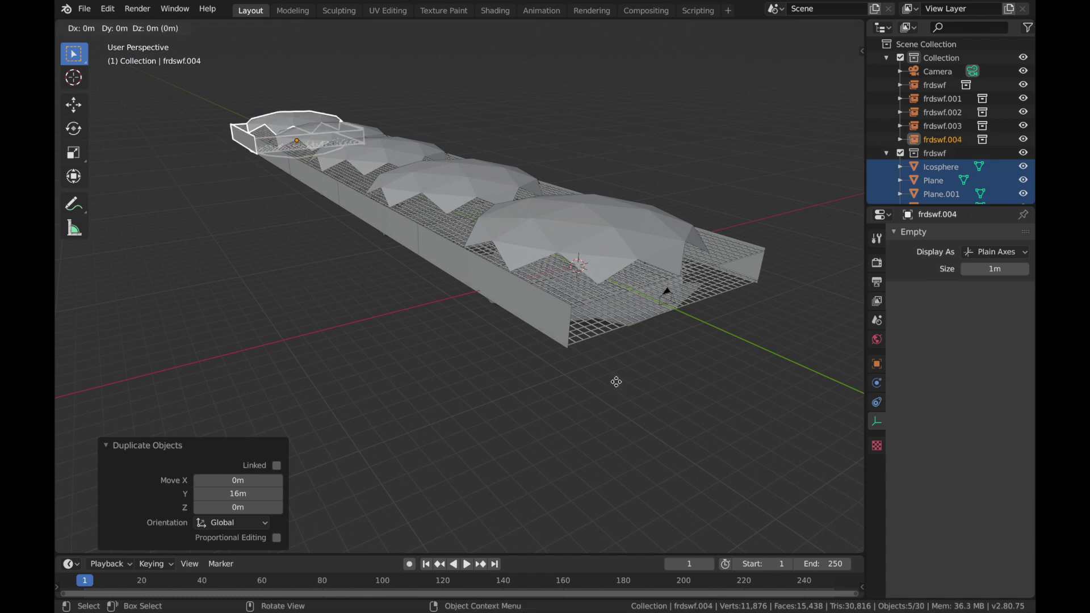
text(y16)
key(Return)
Step: Repeat the last 16 m duplication three more times to extend the row along Y
key(shift+r)
key(shift+r)
key(shift+r)
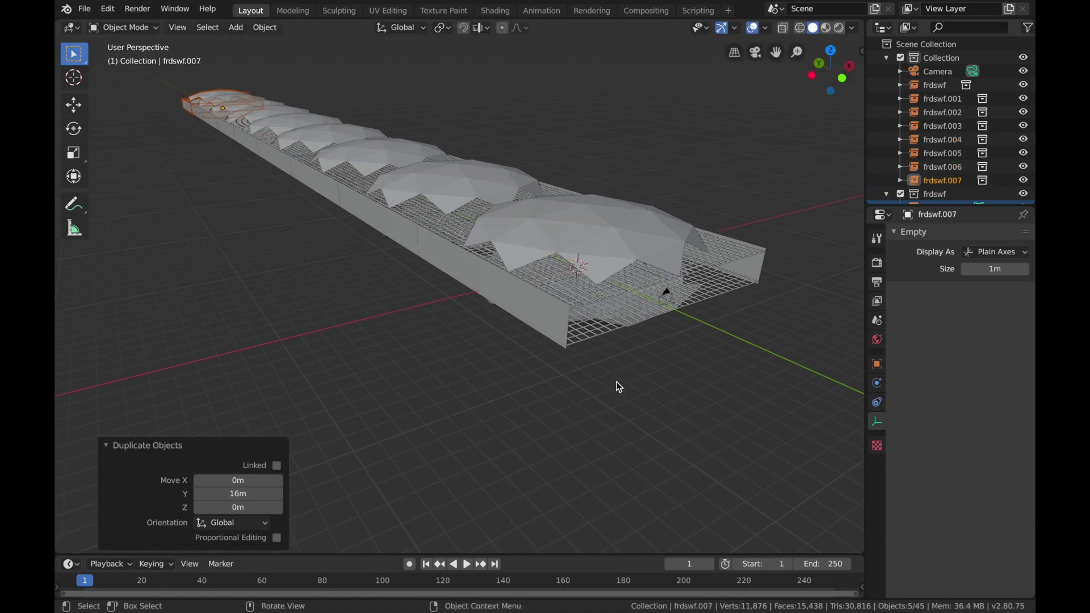
Step: Check the camera view, deselect the last instance and inspect the whole row of sections from outside
key(KP_0)
ctrl+middle_drag(617, 382, 520, 265)
key(KP_0)
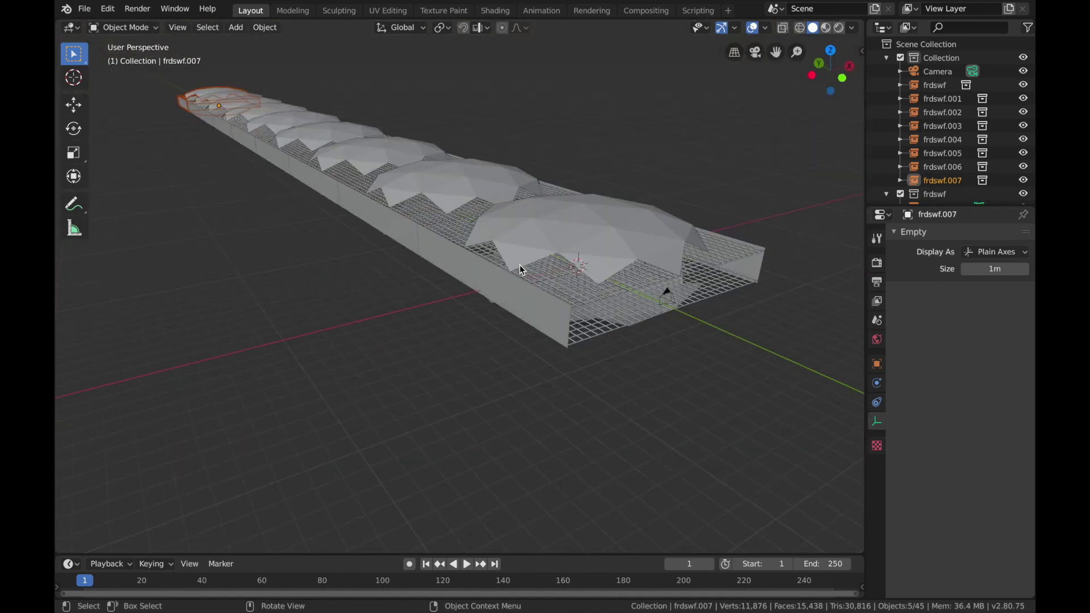
click(342, 231)
scroll(265, 228, down, 2)
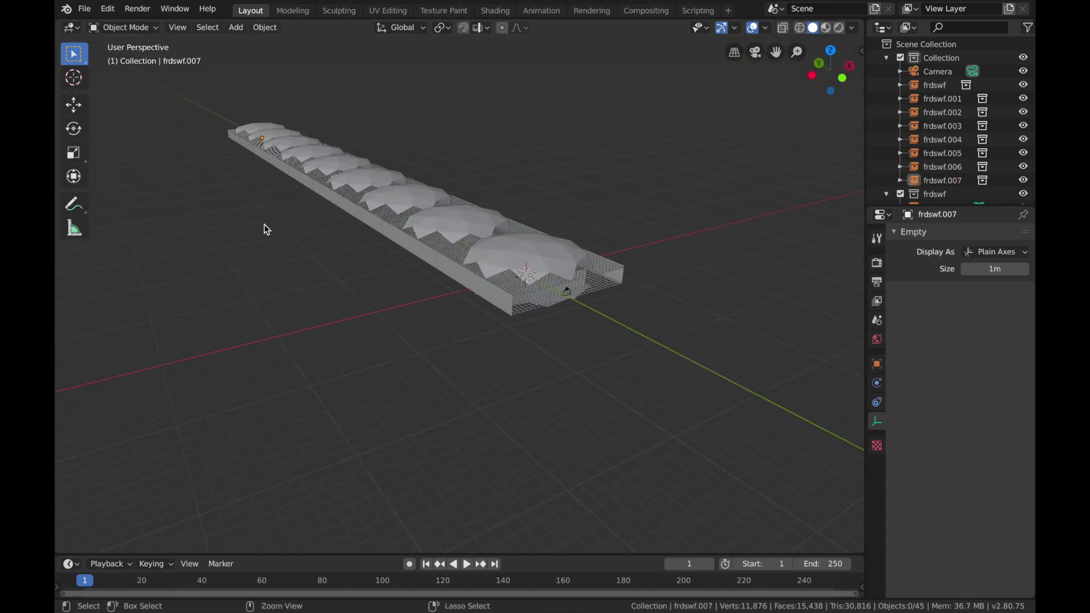
ctrl+scroll(264, 224, down, 2)
scroll(264, 223, left, 5)
scroll(264, 224, right, 5)
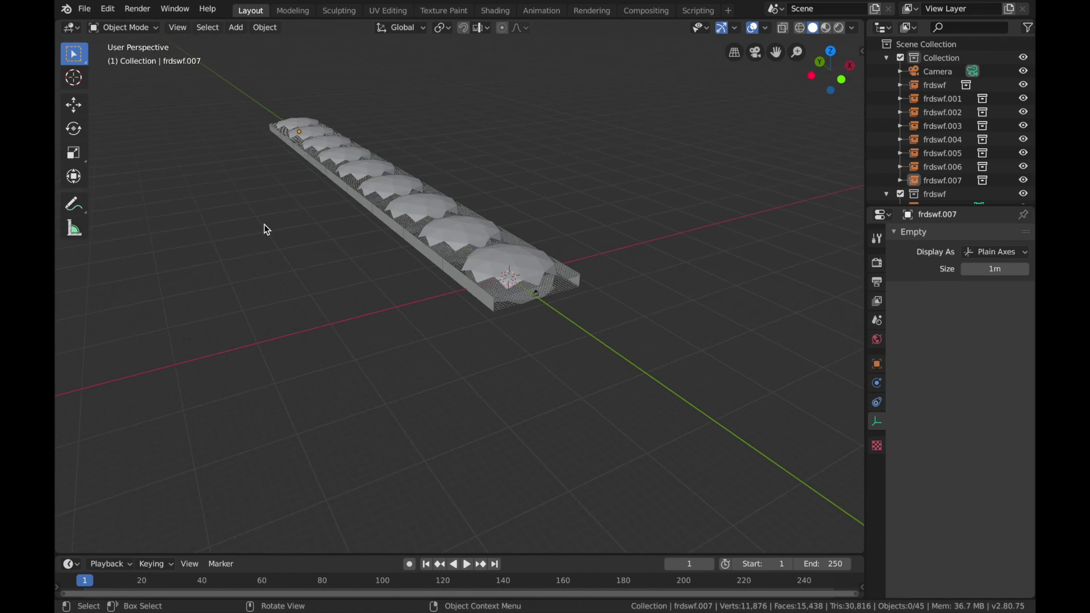
scroll(264, 223, left, 1)
Step: Add a UV sphere at the world origin and scale it uniformly by 8
key(shift+a)
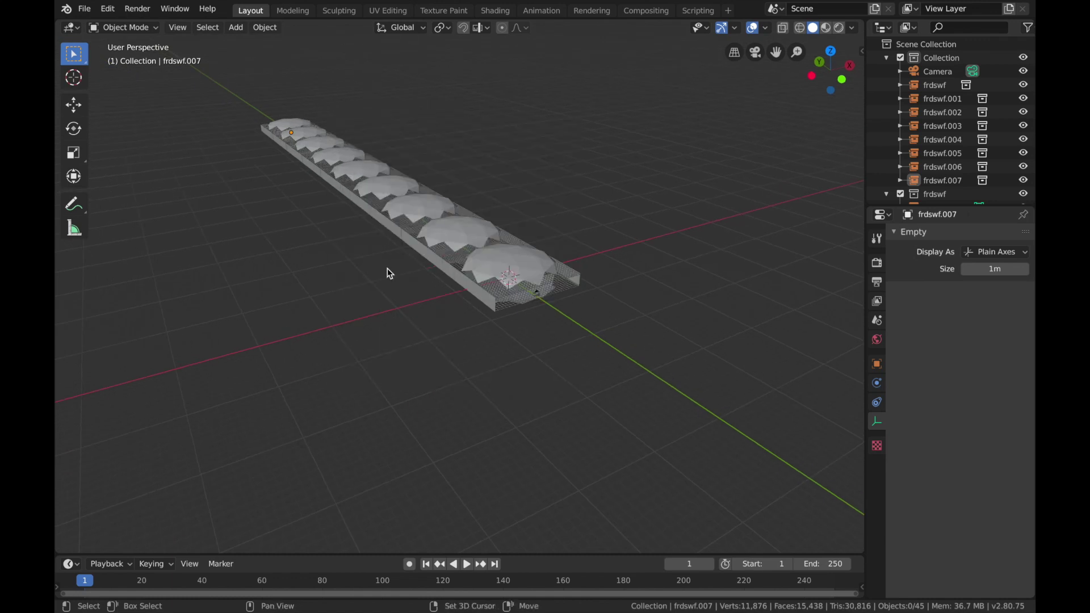
key(shift+a)
mouse_move(386, 35)
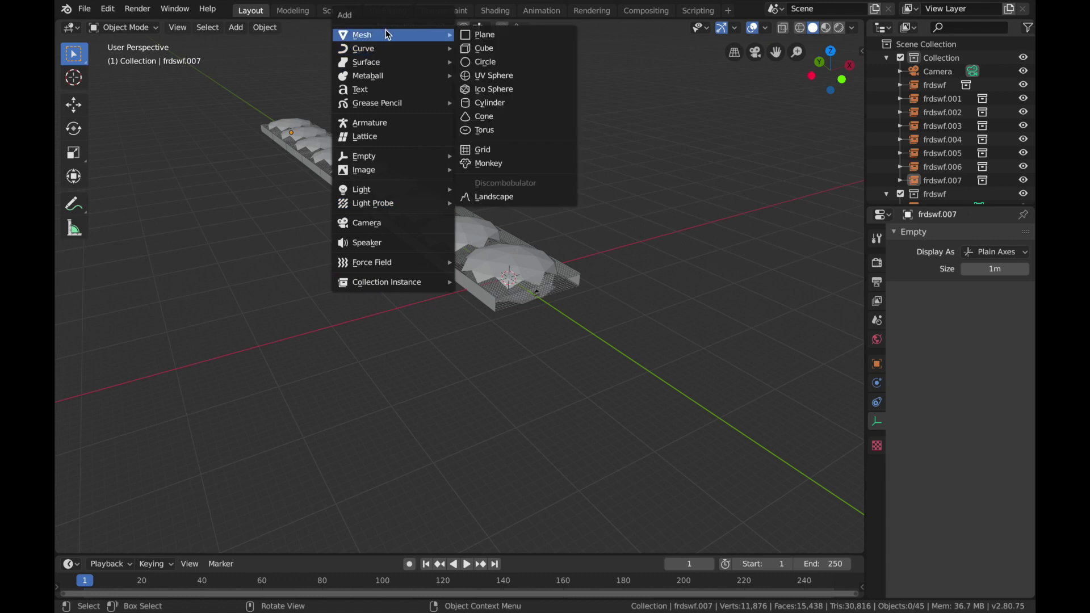
click(503, 75)
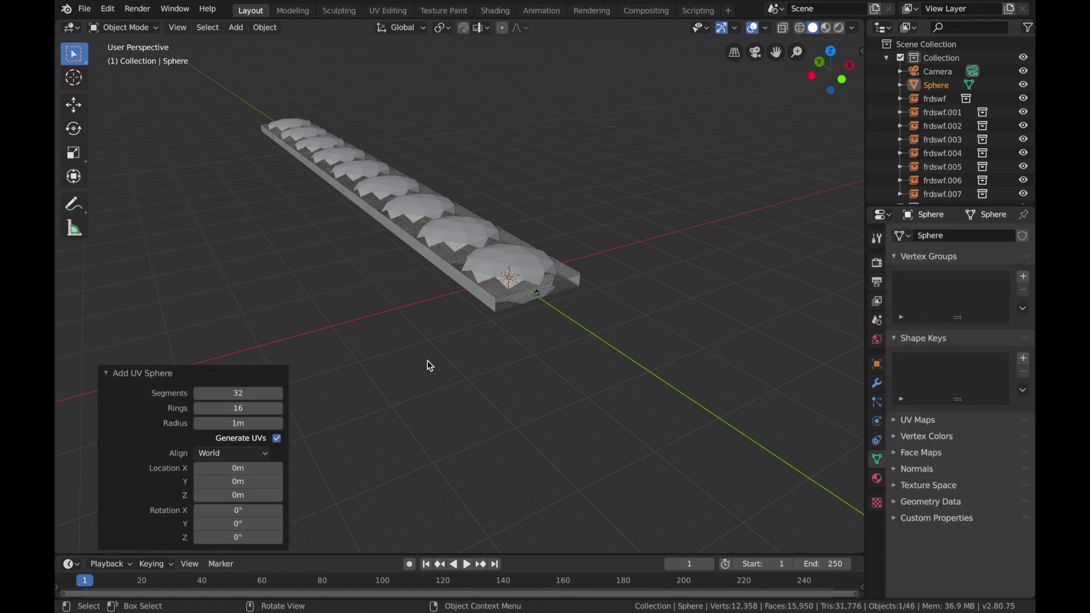
middle_drag(428, 365, 593, 337)
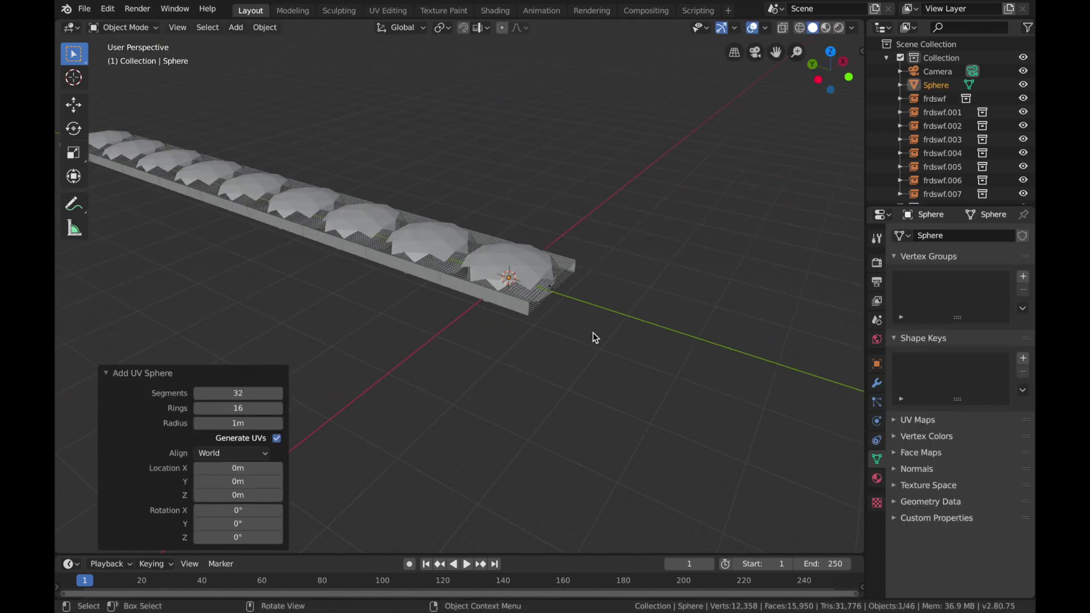
key(s)
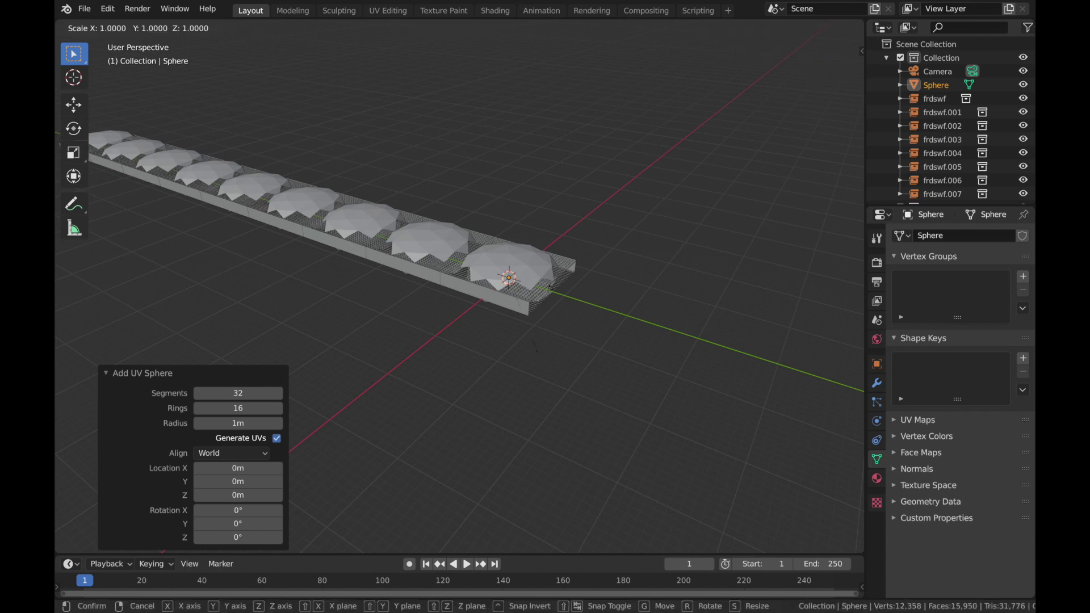
text(8)
key(Return)
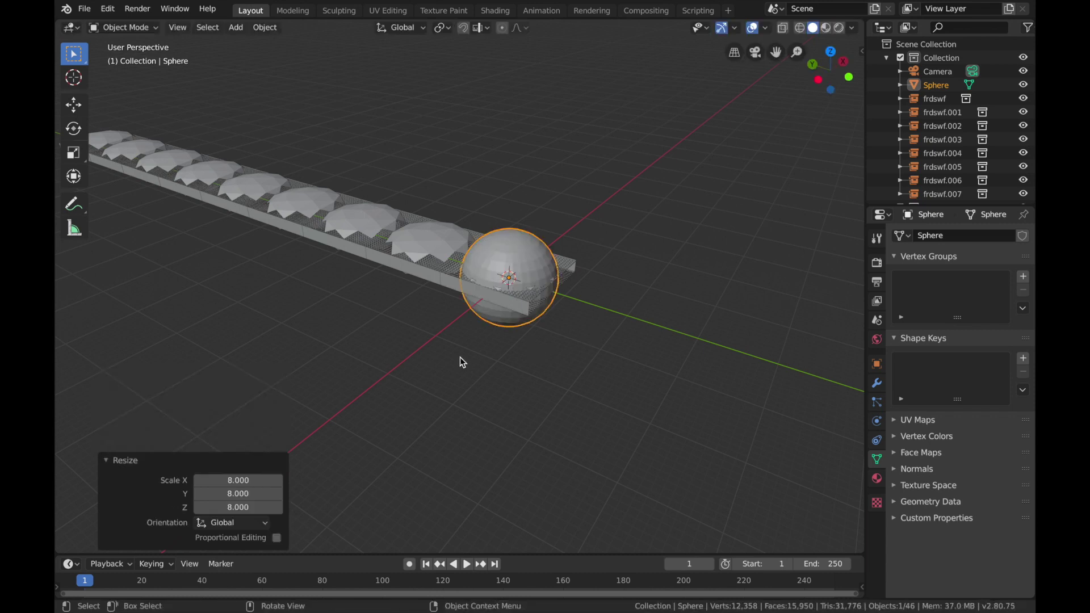
Step: Move the UV sphere about 153 m along the Y axis, past the far end of the tunnel sections
key(g)
key(y)
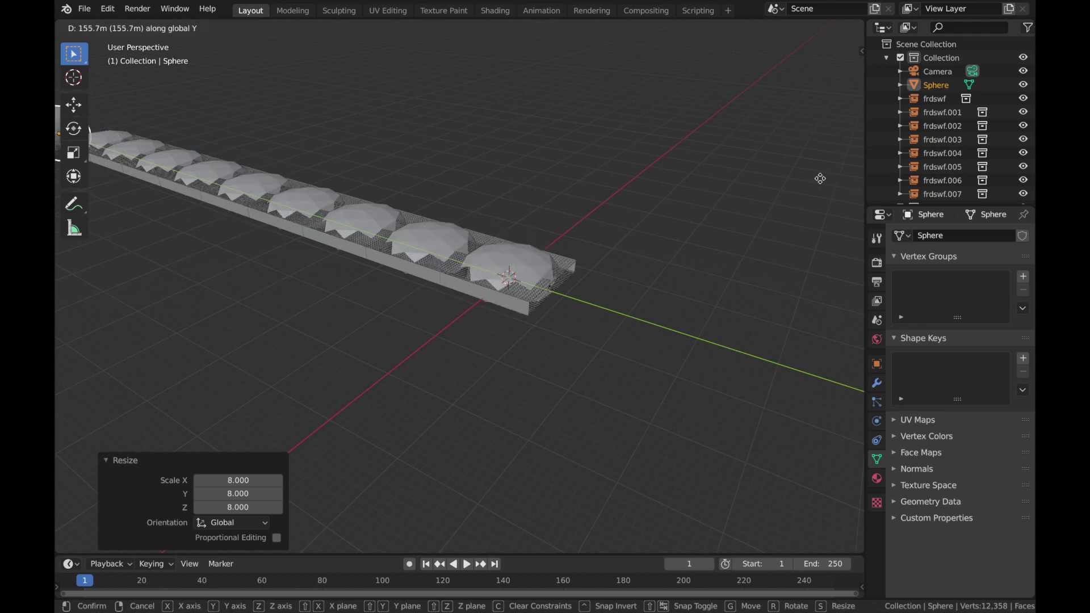
click(829, 186)
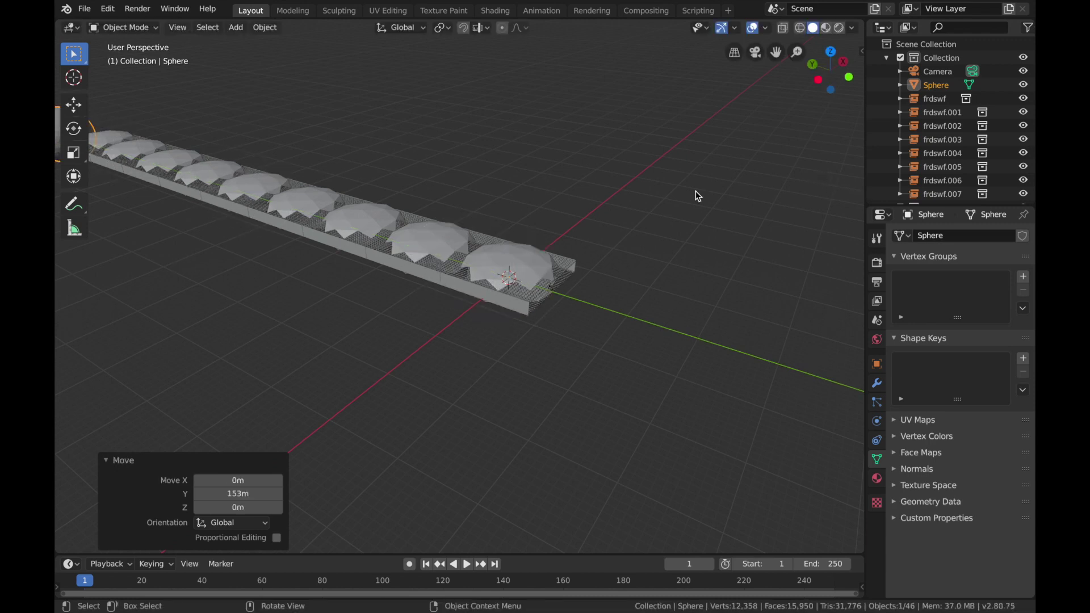
key(KP_Decimal)
scroll(725, 240, down, 5)
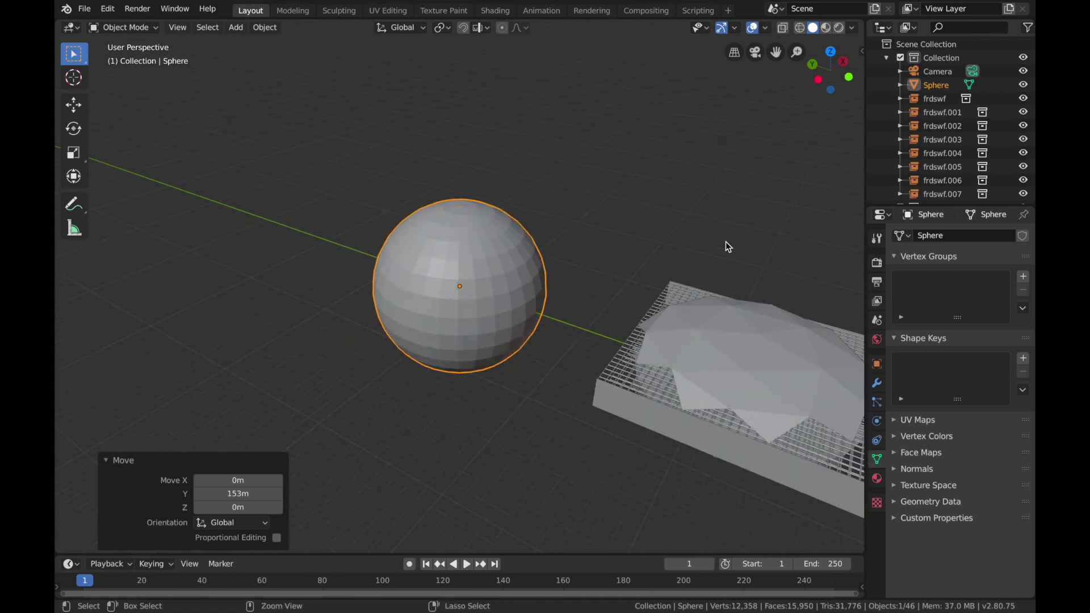
Step: In the camera view, raise the Camera's clip end to 175 m
key(KP_0)
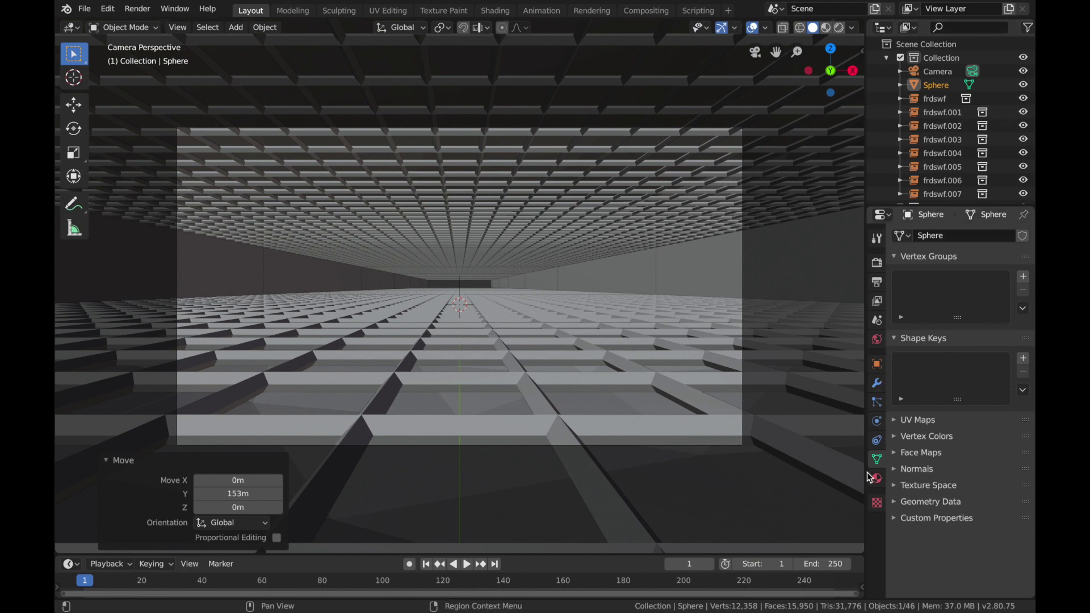
click(929, 73)
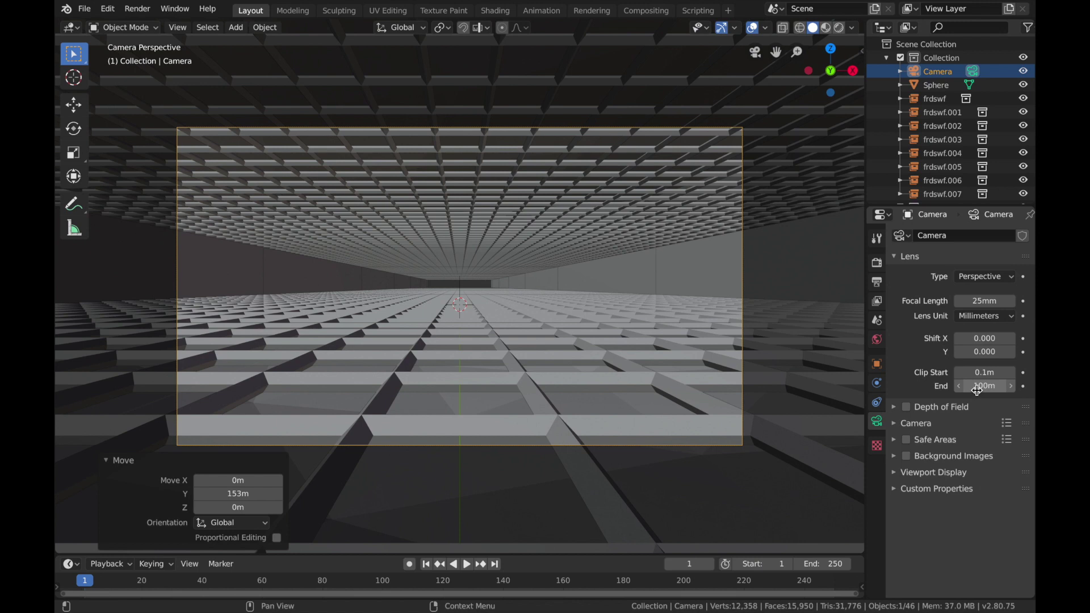
drag(978, 389, 1008, 386)
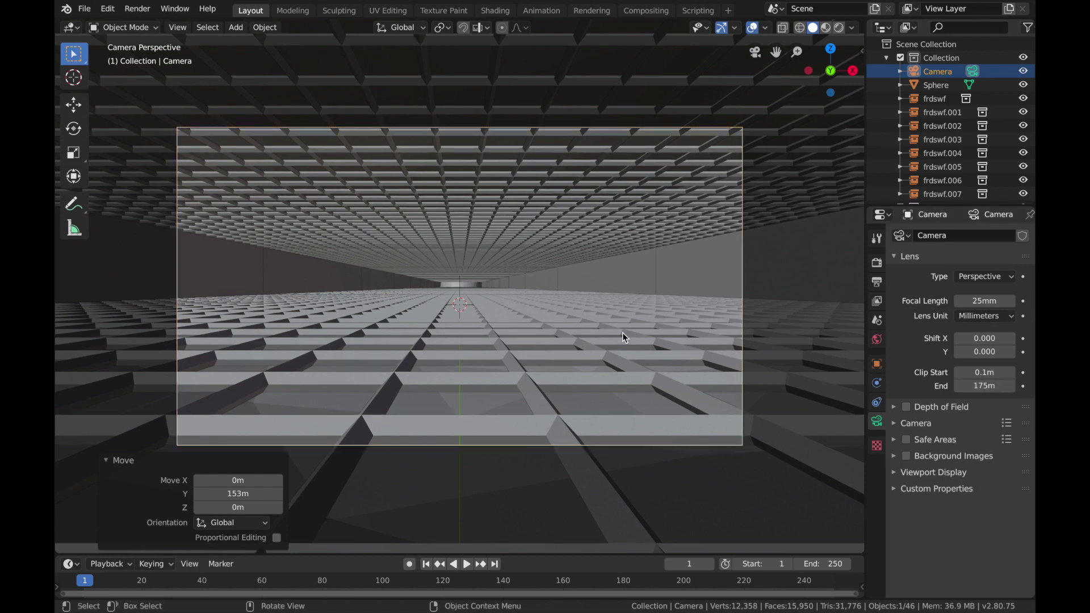
Step: Shrink the sphere at the end of the tunnel uniformly by a factor of about 0.308
click(465, 287)
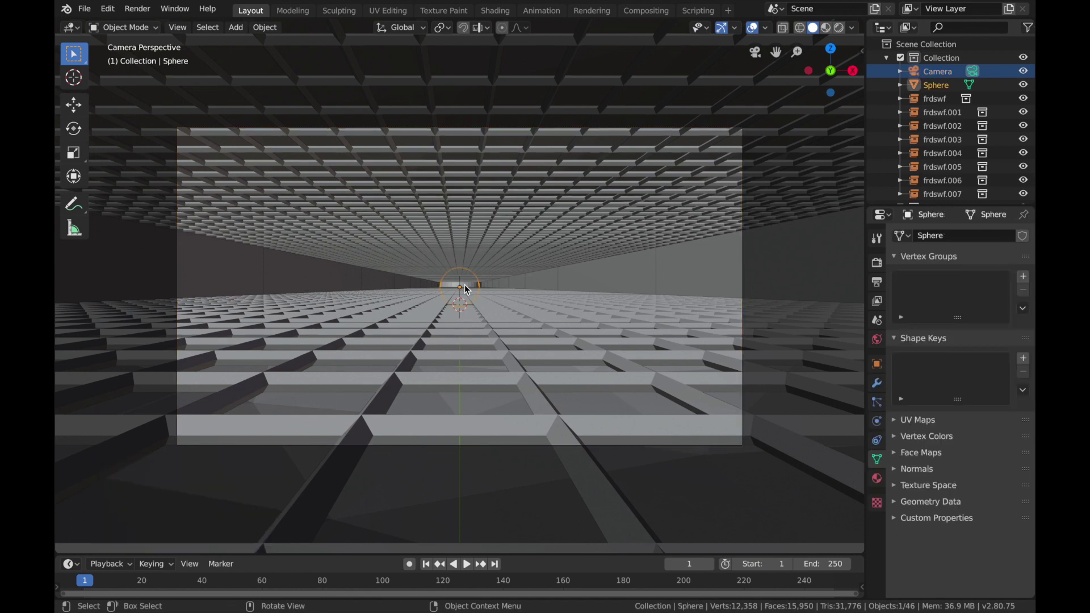
key(s)
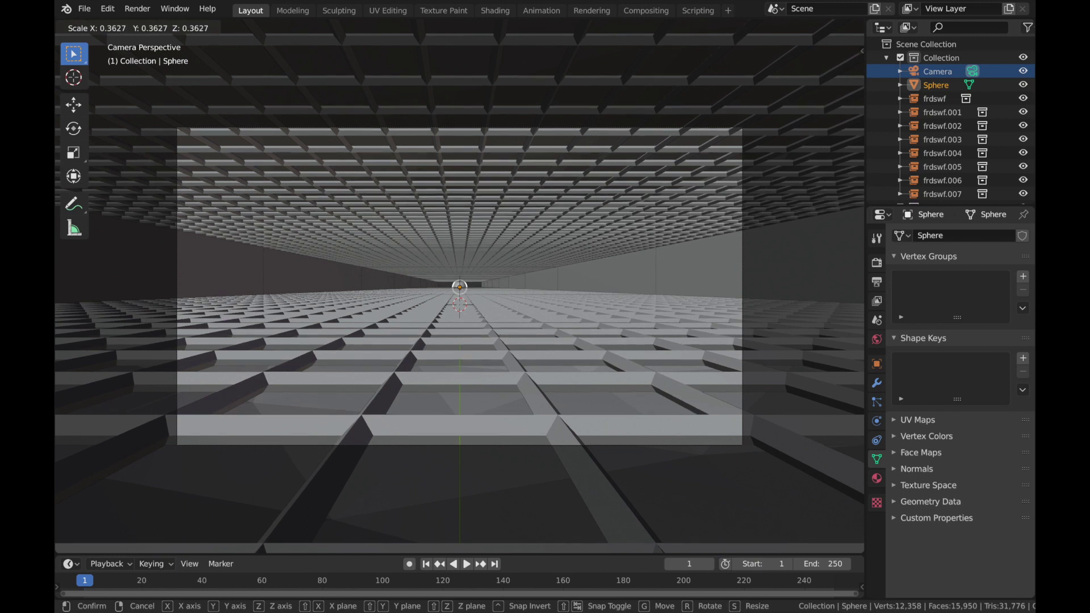
click(496, 313)
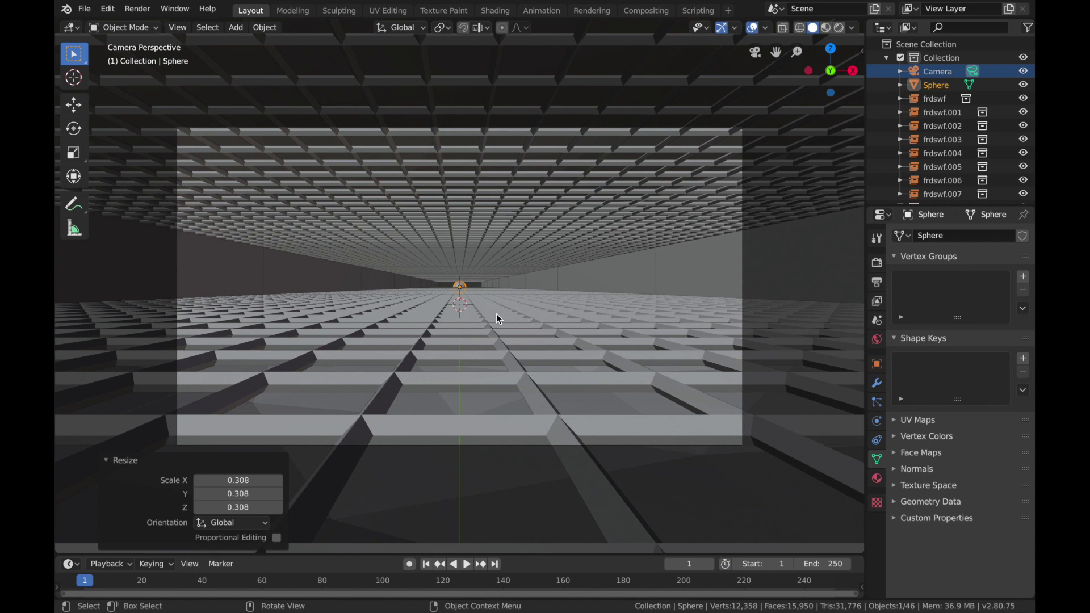
Step: Raise the sphere about 1.13 m along the Z axis so it sits centrally in the tunnel's end opening
click(479, 285)
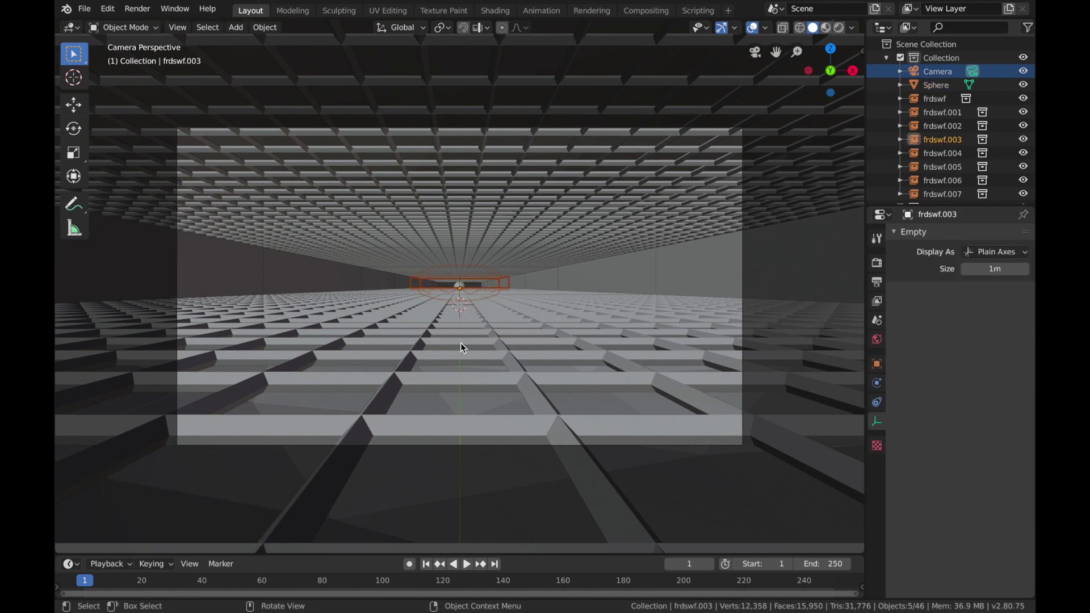
scroll(461, 342, up, 1)
scroll(461, 342, up, 2)
click(484, 282)
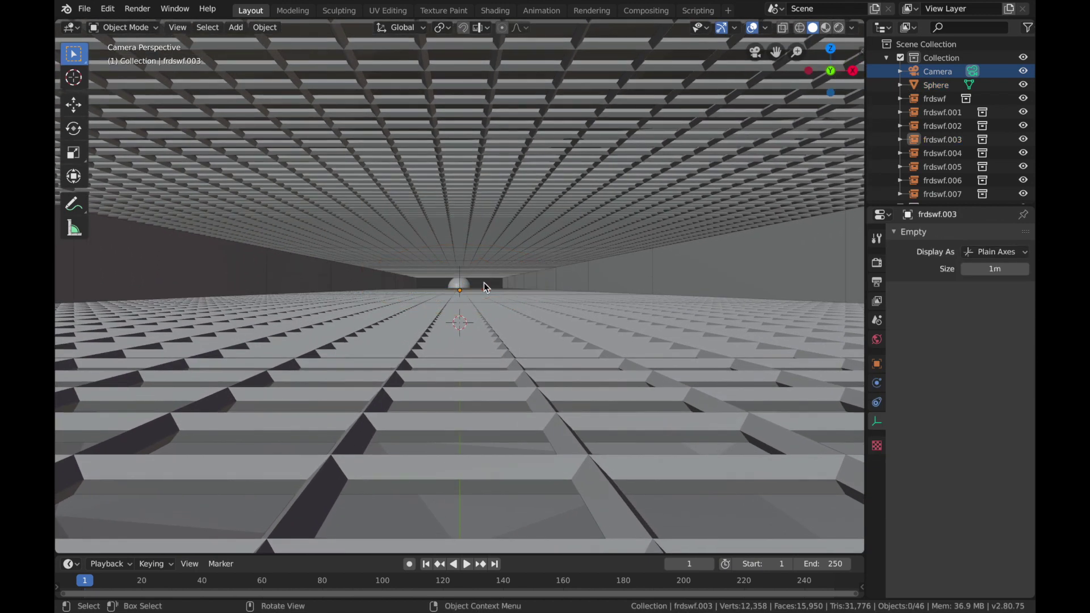
click(464, 285)
key(g)
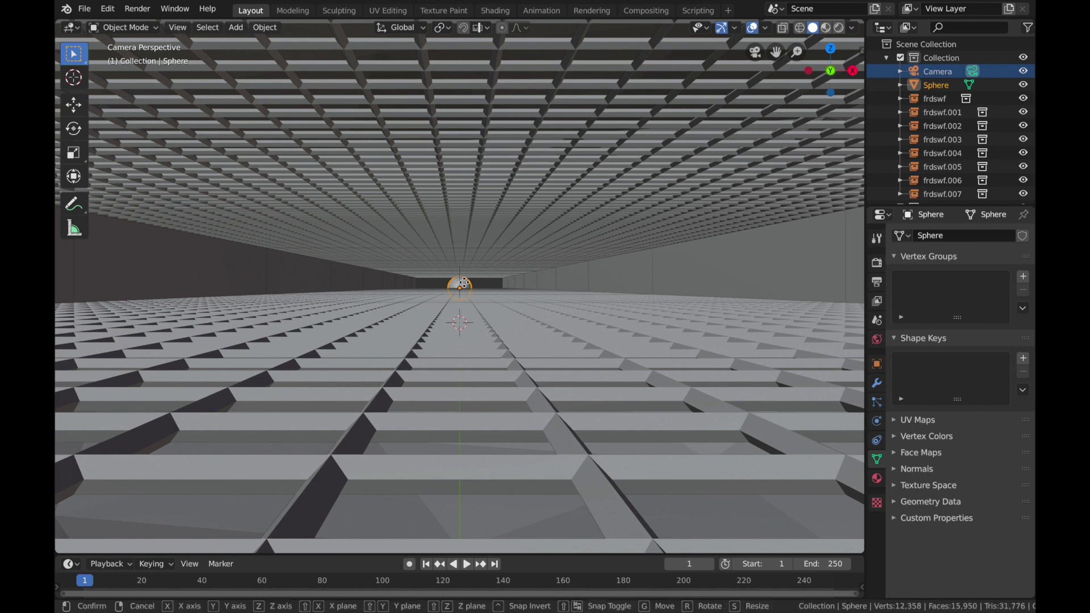
key(z)
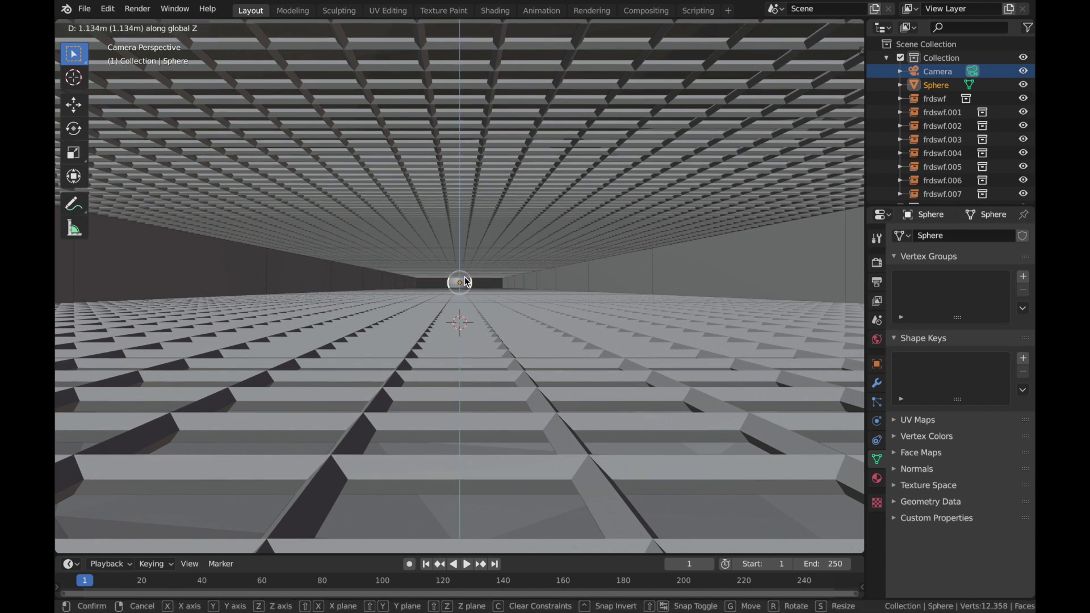
click(465, 282)
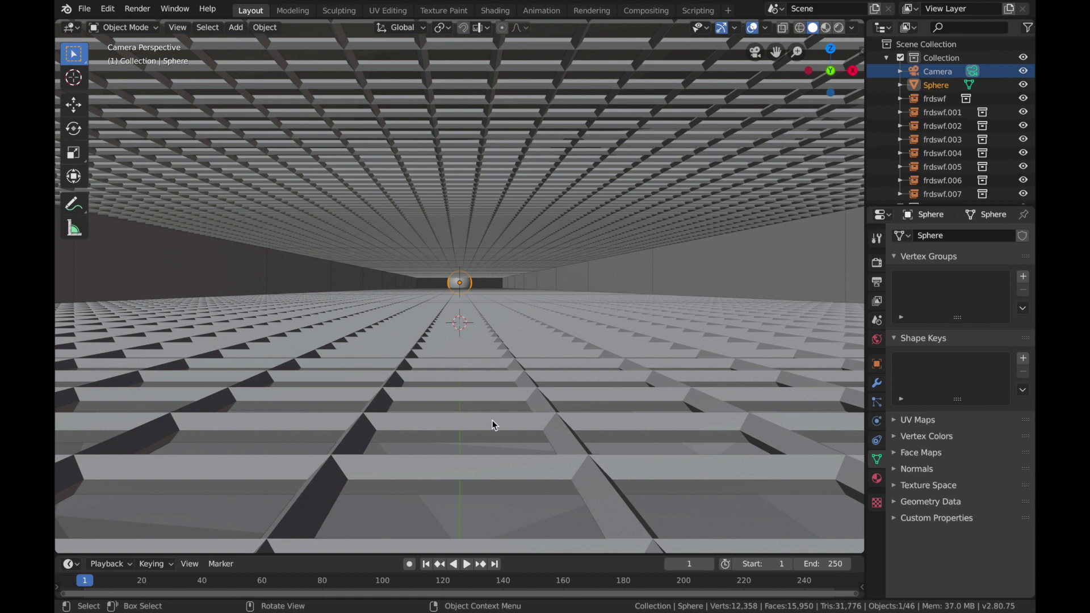
Step: Clear the object selection and switch the viewport shading to Rendered
click(474, 292)
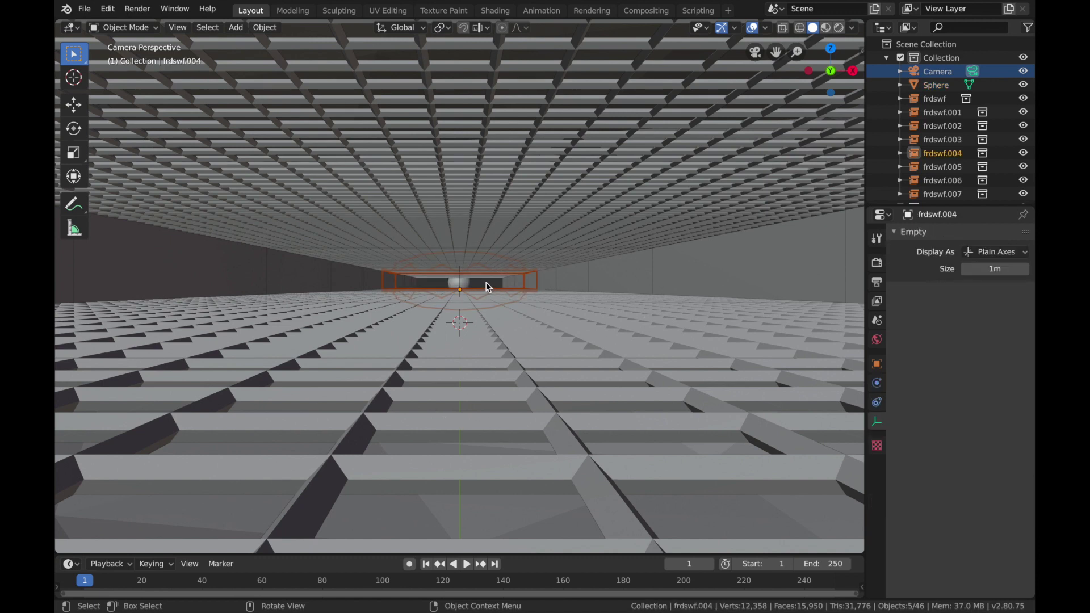
click(486, 281)
key(z)
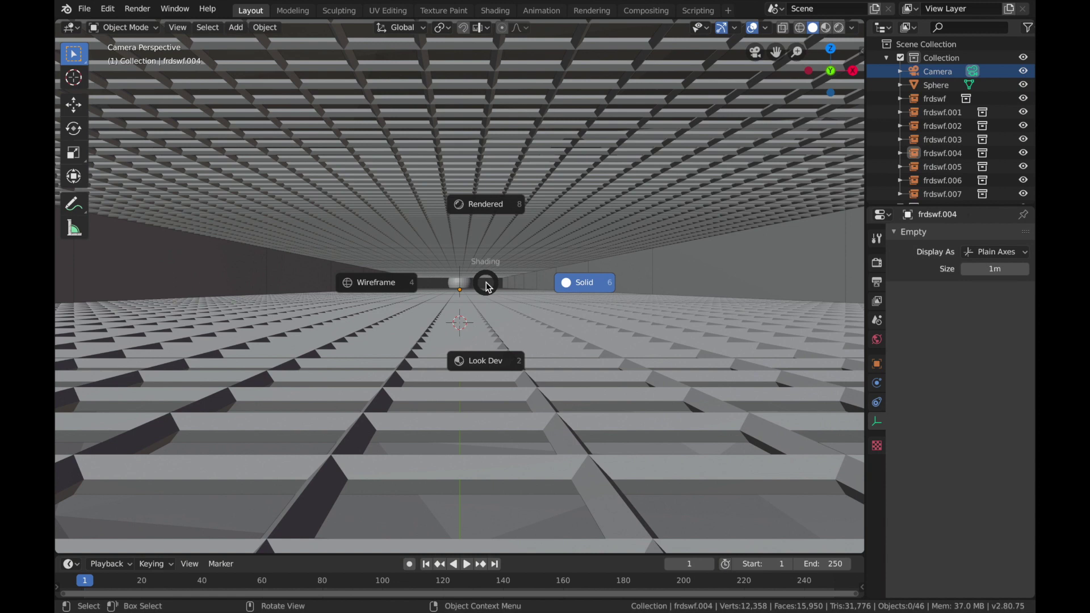
click(486, 205)
Step: Create a new material for the lower grid Plane and set its base colour to mid-grey with value 0.5
click(642, 301)
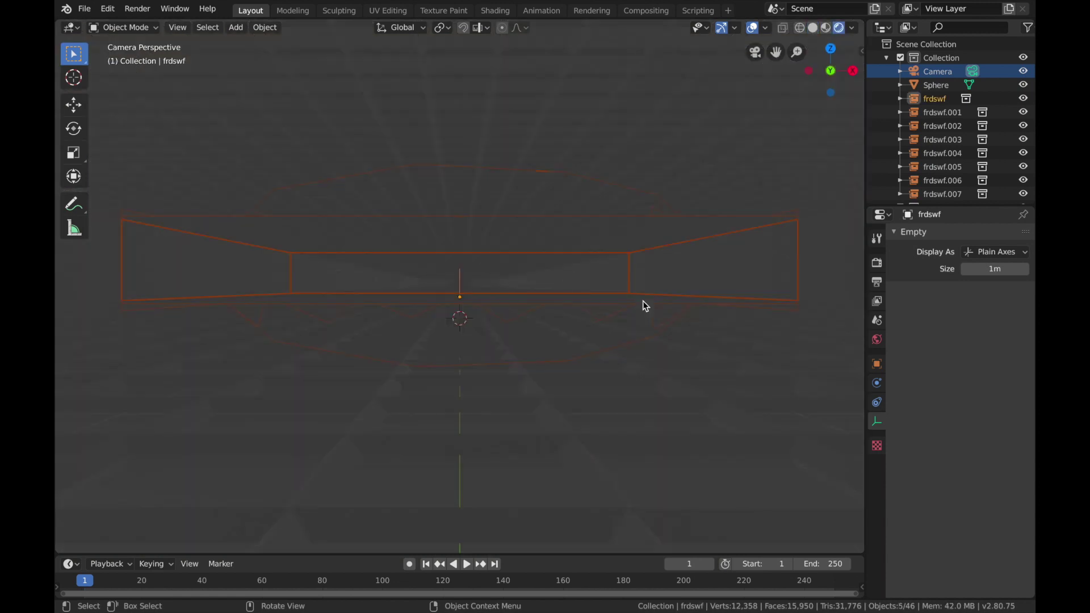
click(529, 468)
scroll(929, 147, down, 5)
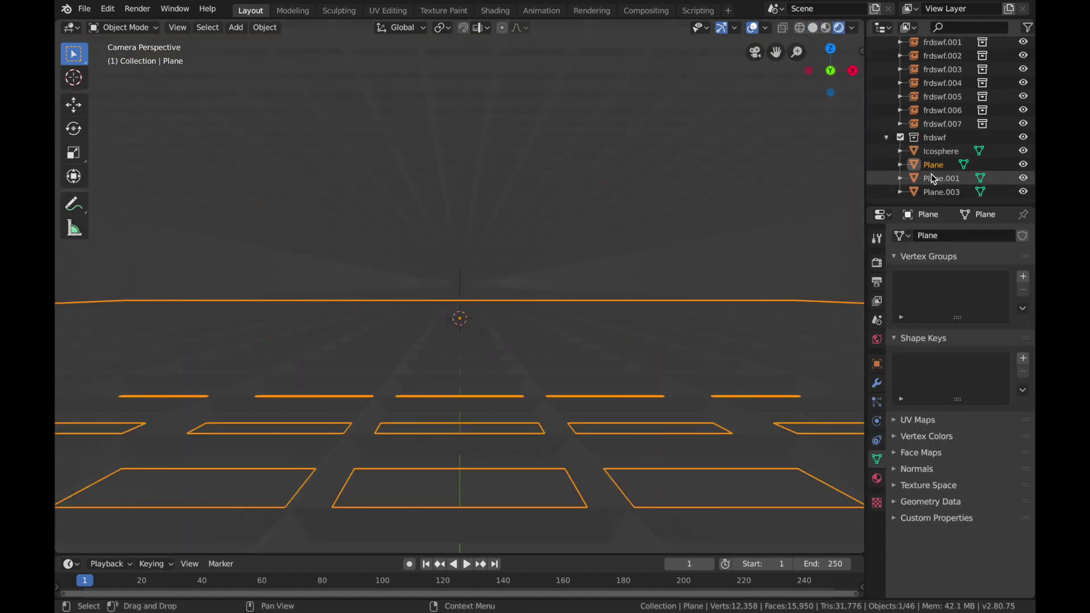
click(939, 170)
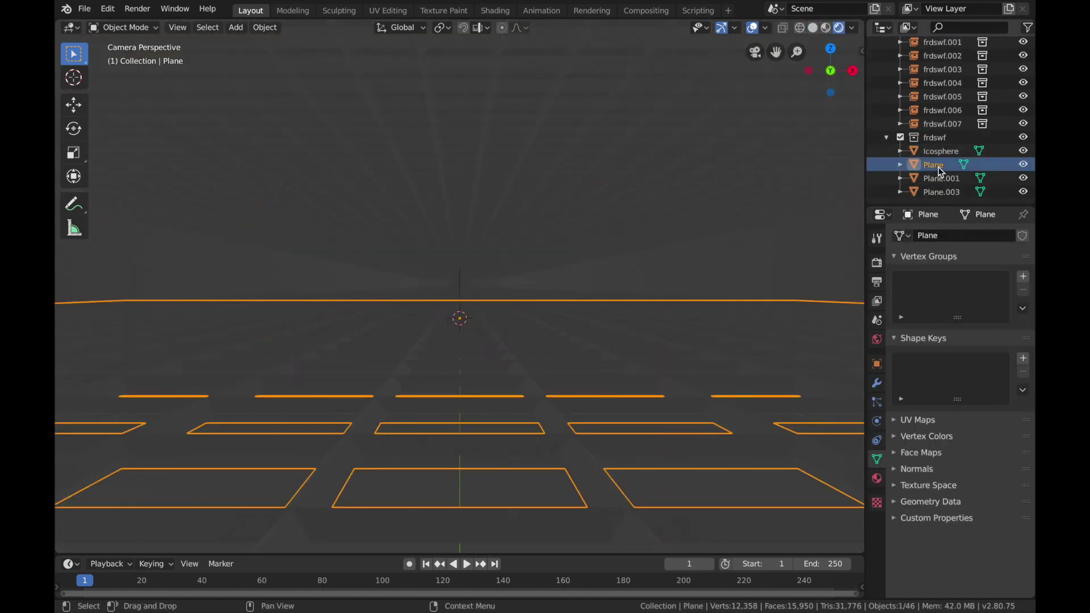
click(877, 479)
click(1024, 236)
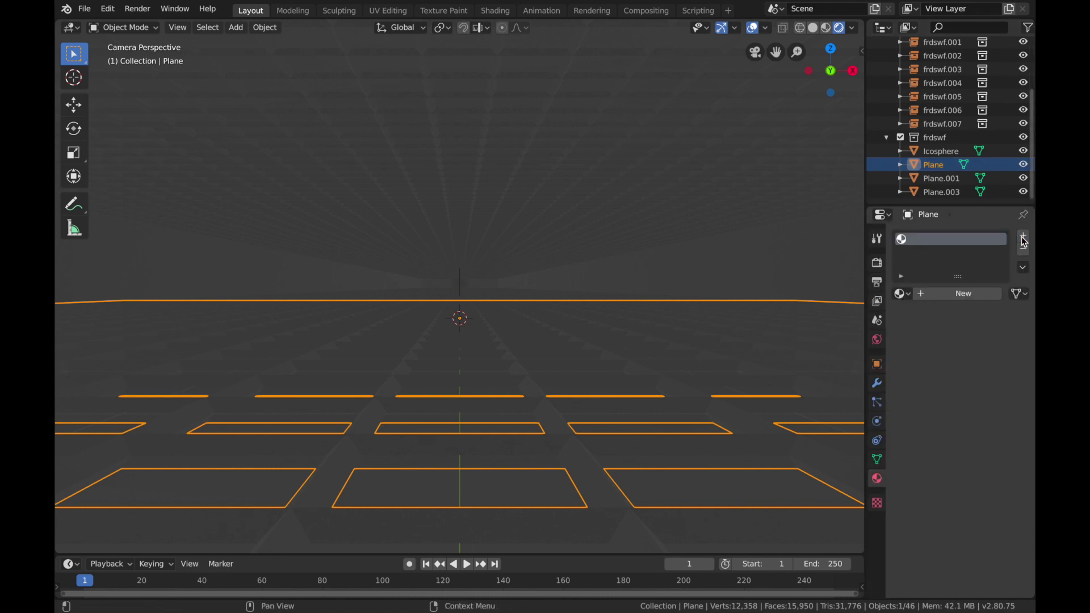
click(926, 295)
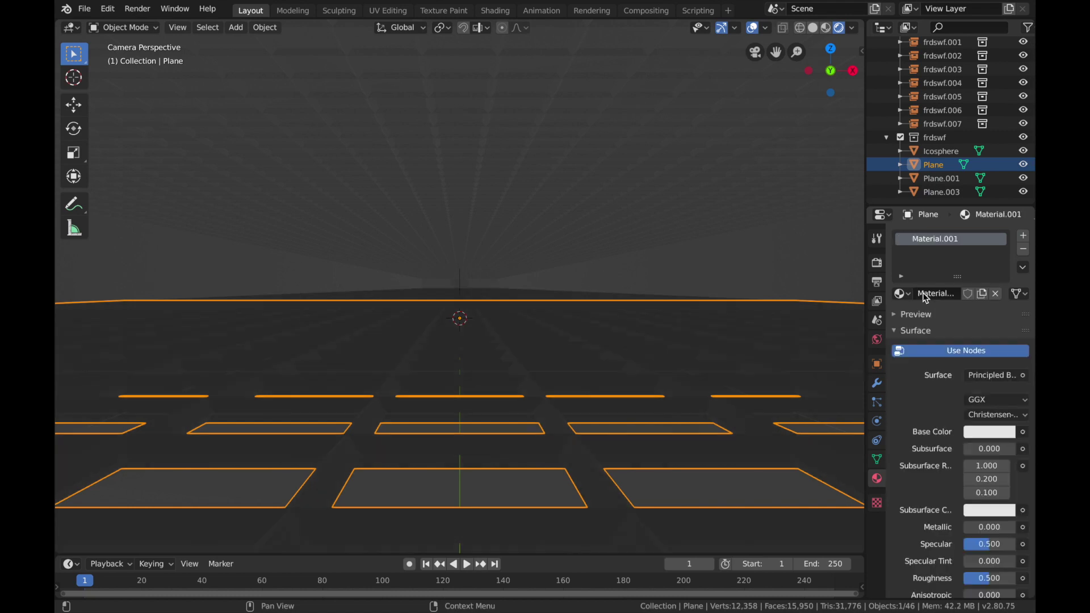
click(988, 433)
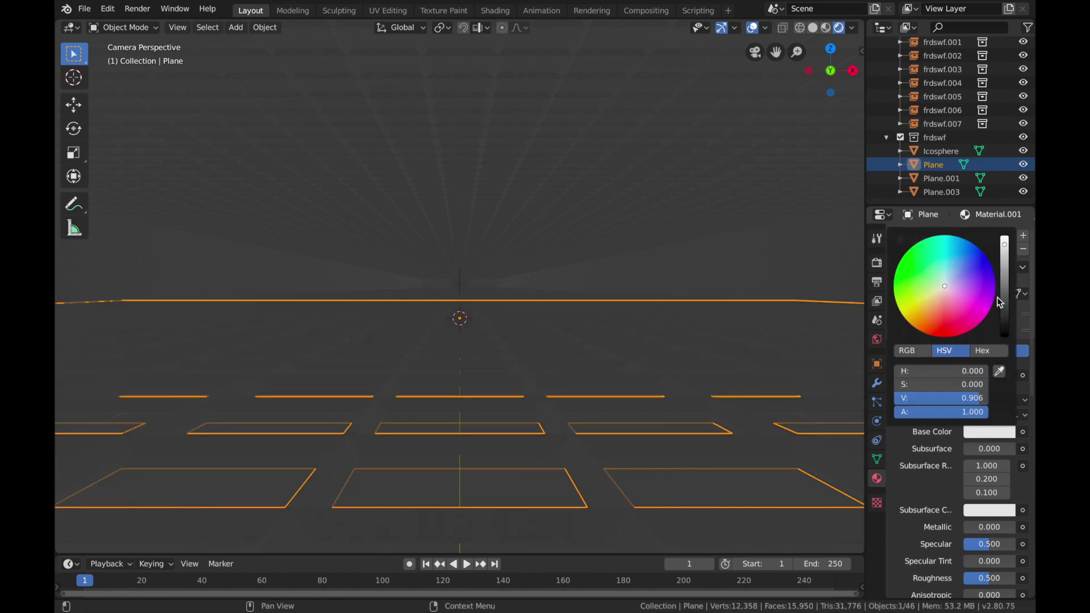
drag(1004, 244, 1004, 288)
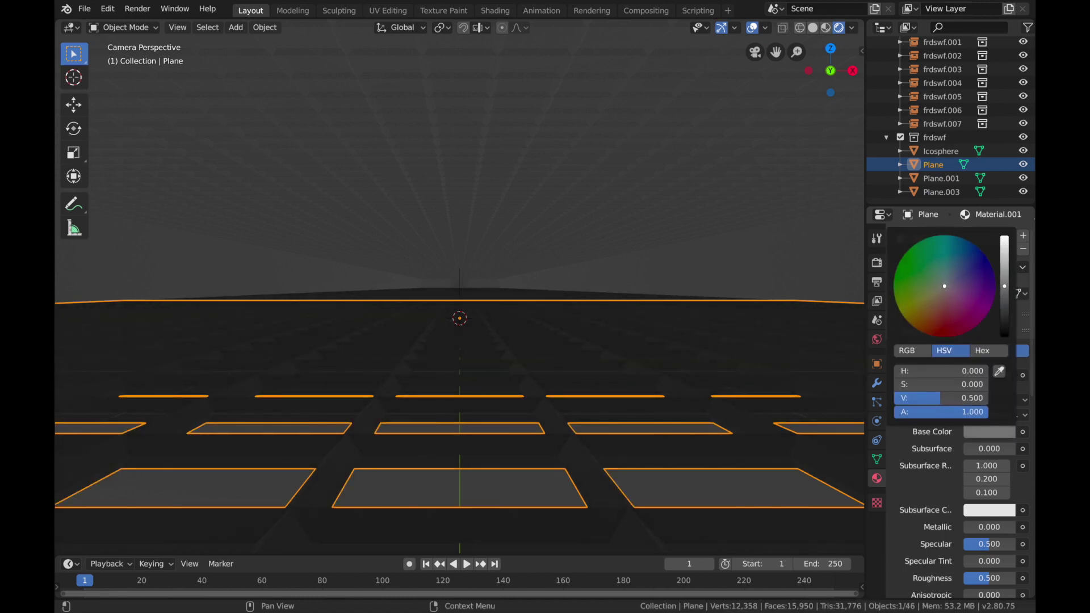
Step: Set the grid Plane material's Metallic to 1.0 and its Roughness to 0
click(982, 531)
text(0.59)
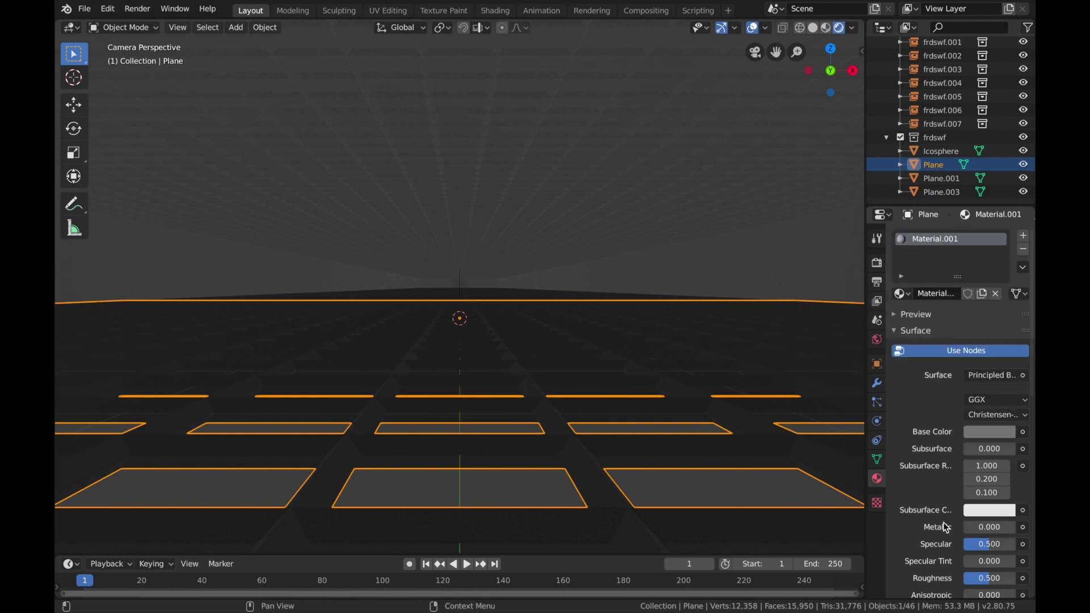
key(Return)
drag(994, 527, 1015, 526)
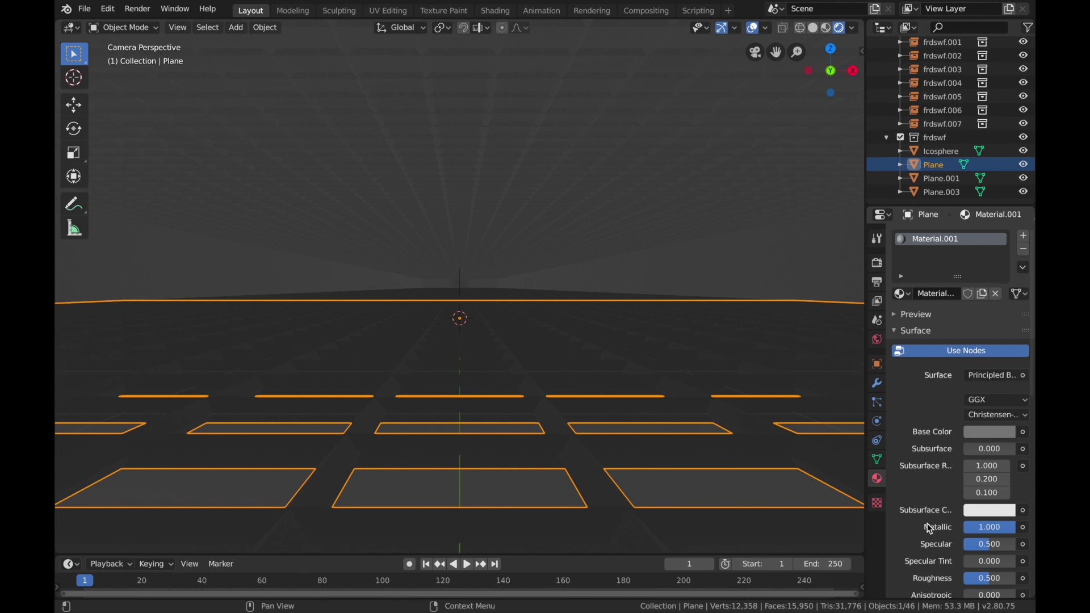
scroll(929, 529, down, 1)
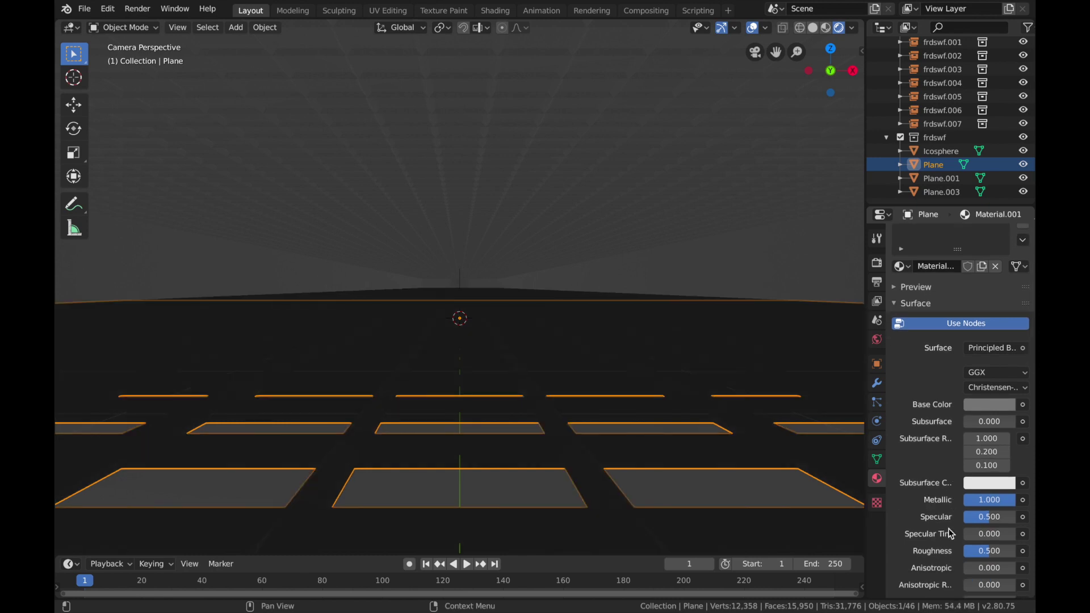
drag(986, 551, 964, 551)
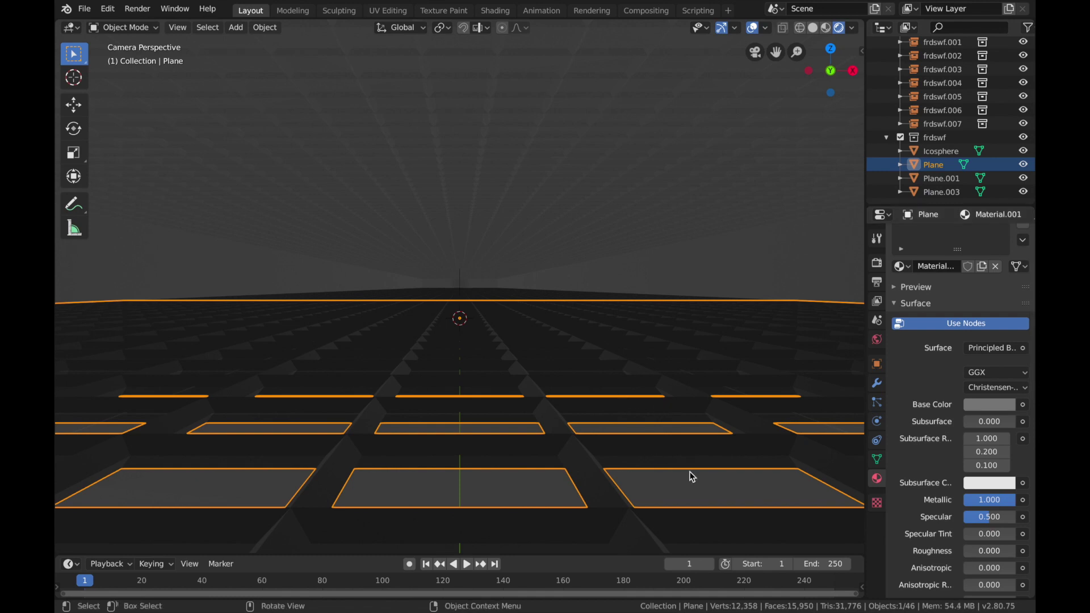
Step: Create a new material for the Icosphere with a grey base colour, Metallic 1.0 and Roughness 0
click(688, 493)
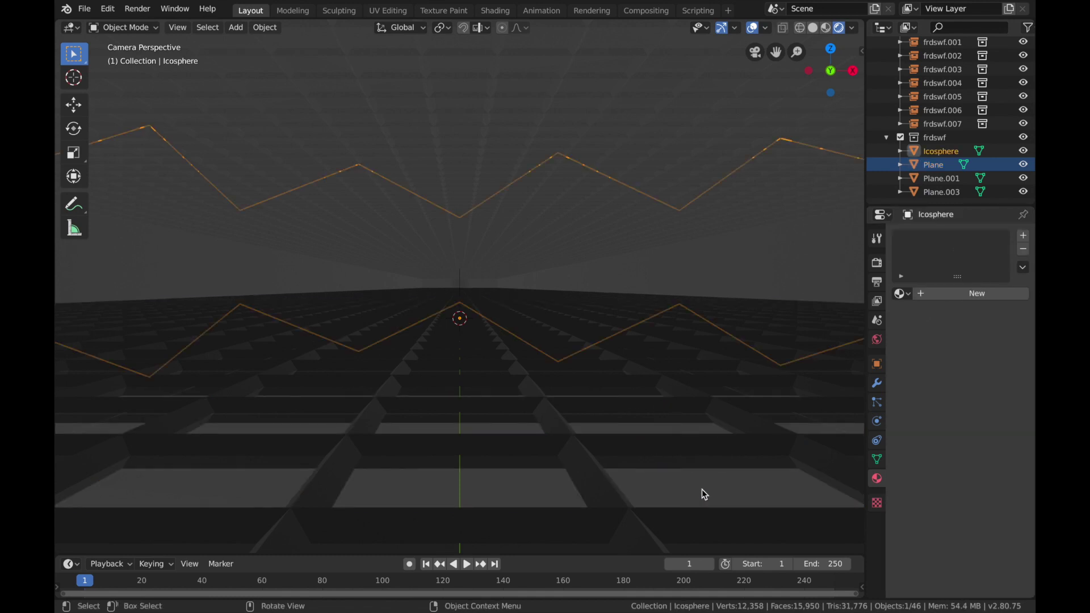
click(934, 294)
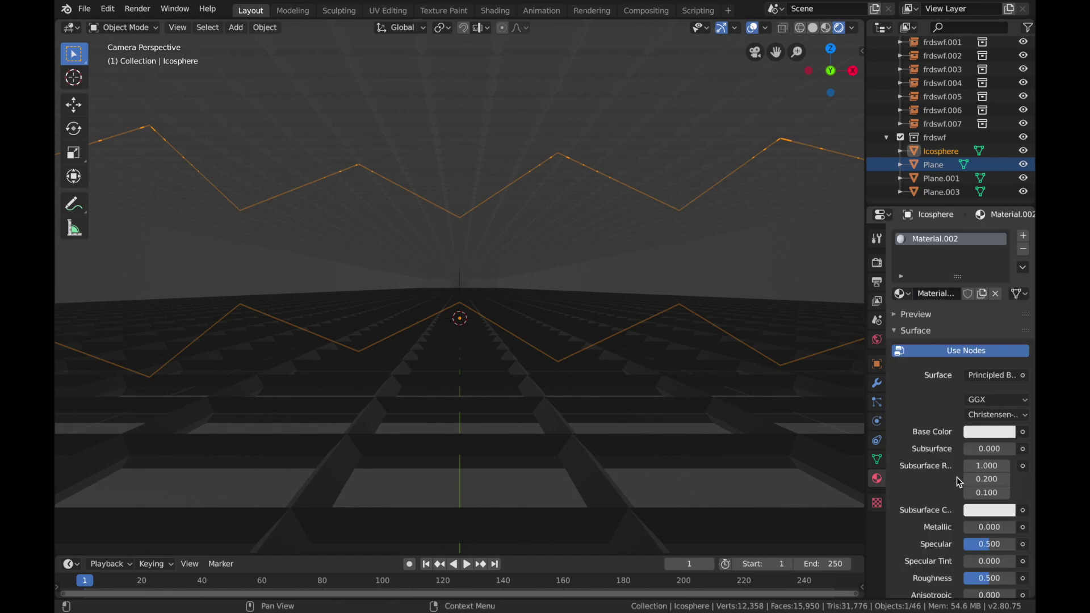
click(990, 431)
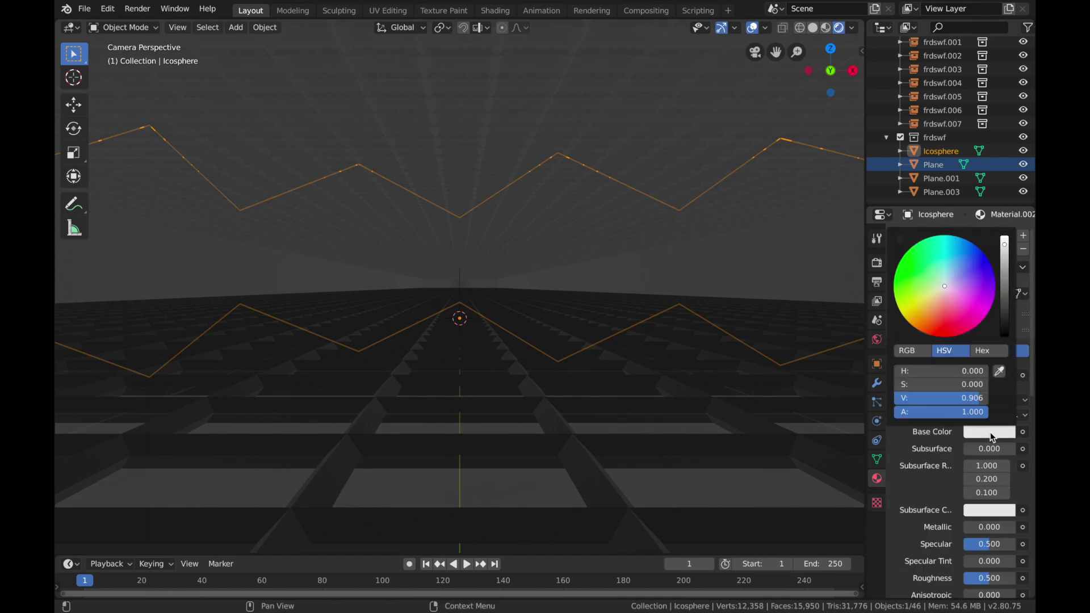
drag(1002, 312, 1004, 295)
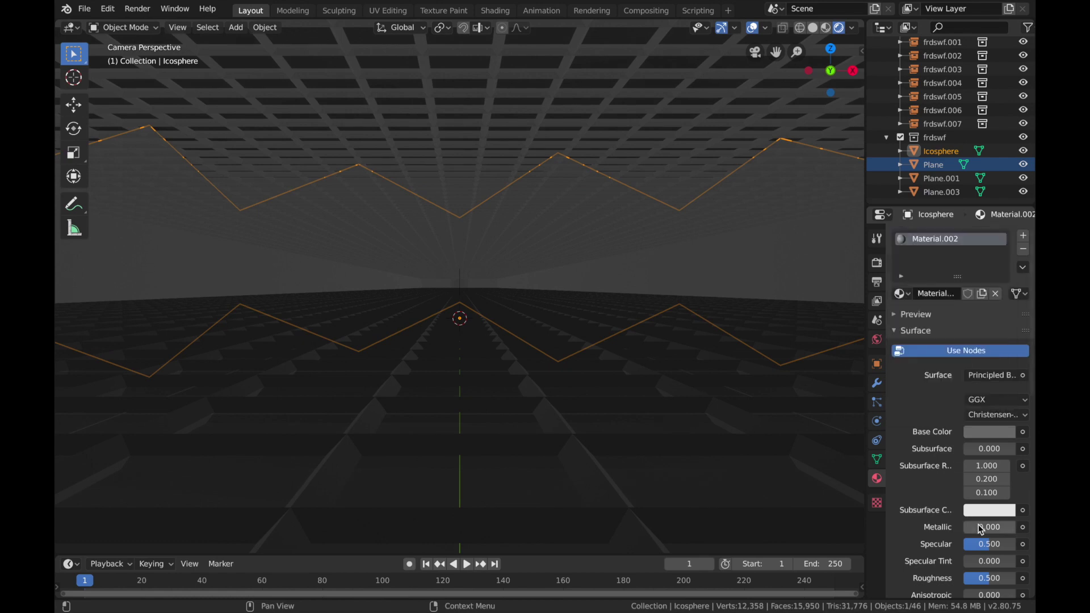
mouse_move(980, 526)
mouse_down()
mouse_move(1014, 526)
mouse_move(963, 537)
mouse_up()
scroll(944, 516, down, 3)
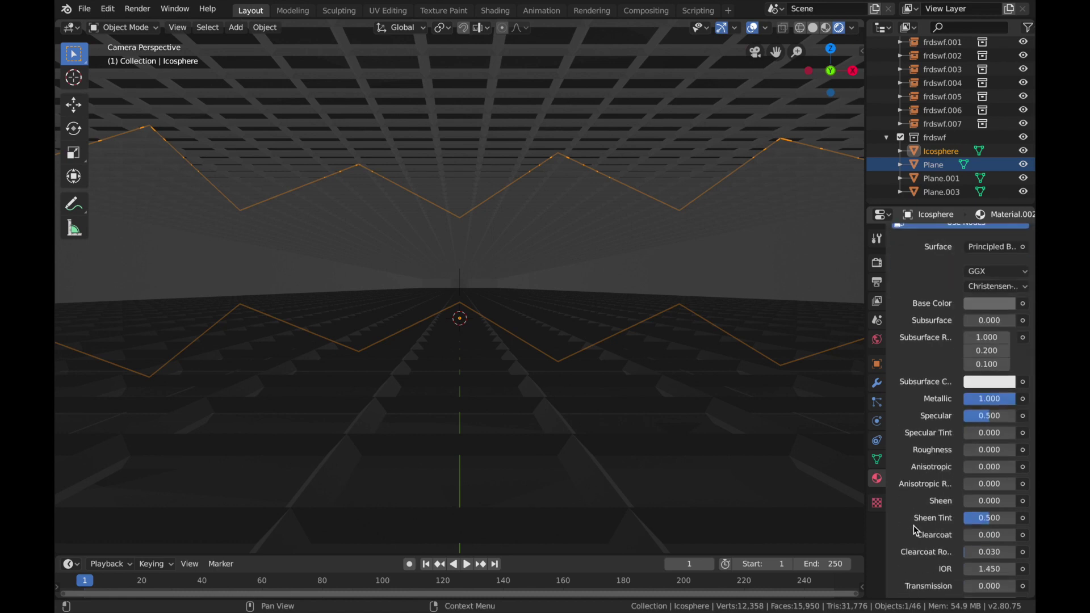
scroll(915, 529, down, 5)
Step: Create a new material for the side-wall object Plane.003 with a dark grey base colour, Metallic 1.0 and Roughness 0
click(826, 248)
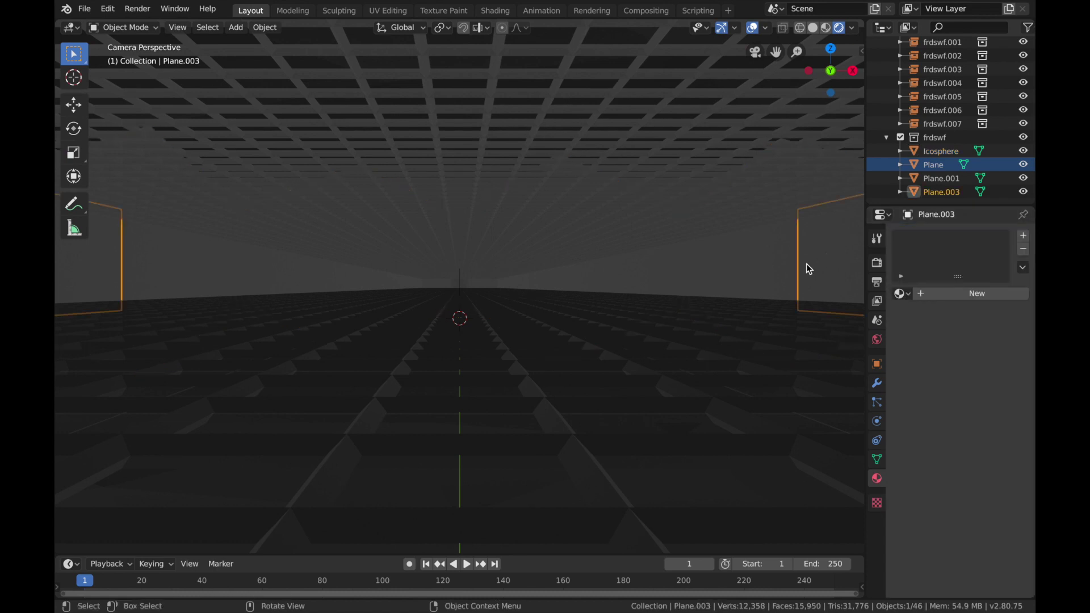
click(946, 296)
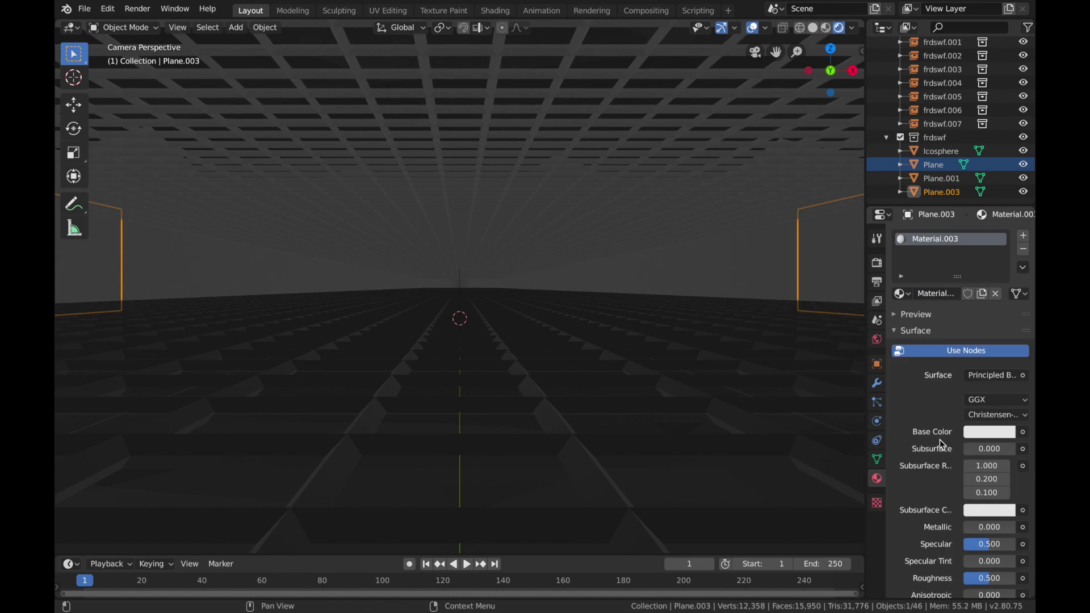
click(988, 435)
drag(1006, 281, 1006, 301)
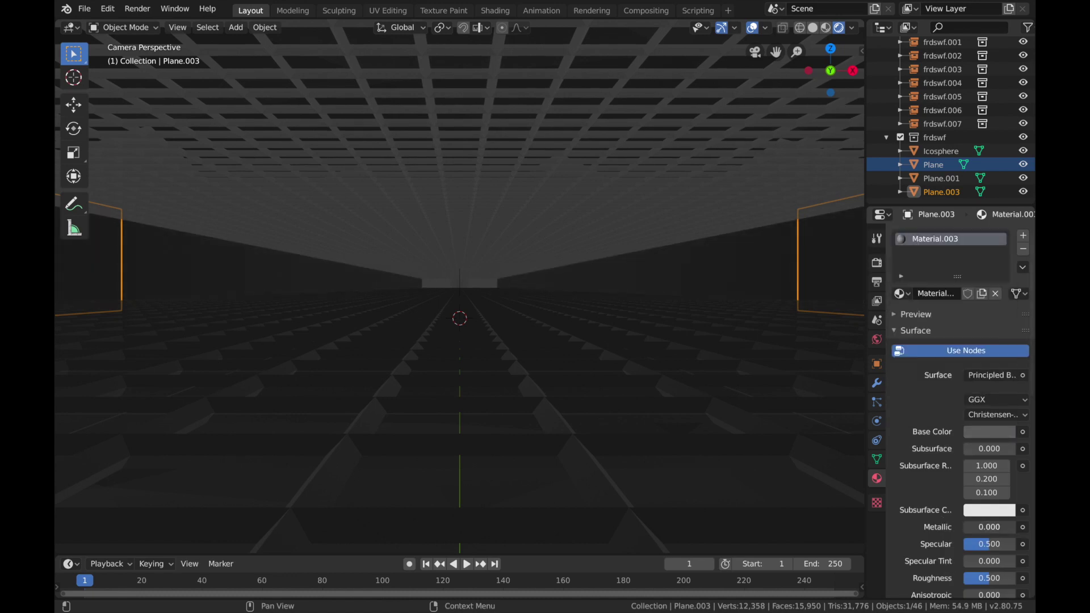
drag(979, 528, 1019, 529)
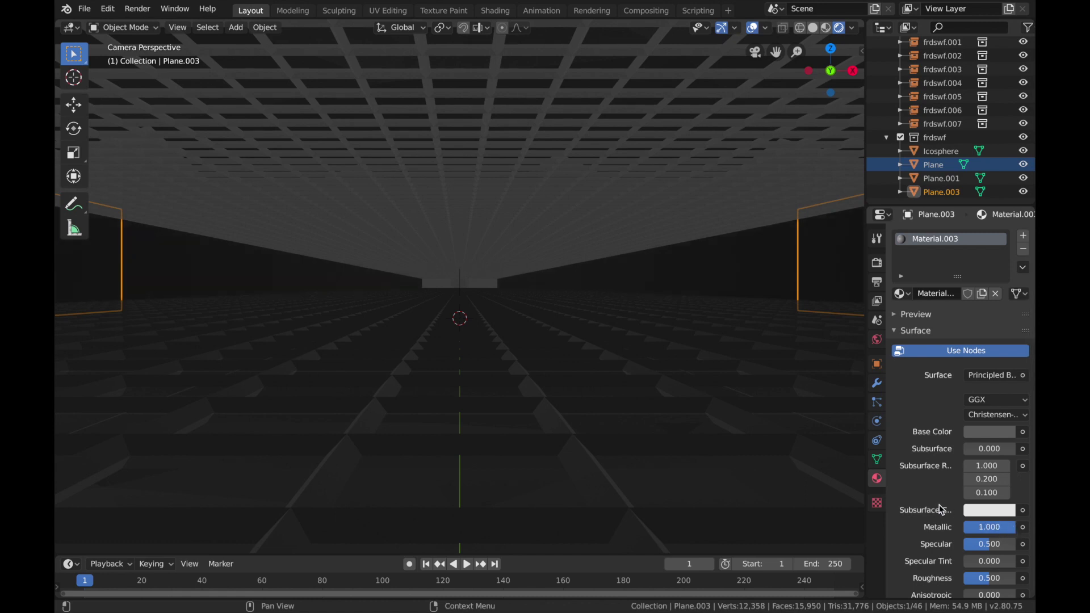
scroll(942, 510, down, 2)
scroll(942, 510, down, 5)
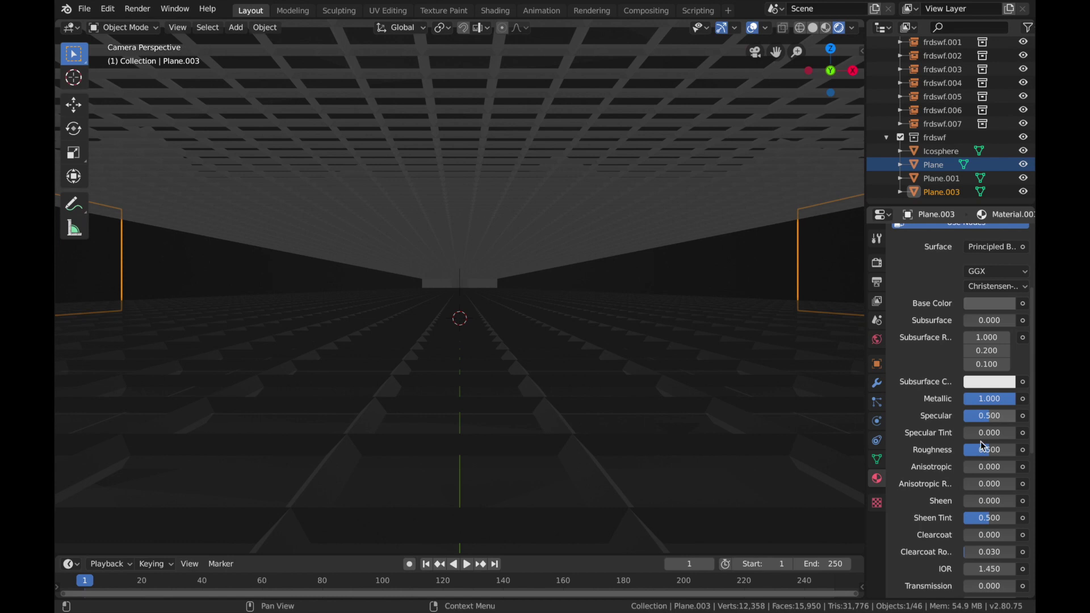
drag(983, 447, 968, 448)
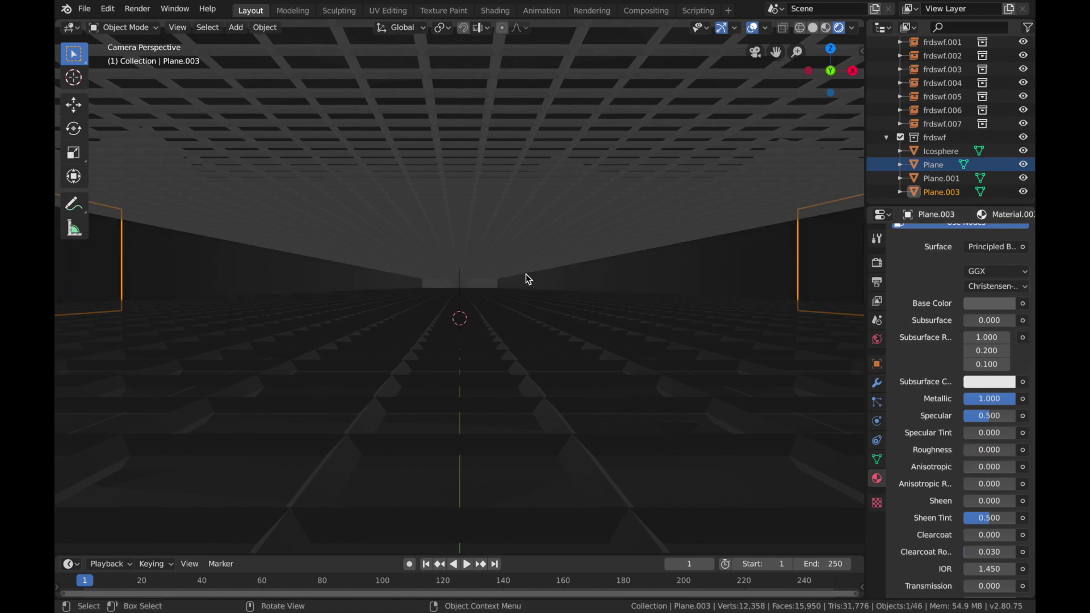
Step: Create a new material for the ceiling grid Plane.001 with a dark grey base colour, Metallic 1.0 and Roughness 0
click(555, 101)
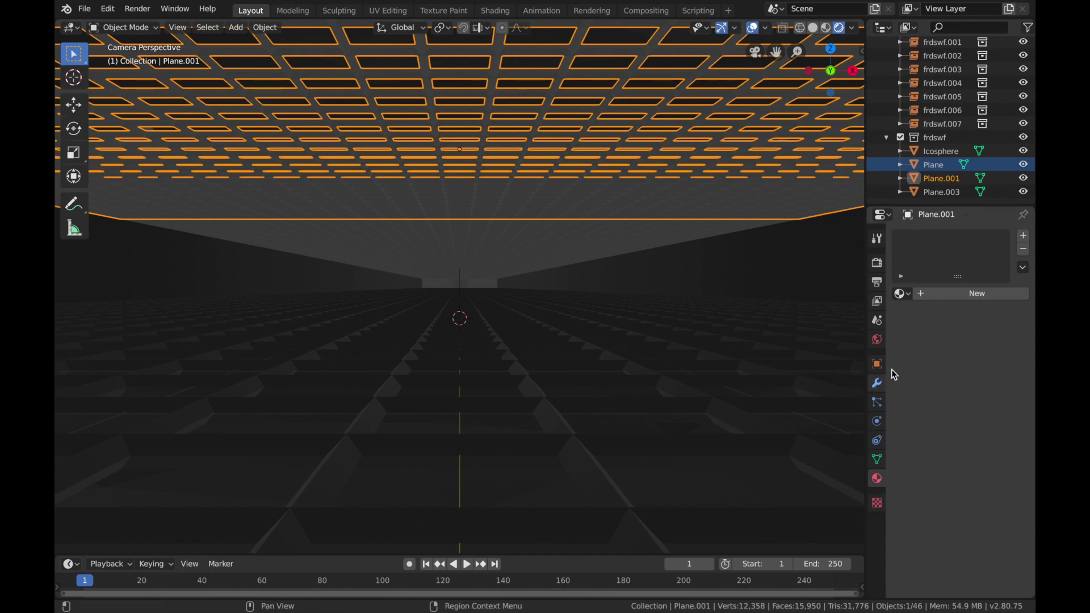
click(926, 297)
click(987, 433)
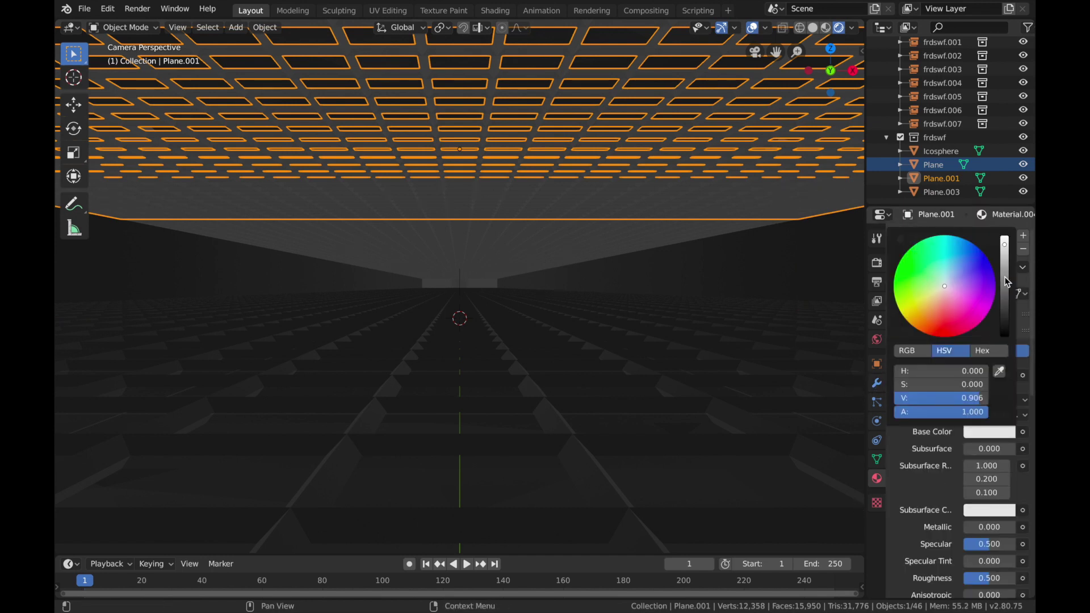
drag(1004, 282, 1004, 304)
mouse_move(965, 527)
mouse_down()
mouse_move(1015, 527)
mouse_move(963, 542)
mouse_up()
scroll(956, 509, down, 2)
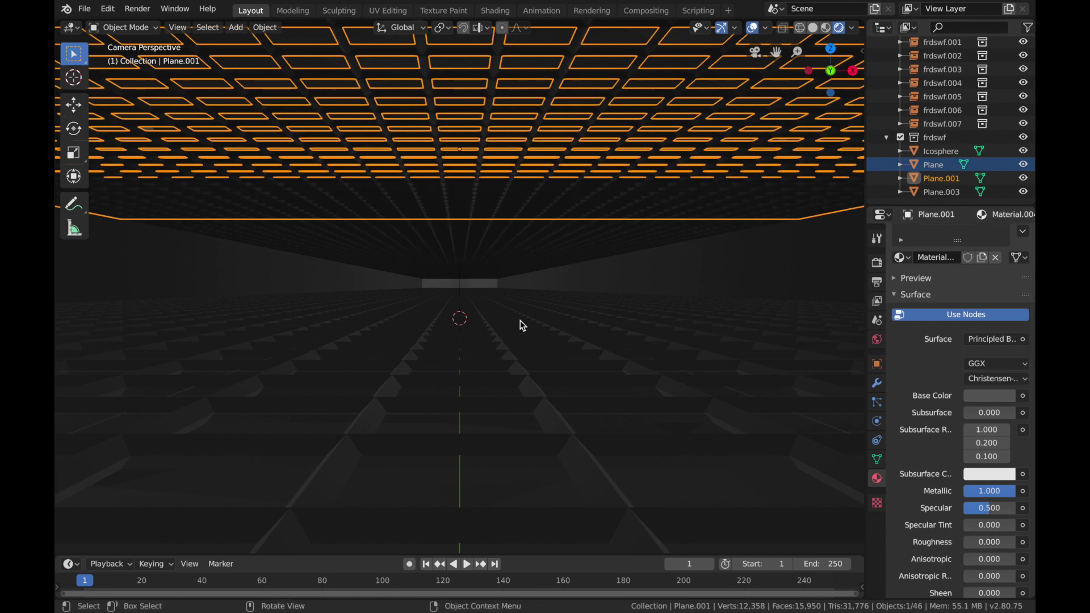
Step: In Edit Mode on the floor grid Plane, select random faces at 20.566 percent with random seed 26
click(510, 347)
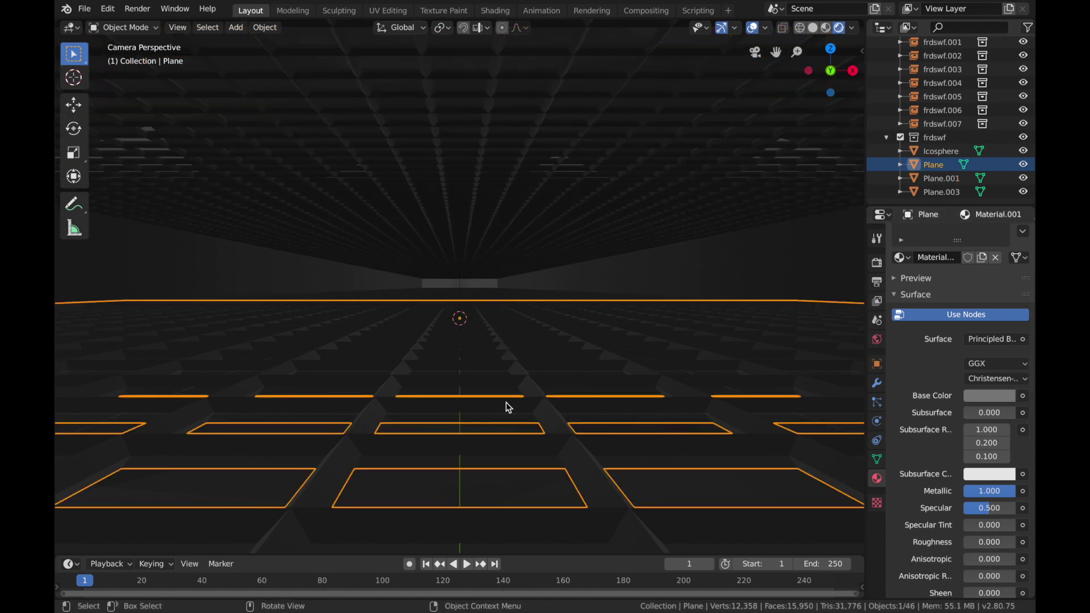
key(Tab)
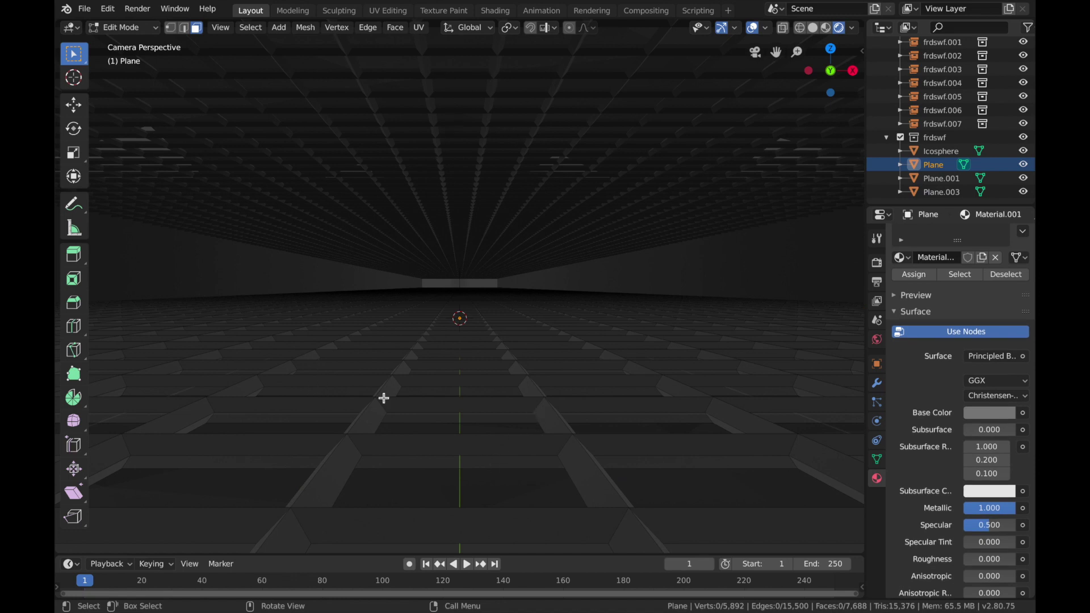
mouse_move(421, 6)
key(Tab)
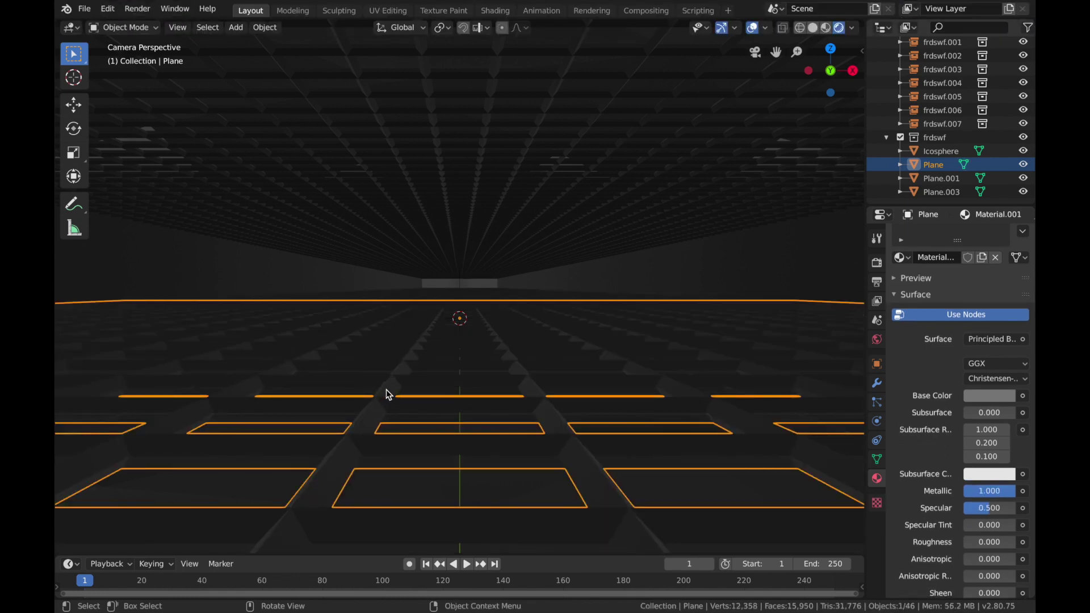
key(Tab)
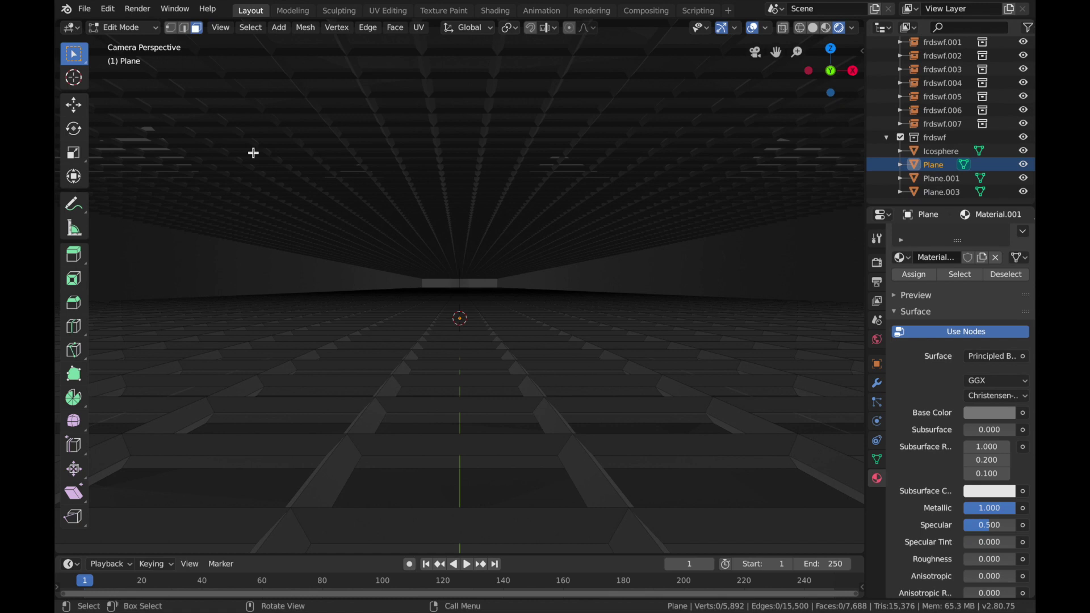
click(338, 401)
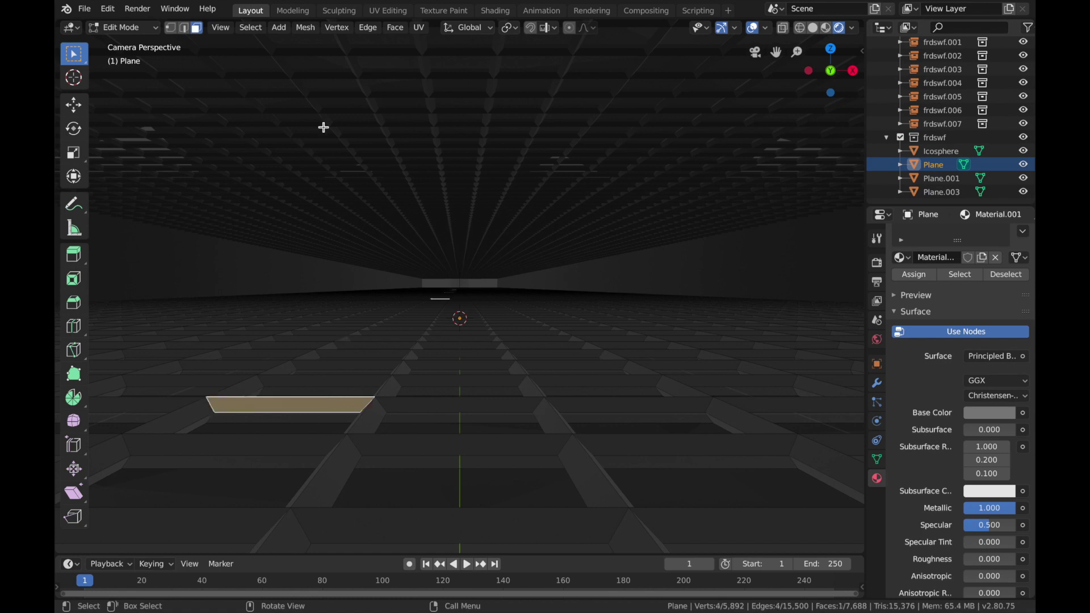
click(259, 29)
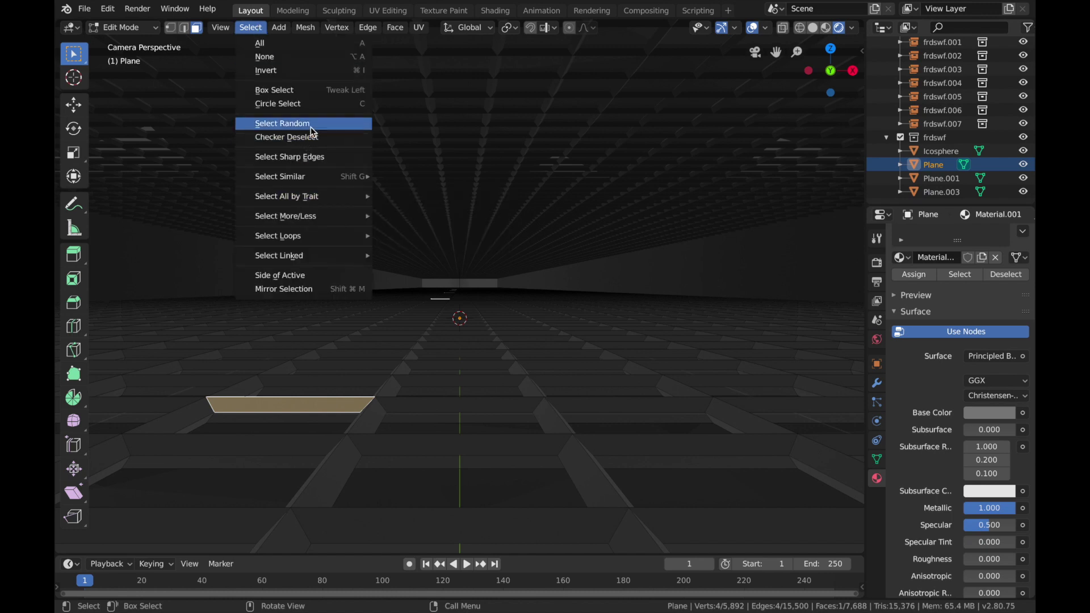
click(313, 132)
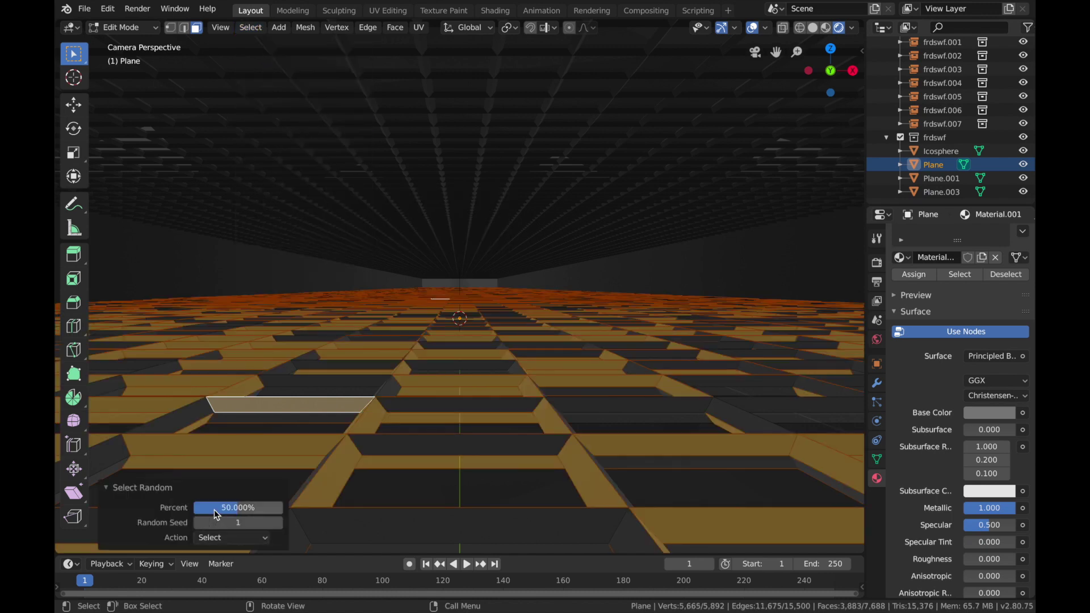
mouse_move(217, 515)
mouse_down()
mouse_move(187, 515)
mouse_move(244, 522)
mouse_move(229, 523)
mouse_up()
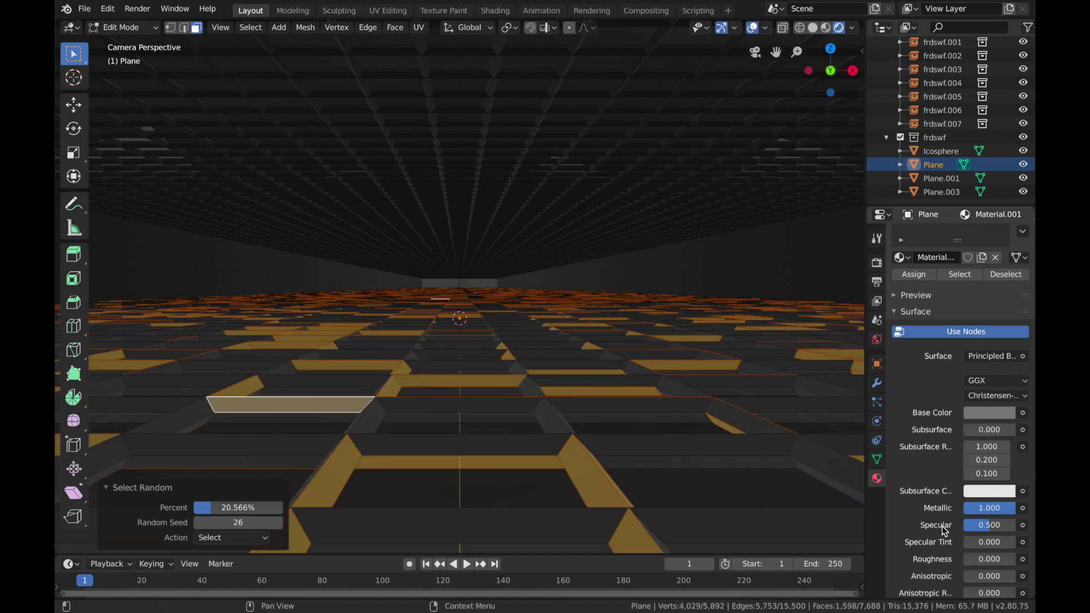
Step: Add a second material slot to the floor Plane with a new Emission material coloured magenta, hue 0.821 and saturation 1.0
scroll(972, 291, up, 2)
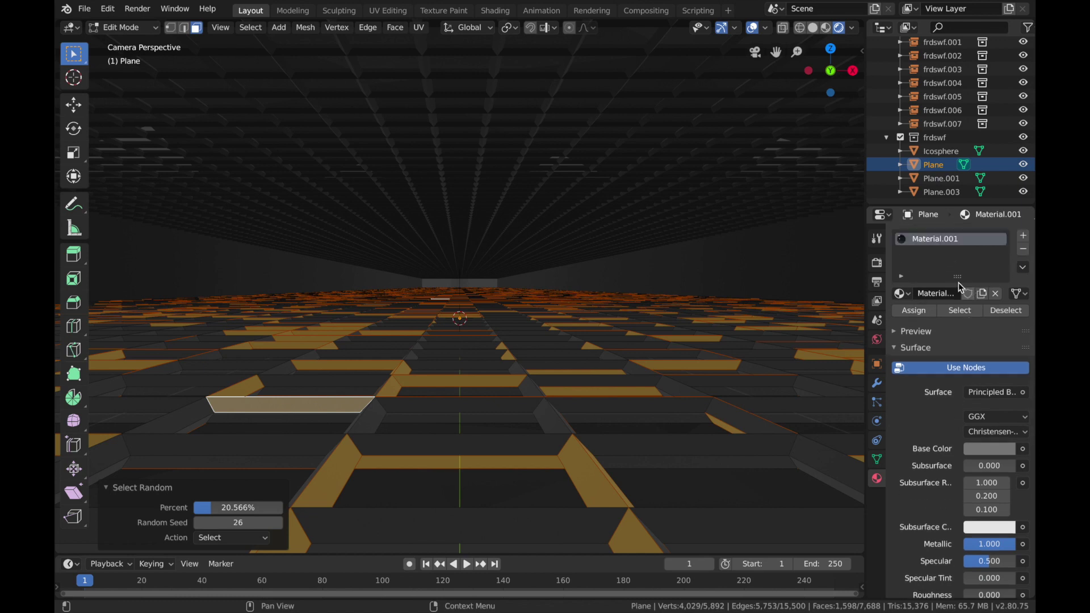
click(1024, 237)
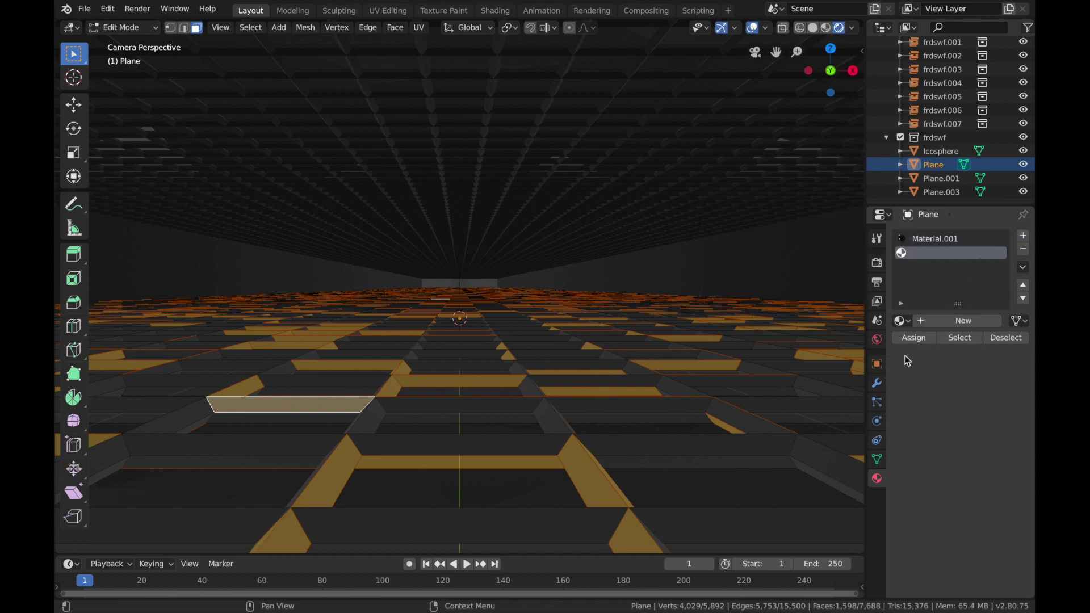
click(930, 322)
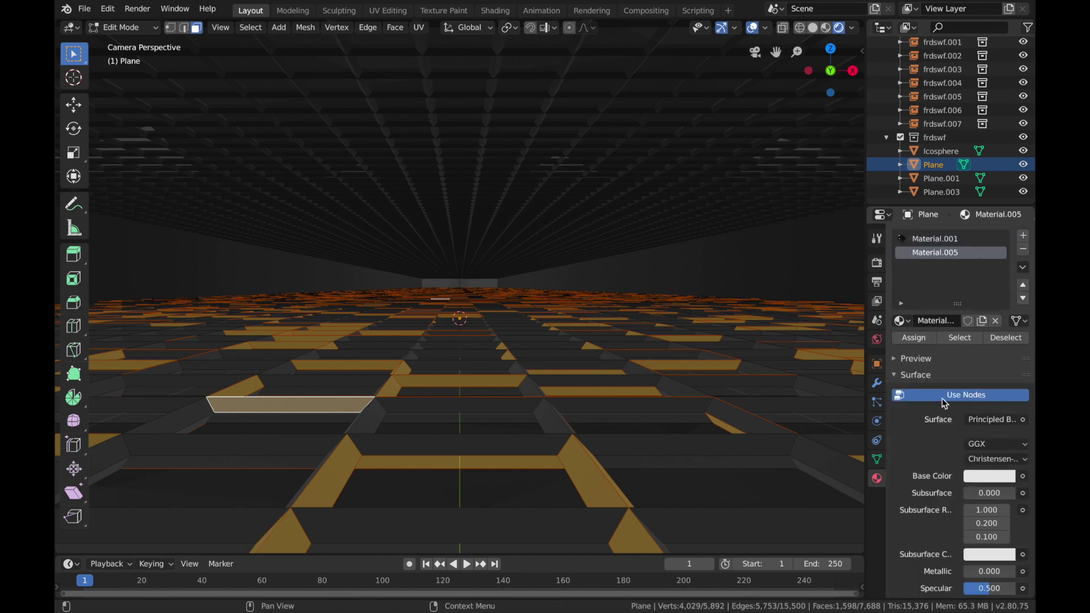
click(985, 422)
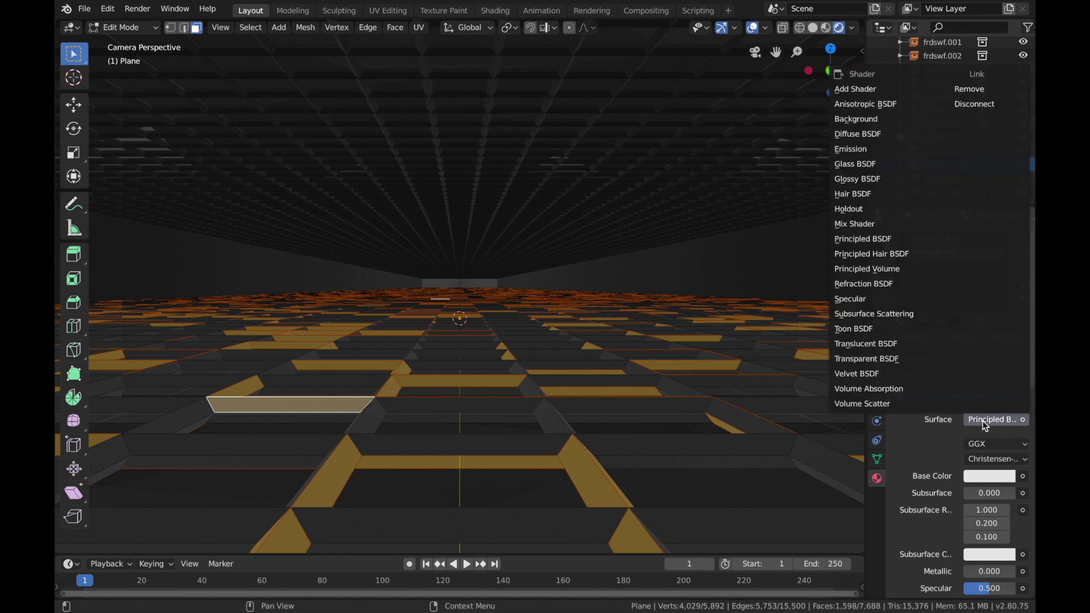
click(884, 149)
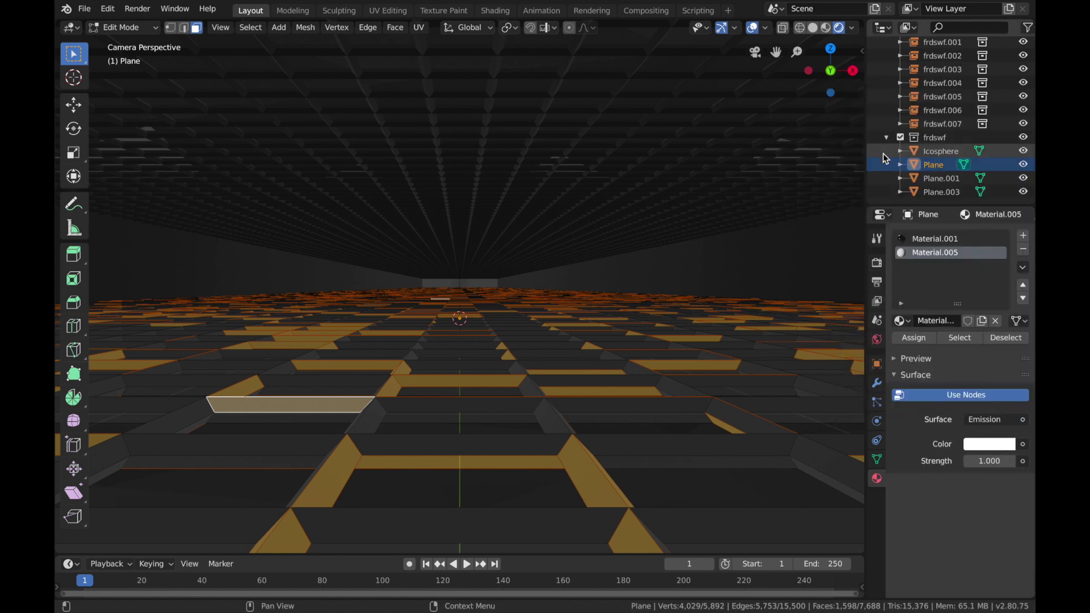
click(990, 444)
drag(945, 298, 991, 320)
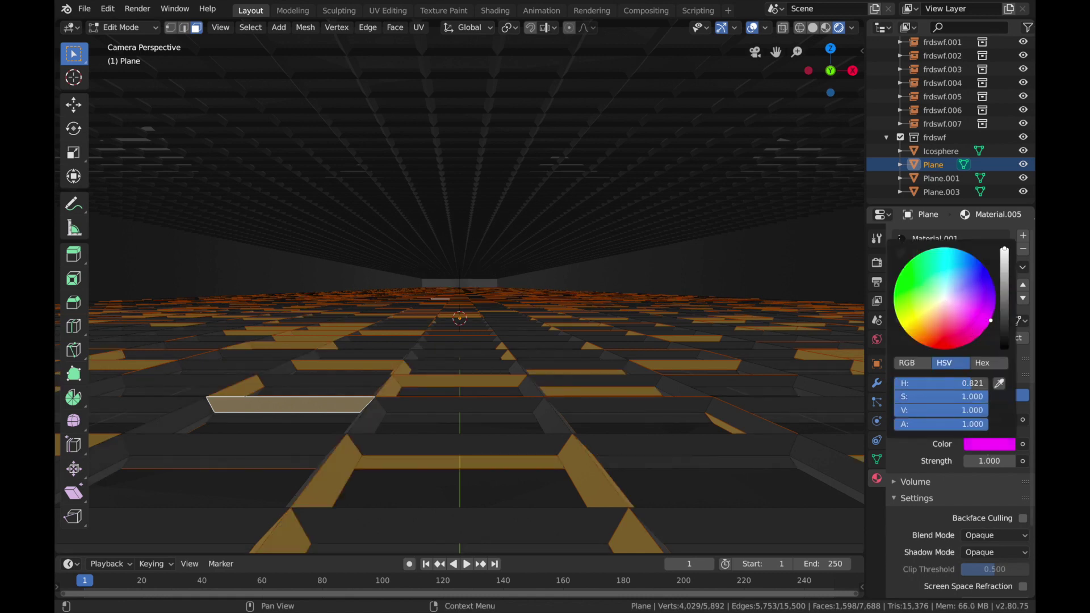
Step: Set the magenta emission strength to 8 and assign the material to the selected floor faces
click(995, 461)
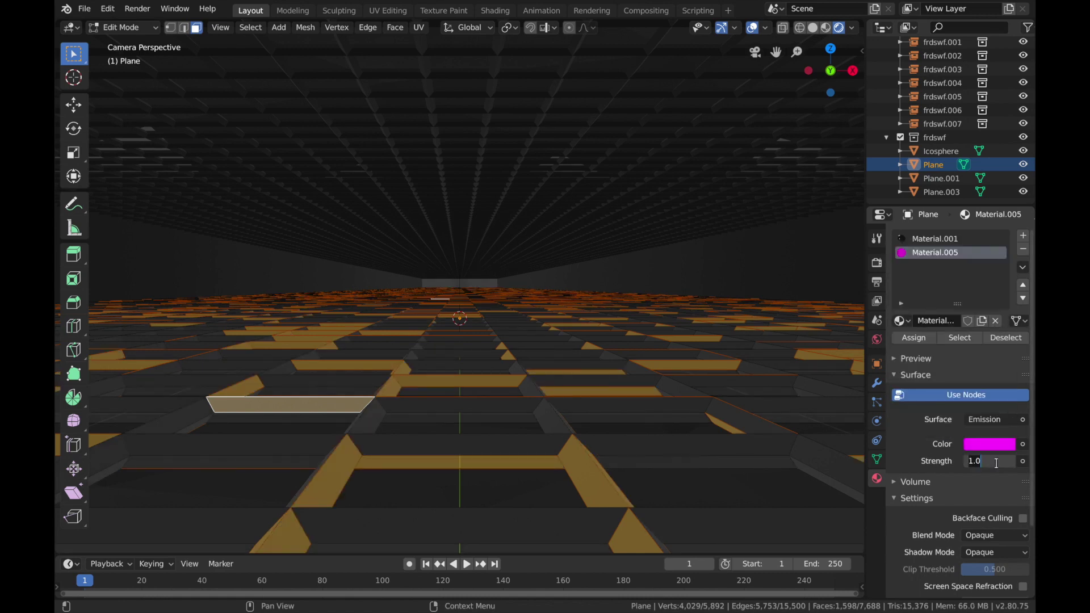
text(8)
key(Return)
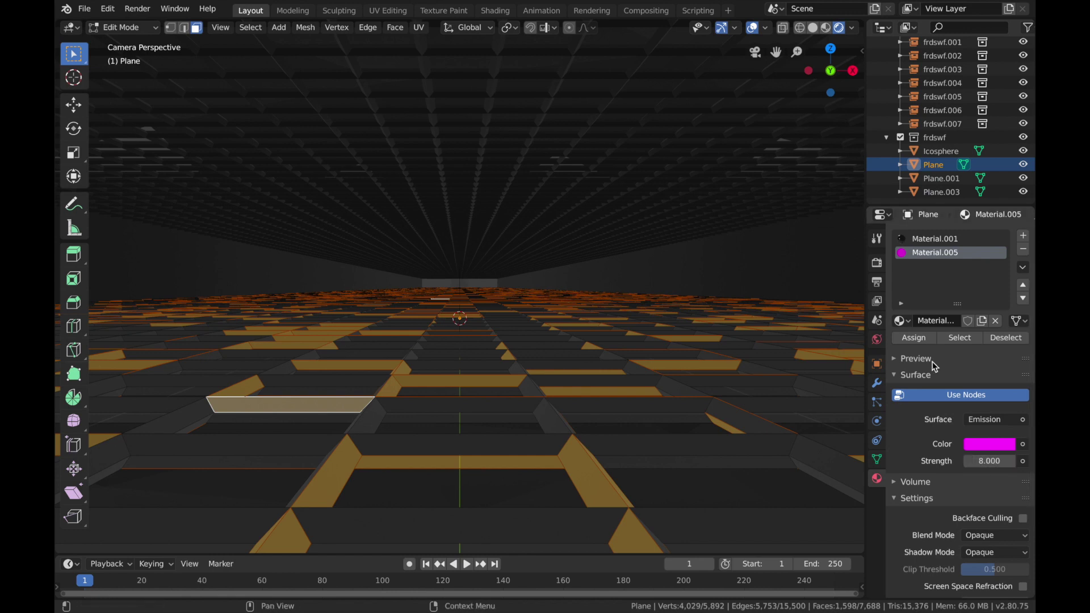
click(915, 339)
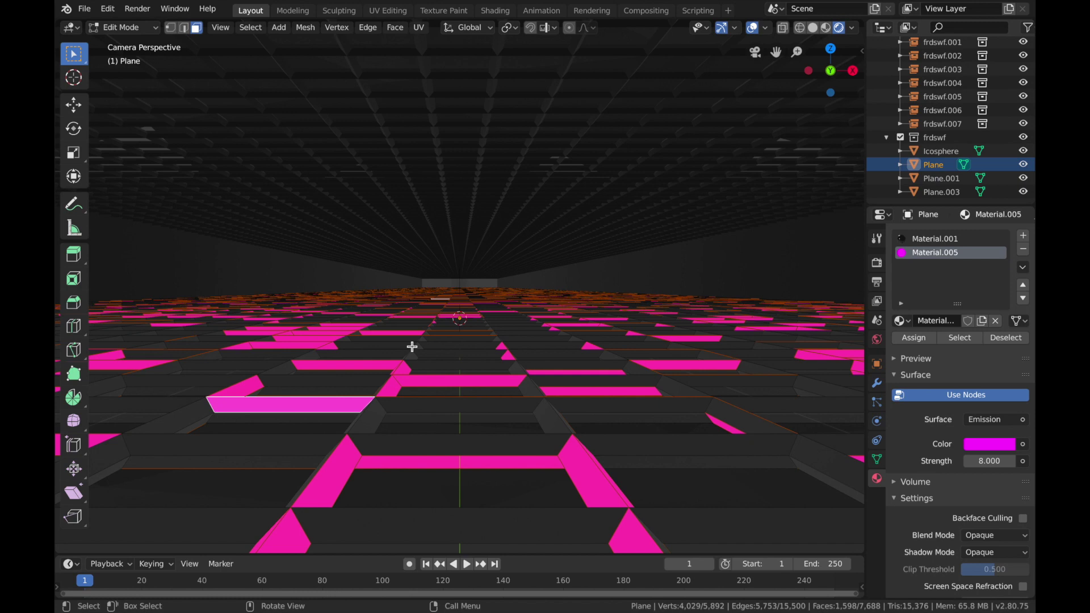
Step: Replace the face selection with a random selection of 20.566 percent of the floor Plane, using random seed 79
click(471, 344)
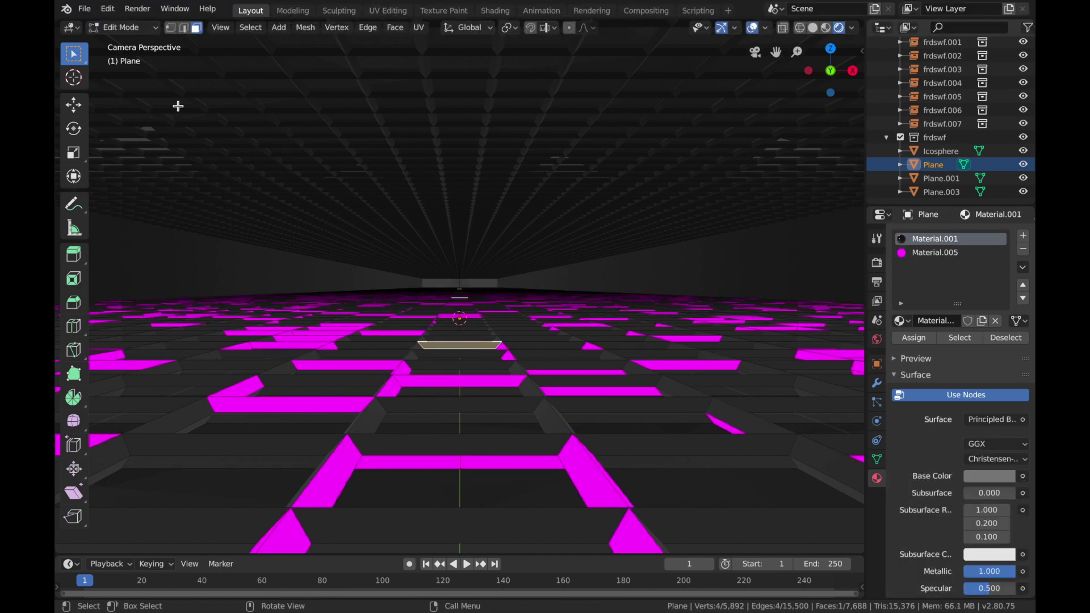
click(251, 28)
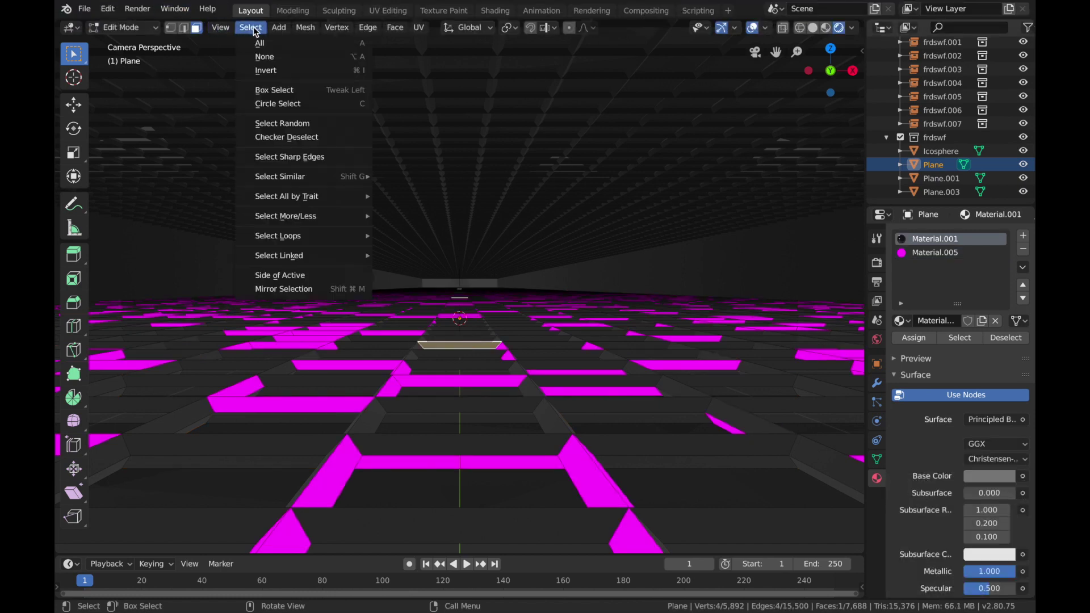
click(288, 131)
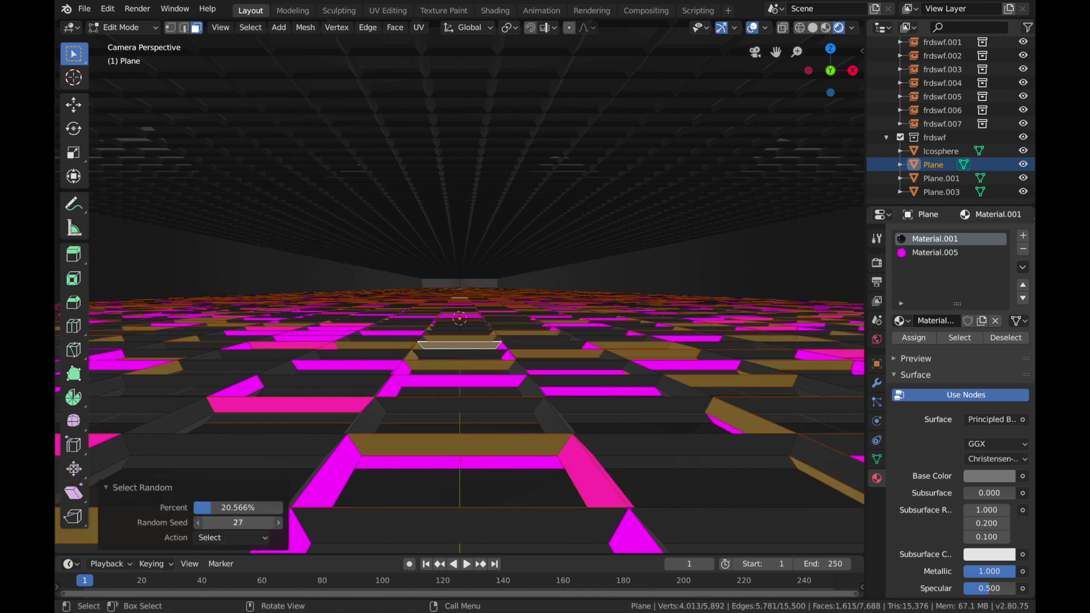
drag(238, 522, 270, 522)
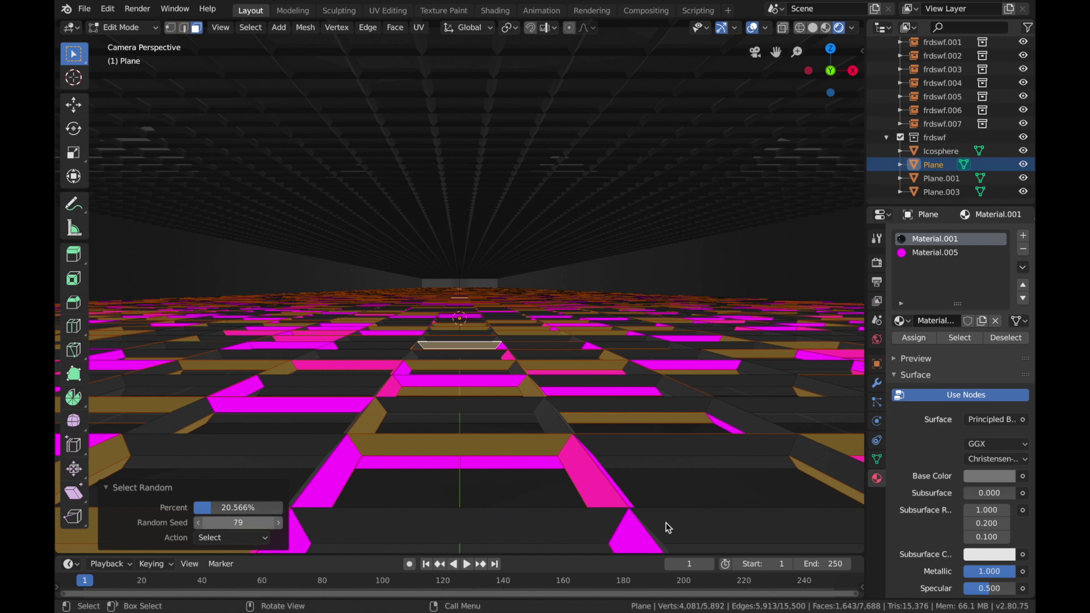
Step: Add a third material slot to the floor Plane with a new material using the Emission shader
click(1007, 423)
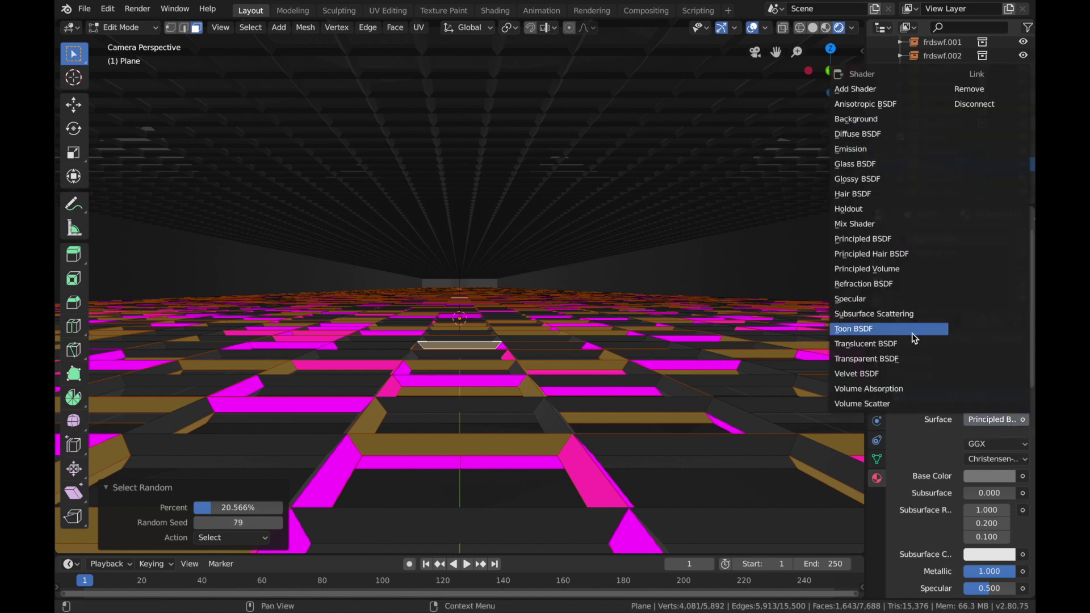
click(1023, 236)
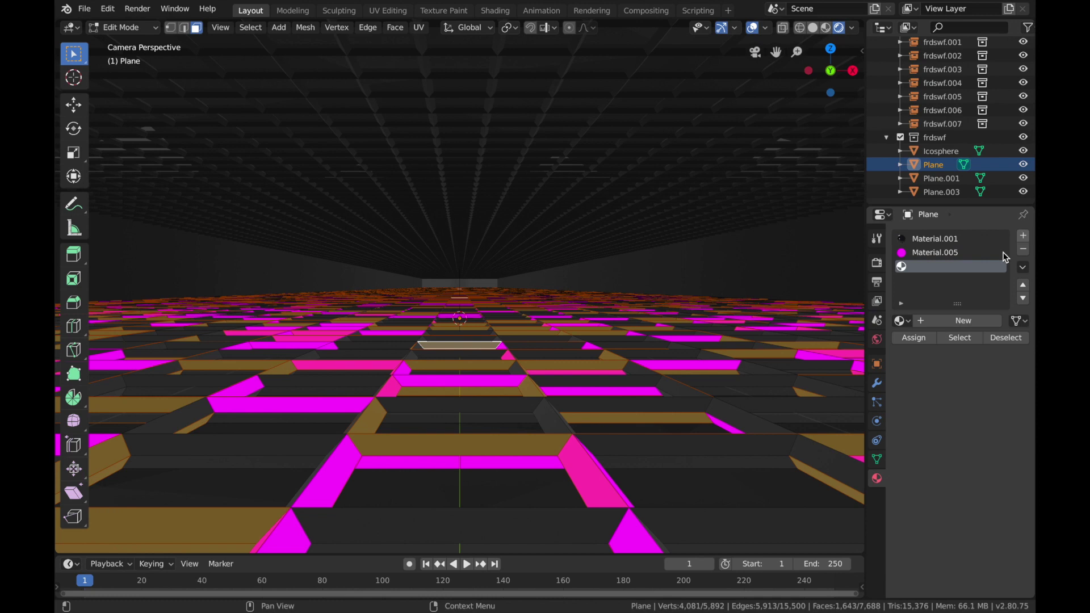
click(934, 326)
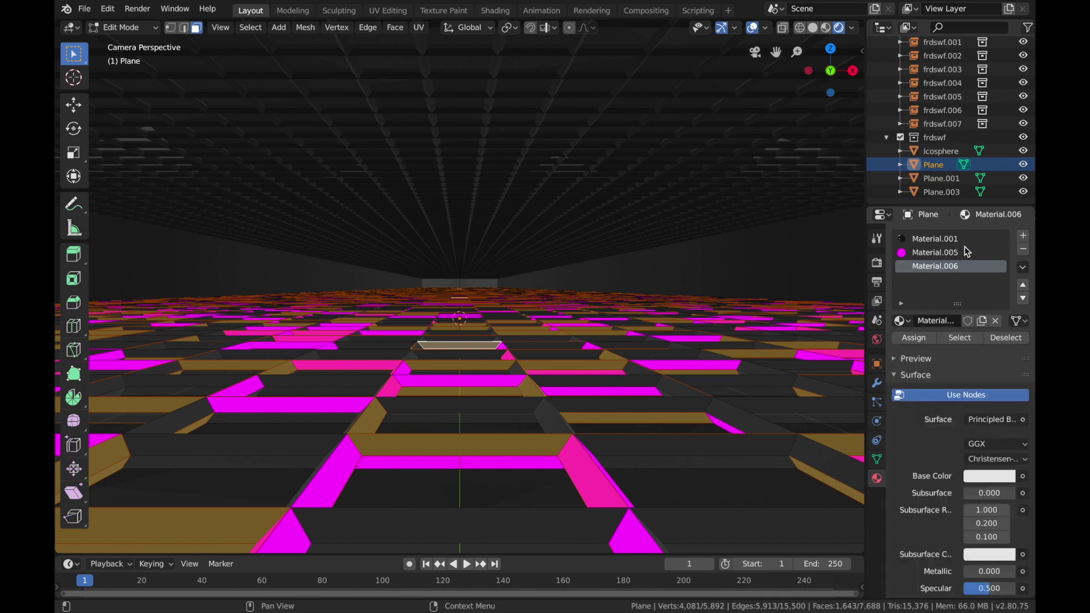
click(998, 423)
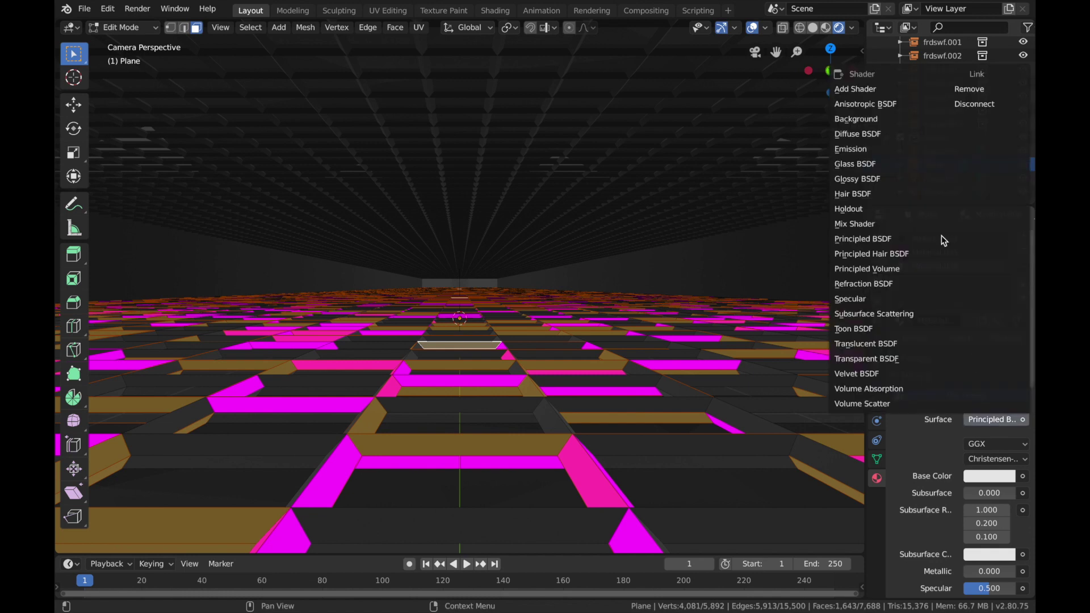
click(883, 149)
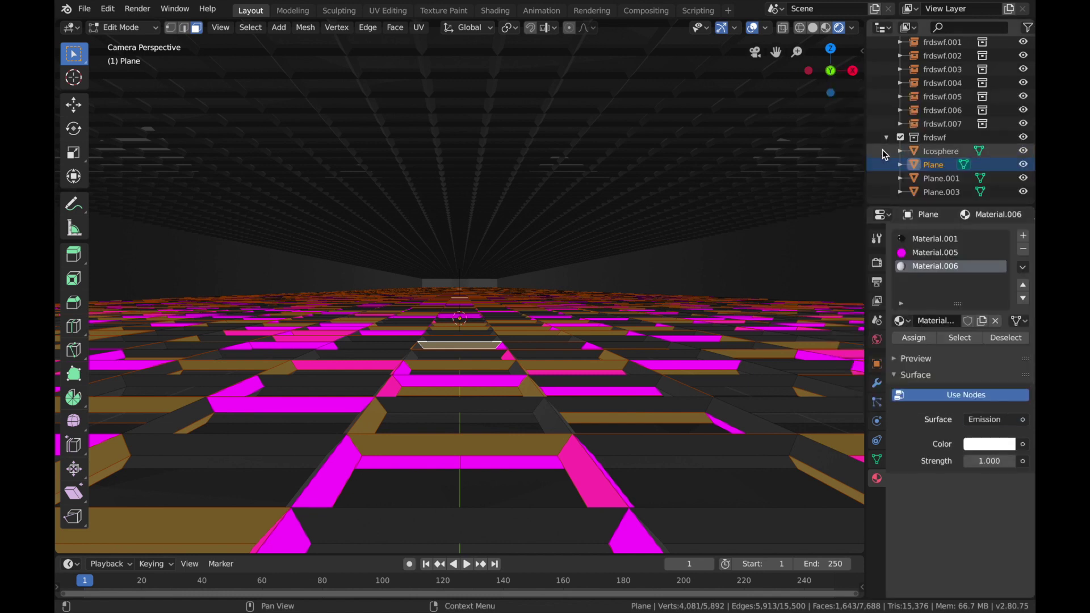
Step: Set the new emission material's colour to orange with hue 0.092 and saturation 1.0
click(981, 448)
mouse_move(940, 301)
mouse_down()
mouse_move(909, 335)
mouse_move(916, 342)
mouse_up()
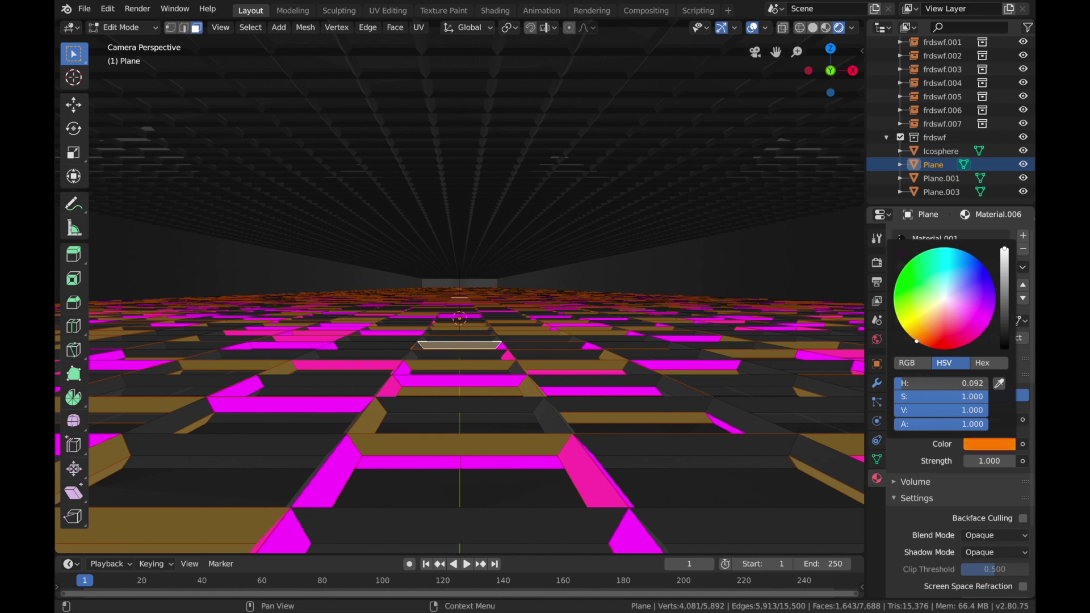
double_click(985, 461)
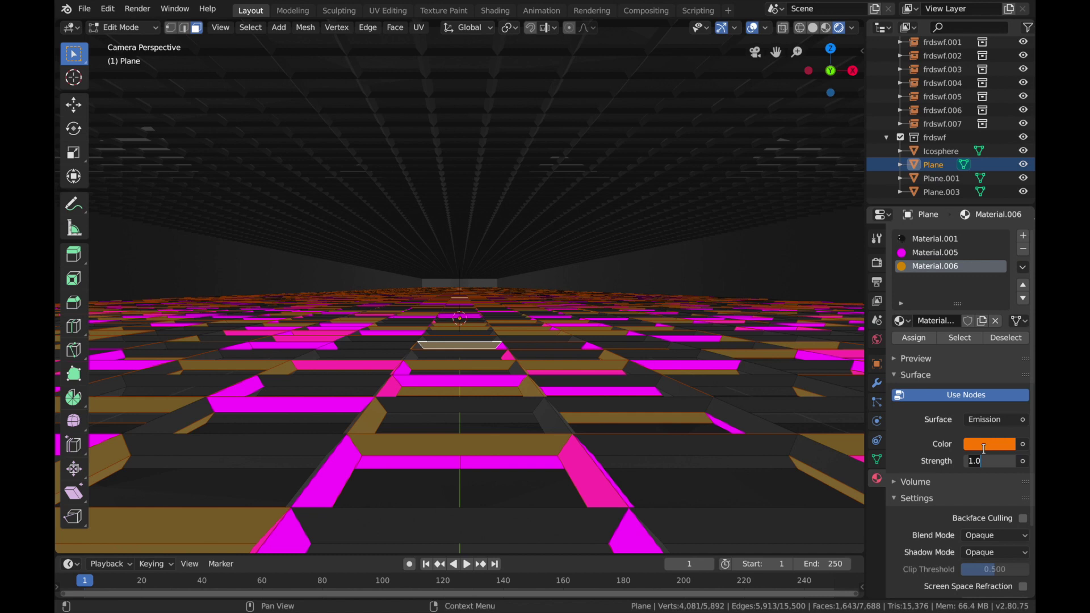
key(Return)
click(987, 444)
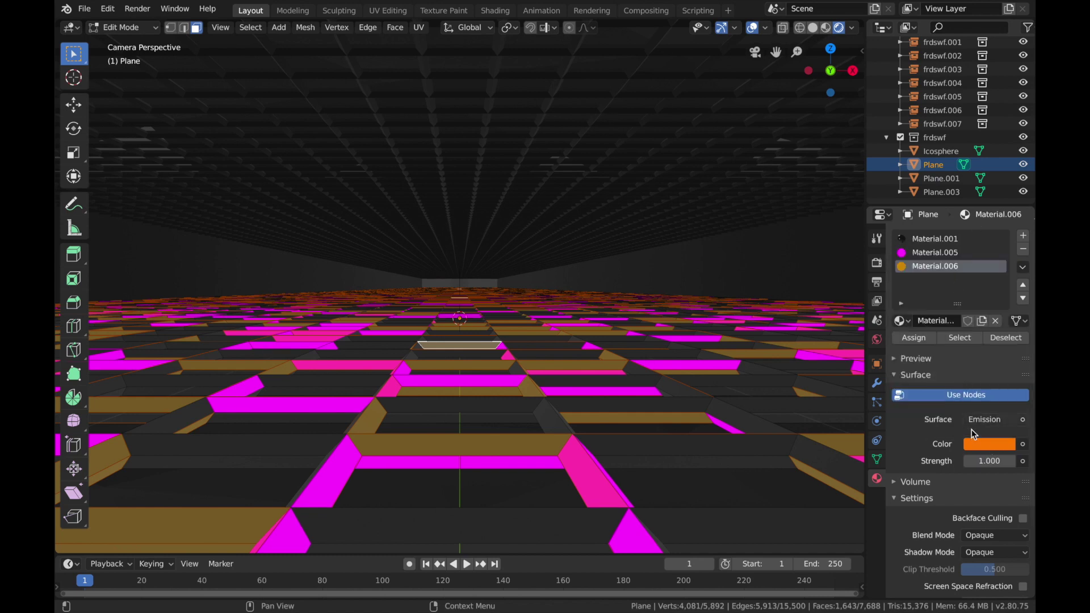
Step: Set the third material's emission colour to bright cyan and its strength to 8
click(972, 446)
drag(940, 292, 952, 257)
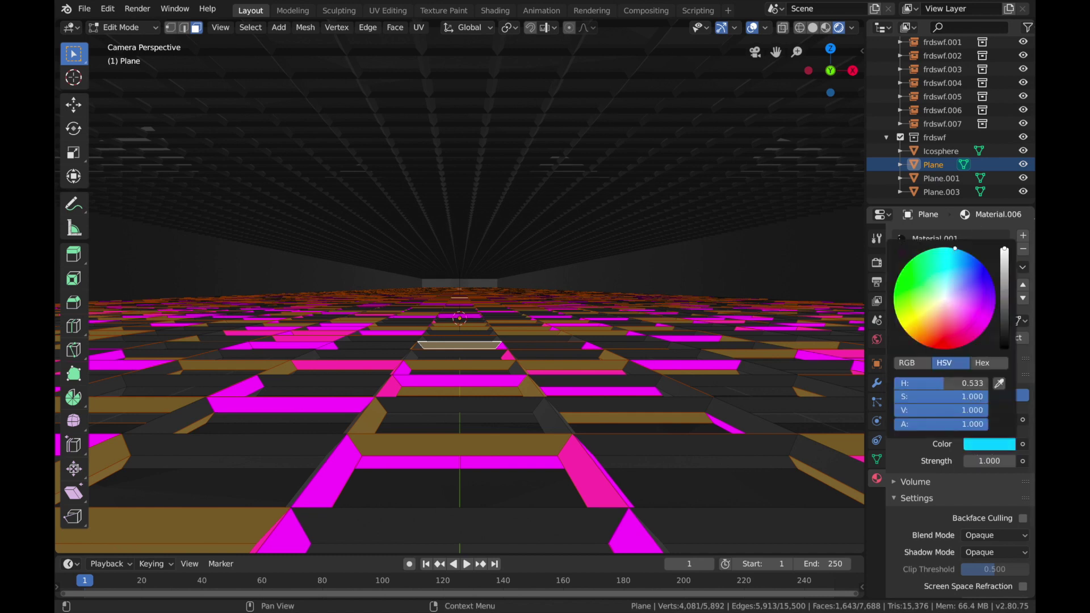
double_click(997, 461)
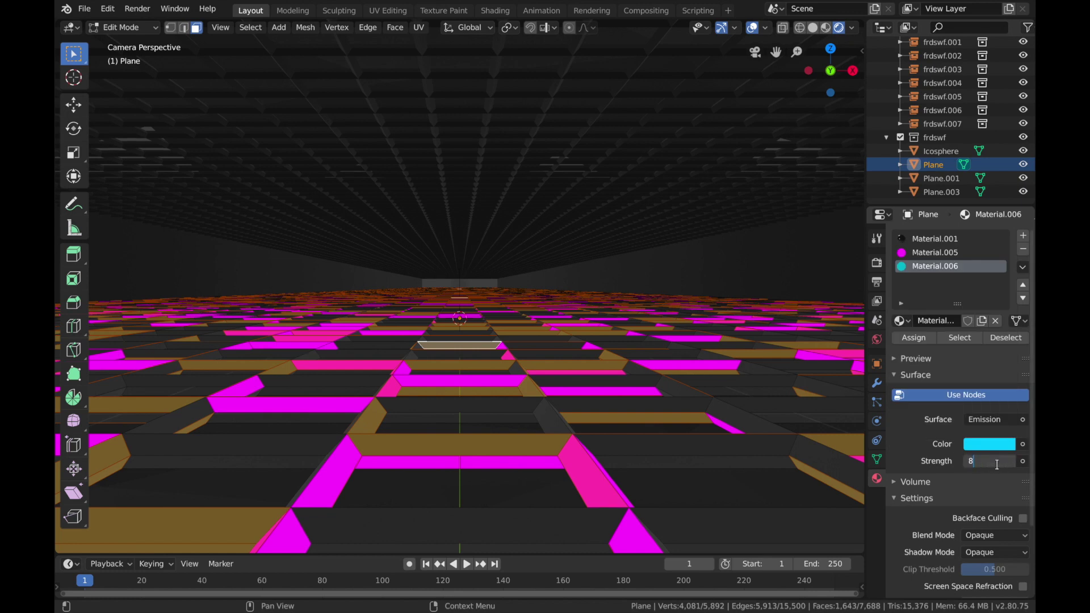
key(Return)
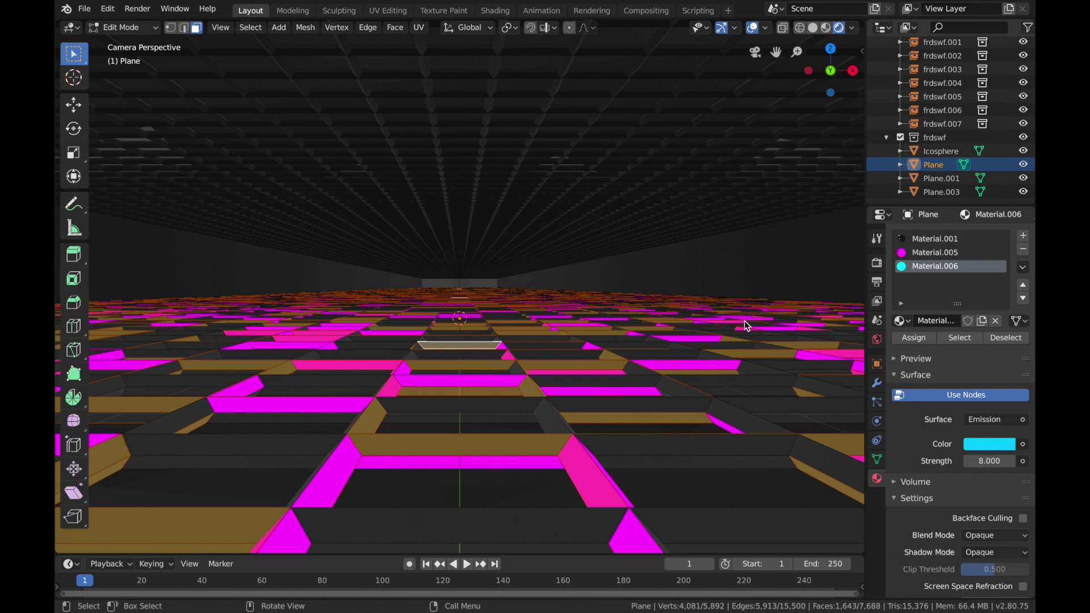
Step: Assign the cyan emission material to the selected floor faces, then deselect all faces and return to Object Mode
click(924, 340)
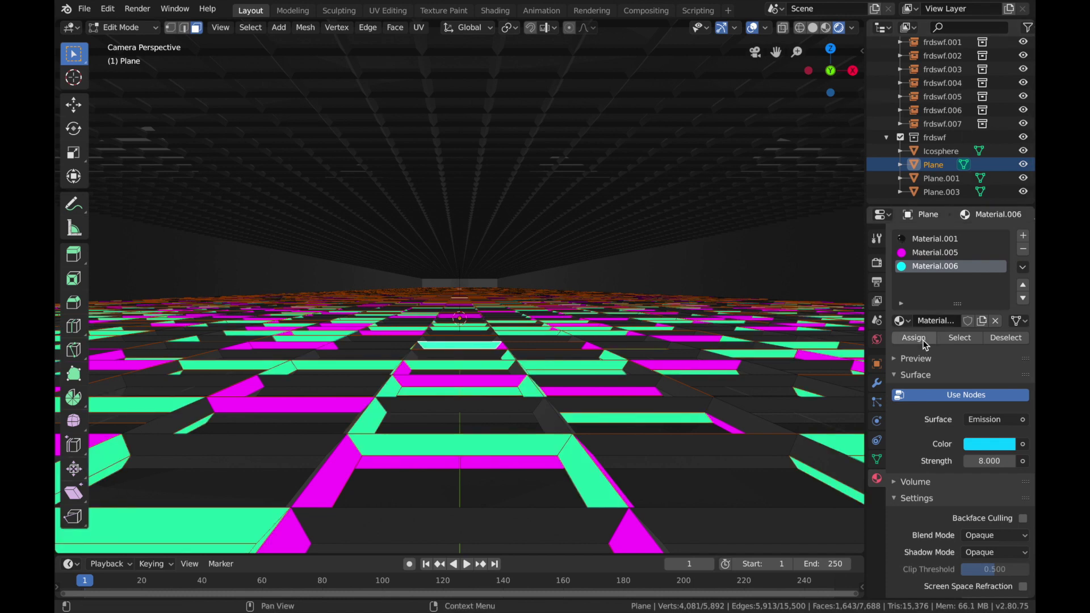
key(Tab)
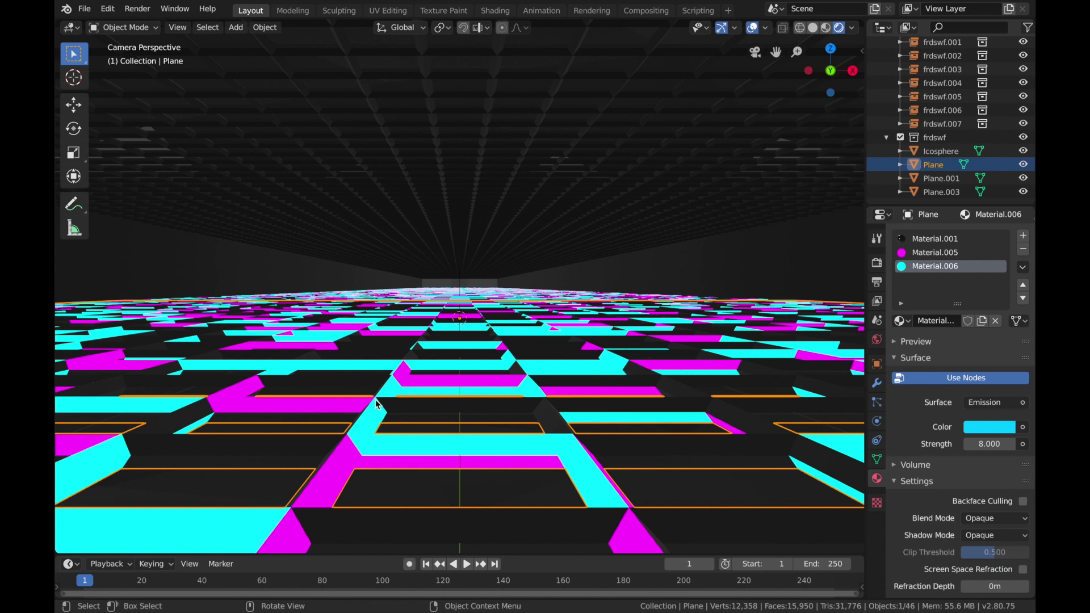
key(Tab)
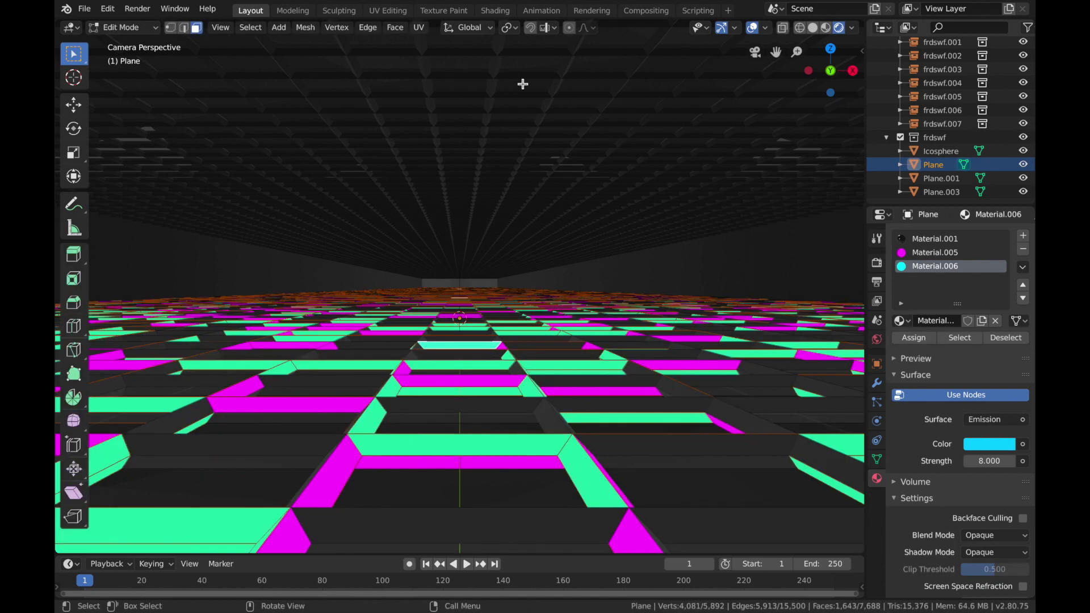
key(alt+a)
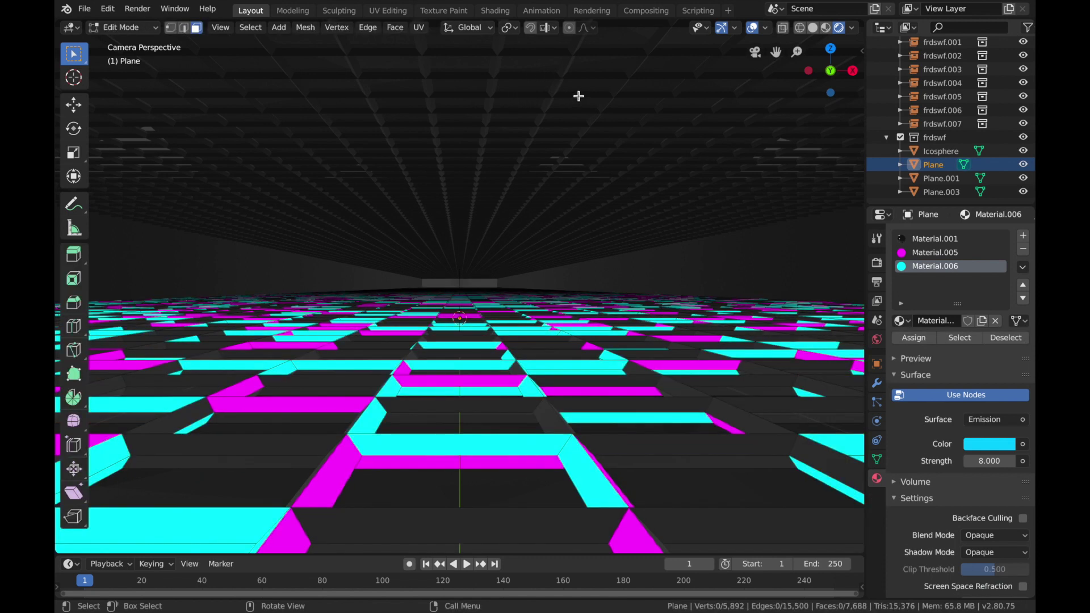
key(Tab)
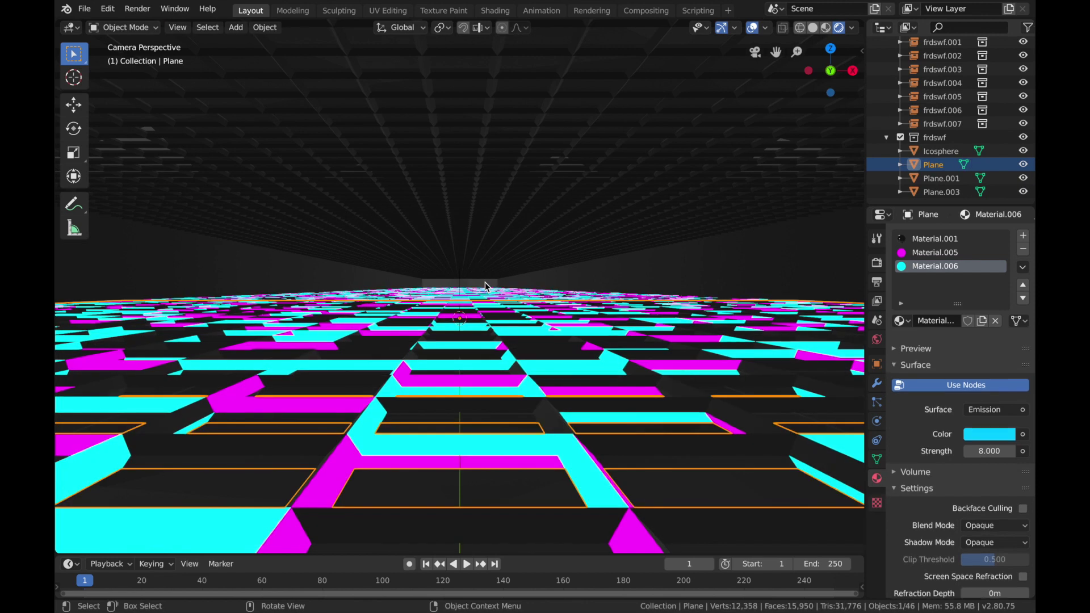
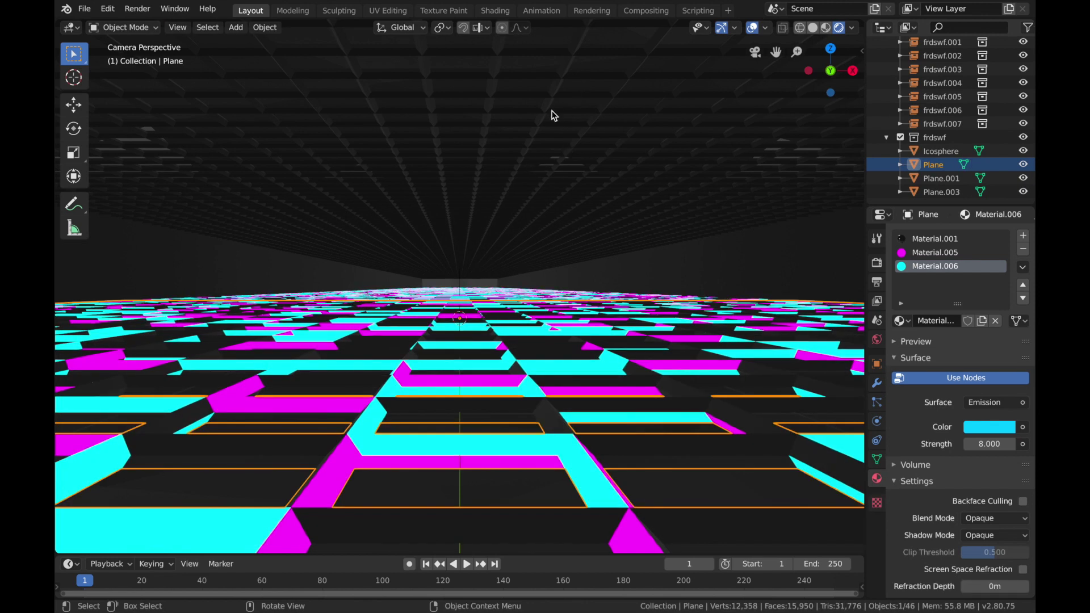
Step: In Edit Mode on the ceiling Plane.001, randomly select 13.774% of its faces with random seed 80
key(Tab)
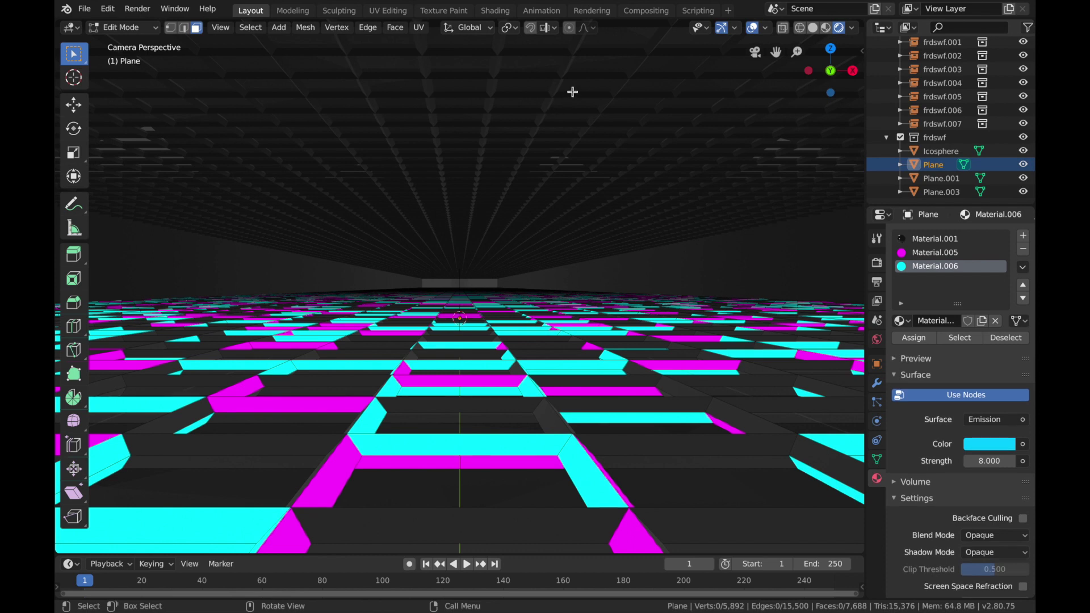
key(Tab)
click(572, 92)
key(Tab)
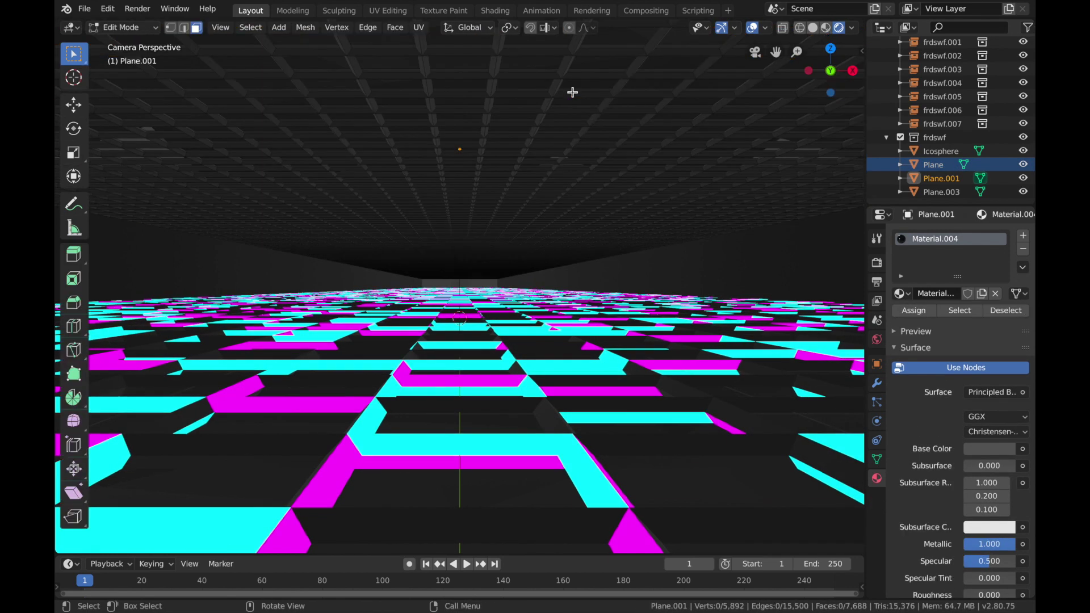
click(379, 72)
click(250, 28)
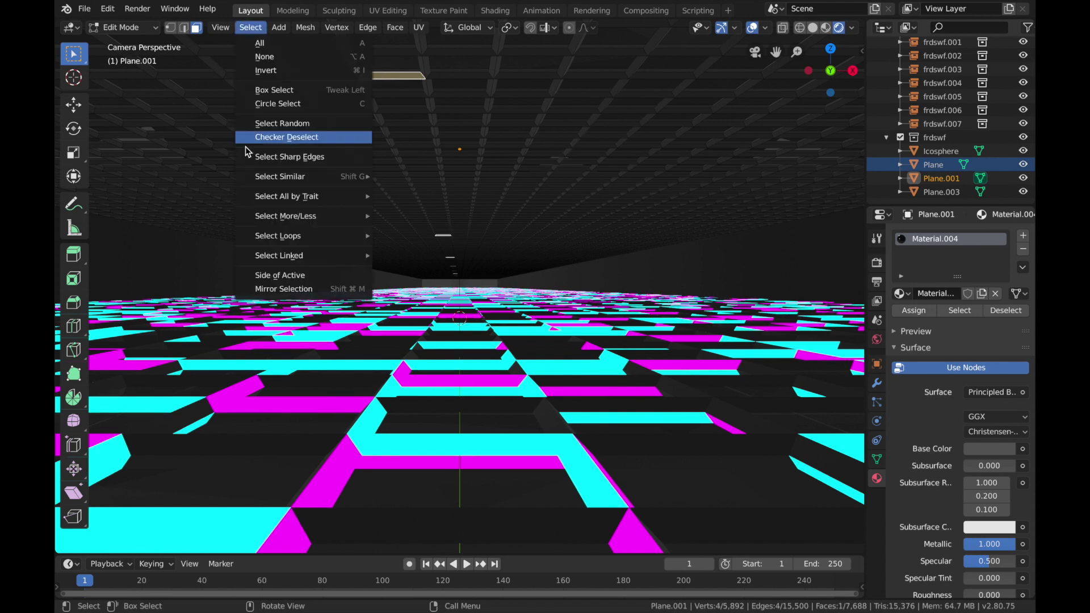
click(317, 128)
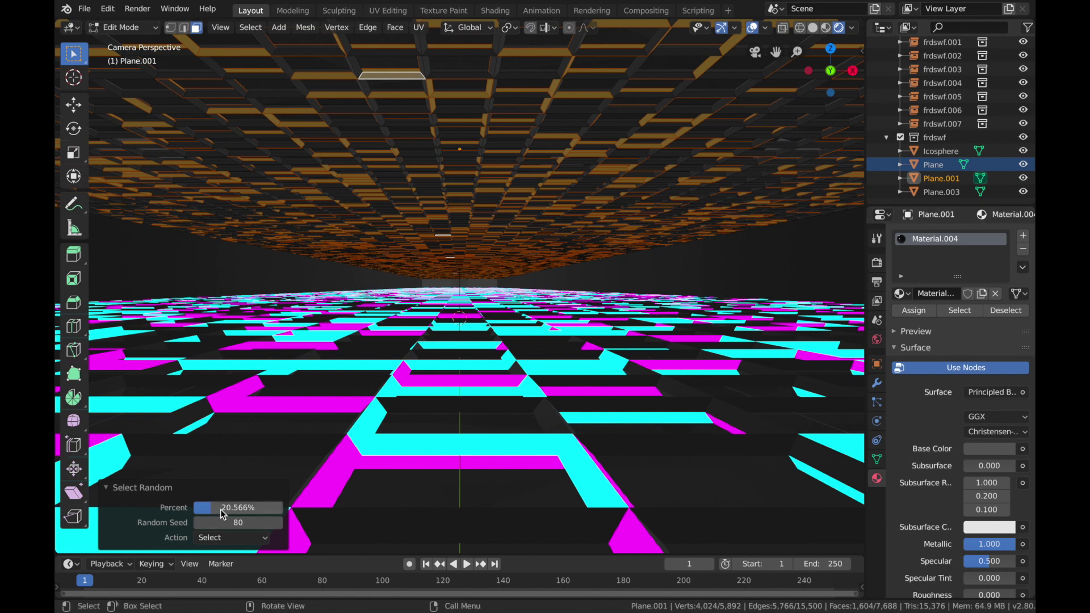
drag(238, 507, 229, 507)
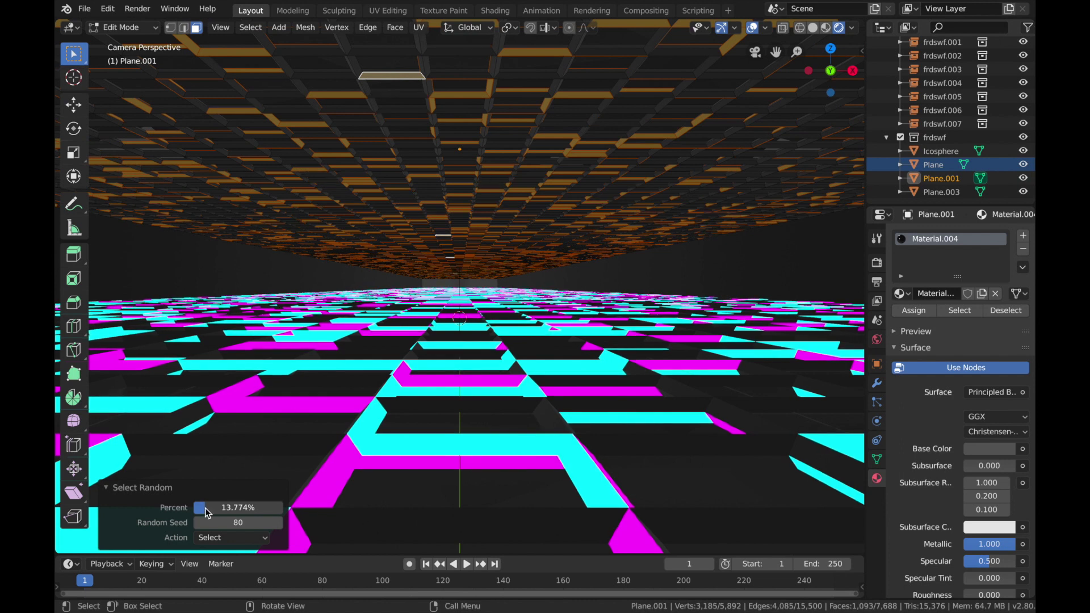
Step: Add a second material slot to Plane.001 with a new material using the Emission shader
click(1023, 235)
click(949, 324)
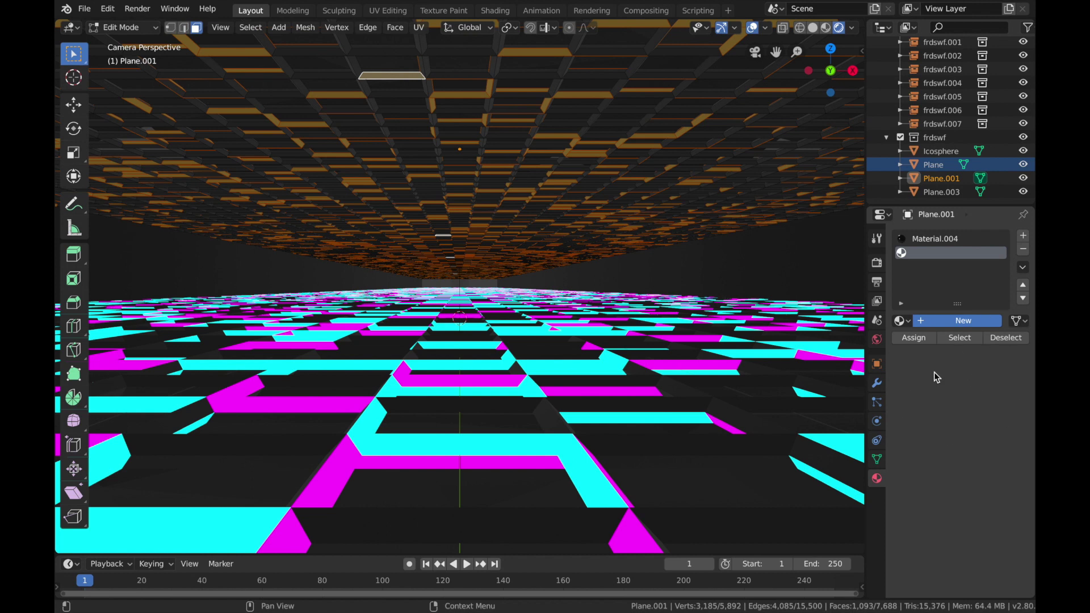
click(993, 419)
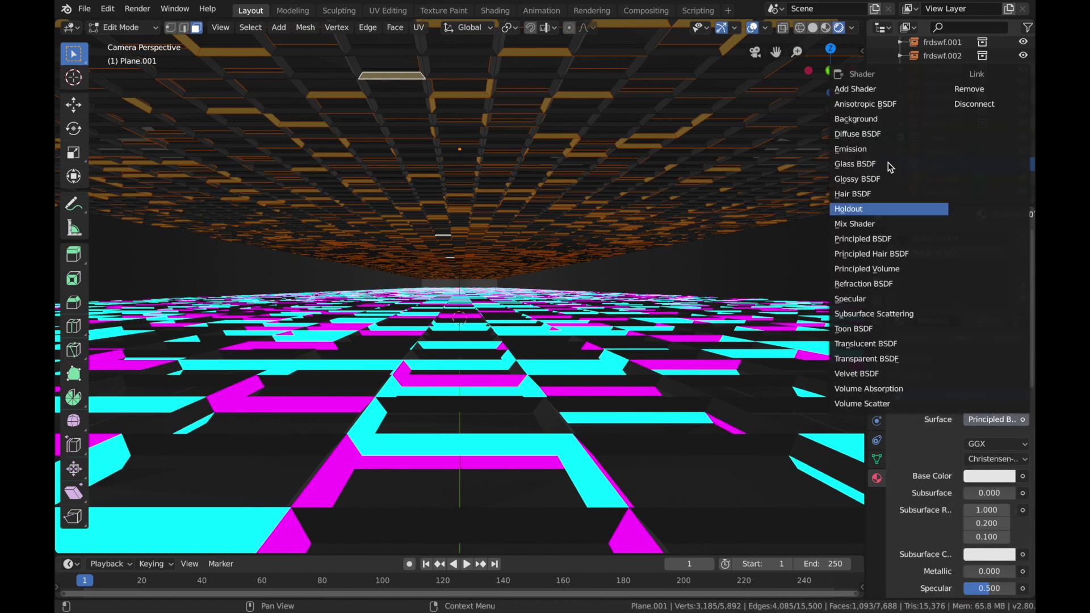
click(885, 149)
Step: Set the second material's emission to red with strength 8 and assign it to the selected ceiling faces
click(988, 445)
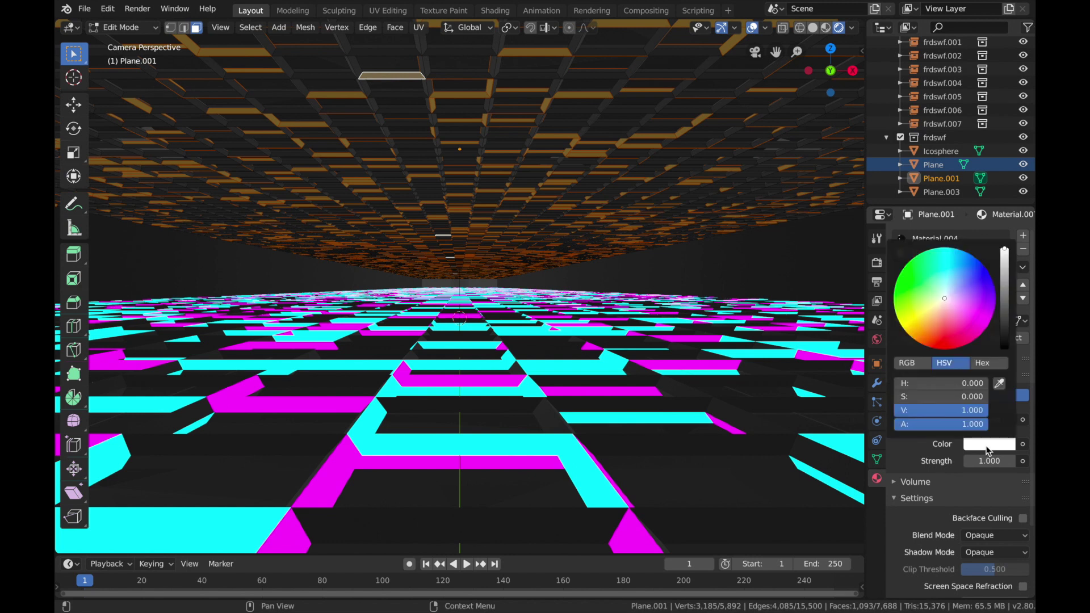
click(941, 303)
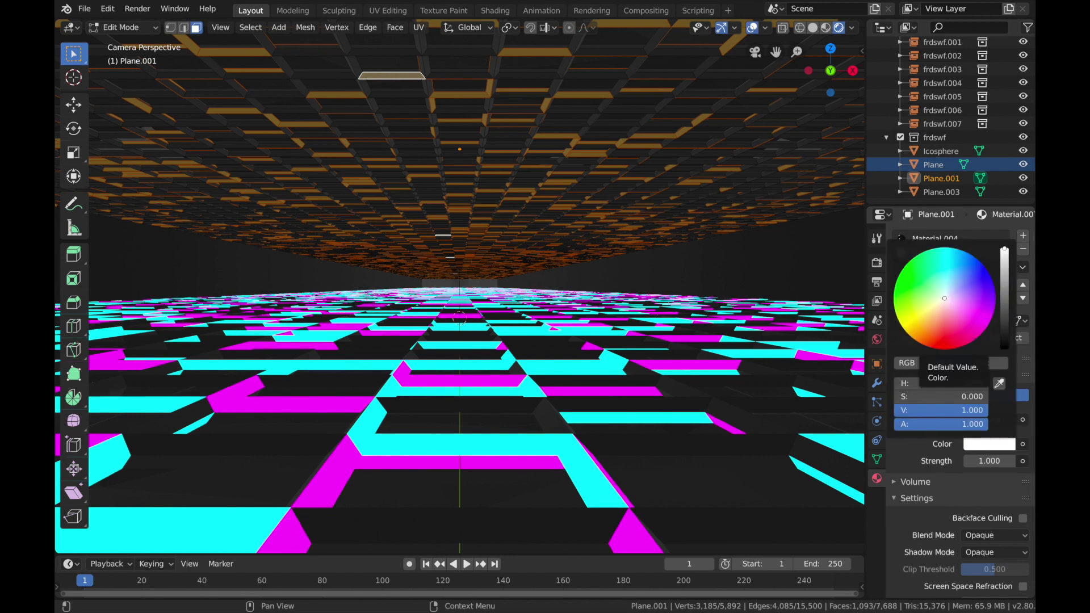
drag(941, 302, 951, 353)
click(981, 461)
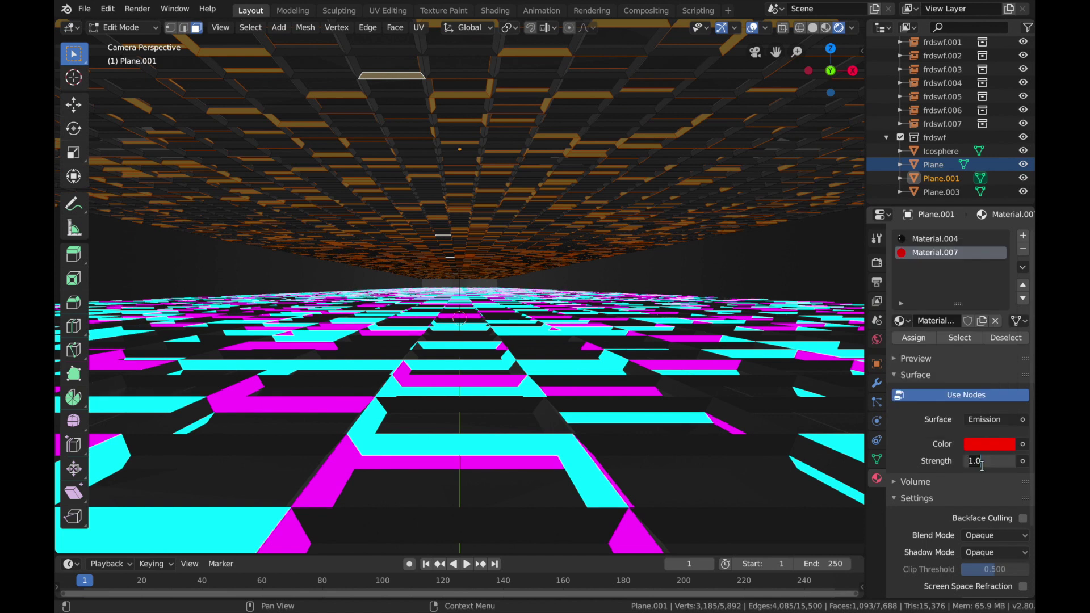
key(Return)
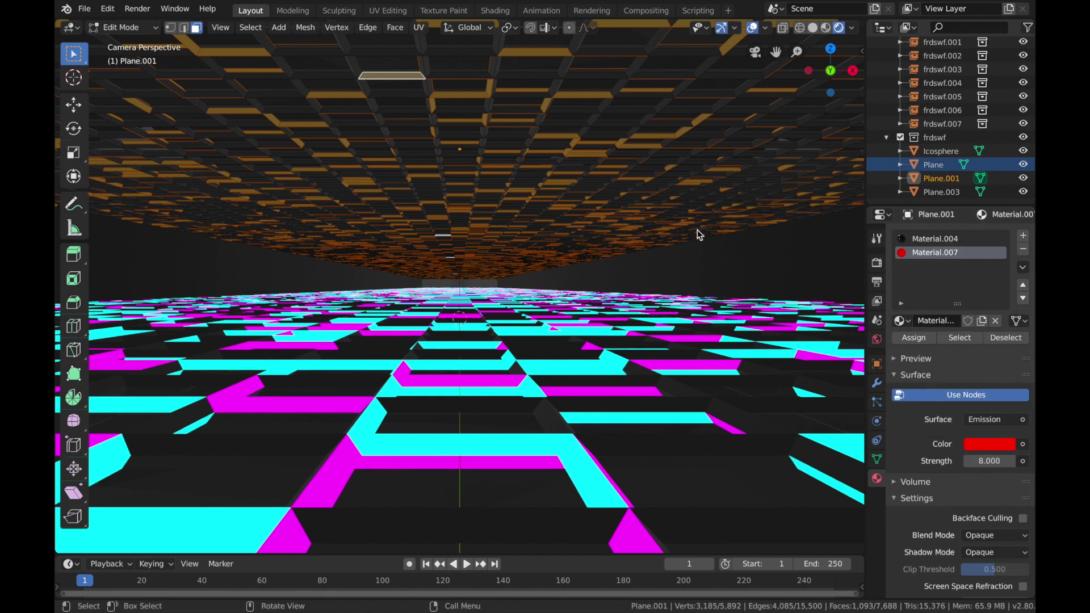
click(905, 339)
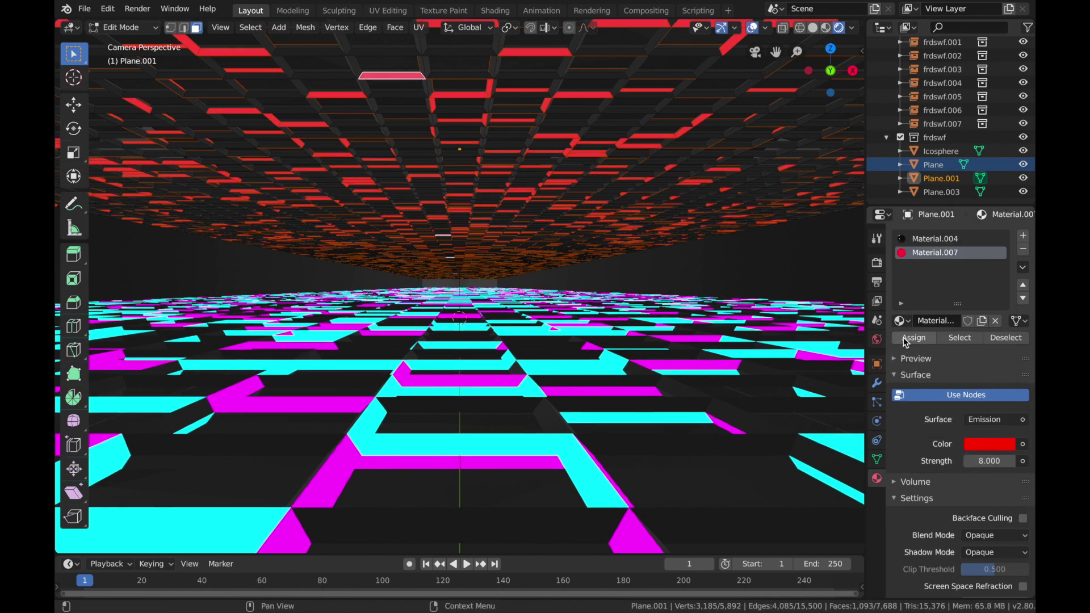
Step: Make a fresh random selection of 13.774% of the ceiling faces using random seed 104
click(611, 76)
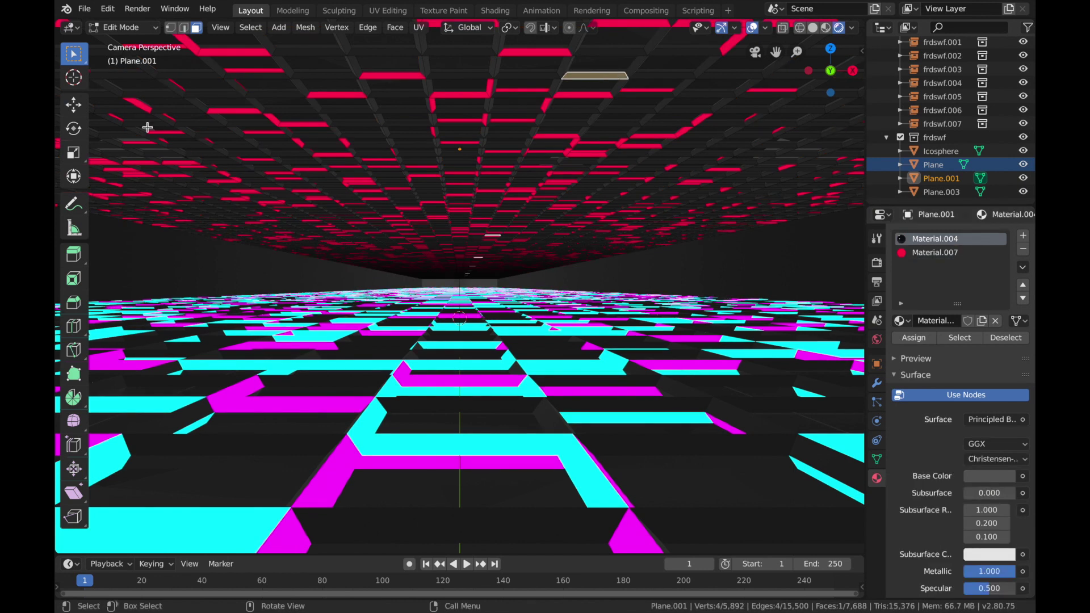
click(250, 27)
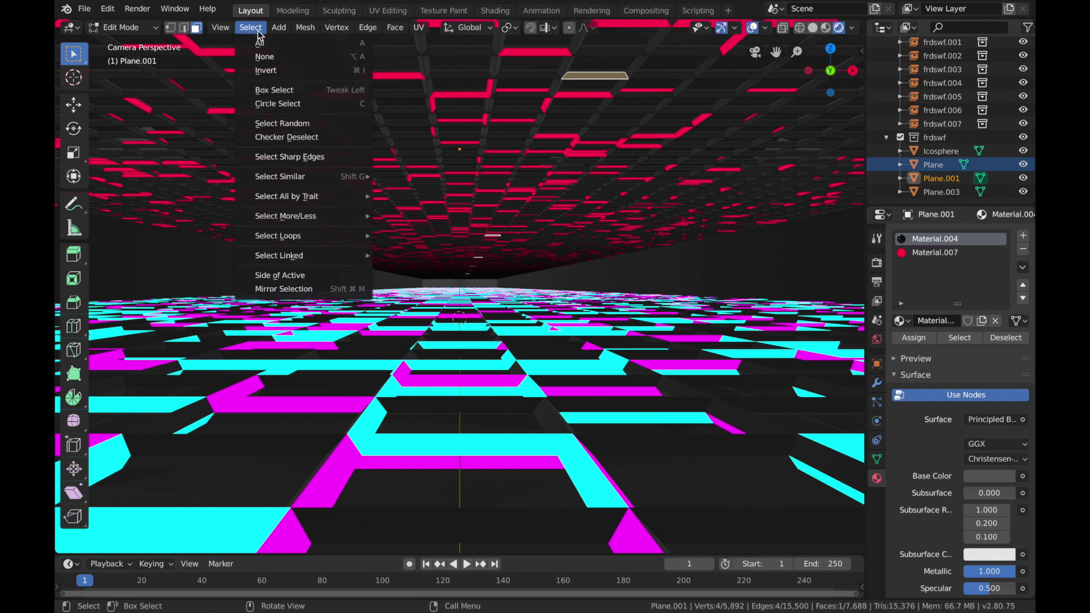
click(313, 124)
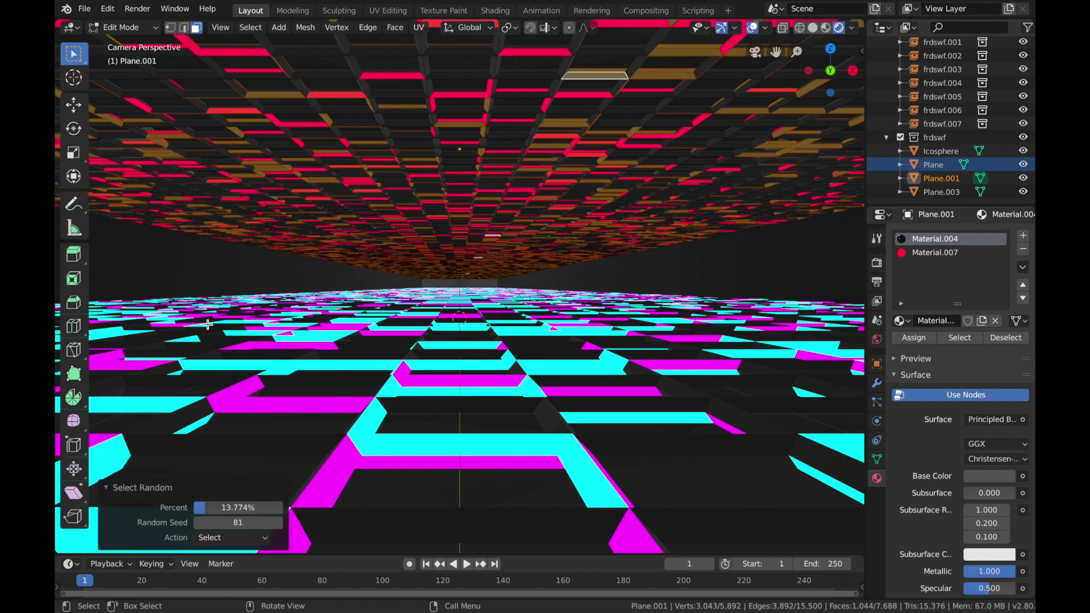
click(237, 522)
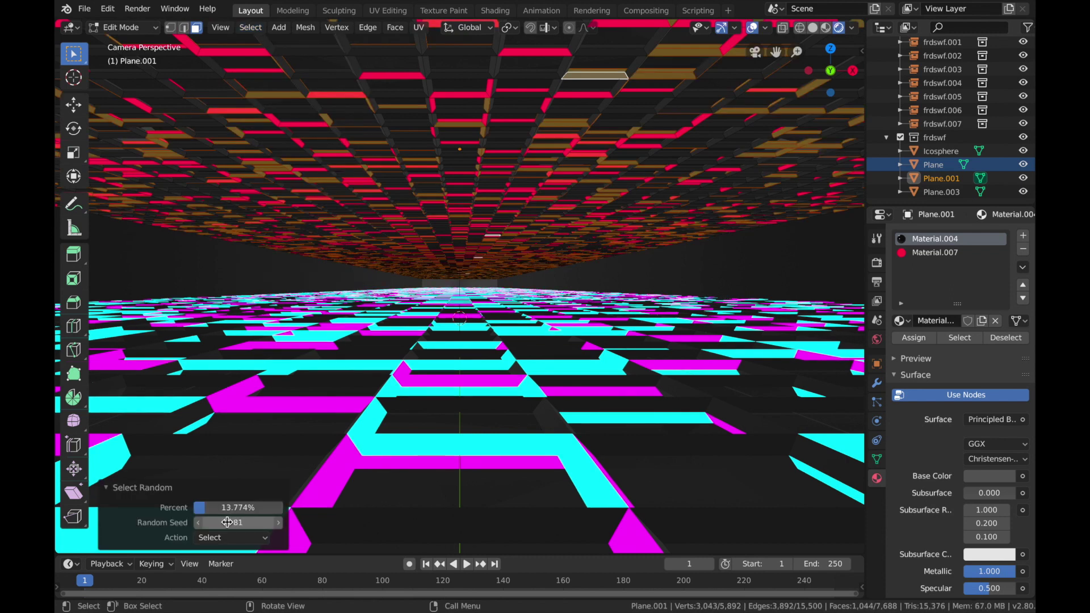
text(100)
key(Return)
drag(238, 522, 253, 523)
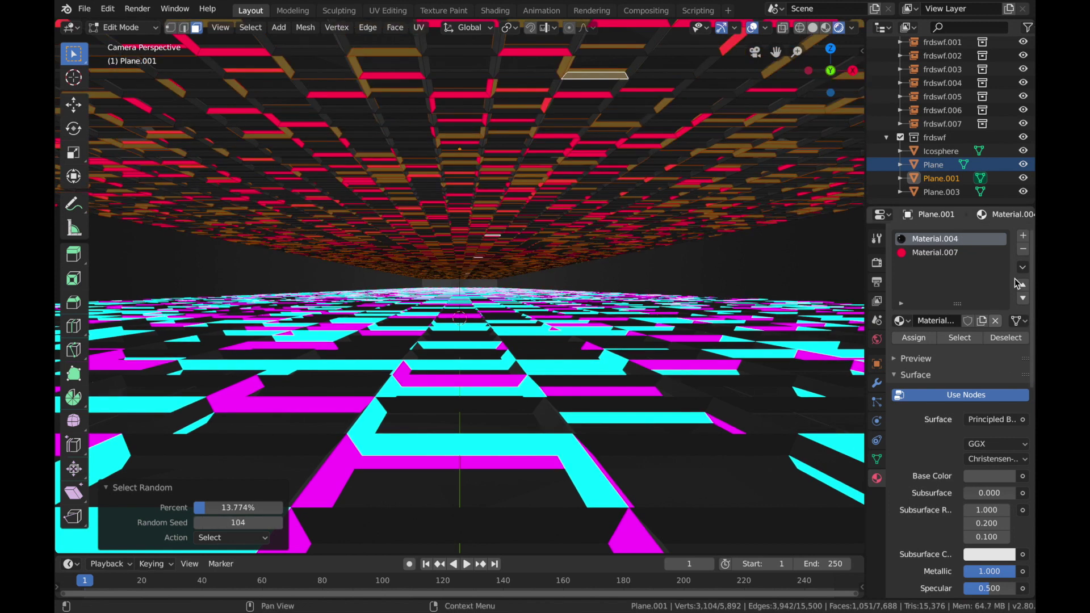
Step: Add a third material slot to Plane.001 with a new material using the Emission shader
click(1025, 235)
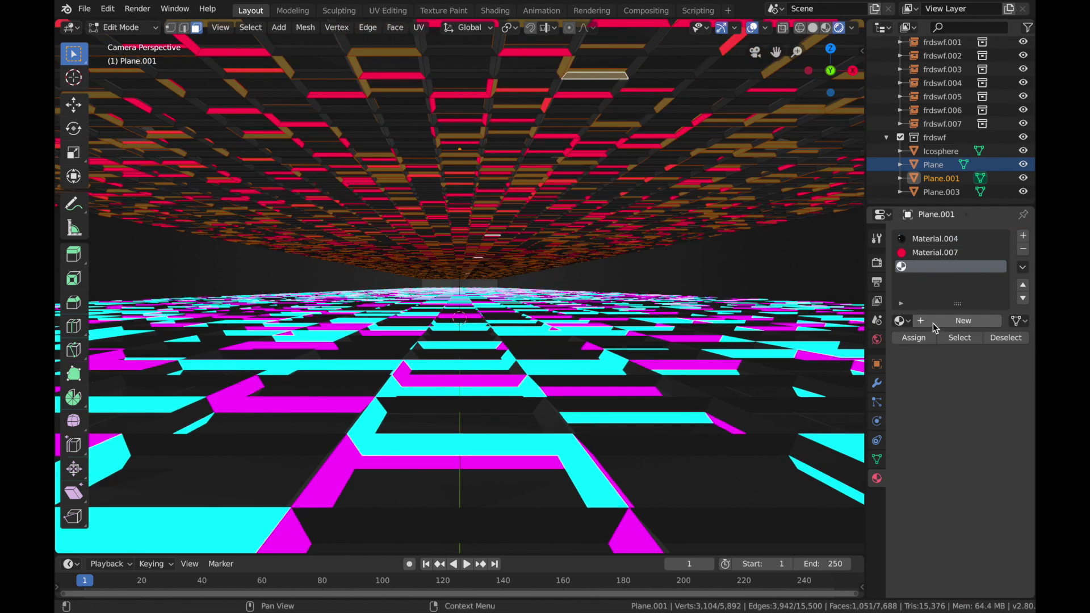
click(936, 321)
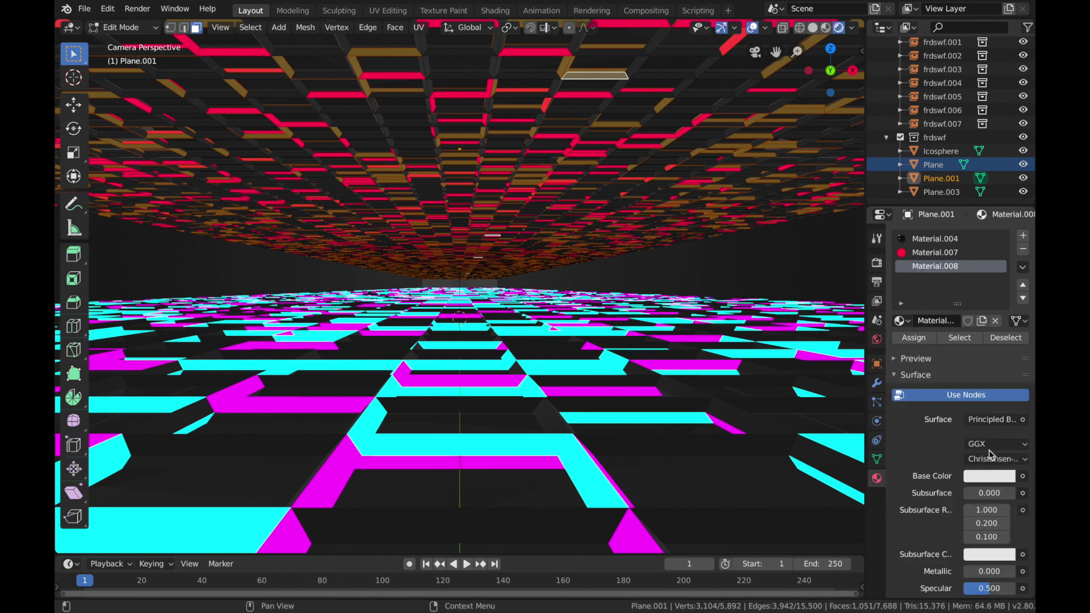
click(993, 423)
click(857, 151)
Step: Set the third material's emission to bright green with strength 8, assign it to the selected ceiling faces and return to Object Mode
click(978, 445)
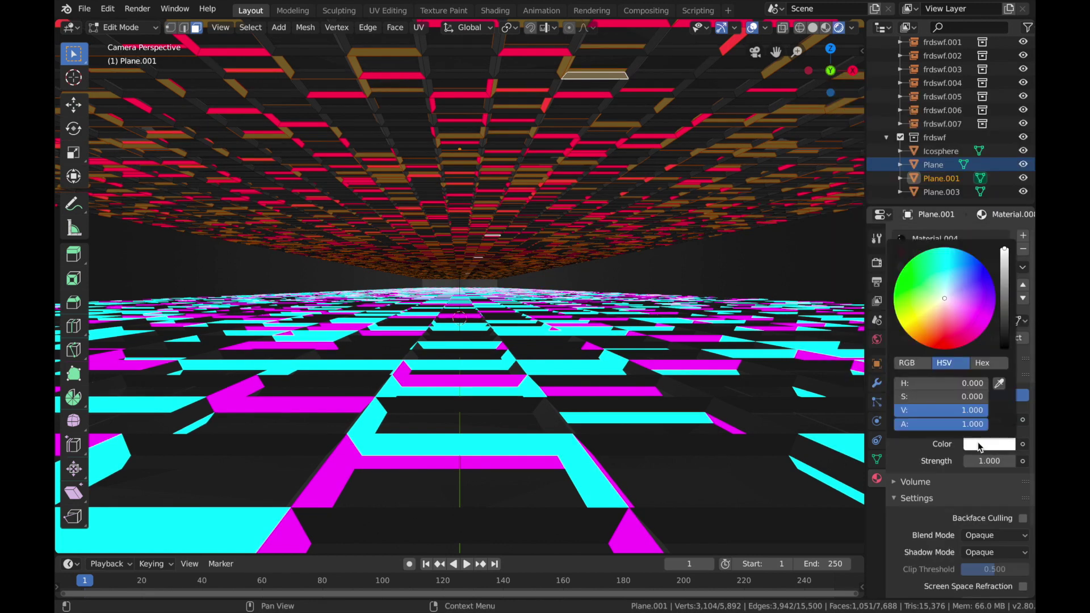
click(901, 272)
click(942, 56)
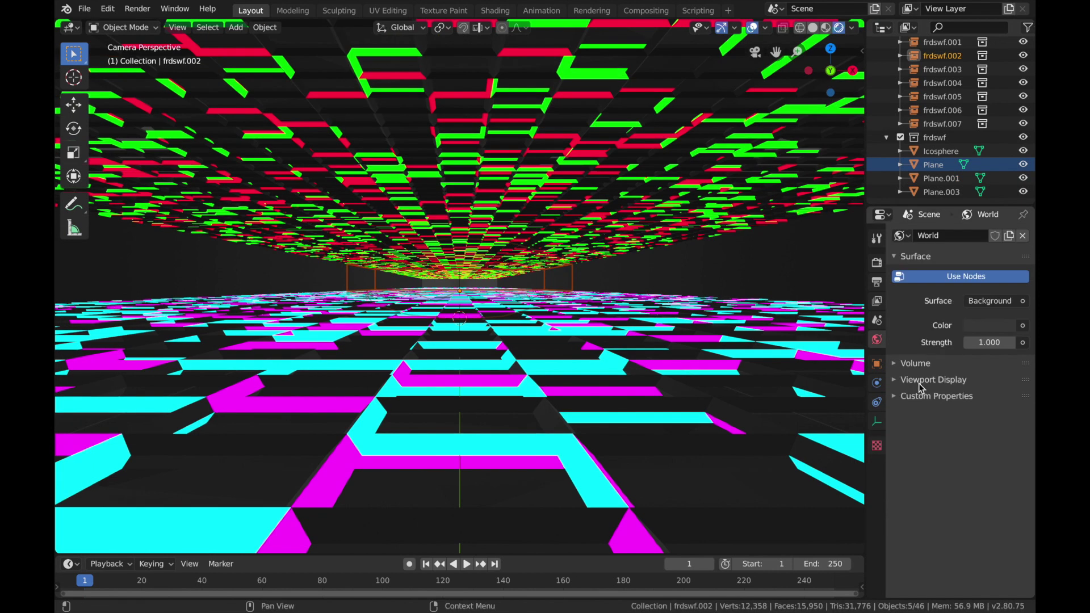
Step: Enable Ambient Occlusion, Bloom, Screen Space Reflections and Motion Blur in the Eevee render settings, and set the Bloom intensity to 0.020
click(877, 263)
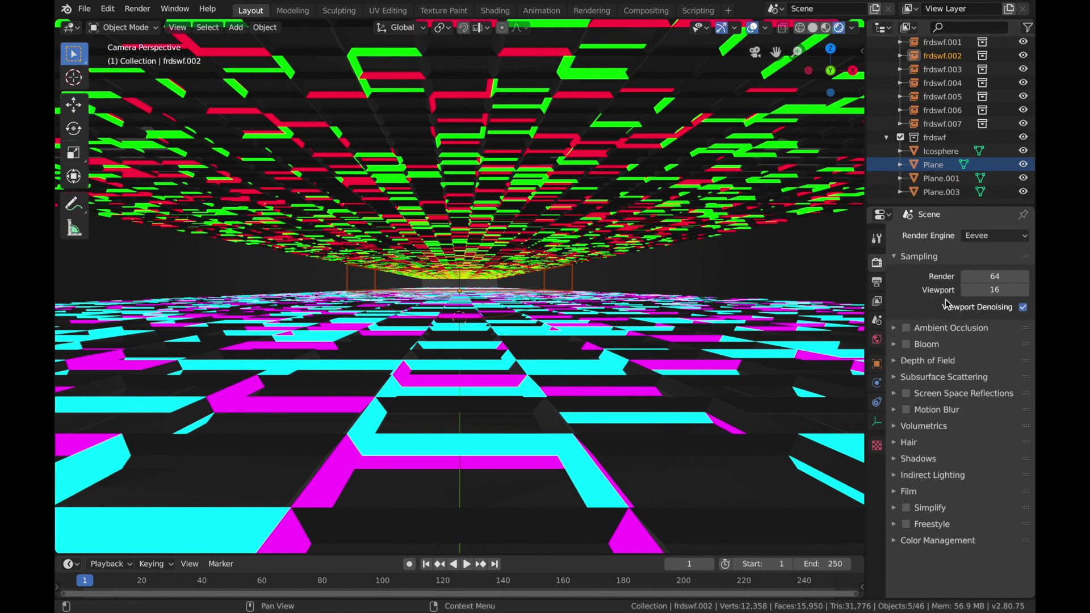
click(907, 332)
click(906, 344)
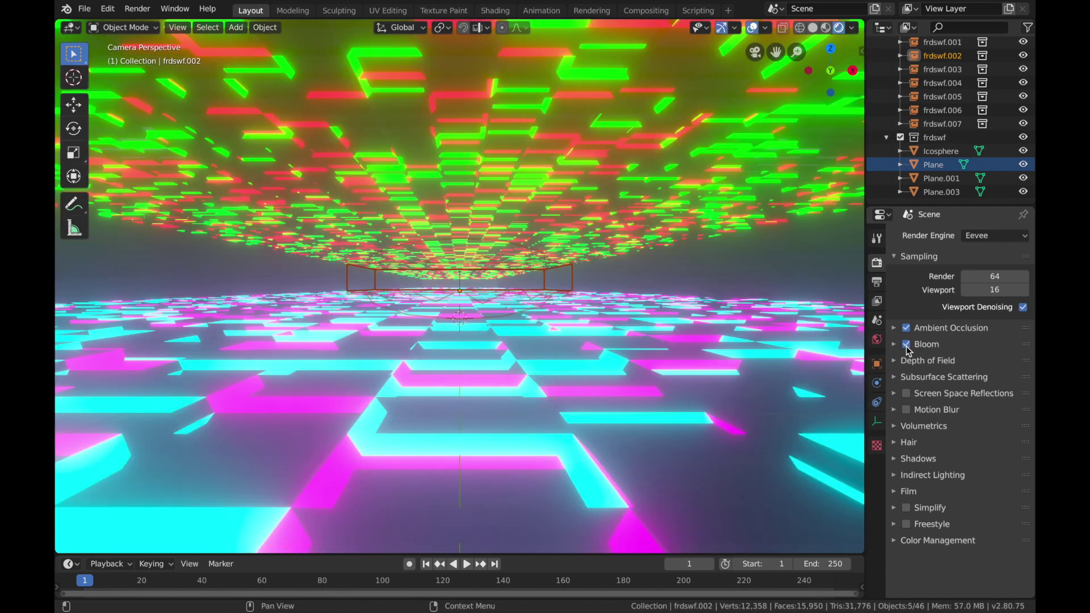
click(907, 410)
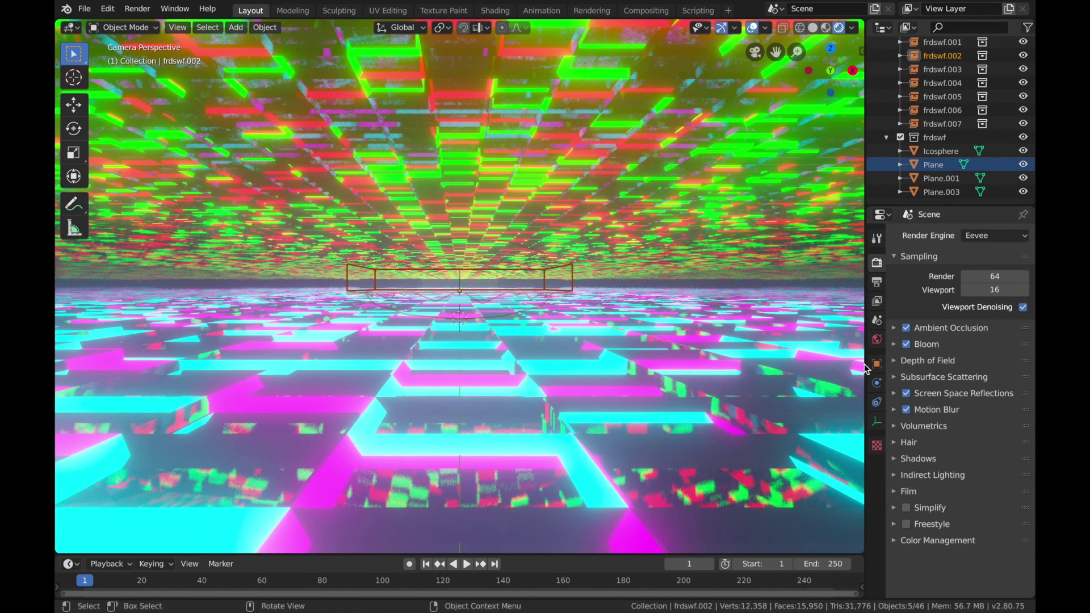
click(894, 344)
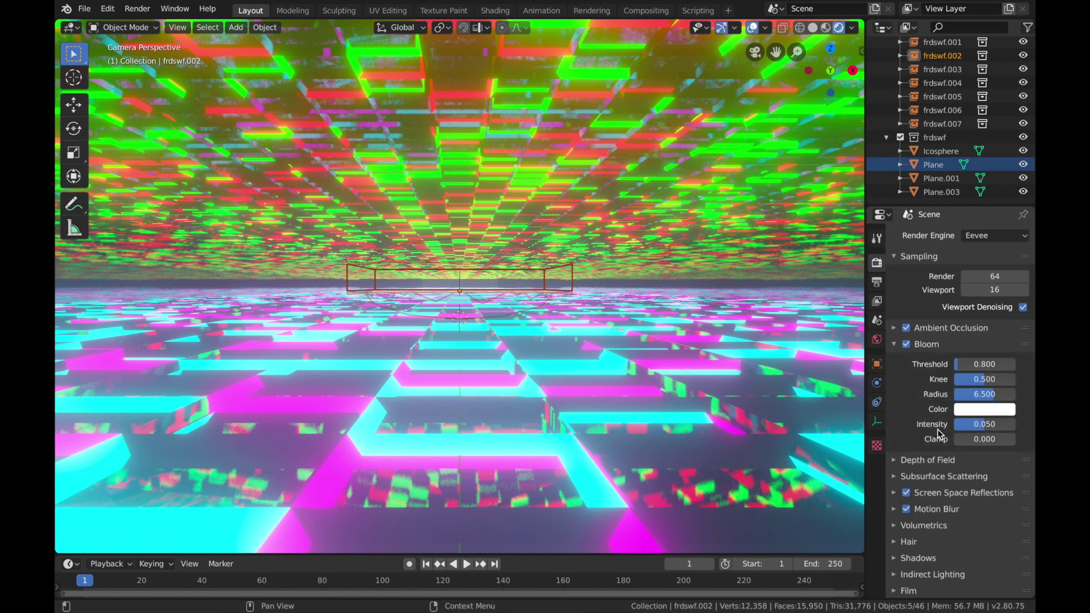
drag(971, 424, 959, 429)
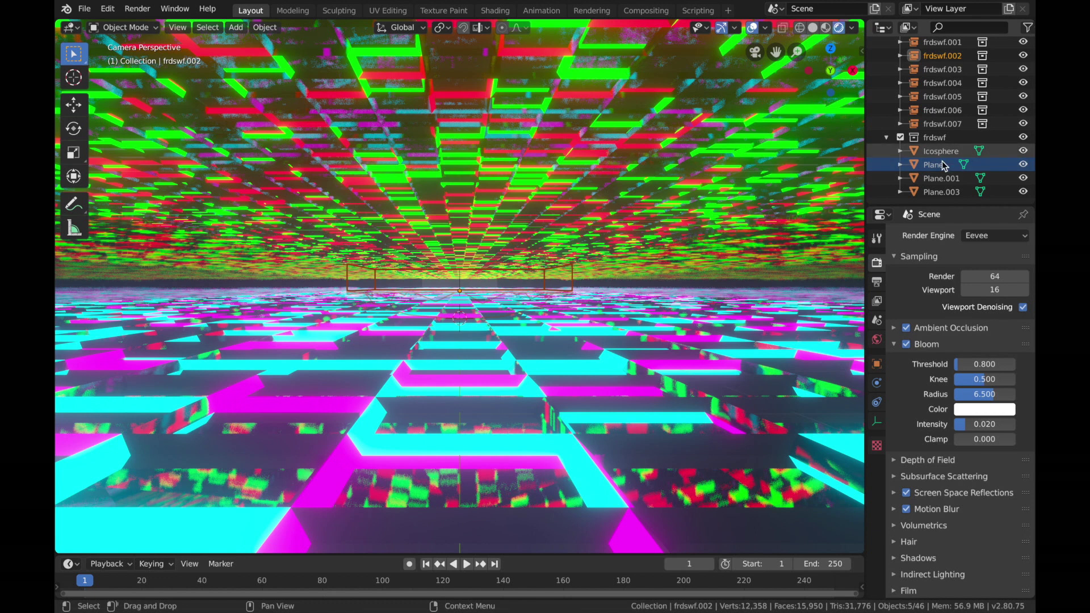
Step: Set the emission strength of the floor Plane's cyan material to 5
click(937, 180)
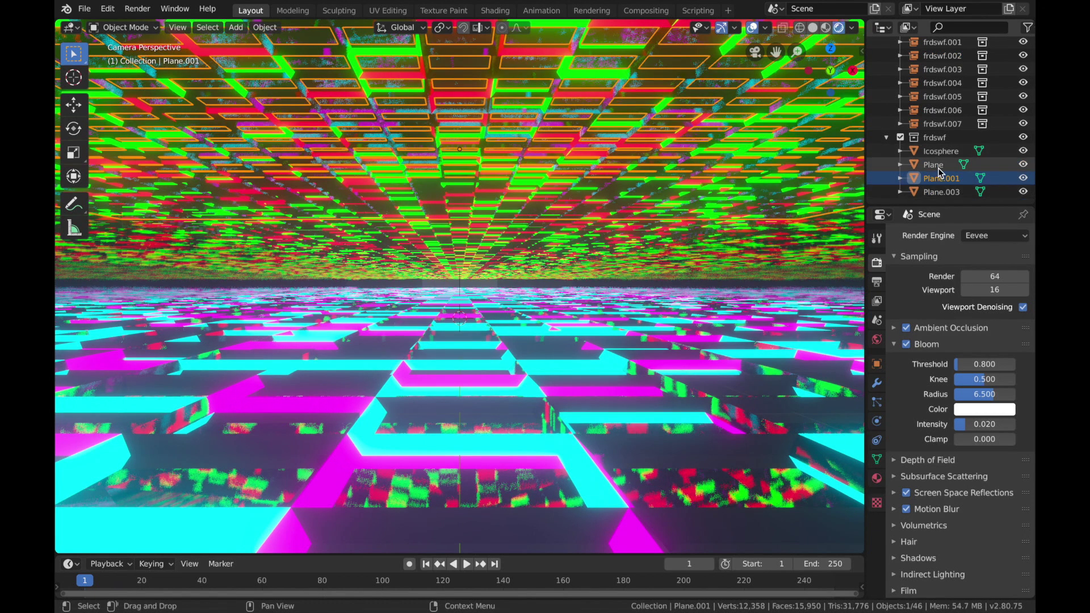
click(938, 166)
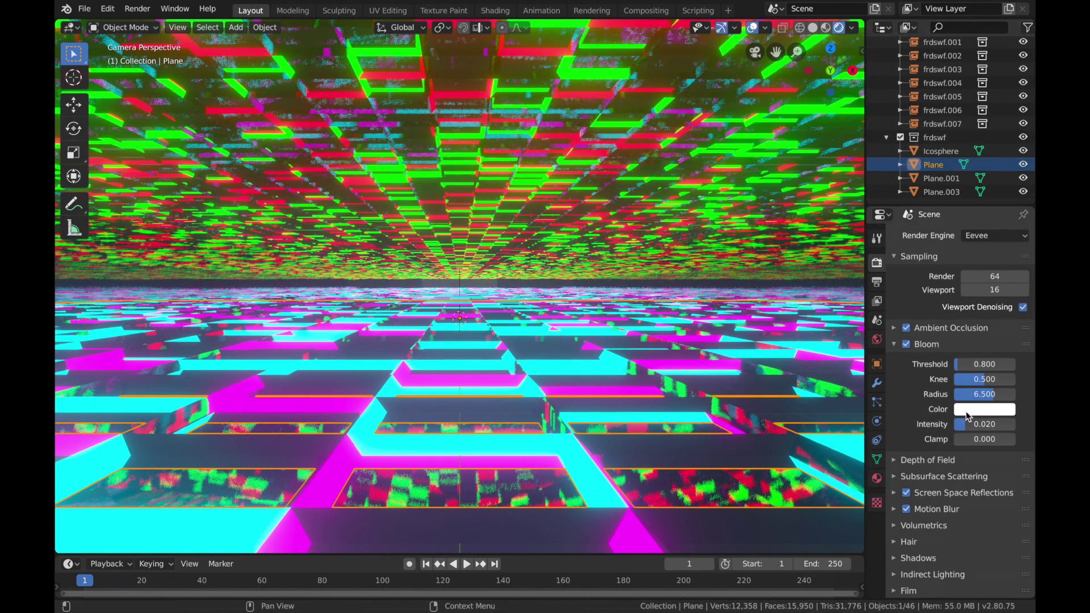
click(877, 478)
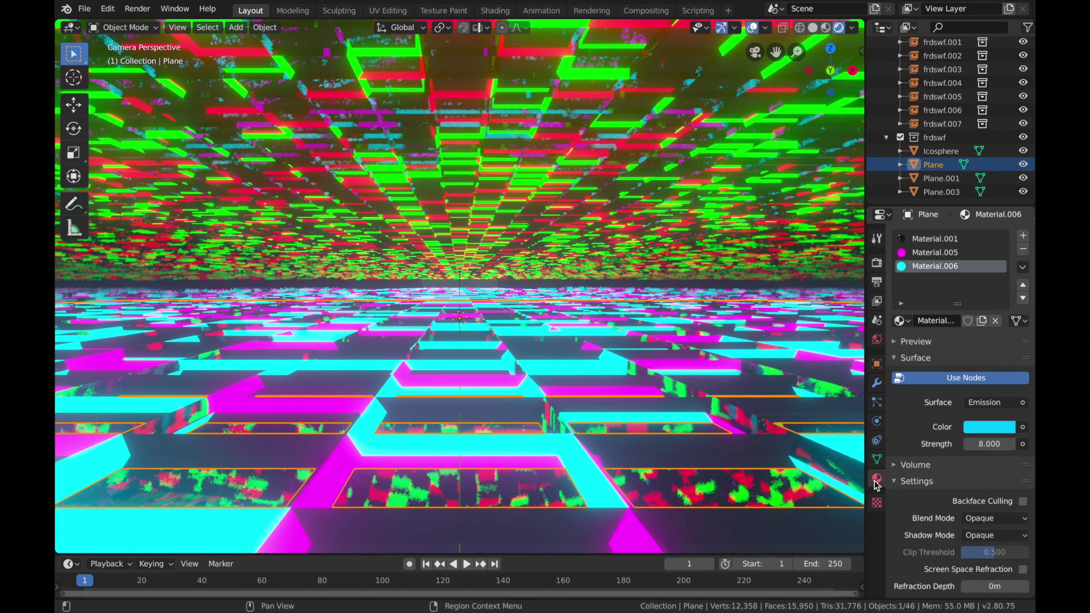
click(990, 446)
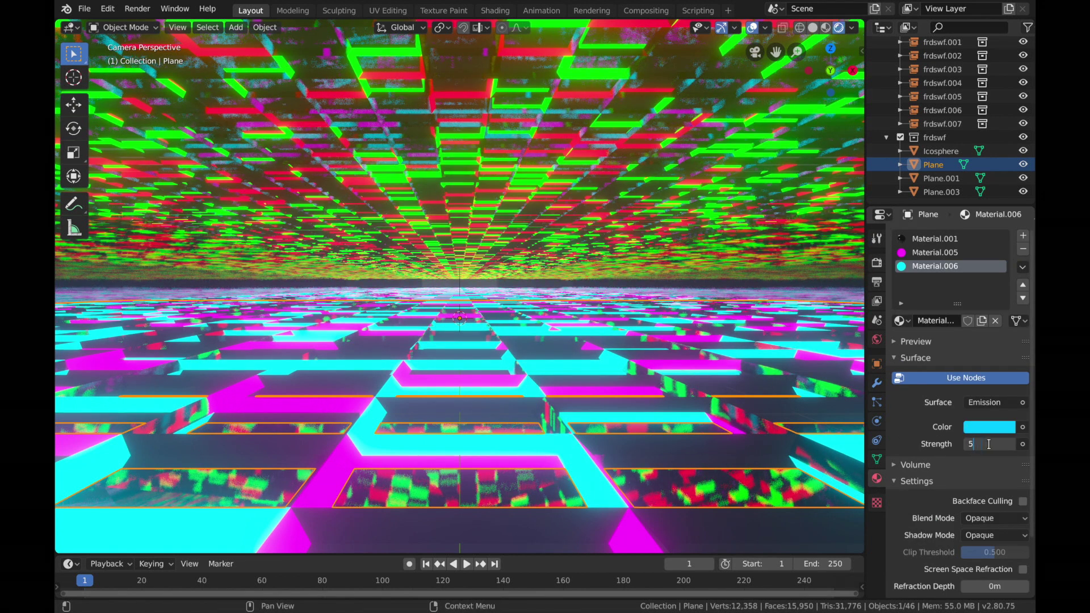
text(5)
key(Return)
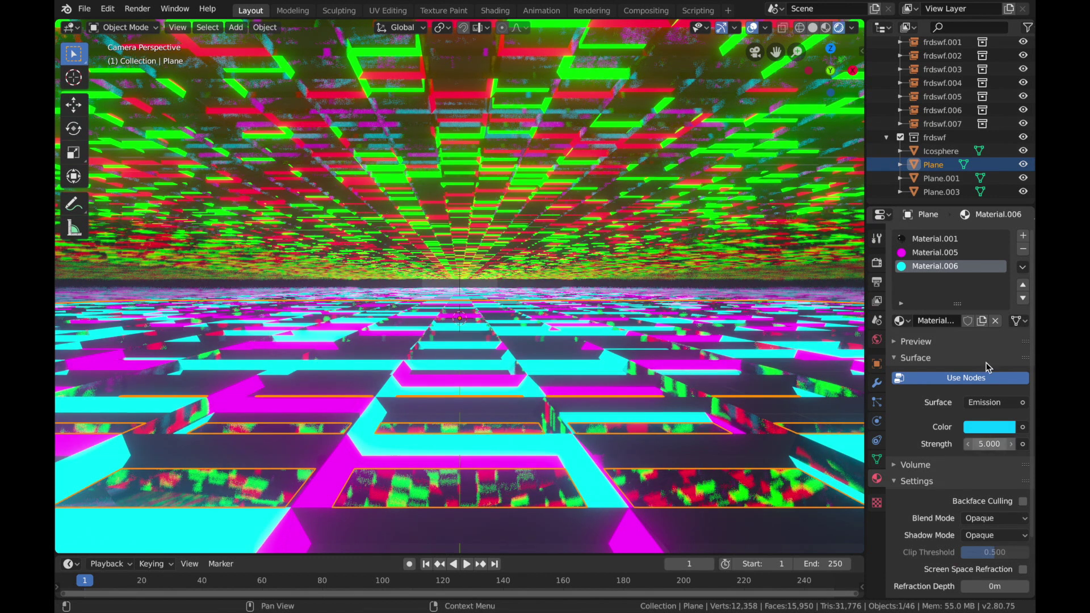
Step: Reduce the emission strength of the floor Plane's magenta material to match its cyan material
click(935, 252)
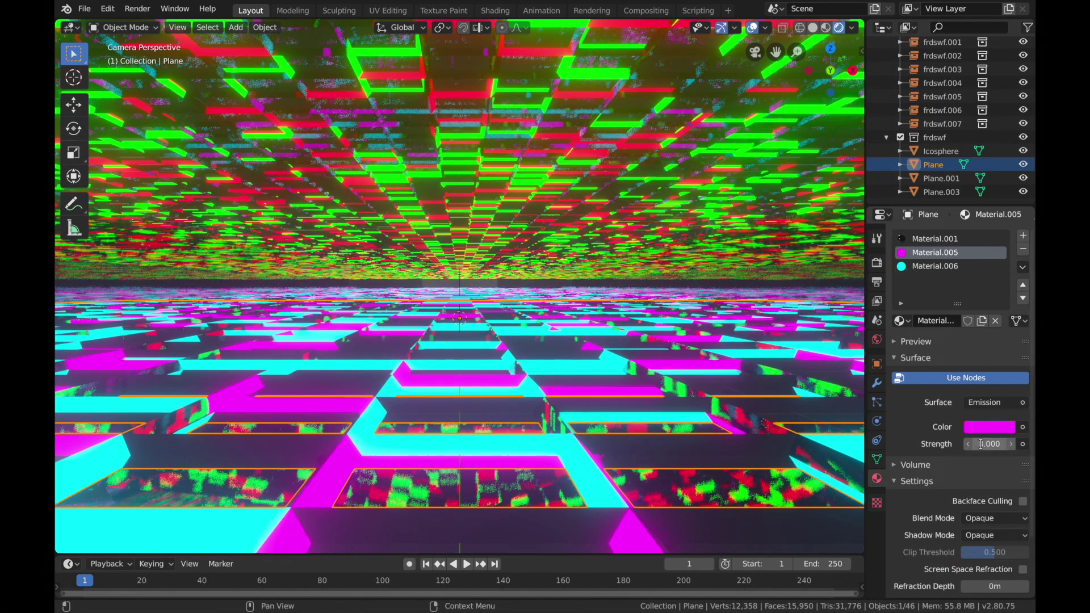
click(981, 444)
text(8.0)
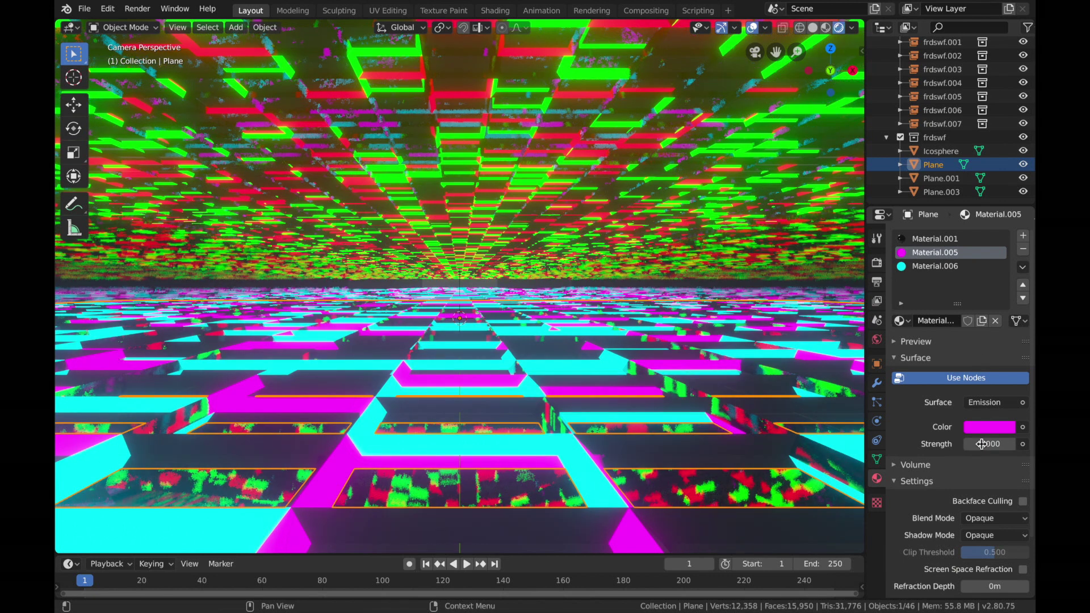
key(Return)
Step: Set the emission strength of the ceiling Plane.001's red material to 5
click(940, 178)
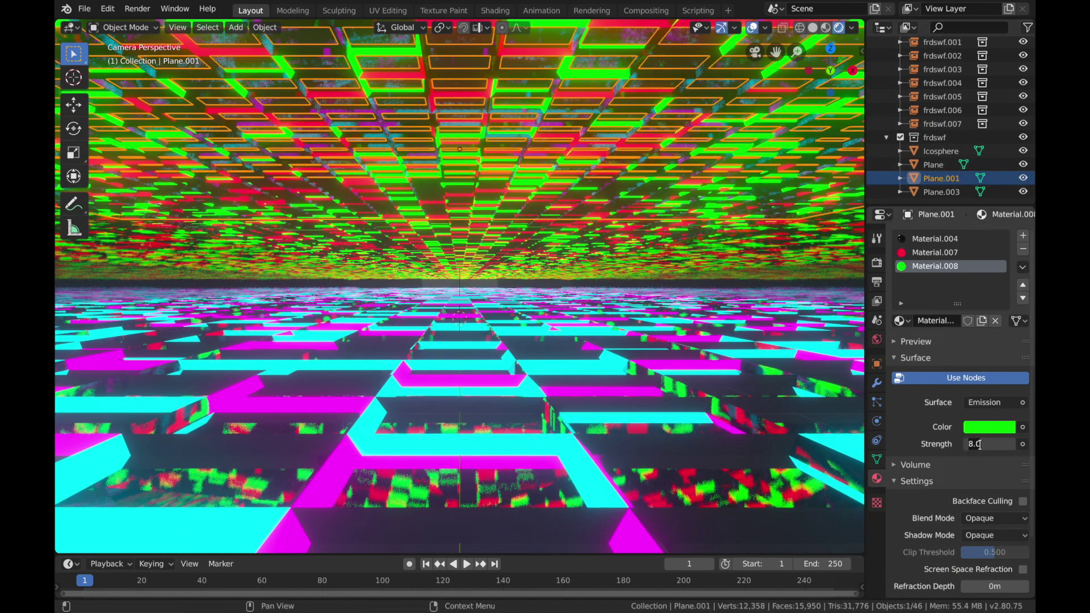
click(935, 252)
click(986, 444)
text(8.0)
key(Return)
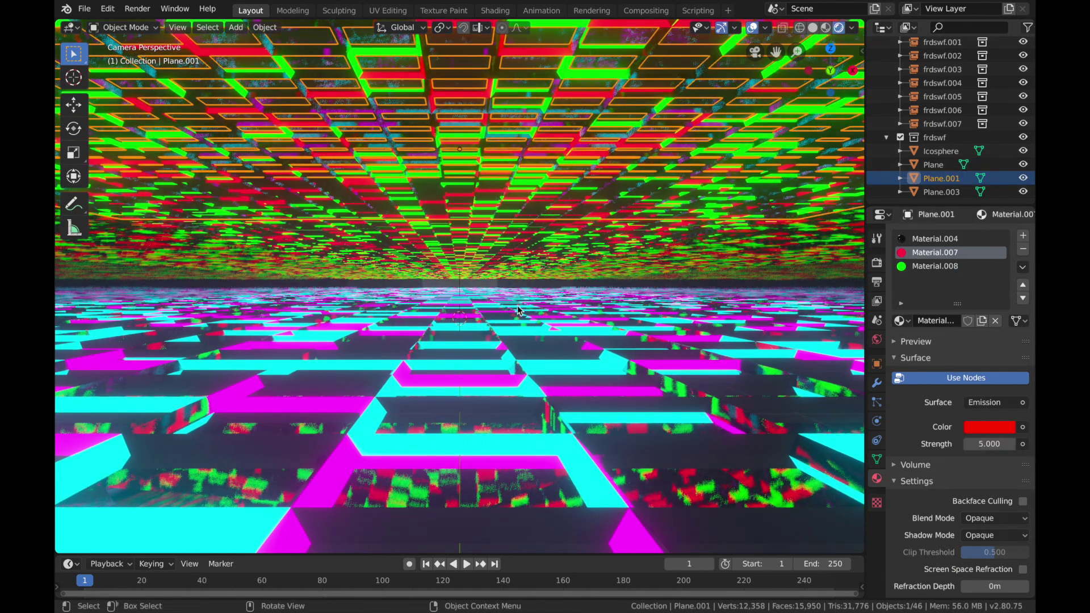
Step: Set the World background colour to black
click(483, 282)
click(877, 339)
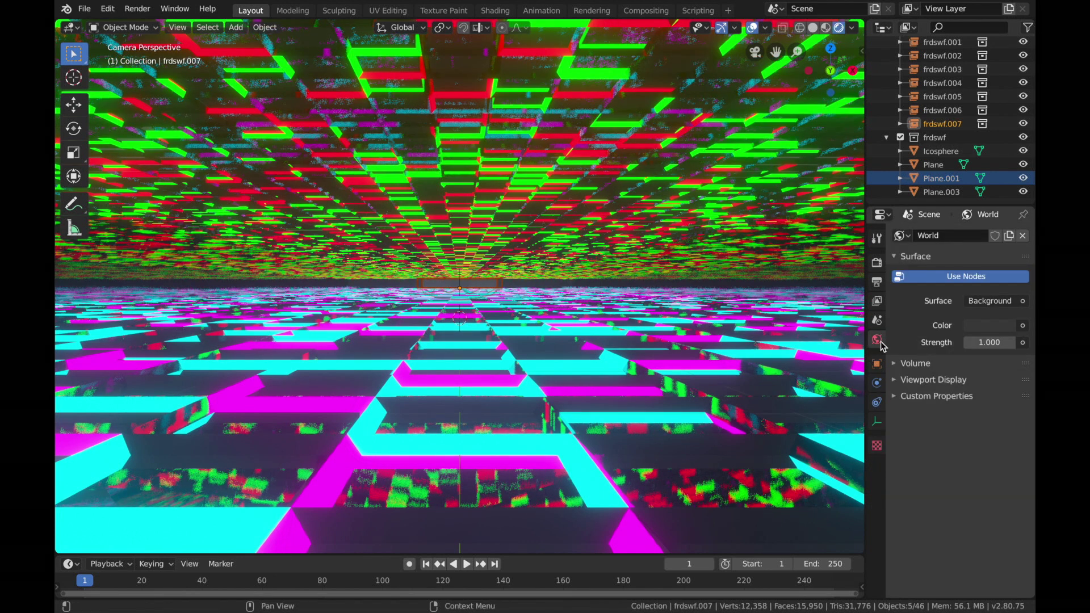
click(980, 327)
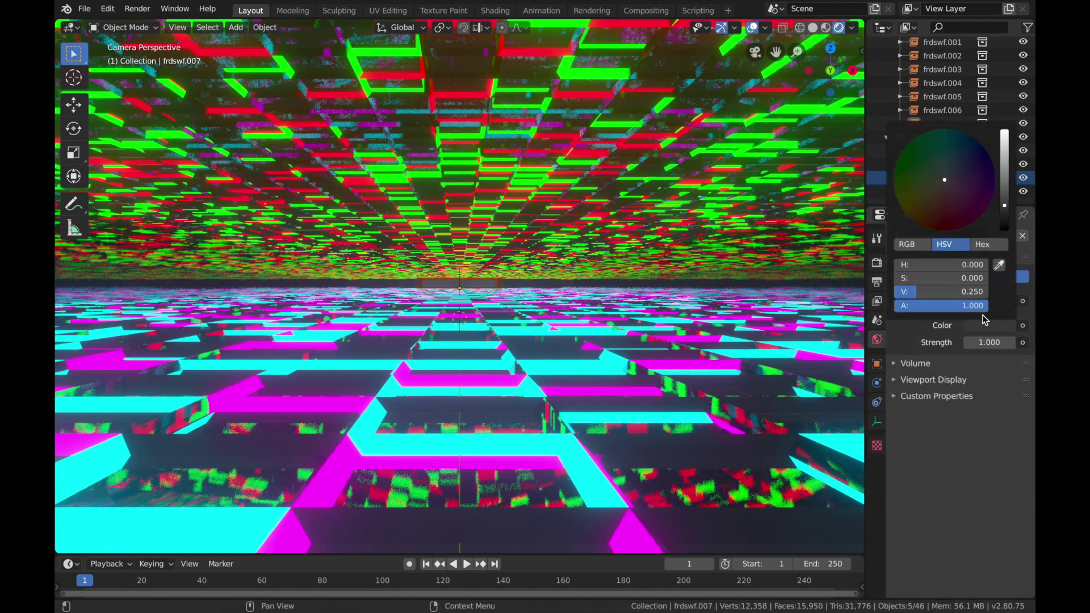
drag(1004, 209, 1005, 229)
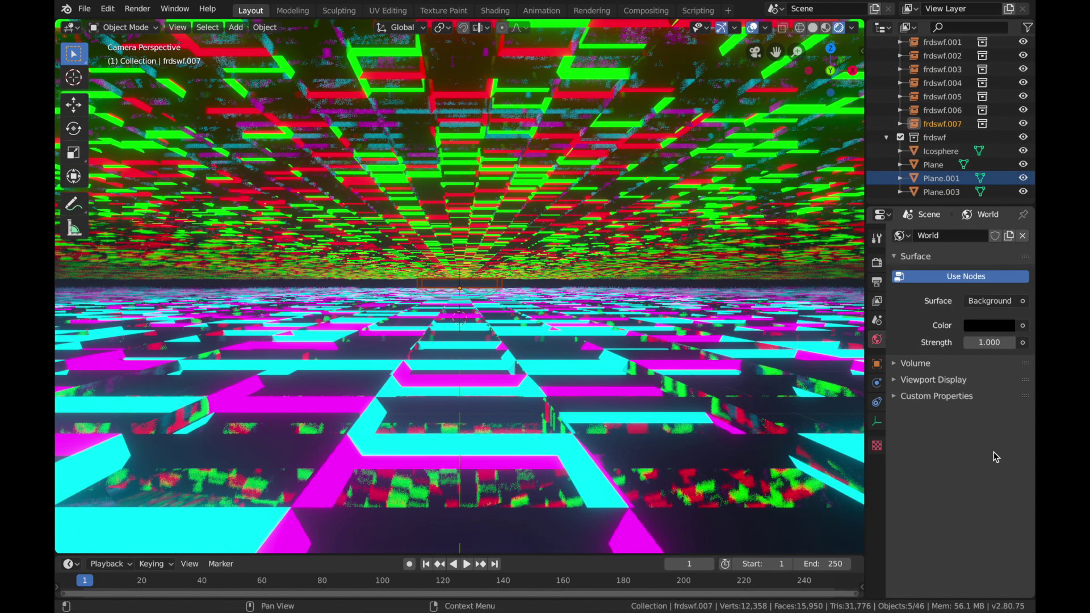
Step: Select the sphere at the far end of the tunnel, view it close up, and open a Shader Editor beside the 3D view
click(463, 284)
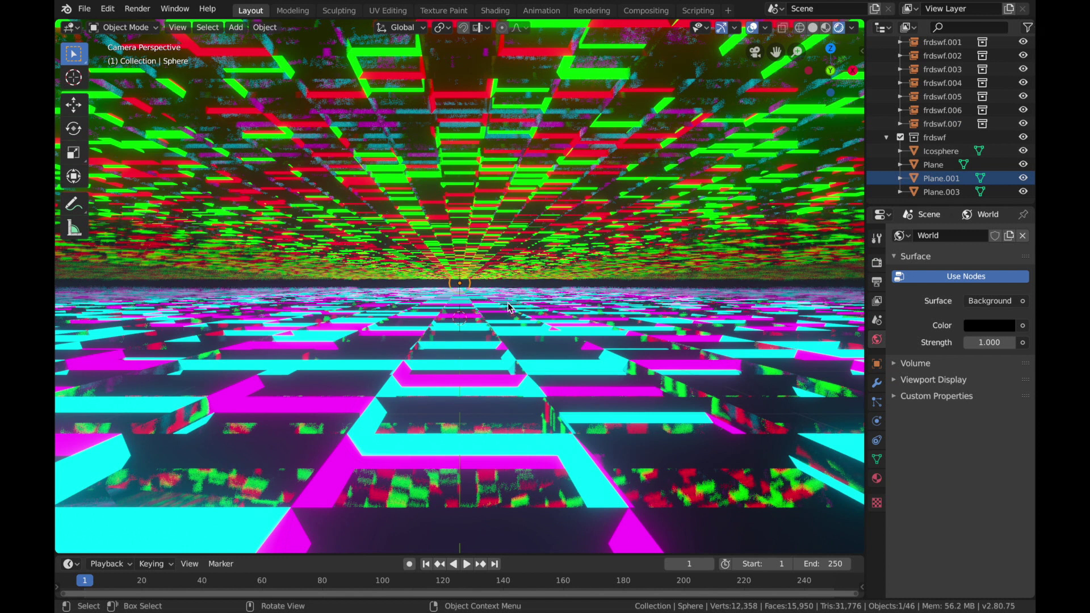
key(grave)
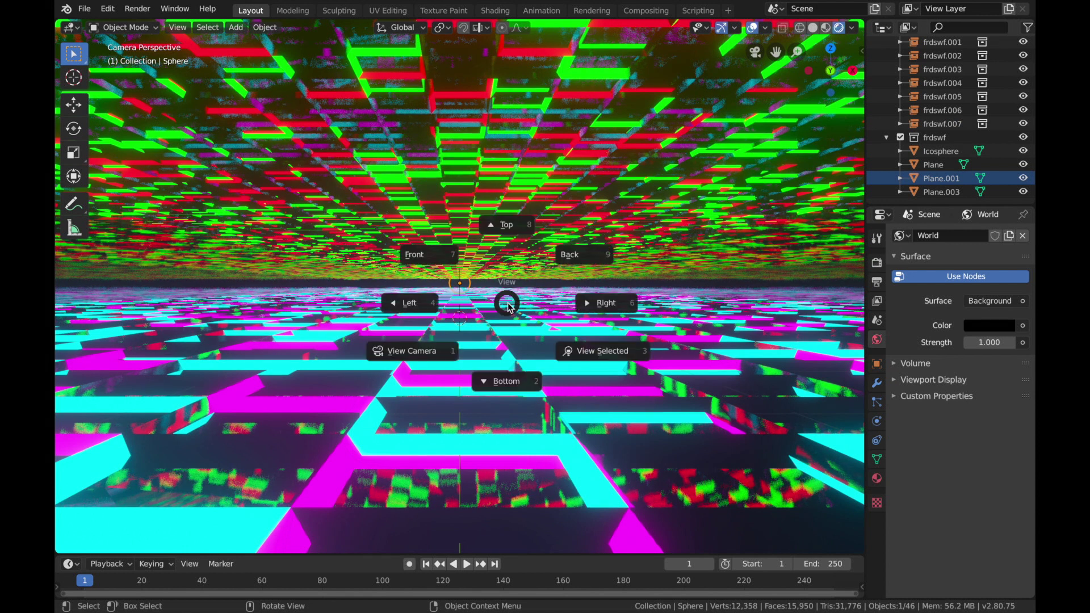
click(476, 271)
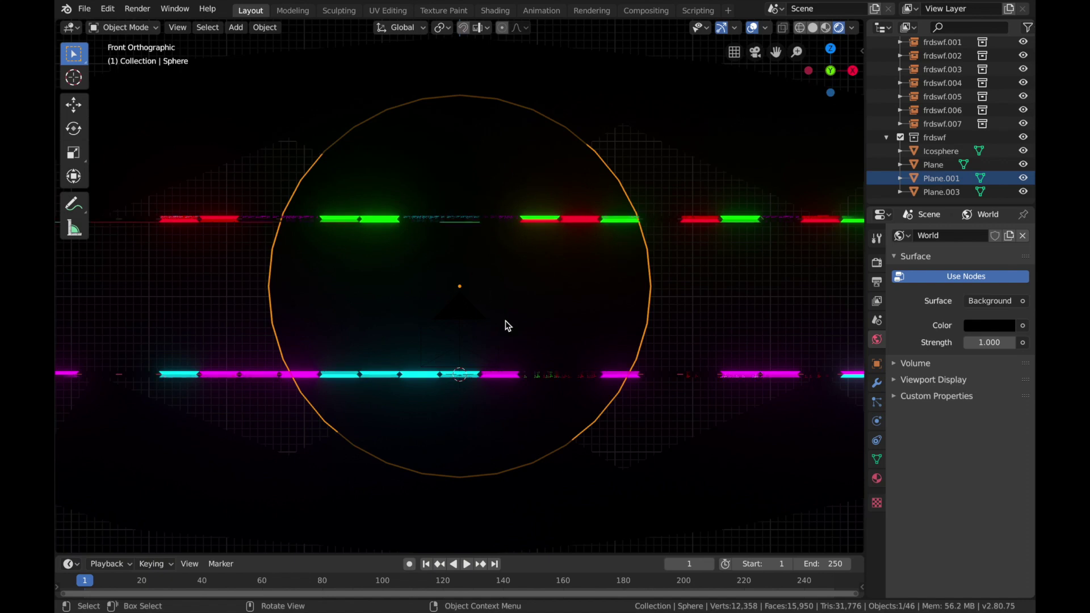
key(KP_5)
scroll(505, 321, left, 5)
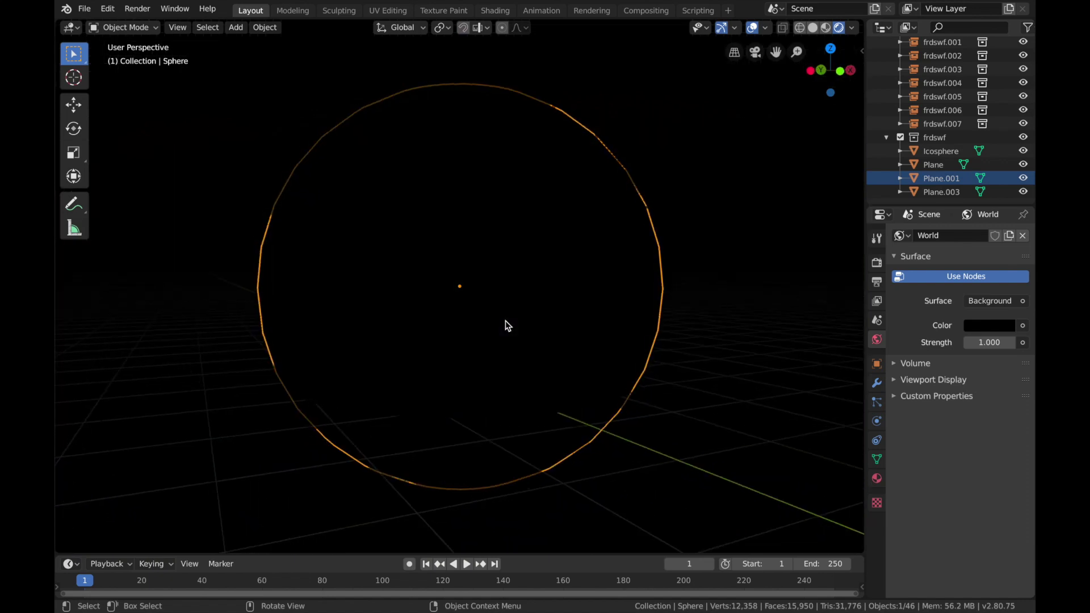
ctrl+scroll(505, 321, down, 2)
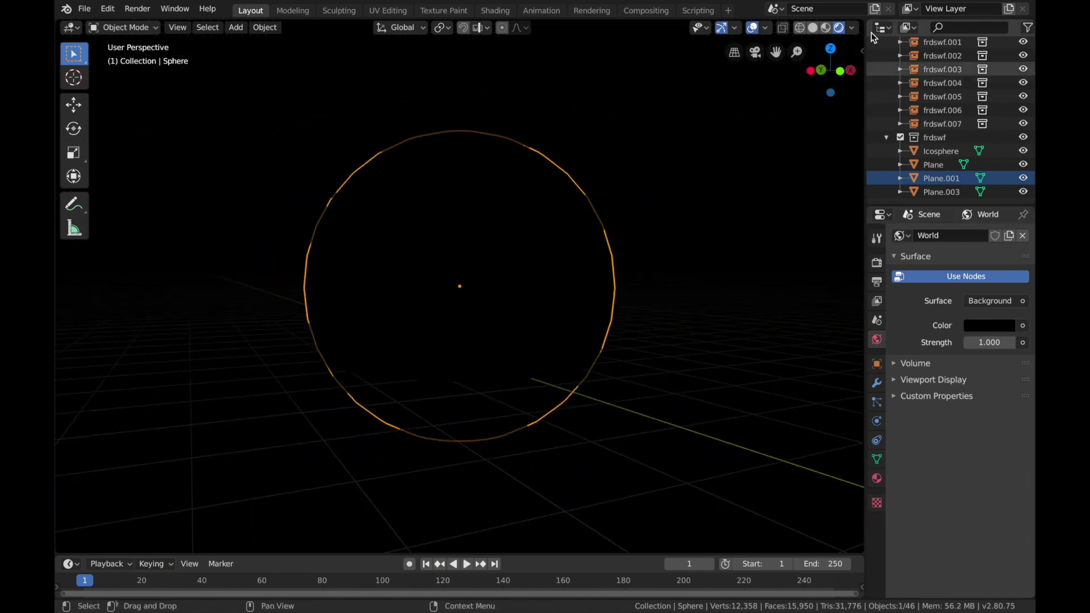
drag(833, 33, 441, 31)
click(453, 27)
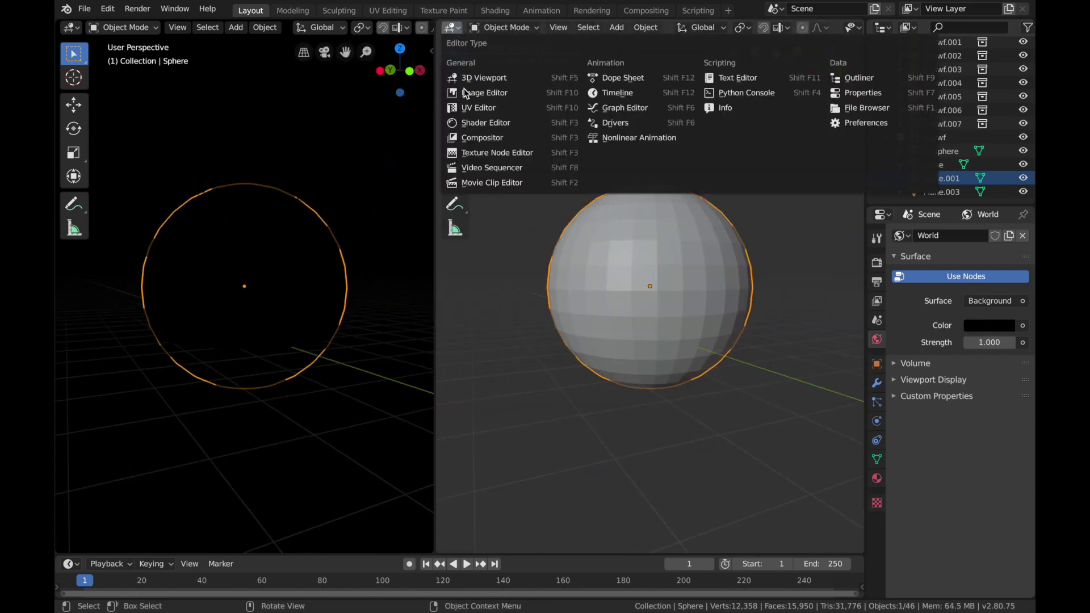
click(472, 124)
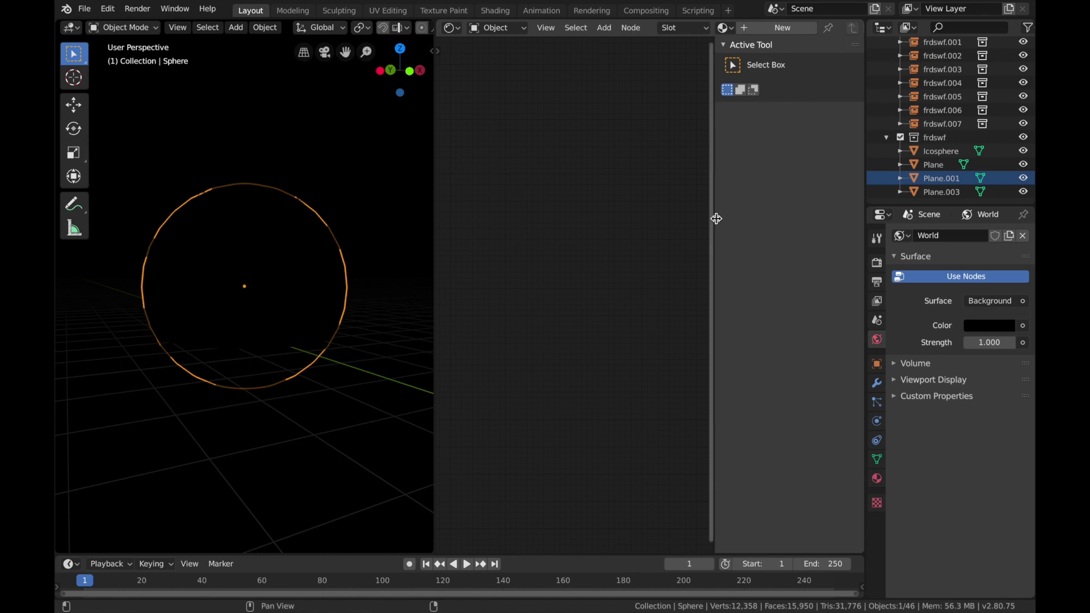
drag(716, 218, 874, 220)
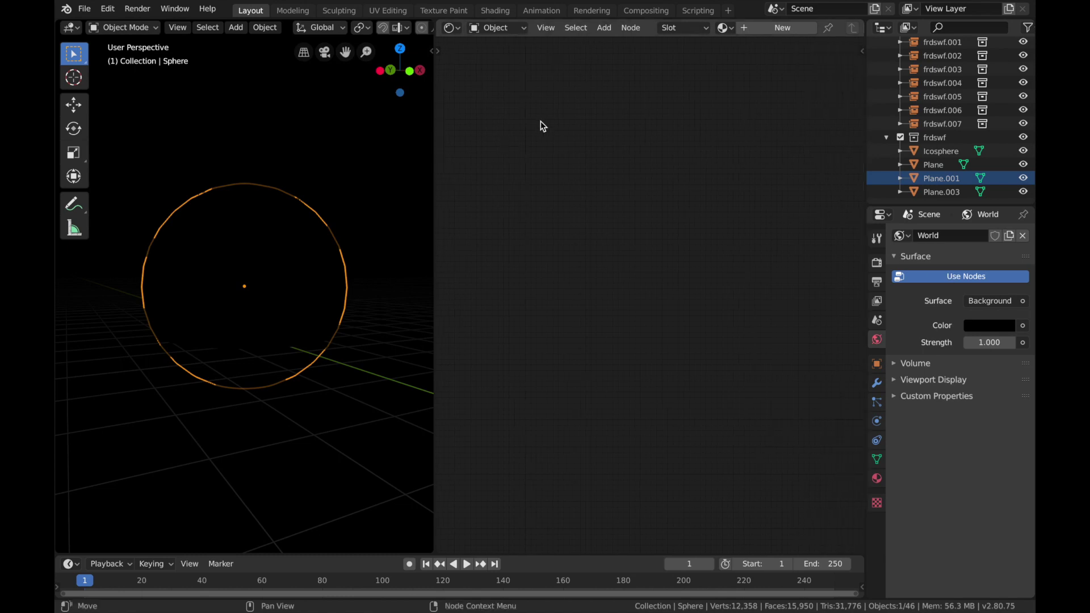
Step: Create a new material for the sphere and replace its Principled BSDF with an Emission shader connected to the output's Surface
key(shift+a)
click(756, 28)
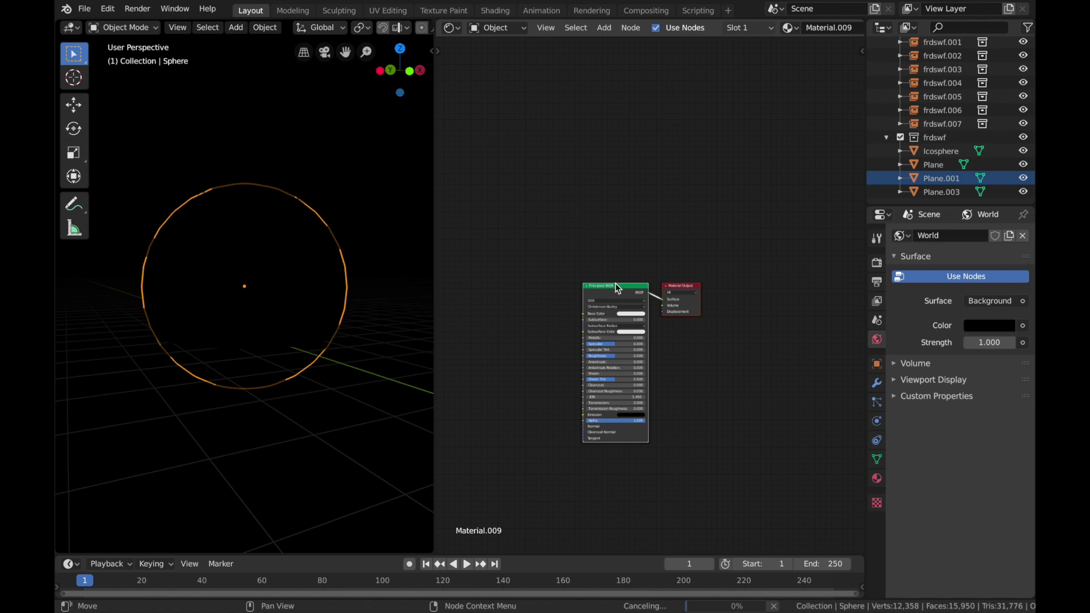
key(x)
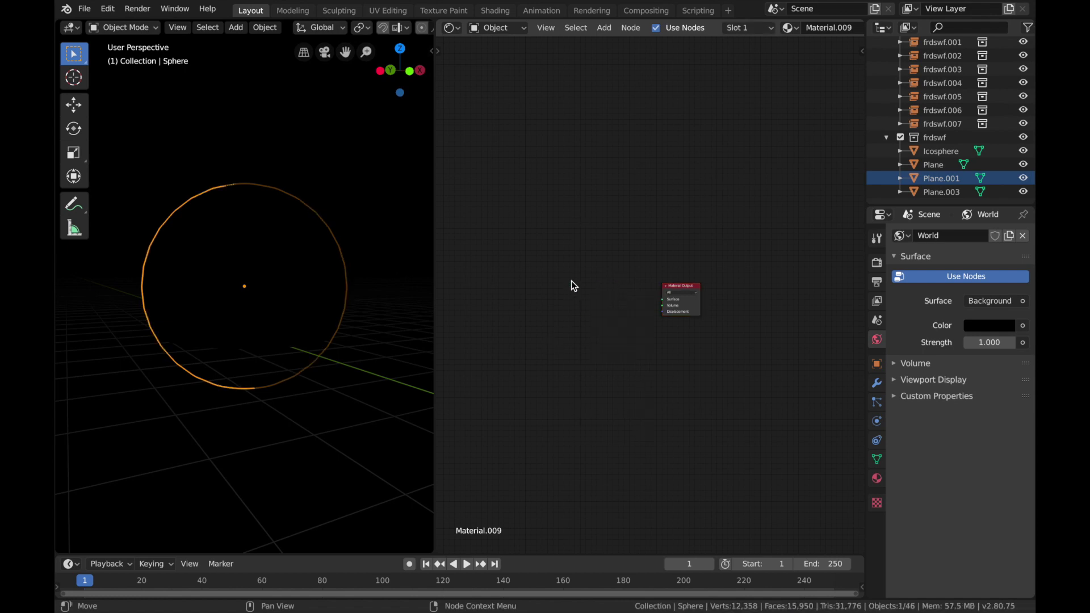
key(shift+a)
mouse_move(569, 343)
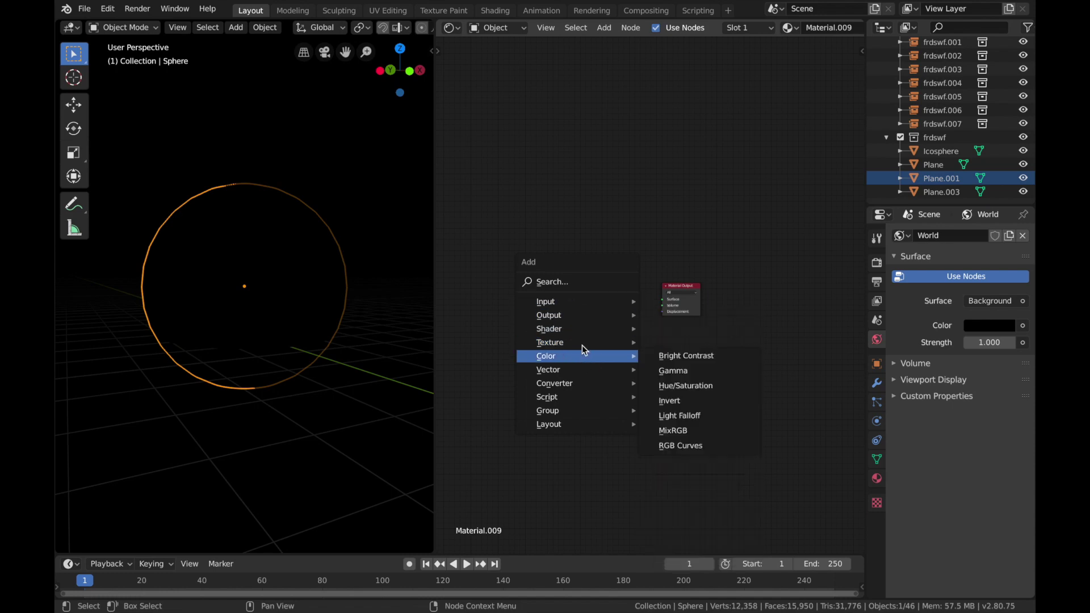
click(672, 358)
click(578, 284)
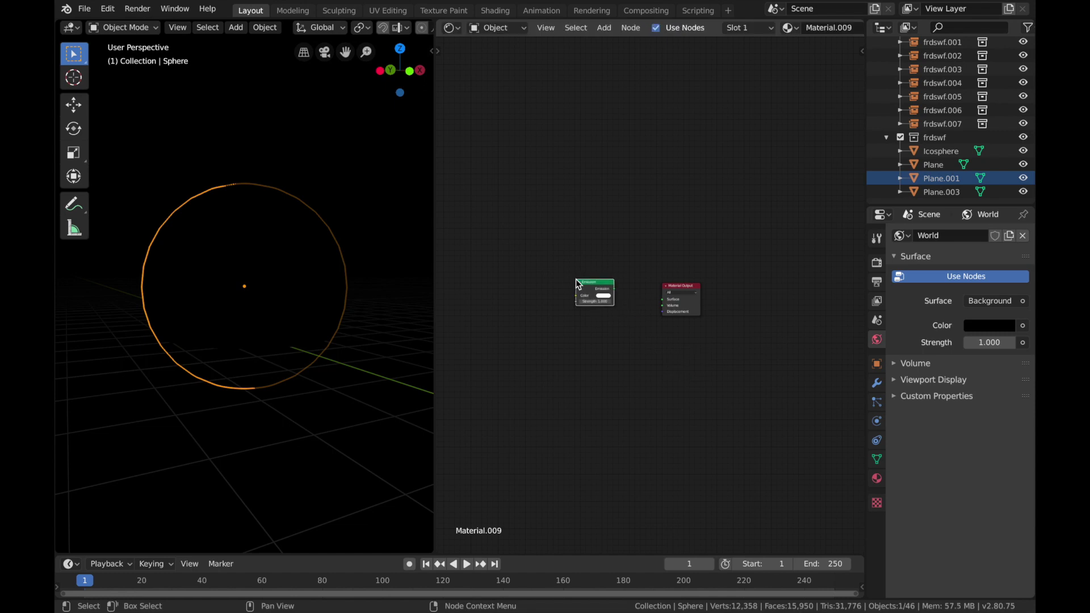
drag(614, 295, 667, 306)
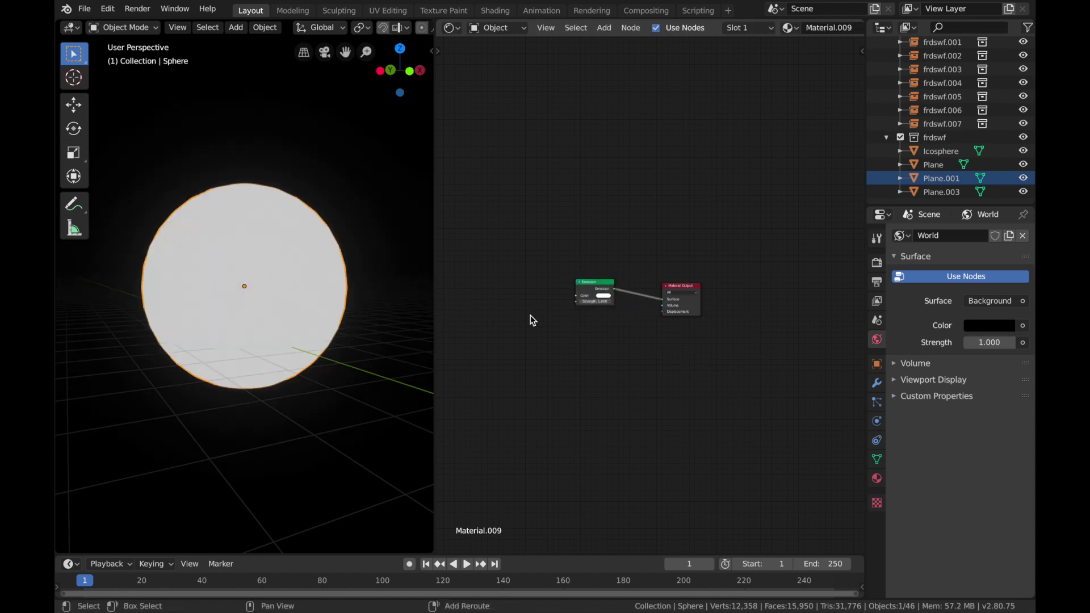
Step: Add a Noise Texture and connect its Color output to the Emission shader's Color
key(shift+a)
mouse_move(520, 331)
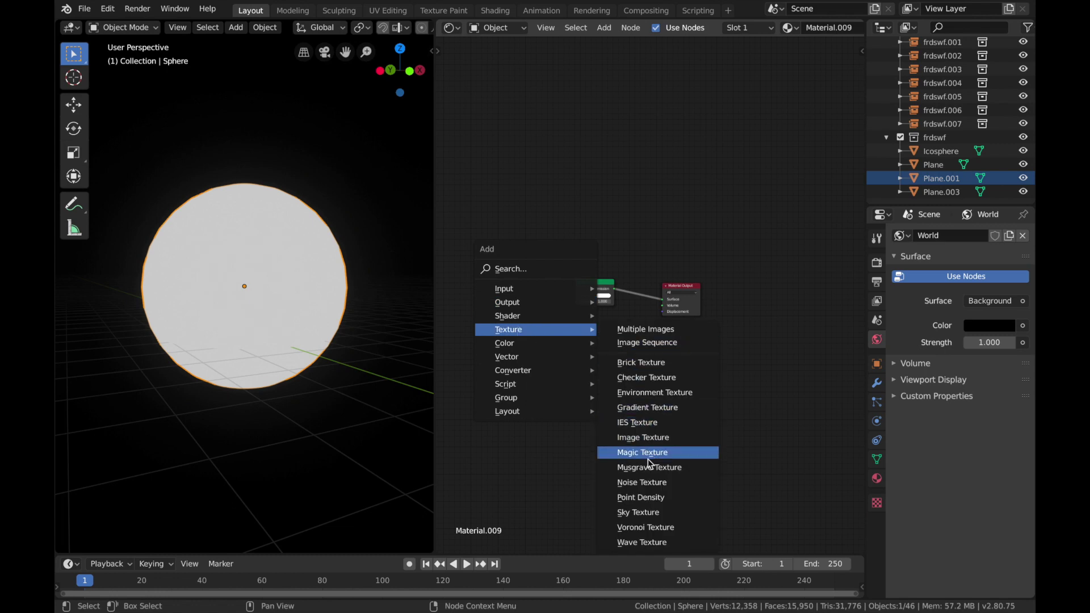
click(647, 482)
click(525, 290)
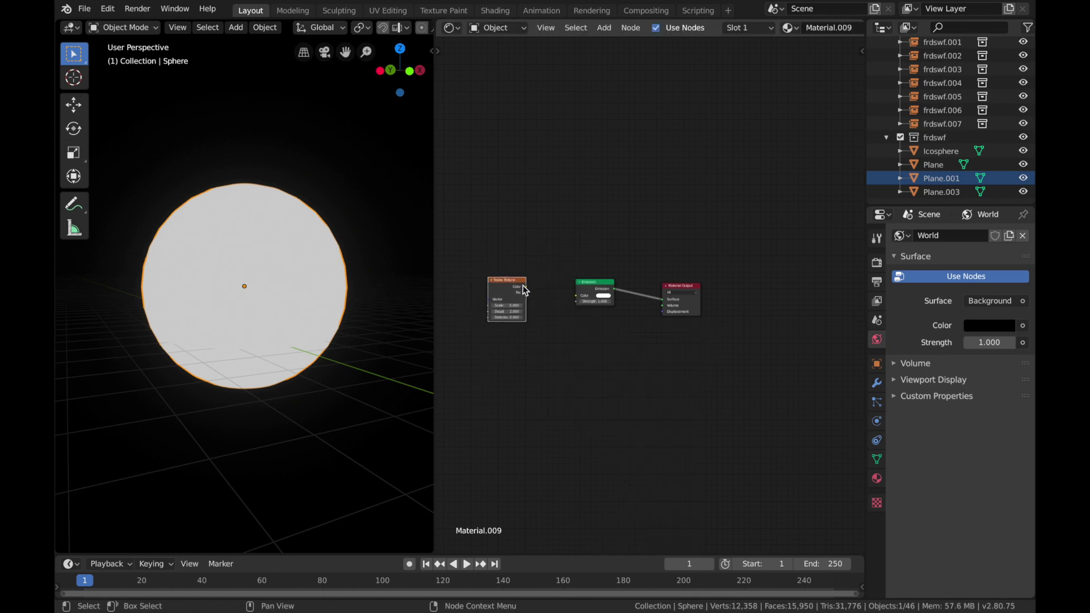
drag(526, 287, 576, 295)
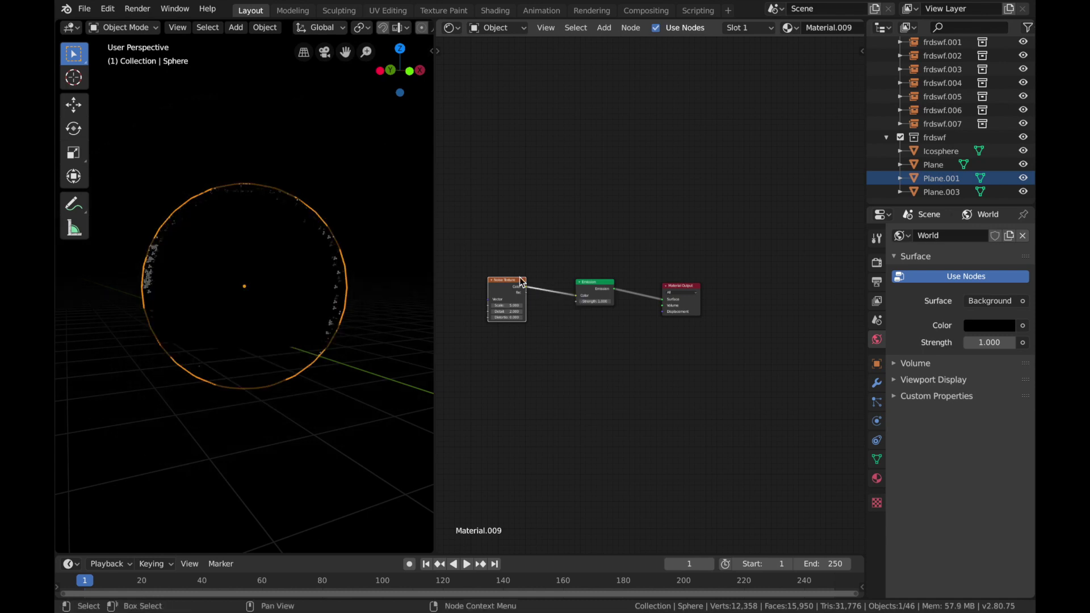
click(465, 265)
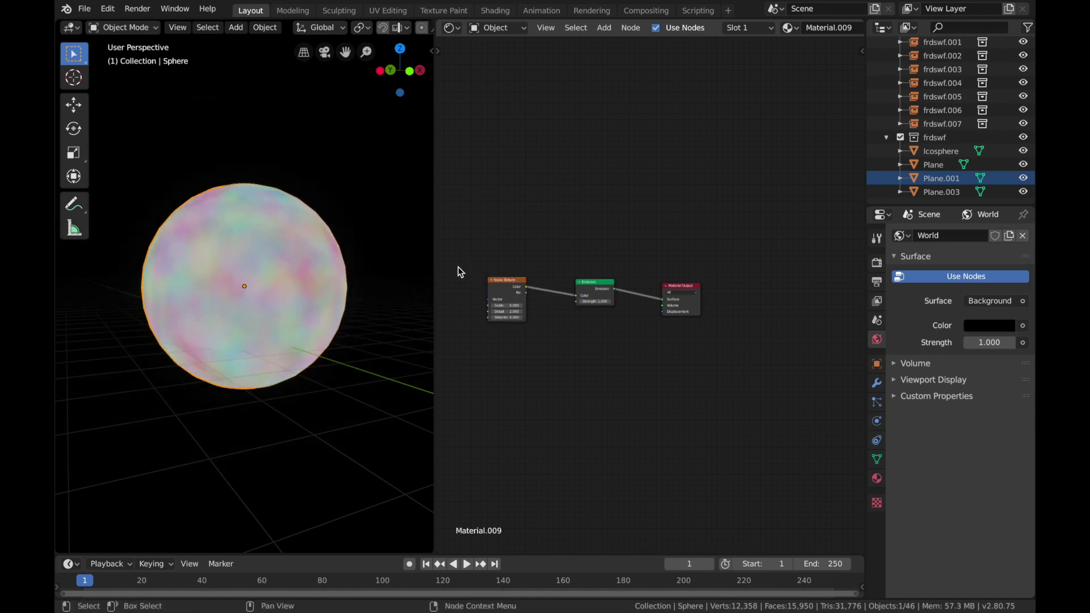
Step: Insert a ColorRamp between the Noise Texture and Emission nodes and tighten its stops into high-contrast black and white patches
drag(503, 282, 458, 268)
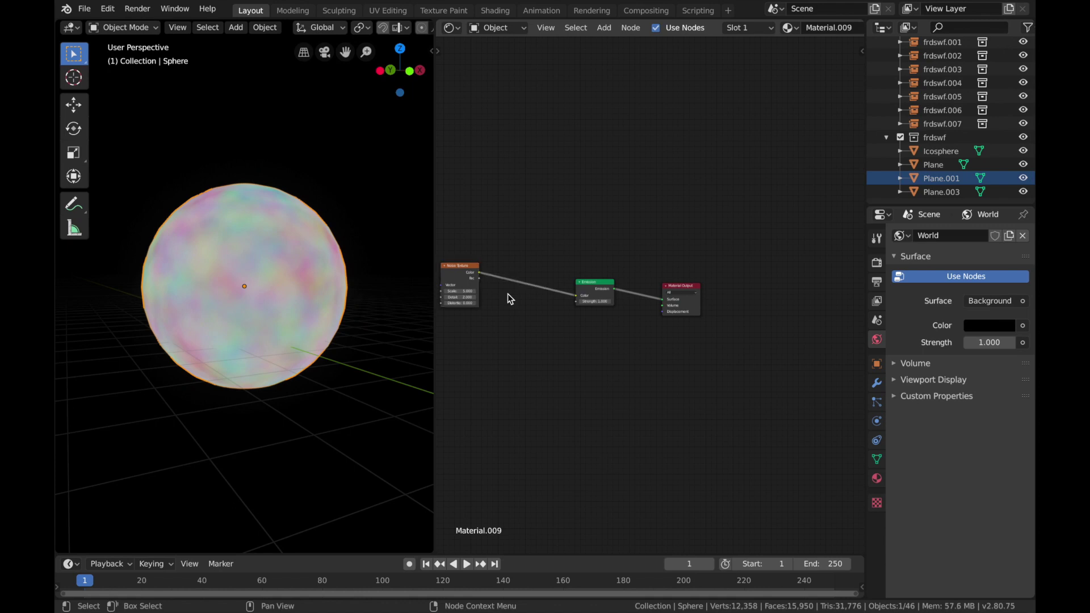
key(shift+a)
mouse_move(509, 335)
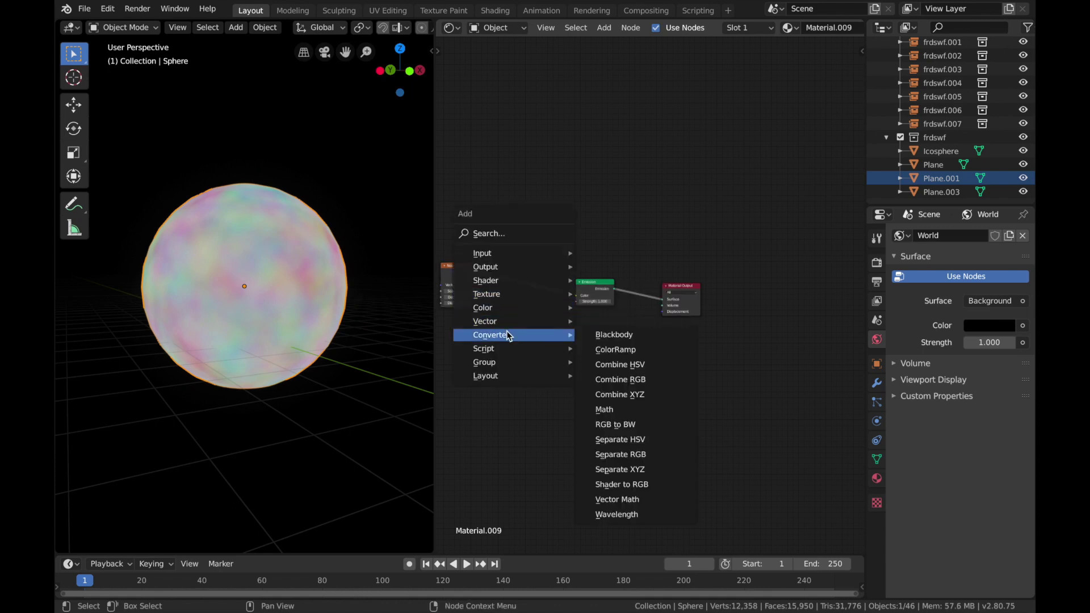
click(615, 349)
click(493, 249)
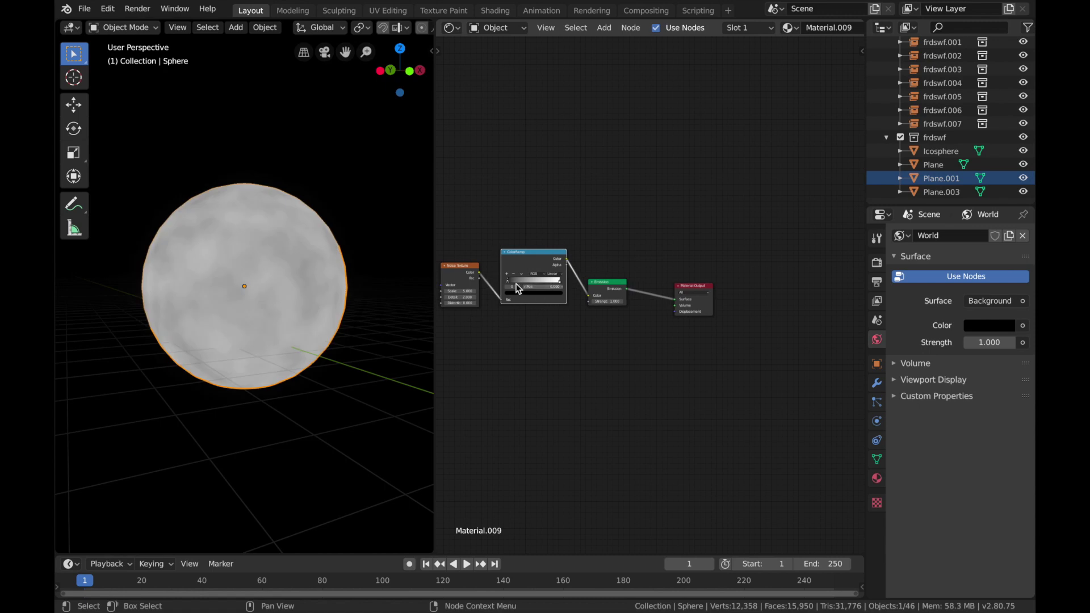
drag(507, 281, 542, 285)
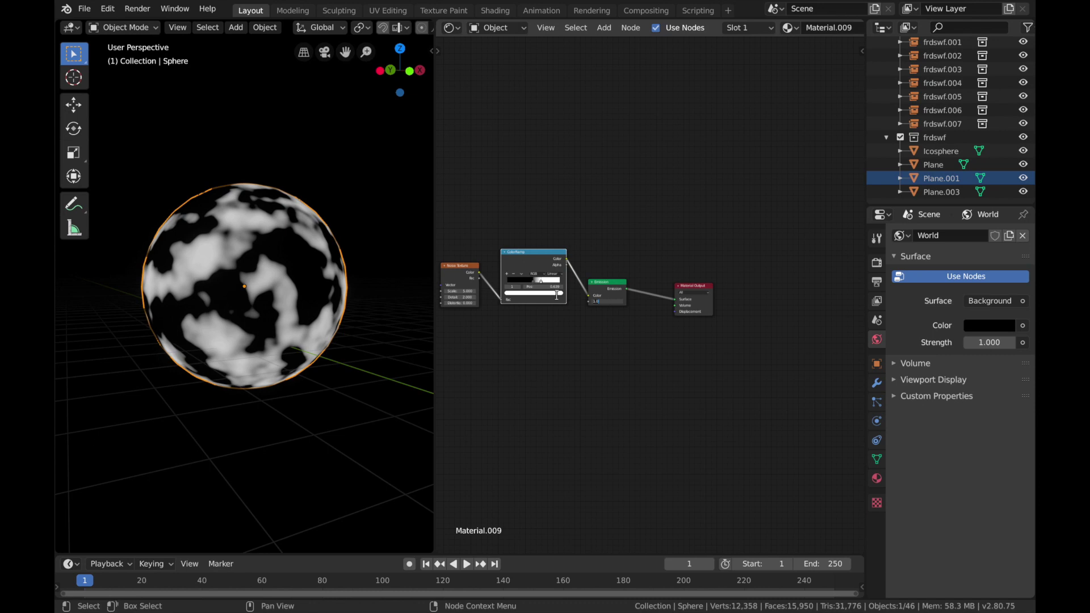
Step: Change the ColorRamp's white stop to orange-red and raise the Emission strength for a strong fiery glow
click(558, 296)
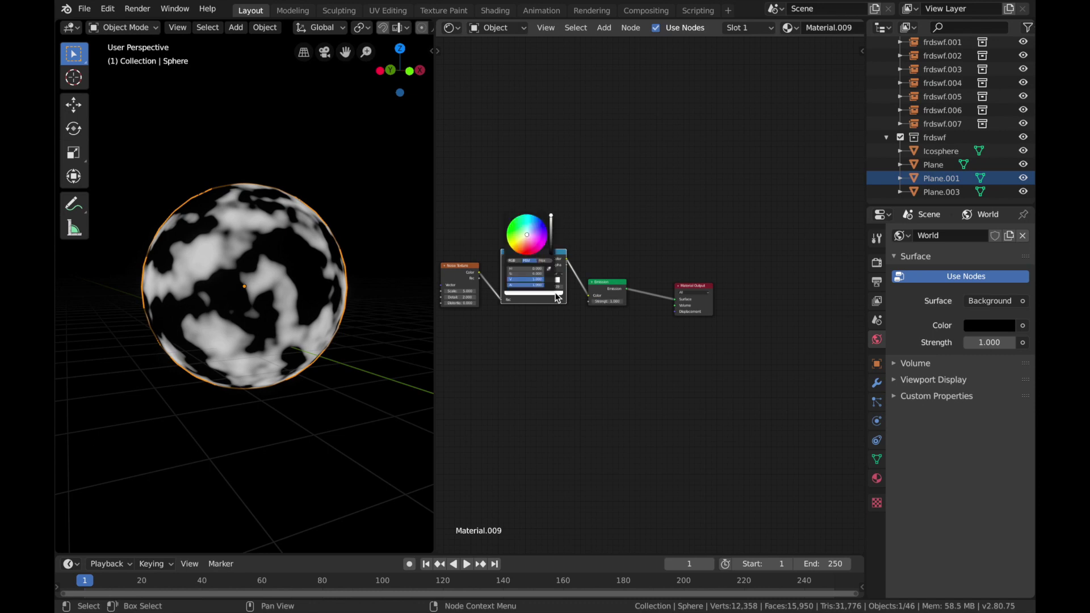
drag(534, 243, 520, 254)
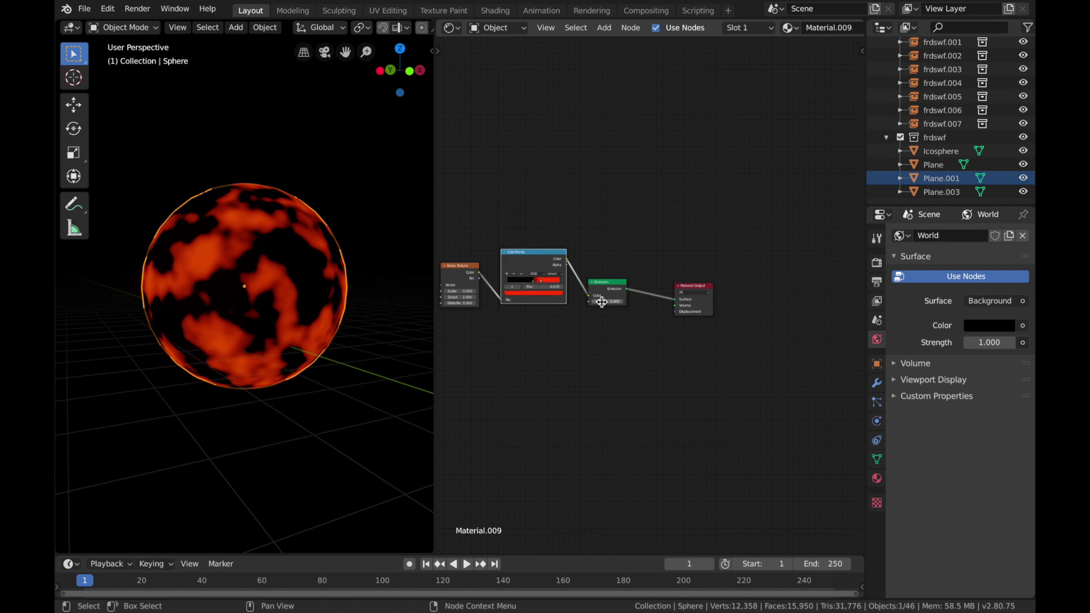
drag(600, 302, 602, 303)
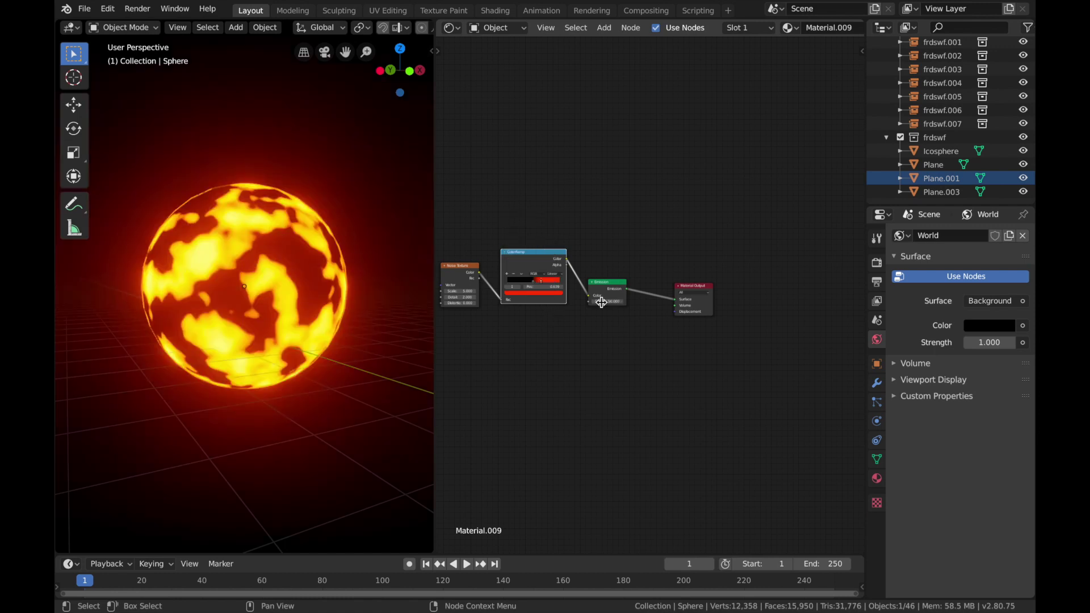
Step: Slightly reduce the Noise Texture's scale and fine-tune the ColorRamp's stop position
middle_drag(504, 351, 530, 345)
mouse_move(484, 283)
mouse_down()
mouse_move(507, 284)
mouse_move(480, 284)
mouse_up()
drag(558, 277, 554, 277)
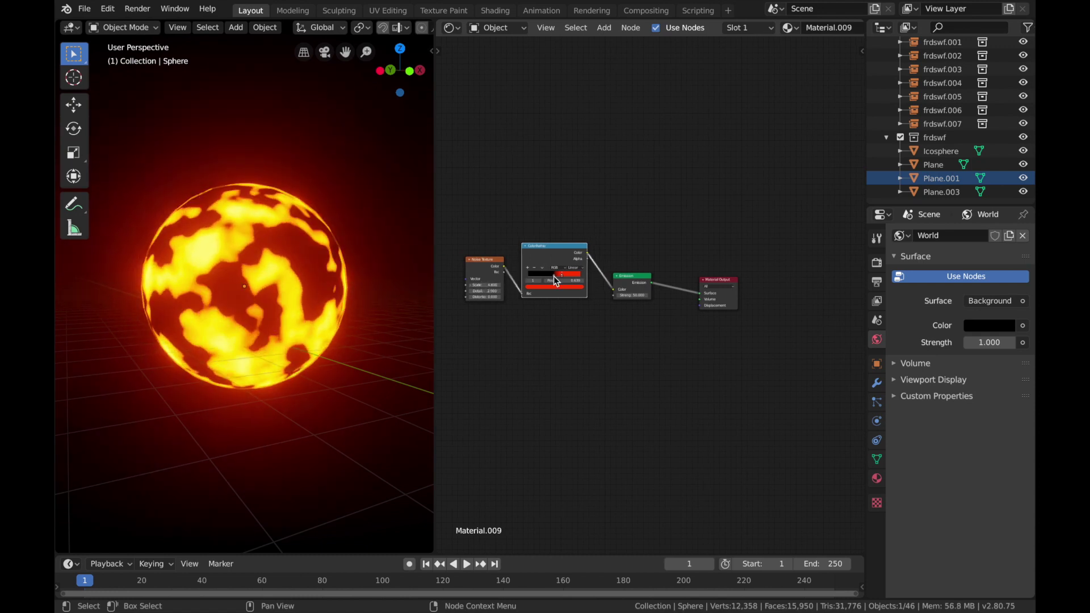
Step: Add linked Texture Coordinate and Mapping nodes in front of the Noise Texture
key(Home)
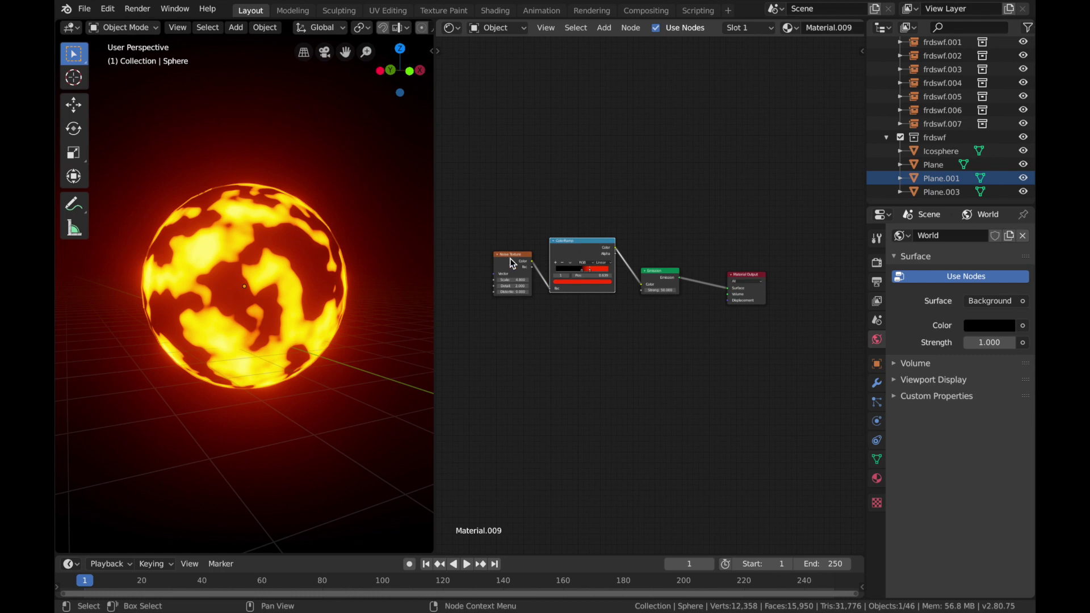
click(511, 255)
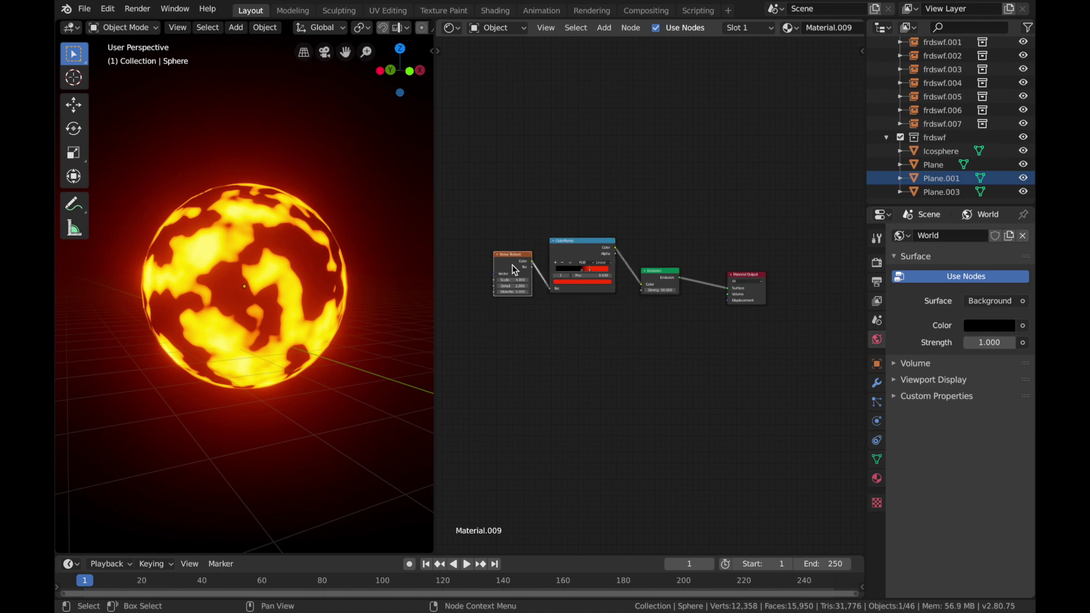
key(ctrl+t)
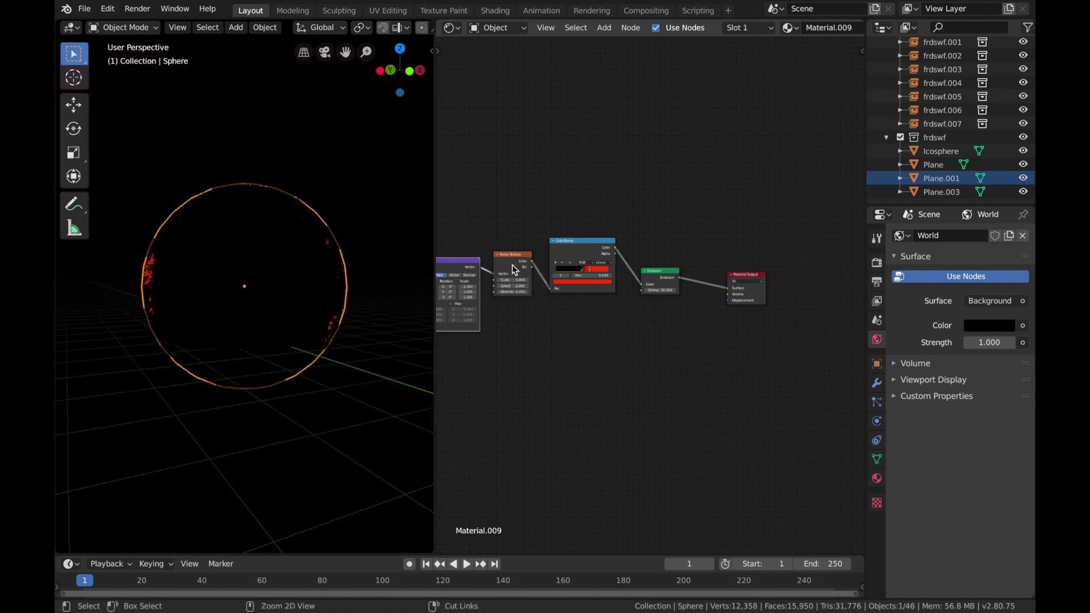
scroll(602, 353, left, 3)
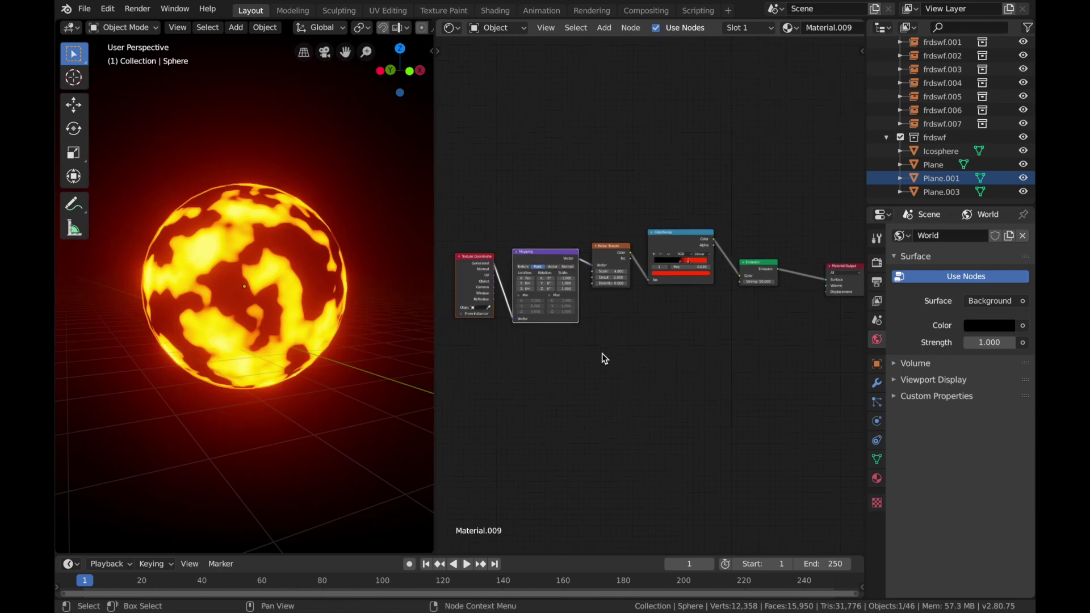
Step: Look up the Node Wrangler add-on in the preferences to check that it is enabled
click(84, 10)
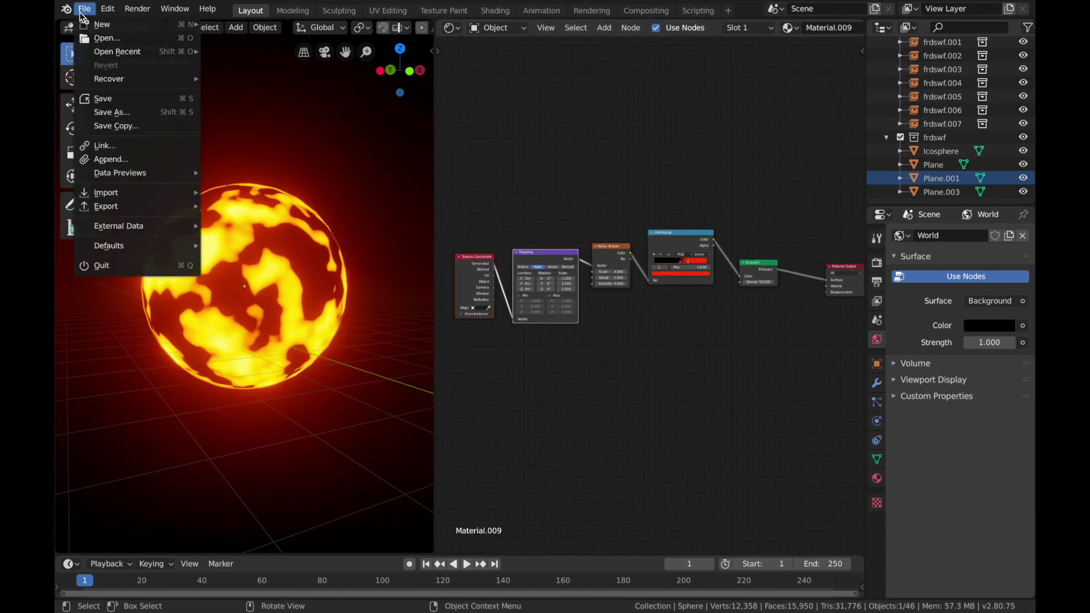
mouse_move(108, 8)
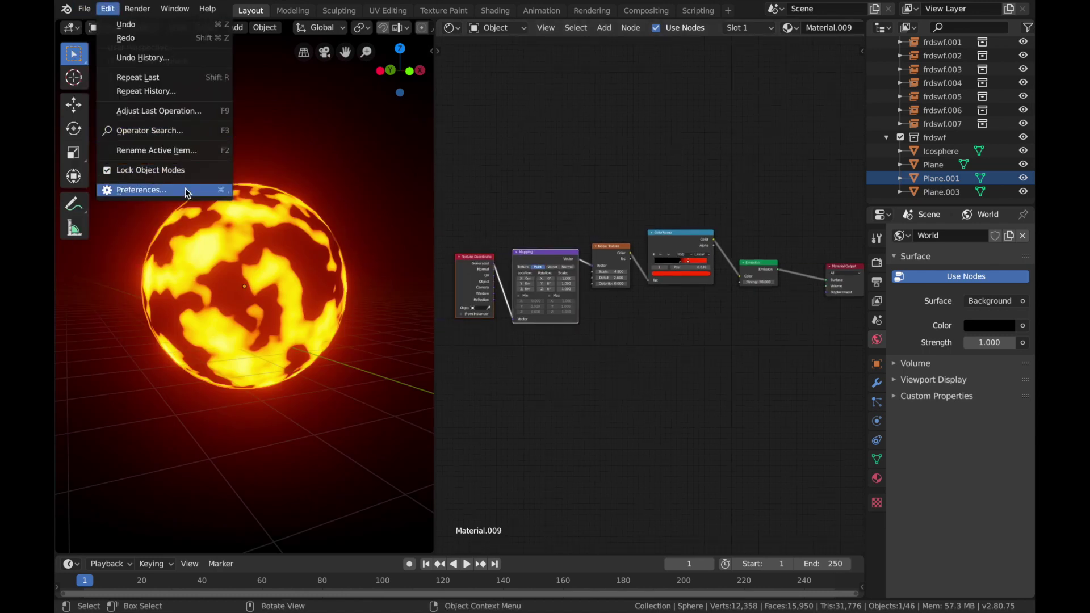
click(187, 194)
click(404, 44)
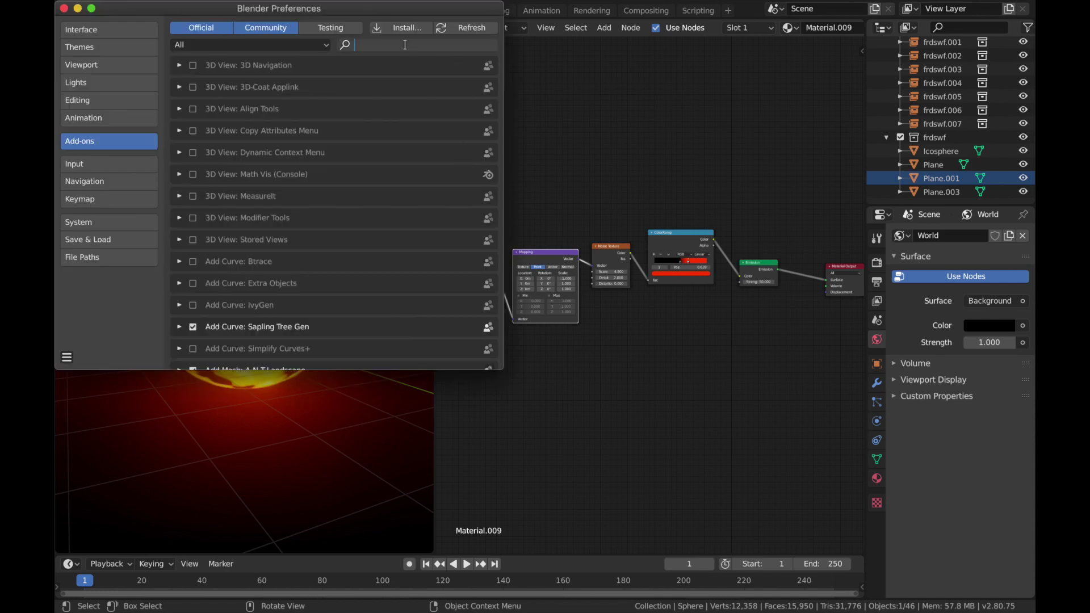
text(node w)
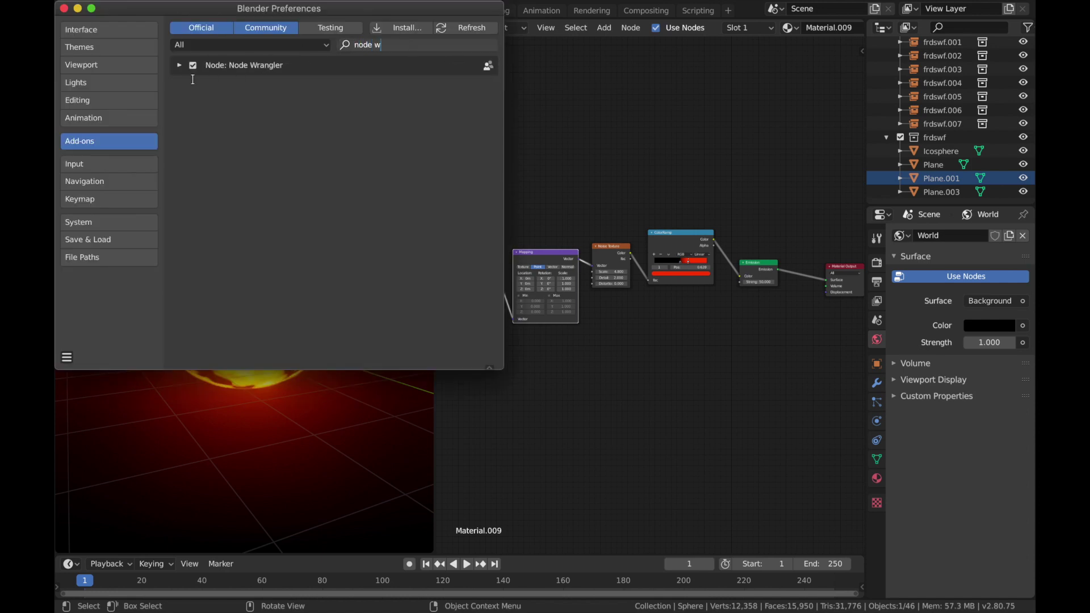
click(65, 9)
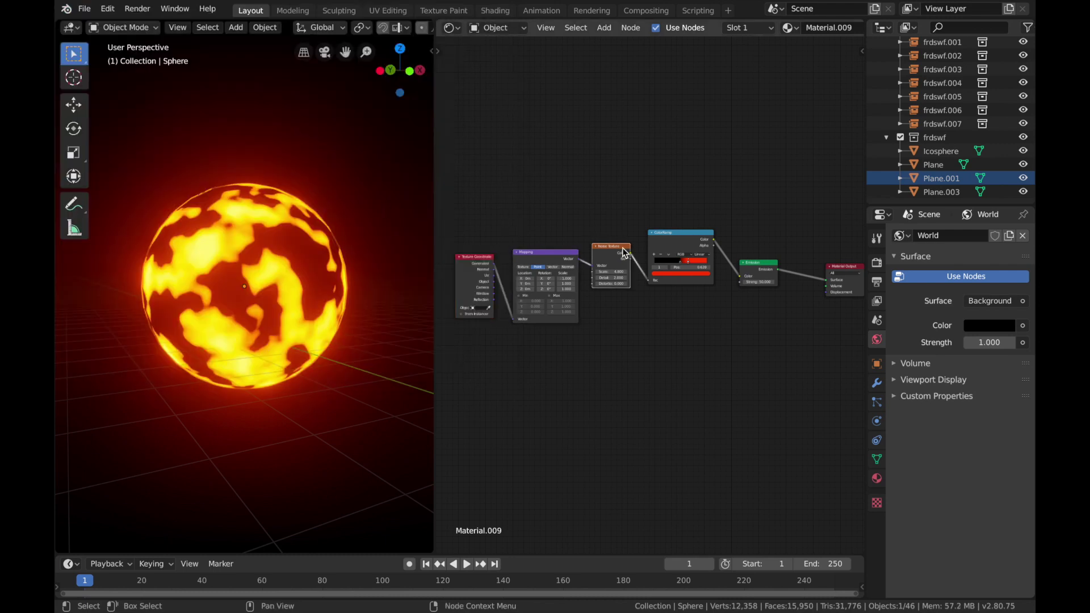
Step: Move the Texture Coordinate node slightly farther from the Mapping node
click(533, 259)
drag(482, 258, 474, 258)
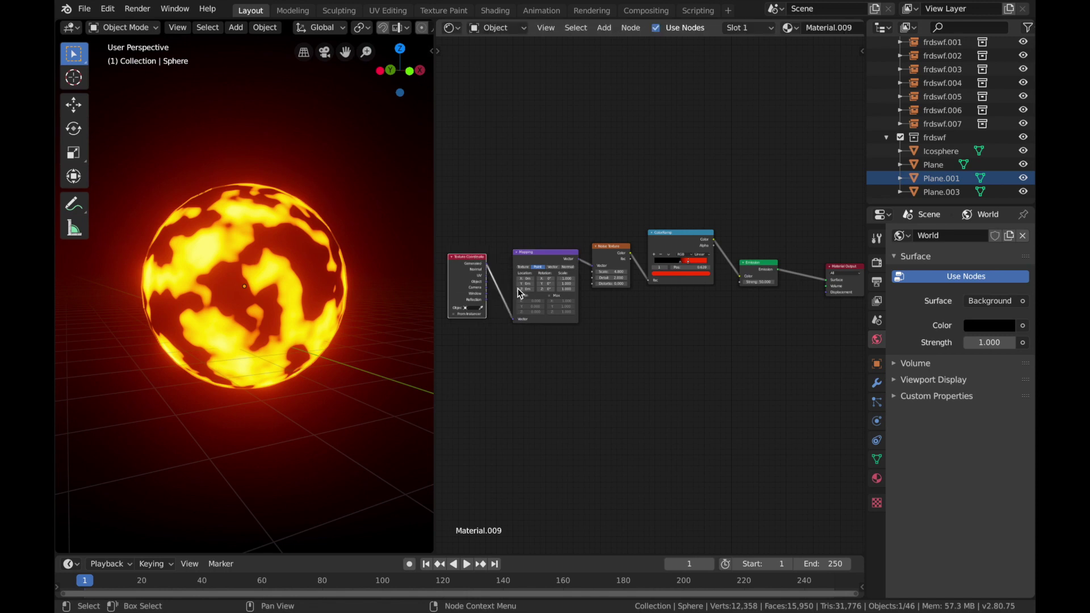
drag(548, 283, 636, 284)
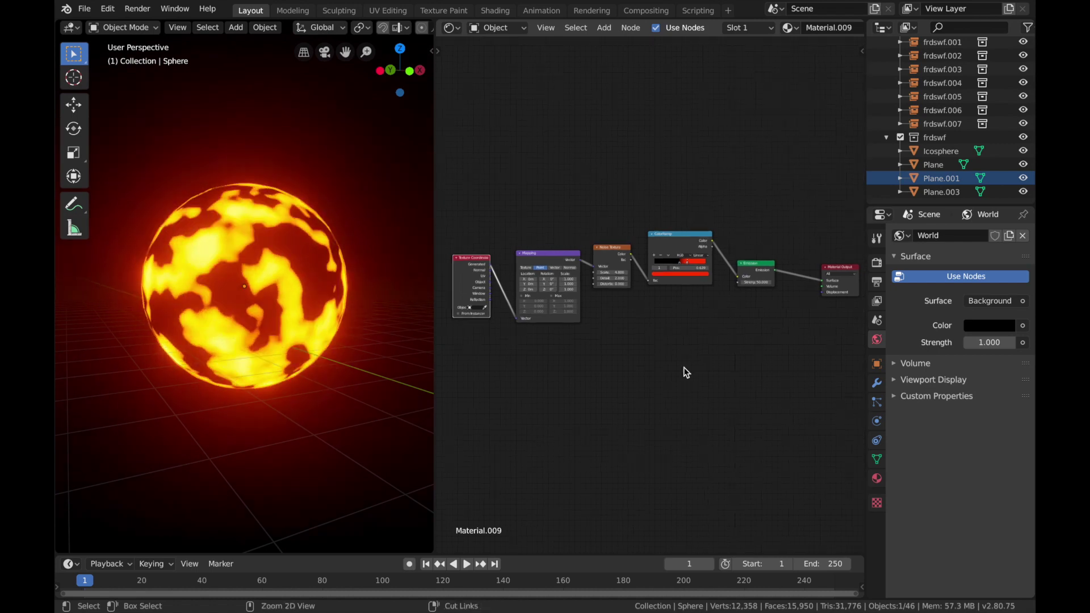
scroll(686, 372, down, 2)
scroll(686, 372, up, 2)
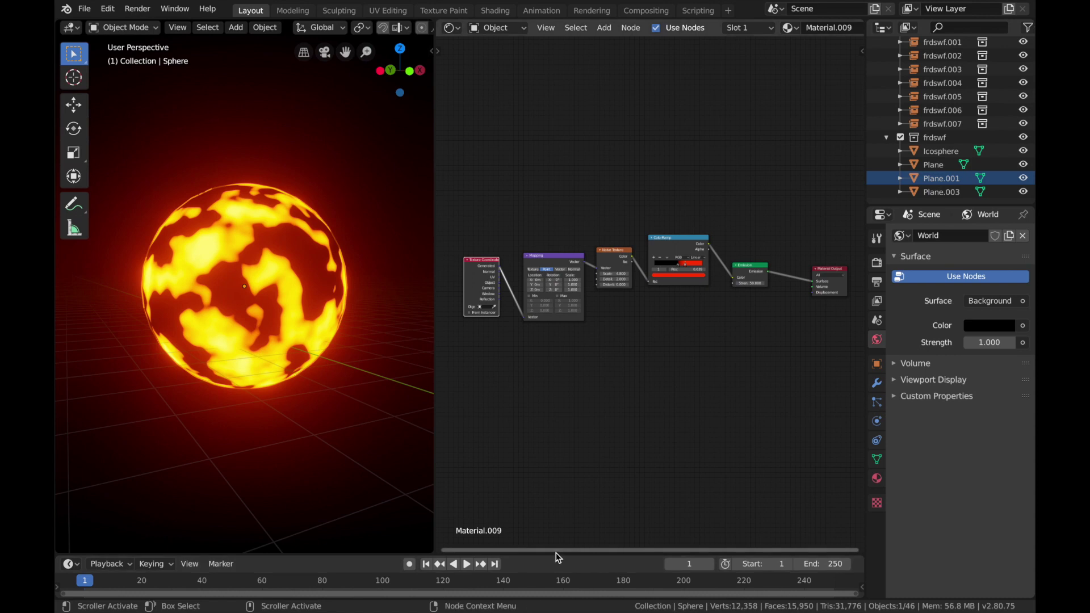
Step: Enlarge the timeline area and set the animation's end frame to 120
drag(547, 554, 566, 342)
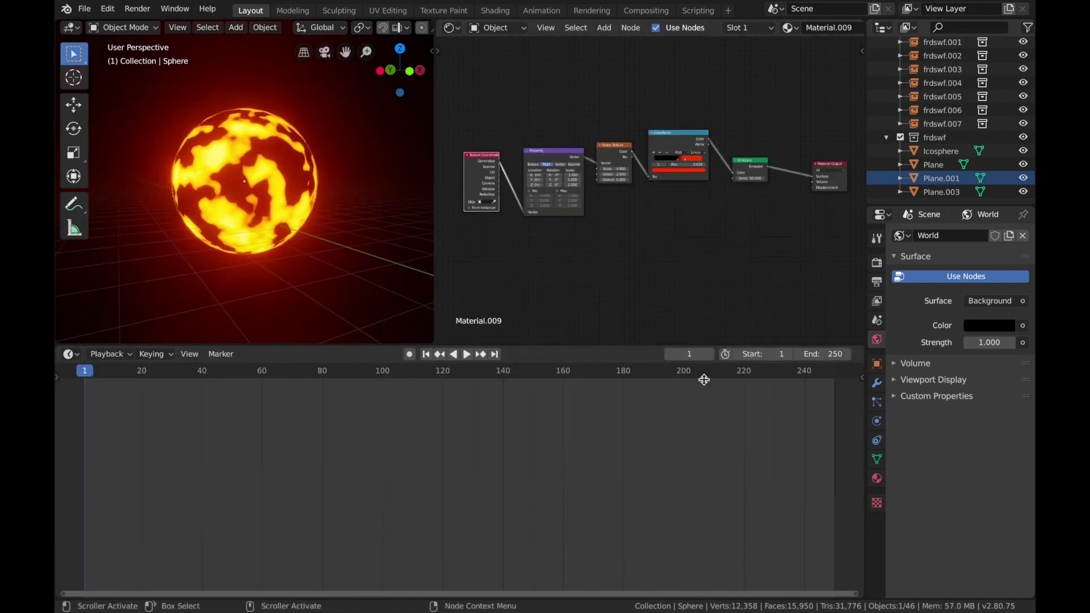
click(838, 353)
text(12)
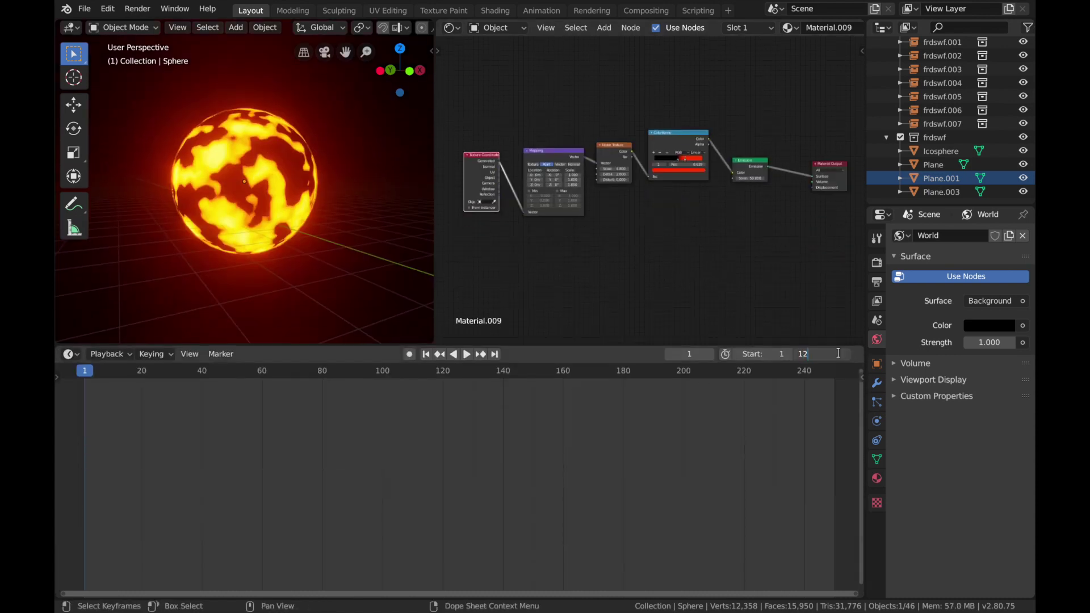
text(0)
key(Return)
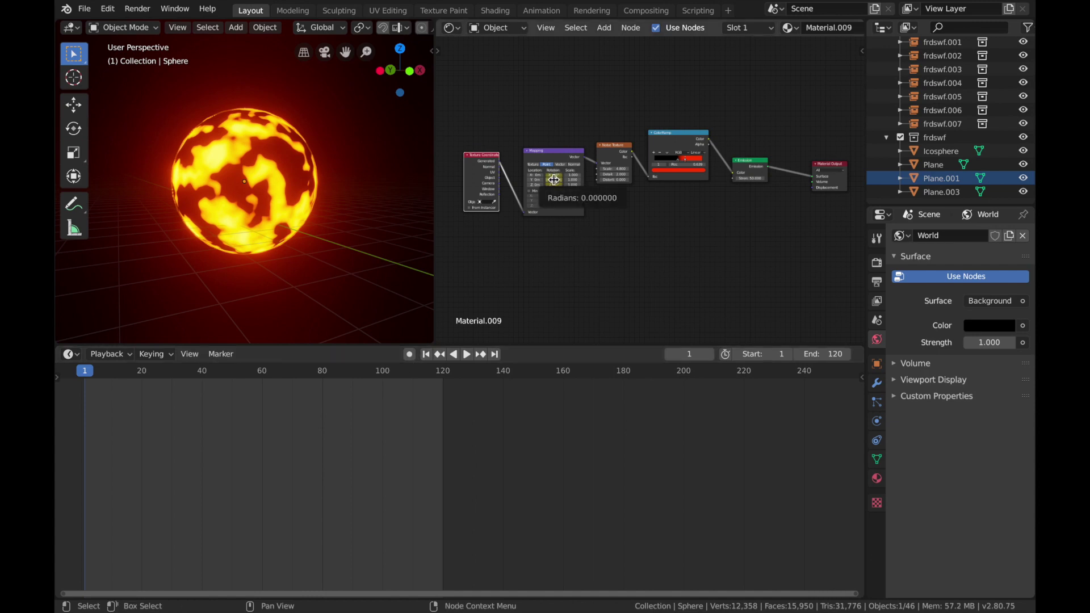
Step: Animate the Mapping node's Rotation with keyframes at frames 1 and 120
click(445, 376)
key(space)
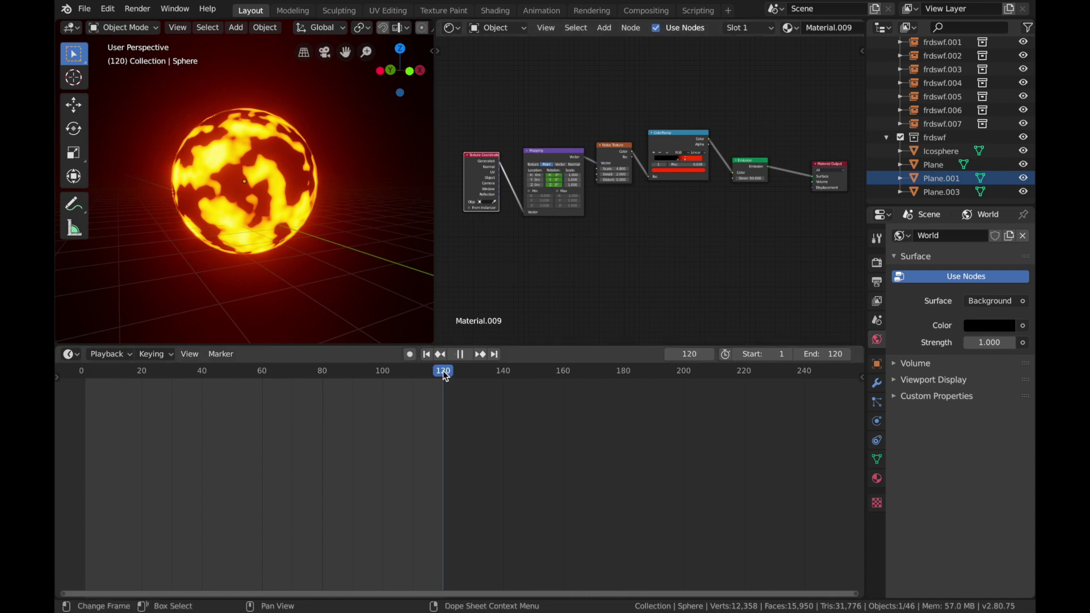
key(space)
key(space)
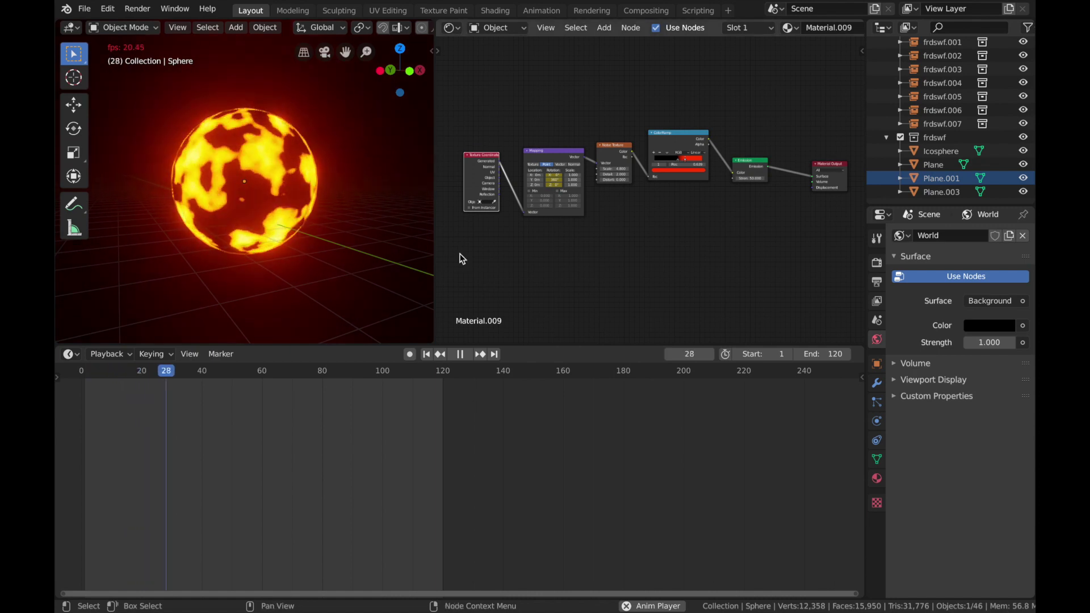
Step: Play the animation and watch the sphere's moving fire texture from another angle and distance
middle_drag(203, 227, 74, 243)
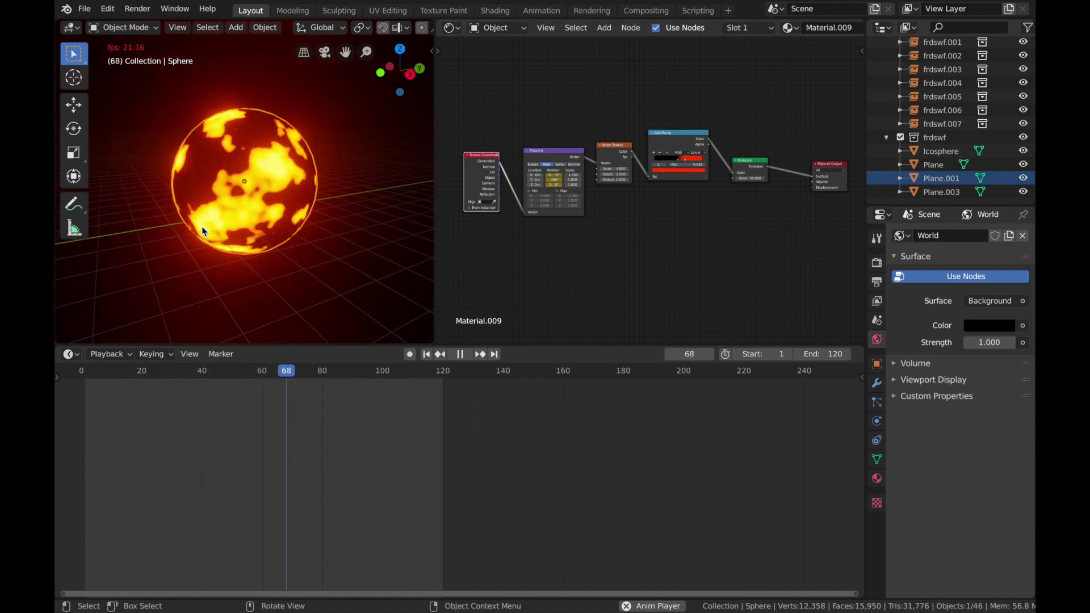
ctrl+scroll(202, 227, down, 3)
ctrl+scroll(202, 226, down, 3)
ctrl+scroll(202, 226, up, 3)
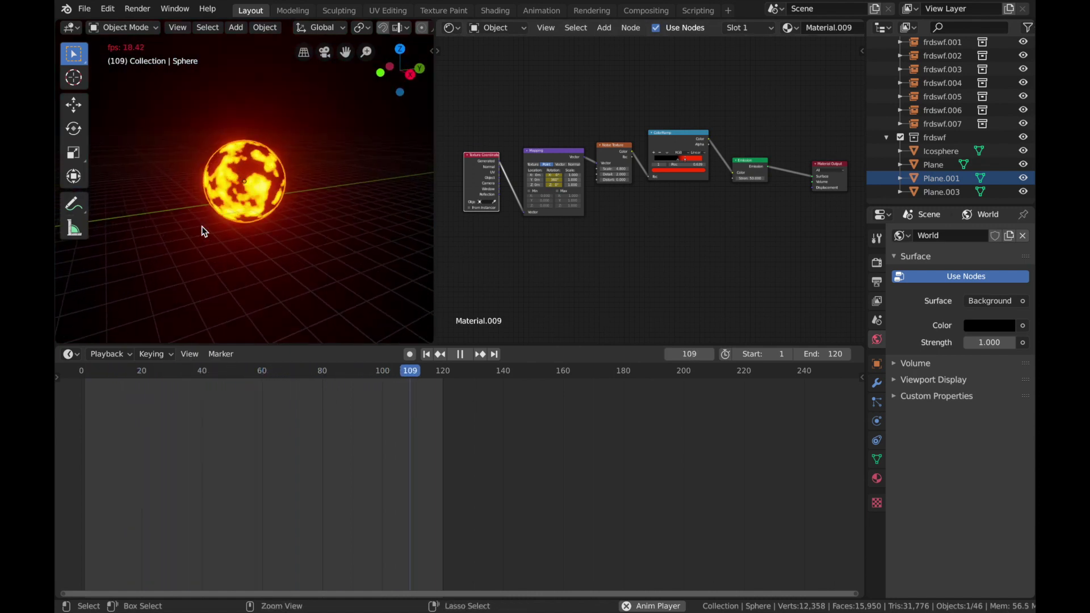
Step: Expand the 3D viewport, looking through the scene camera, over the node editor area and turn off its overlays
key(KP_0)
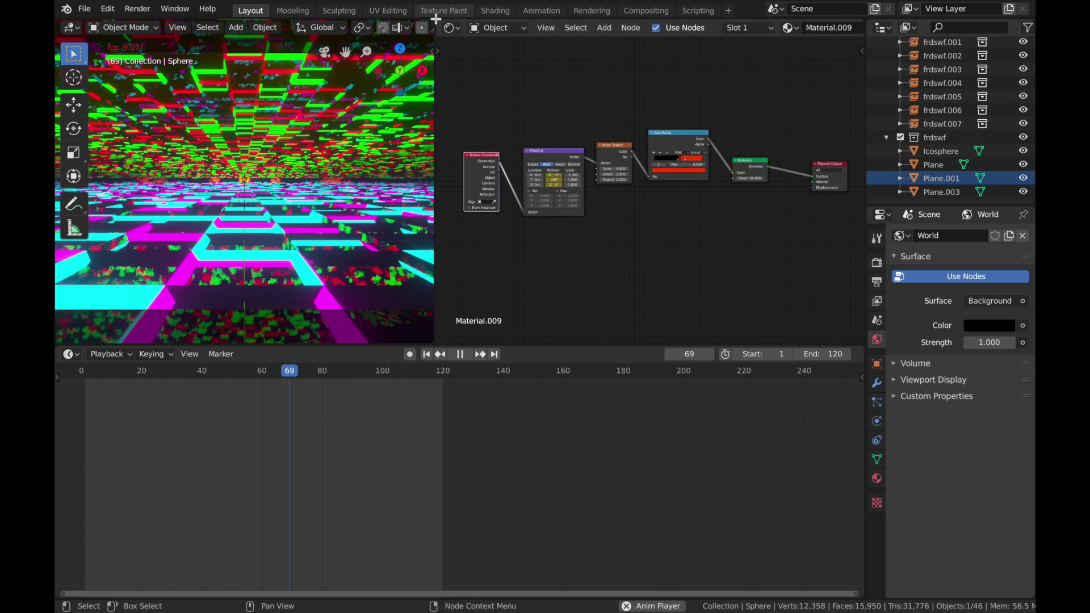
drag(436, 20, 508, 103)
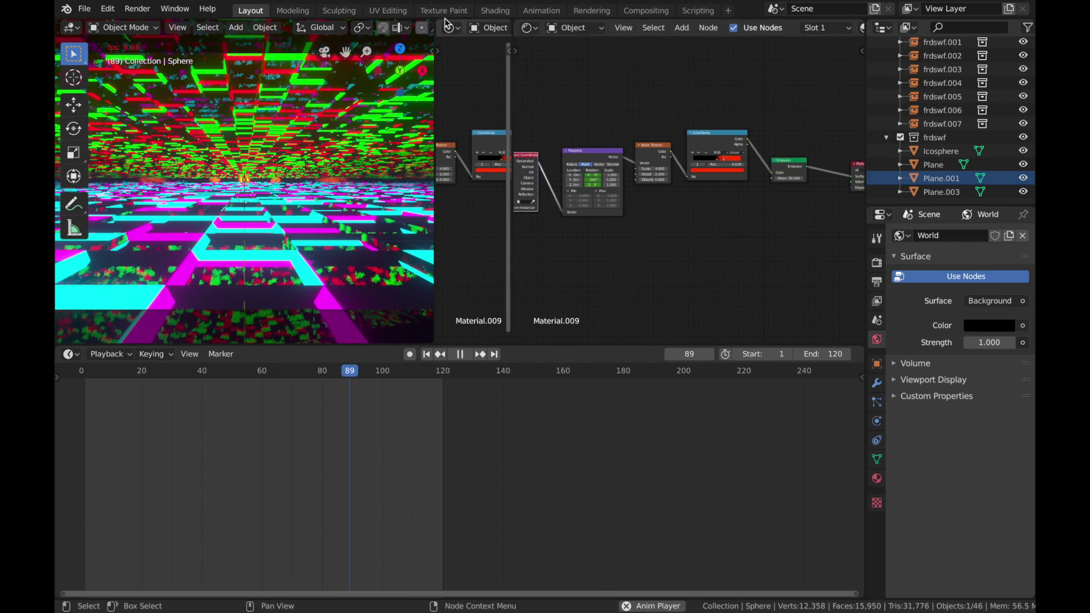
drag(446, 24, 451, 76)
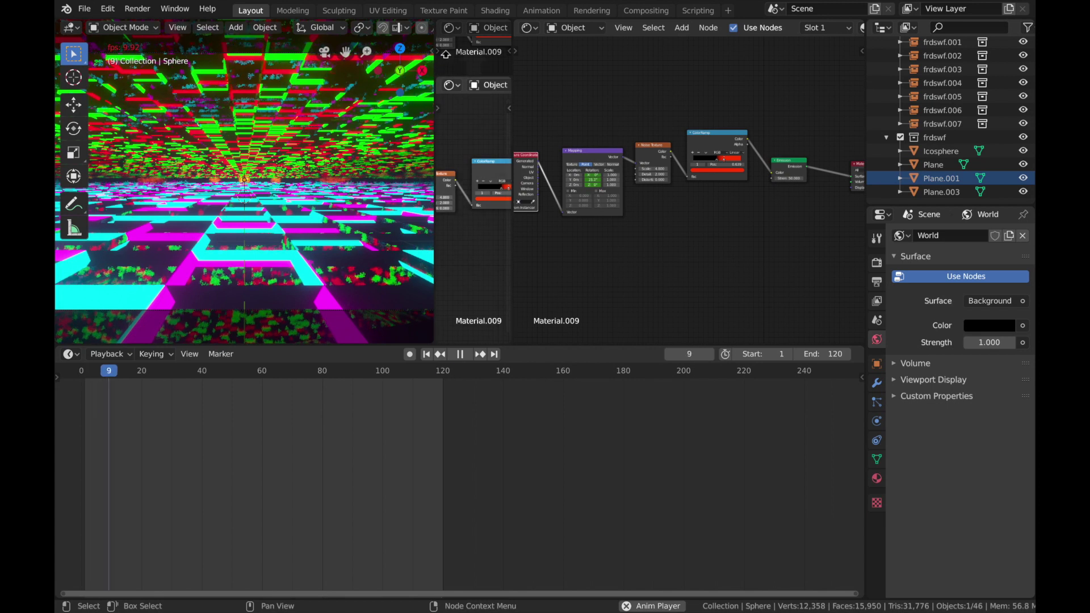
drag(445, 54, 451, 43)
drag(510, 24, 536, 43)
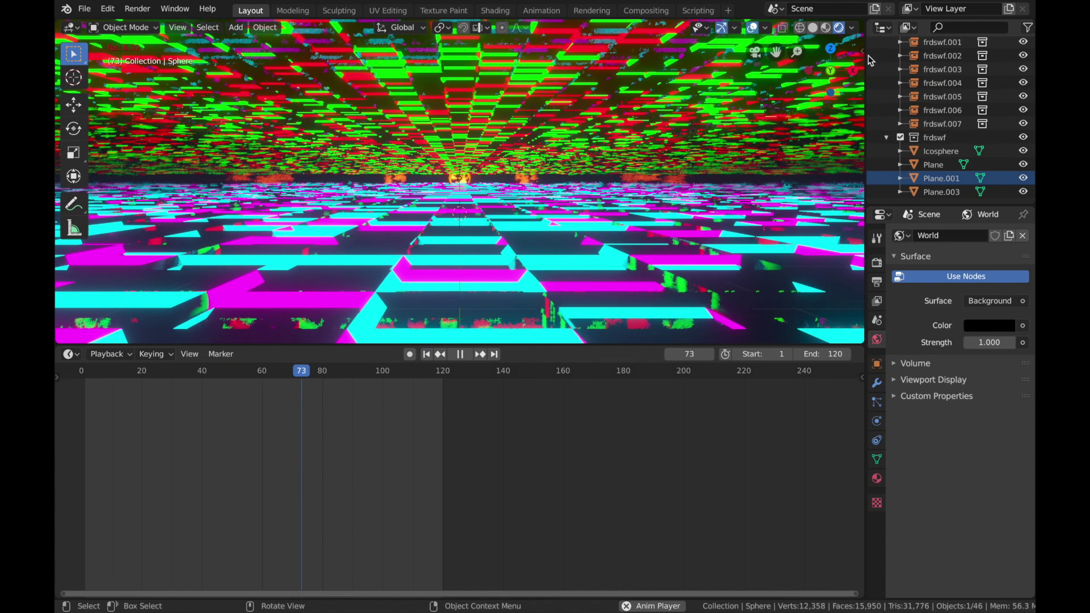
click(754, 27)
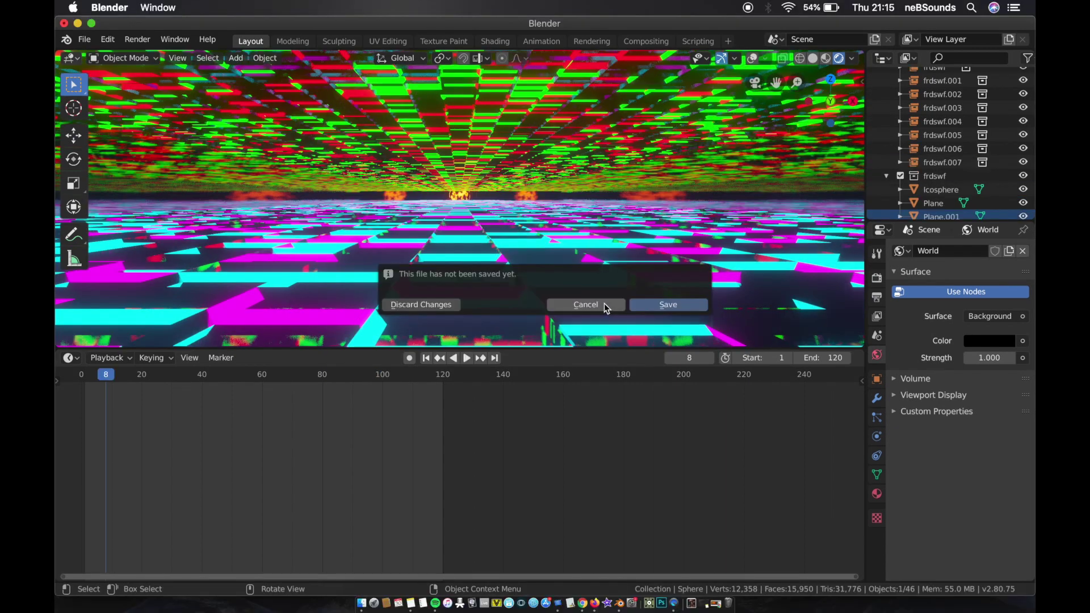
click(604, 304)
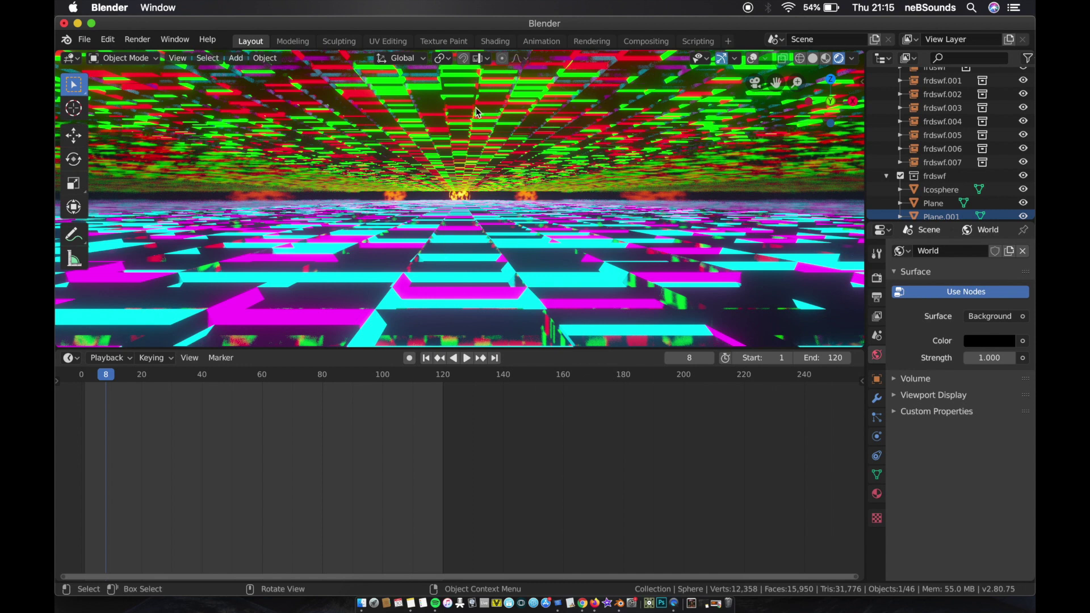
Step: Change the red emission color of Plane.001's Material.007 on the tunnel ceiling to yellow
click(467, 86)
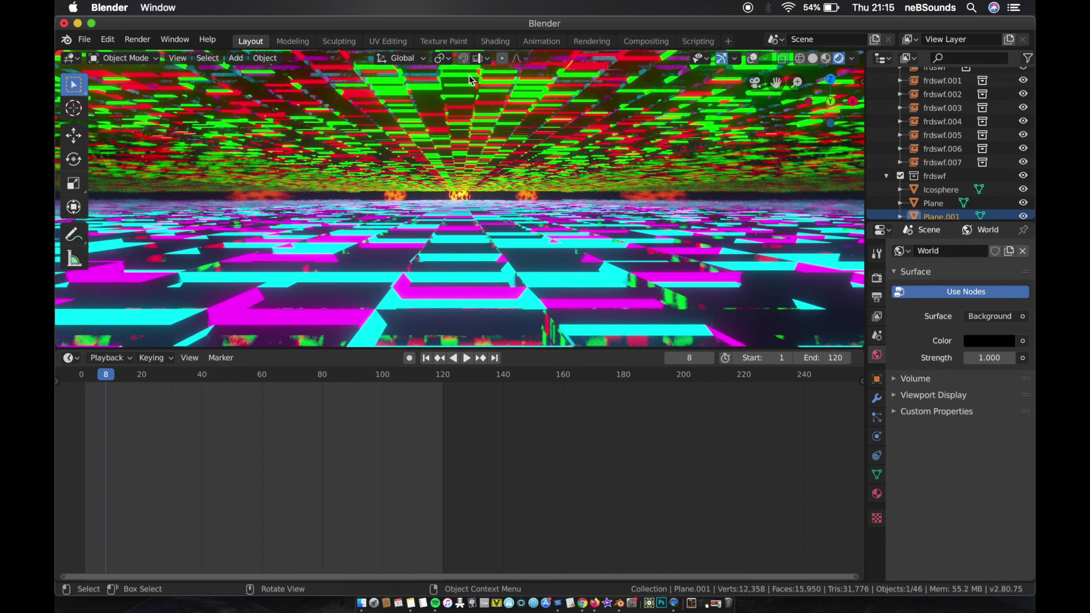
click(471, 81)
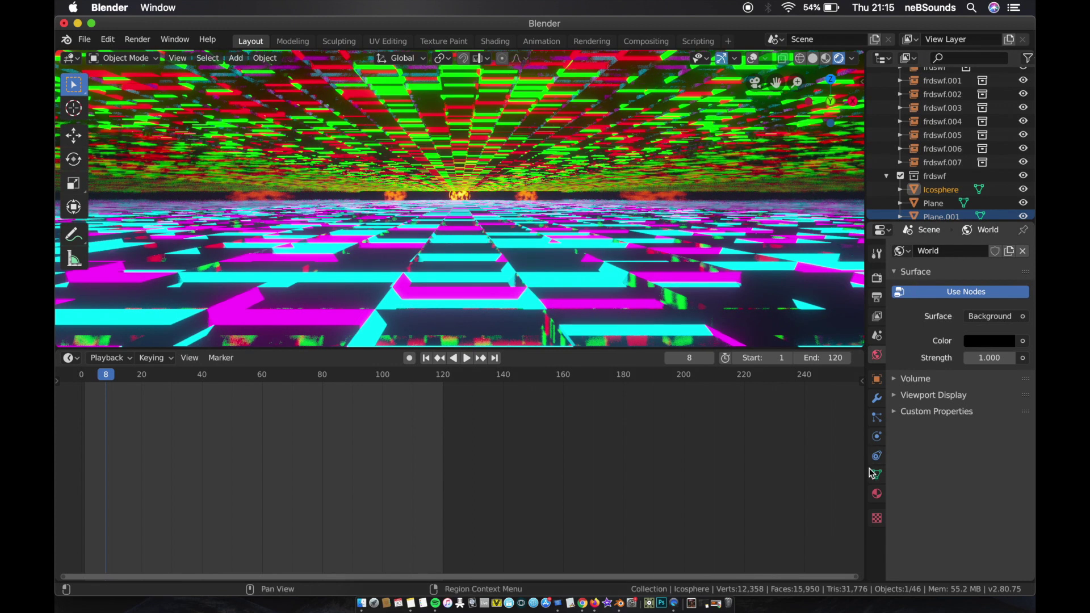
click(877, 492)
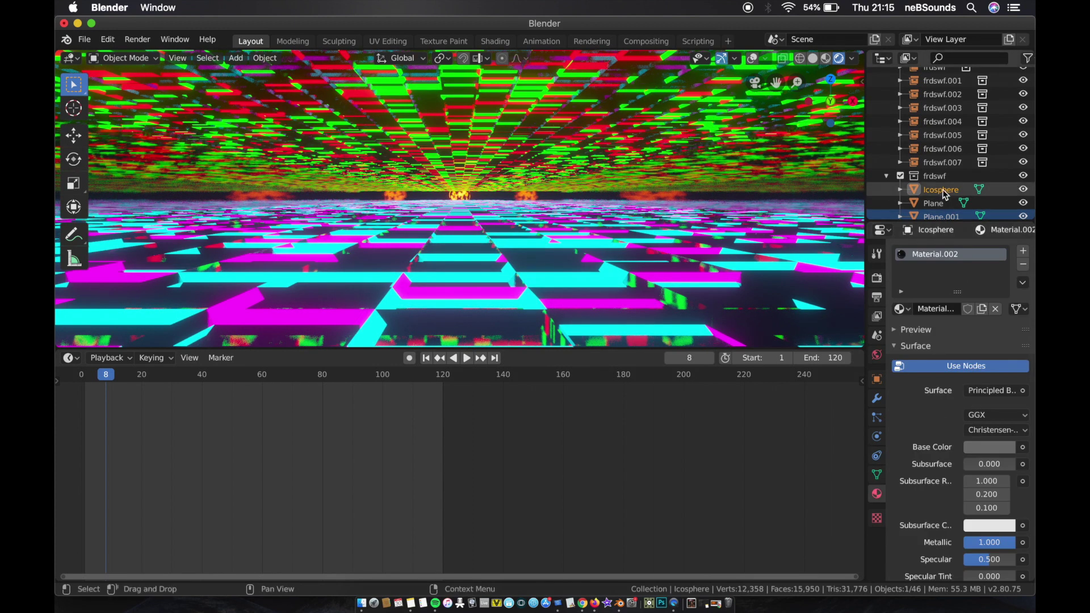
click(940, 202)
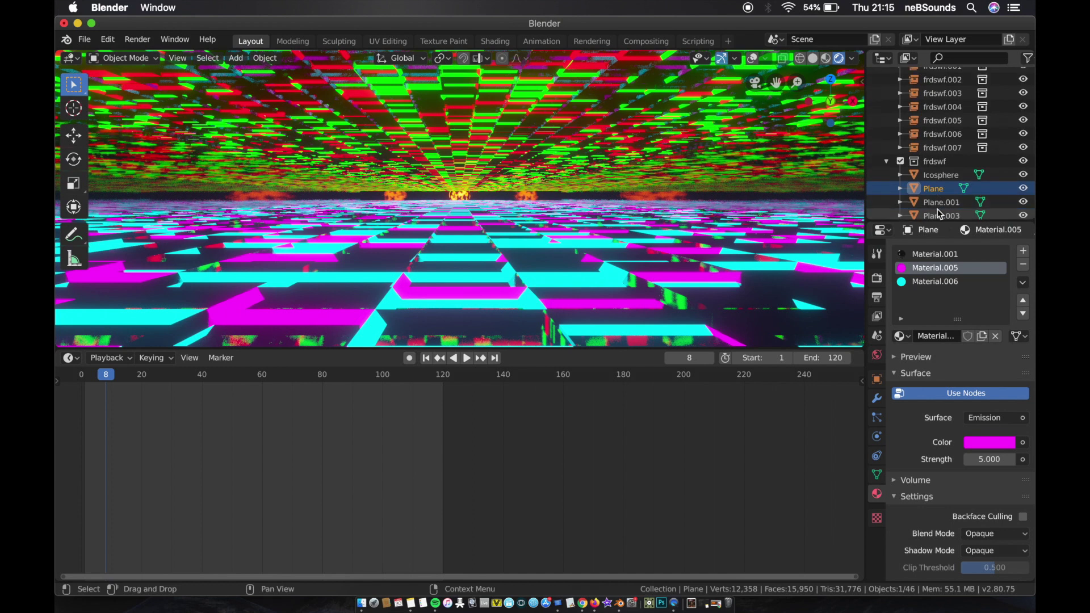
scroll(937, 210, down, 1)
click(937, 210)
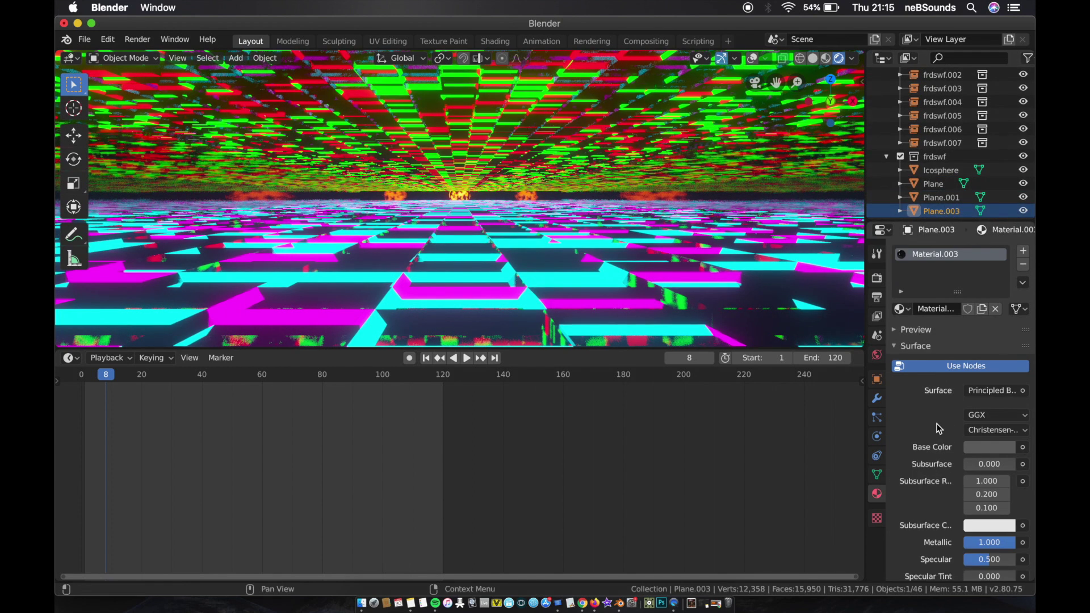
click(963, 197)
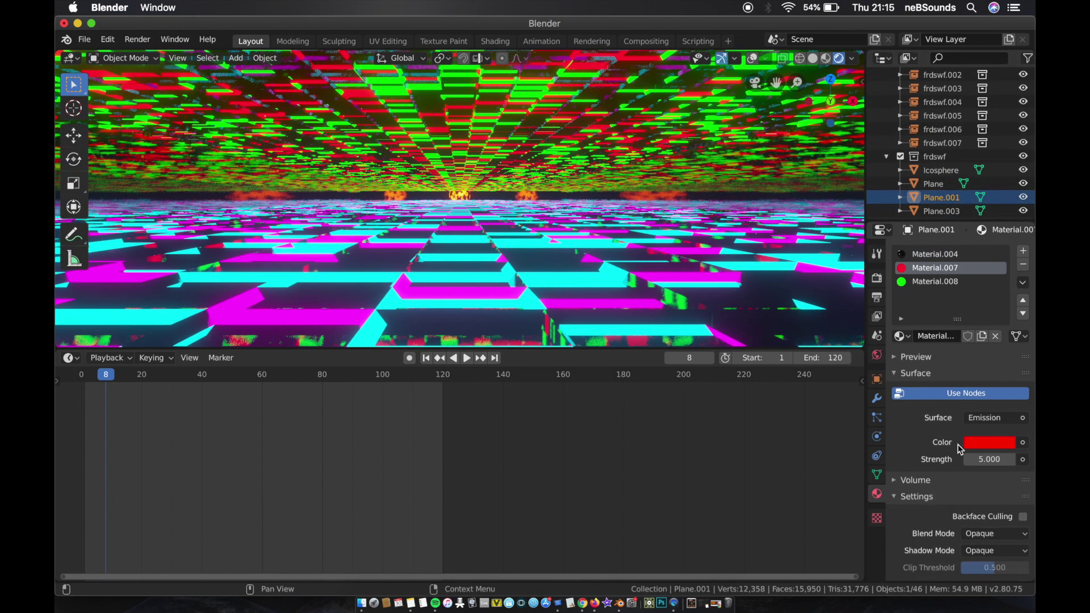
click(976, 443)
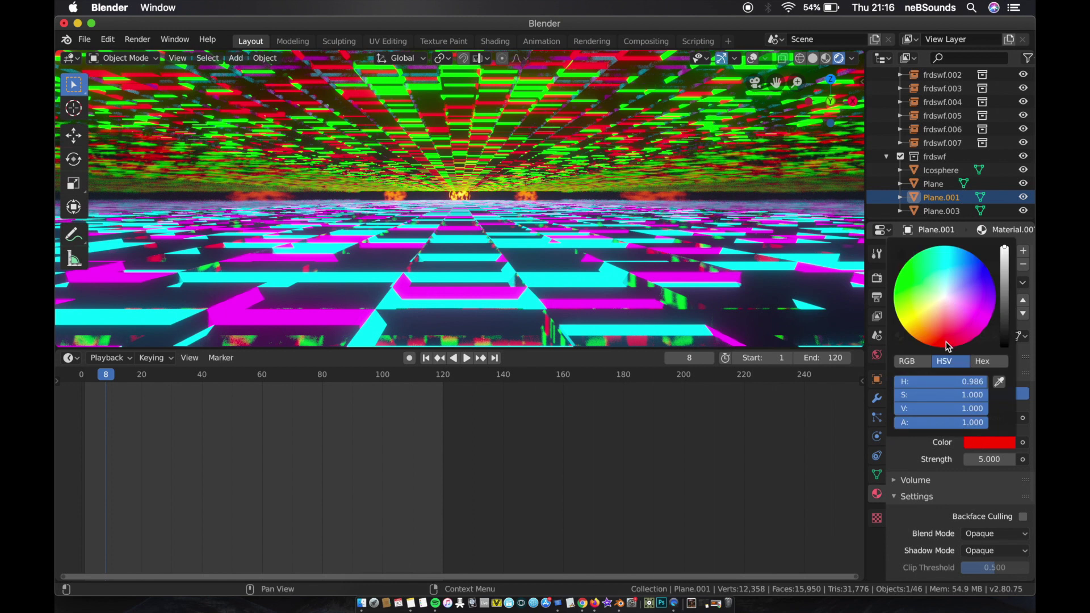
drag(949, 346, 908, 335)
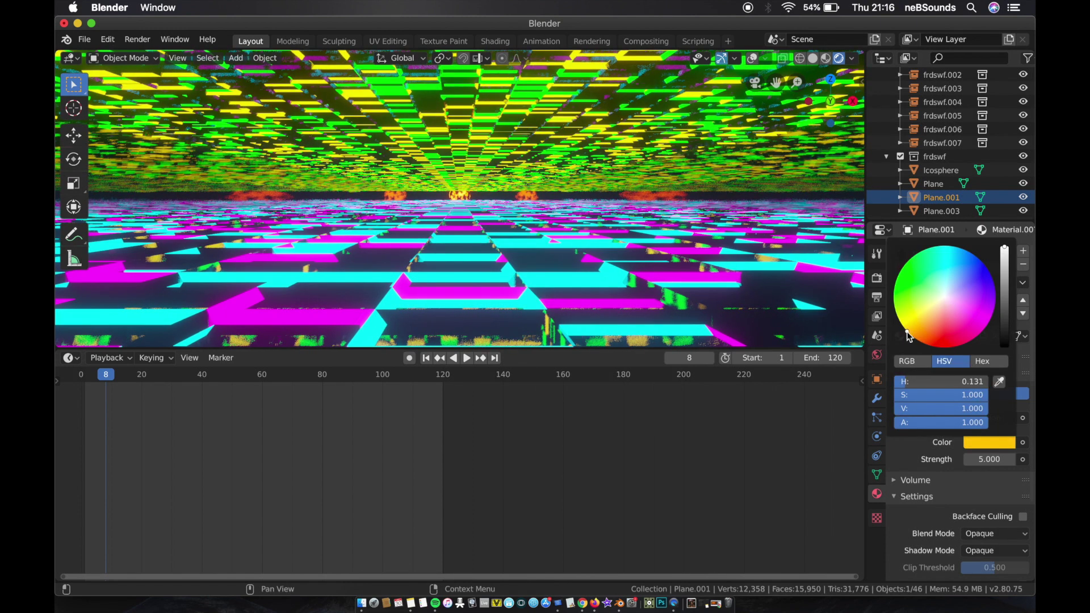
Step: Change the green emission color of Plane.001's Material.008 to magenta
click(945, 283)
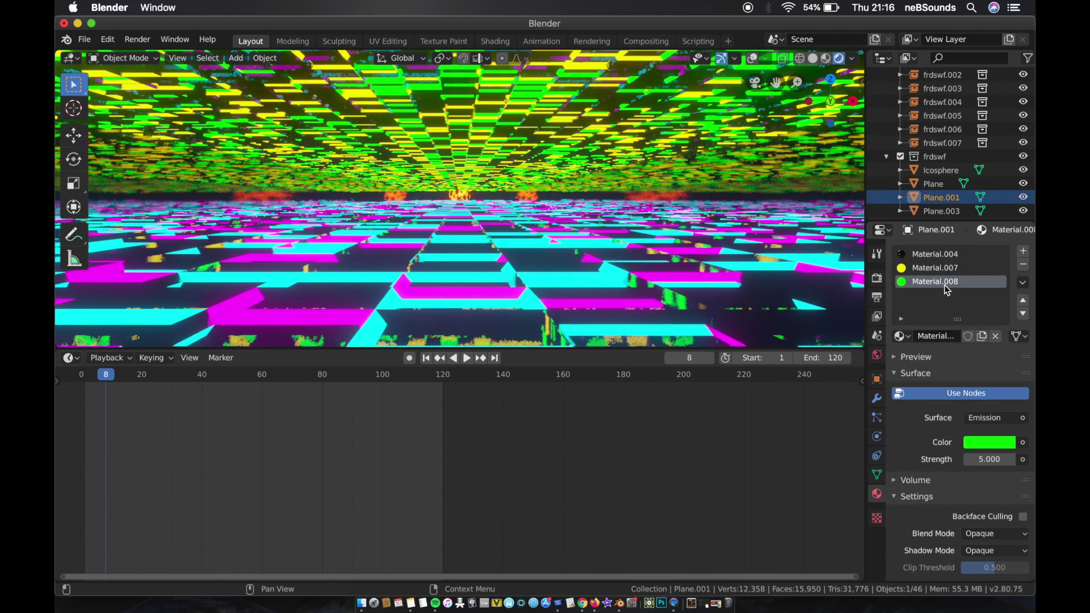
click(983, 441)
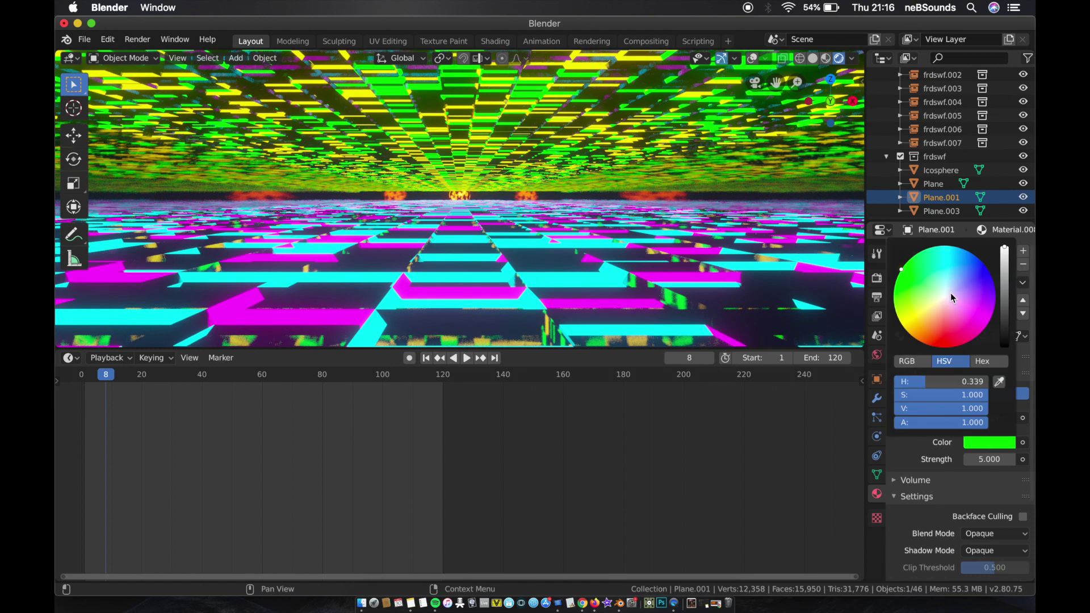
drag(950, 292, 988, 323)
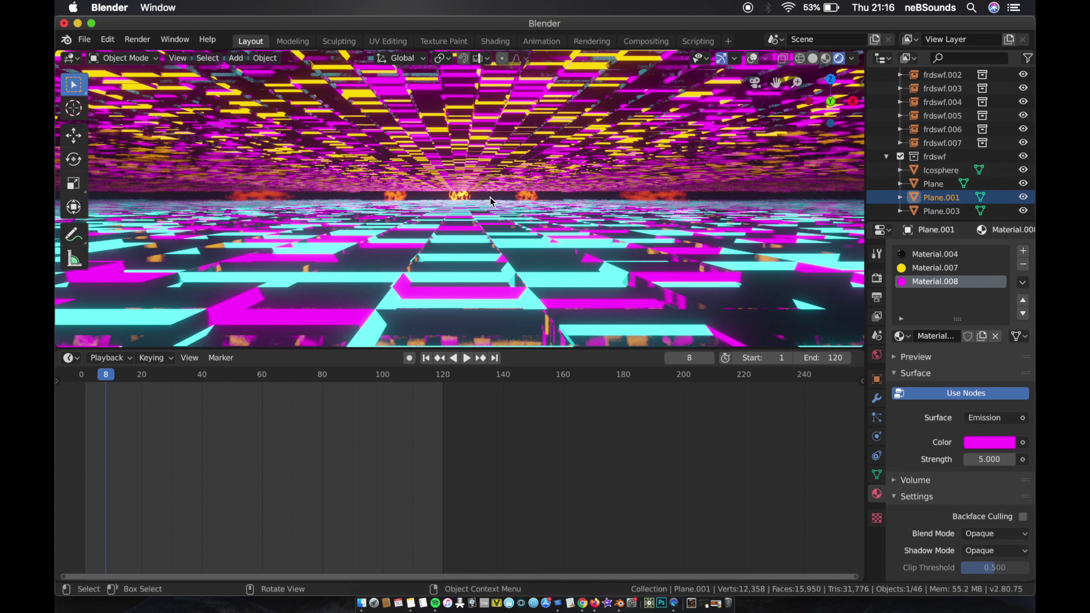
Step: Play the animation briefly through the camera with the recolored ceiling, and return to frame 1
click(490, 197)
key(space)
key(space)
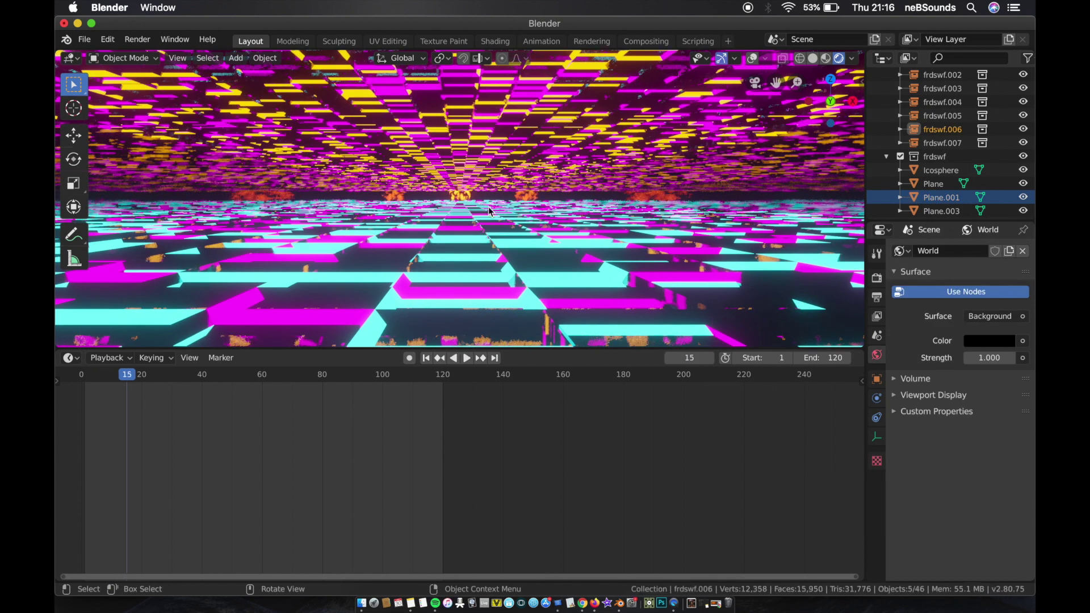
click(425, 358)
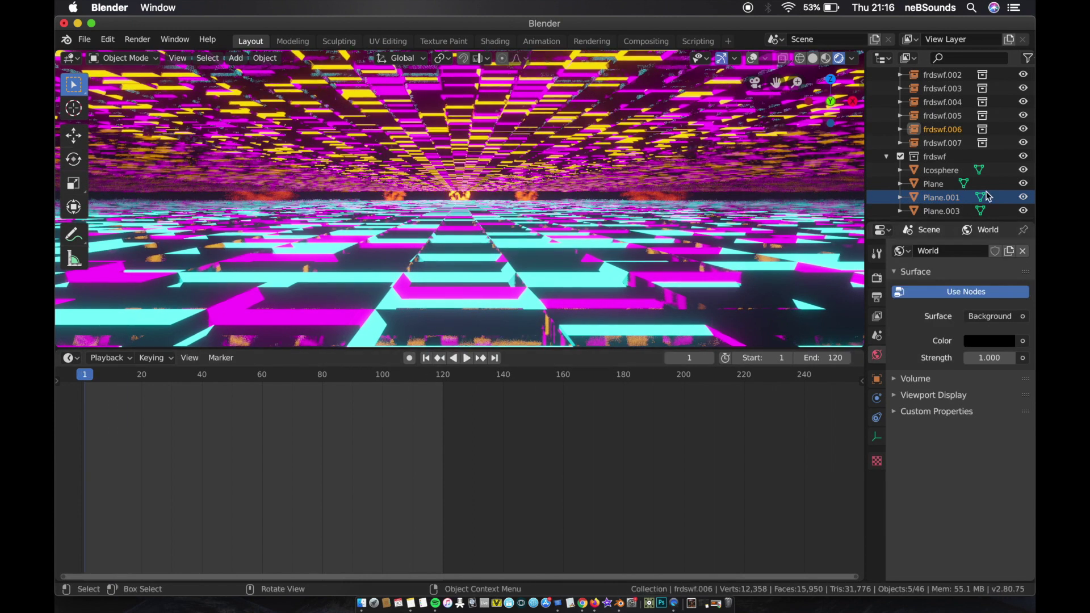
scroll(911, 176, up, 5)
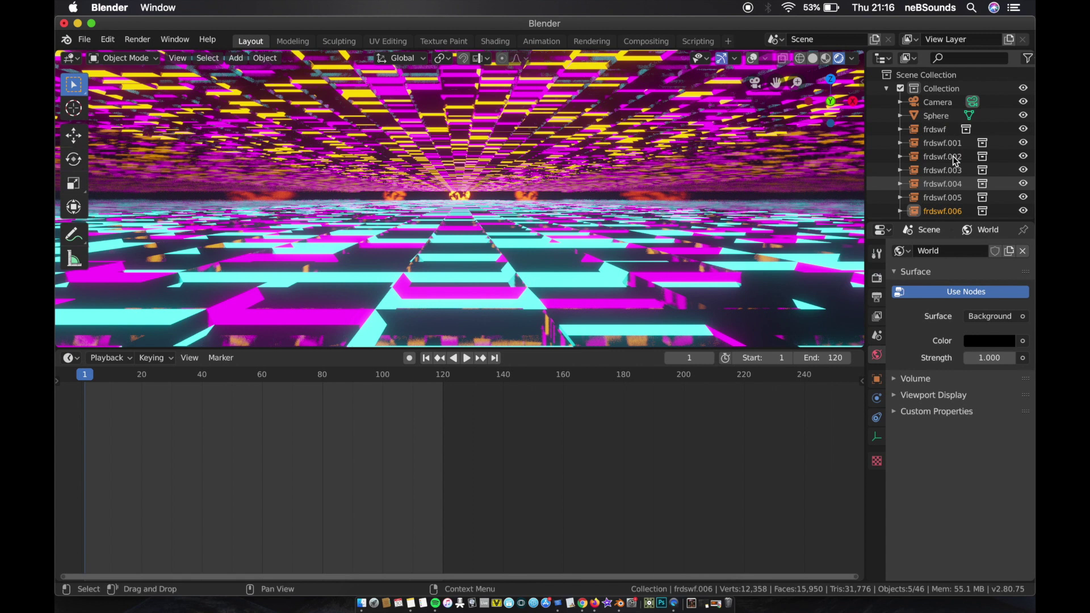
Step: Keyframe the camera's Y location at -8 m on frame 1 and at 8 m on frame 121
click(937, 103)
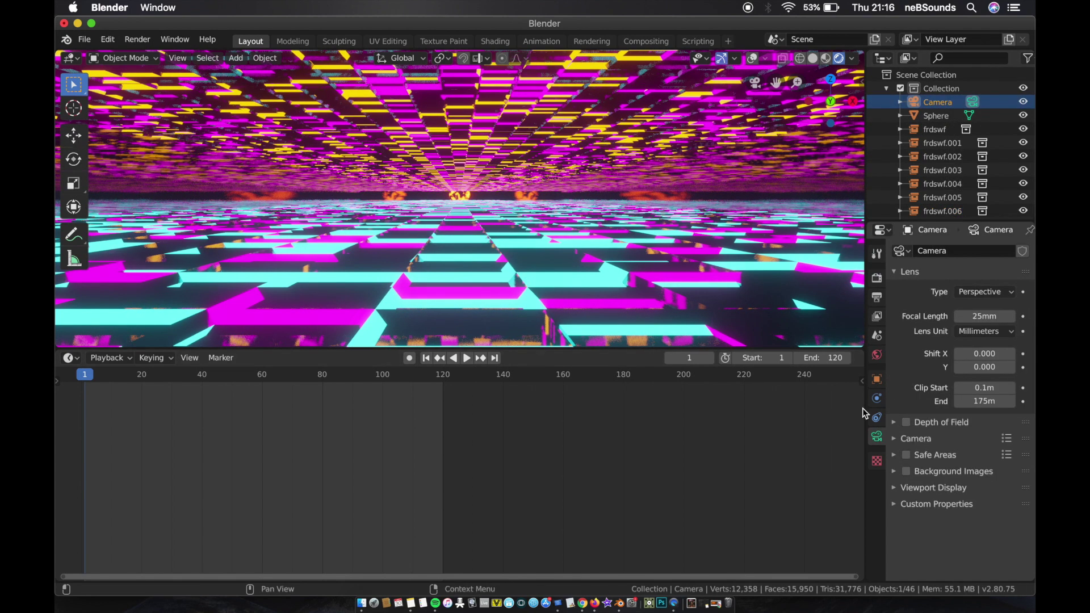
click(877, 380)
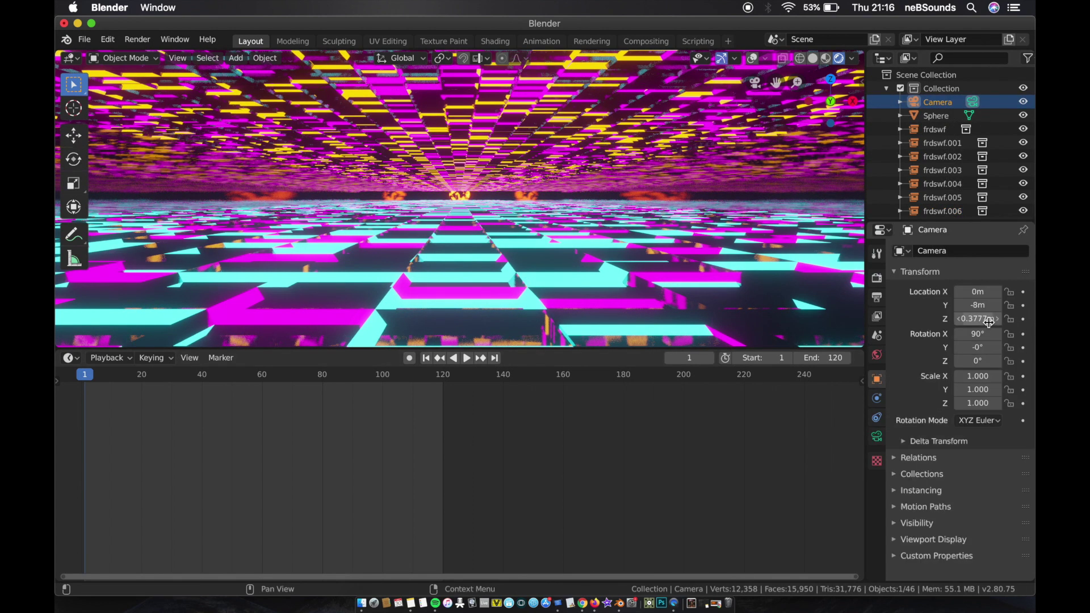
click(1023, 306)
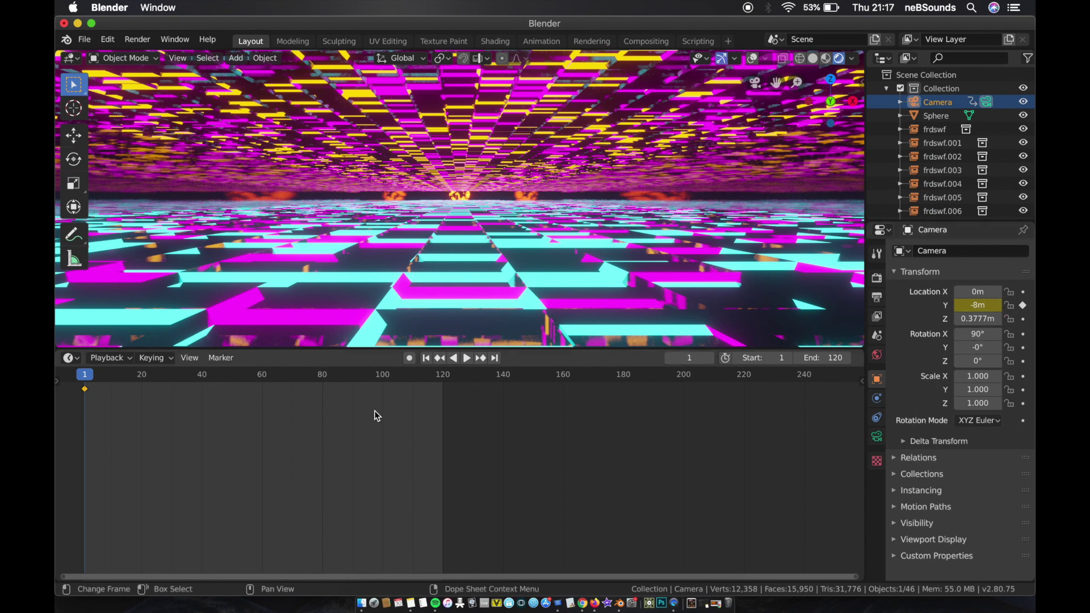
drag(441, 379, 447, 378)
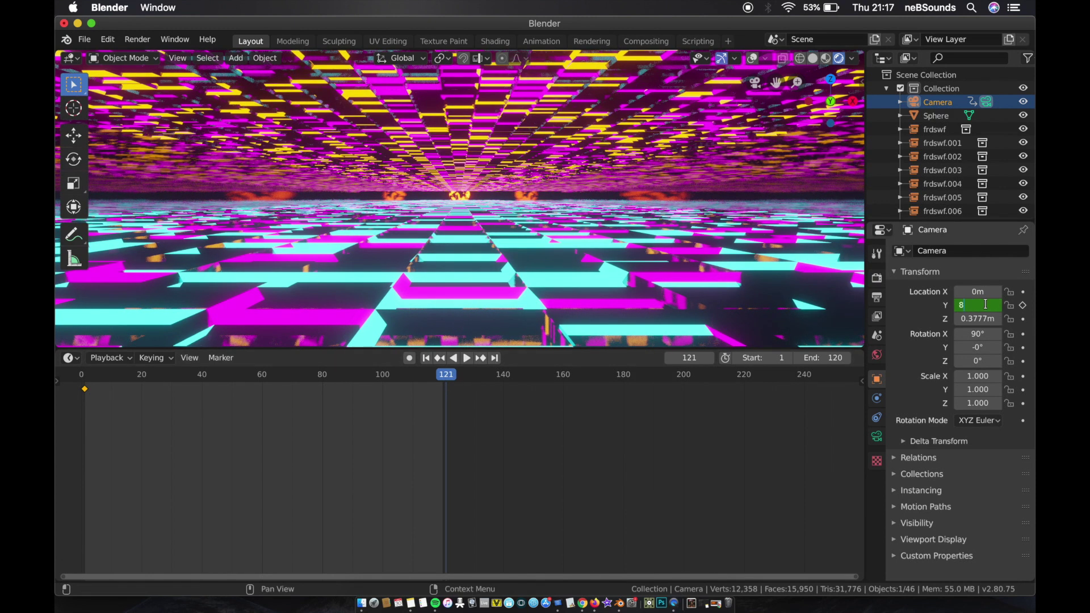
key(Return)
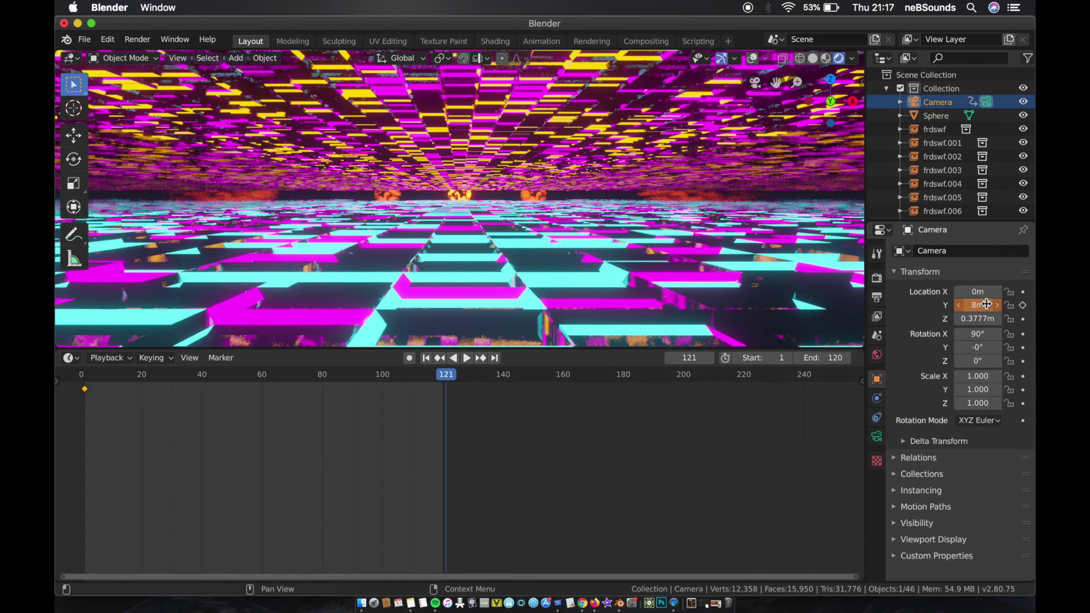
click(1024, 306)
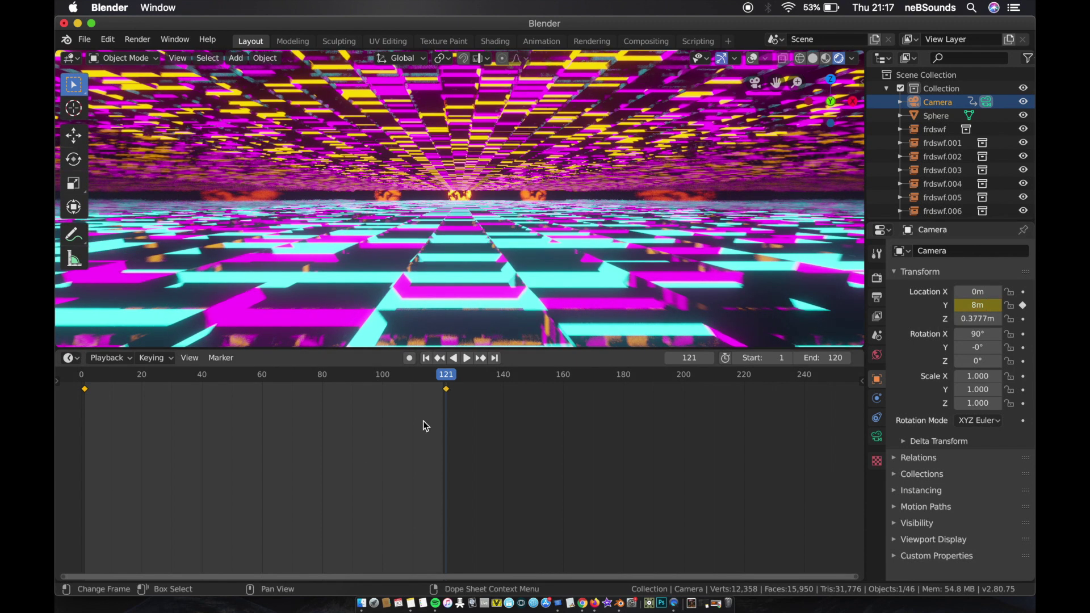
Step: Play the animation to check the camera's forward movement through the tunnel, and return to frame 1
key(space)
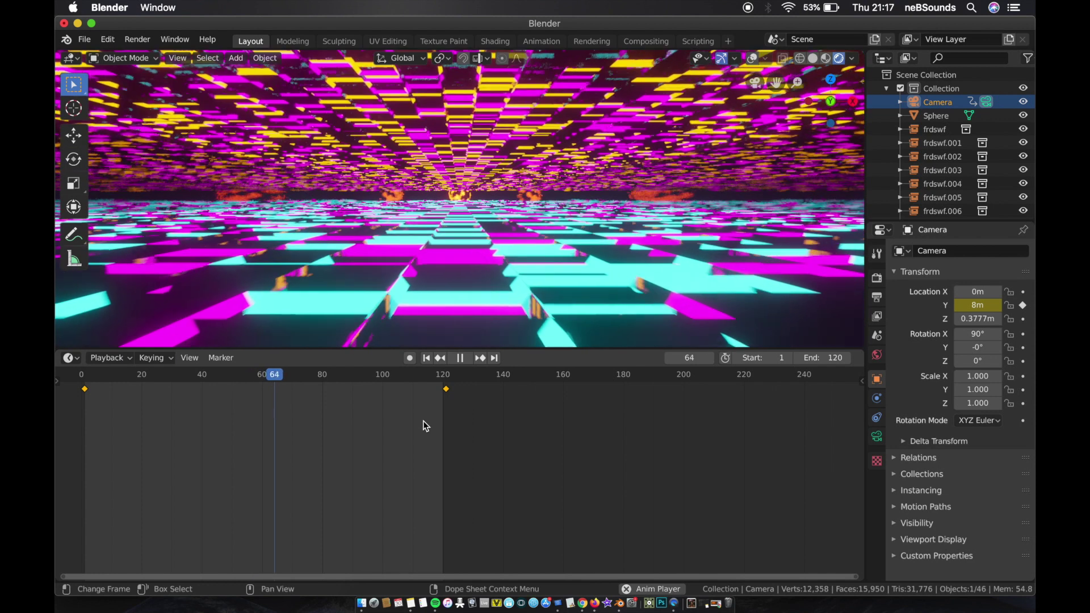
click(460, 358)
click(426, 357)
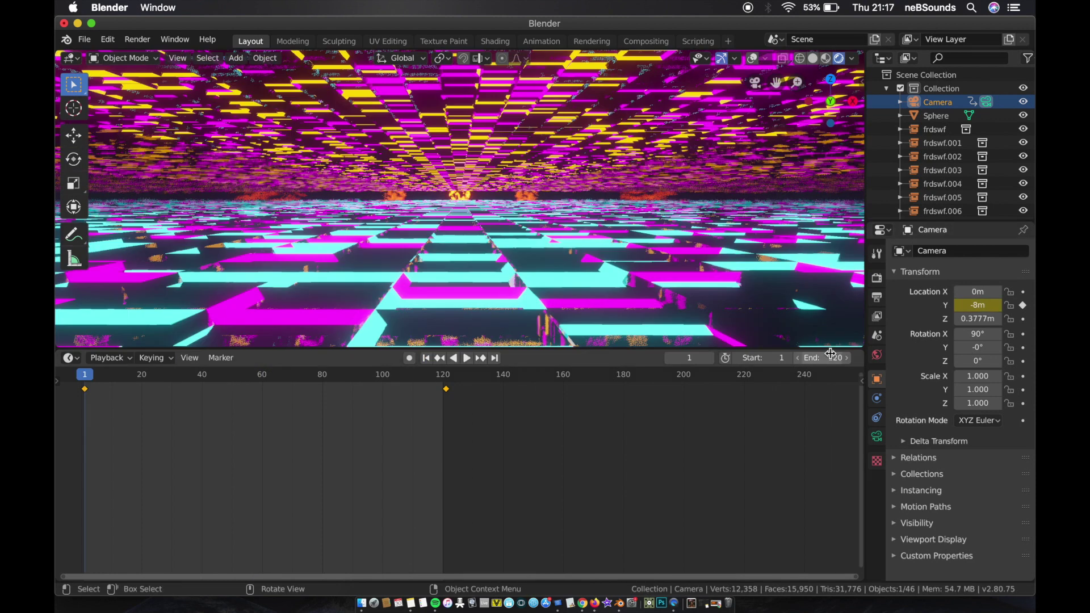
Step: Set the scene's color management look to Very High Contrast and its gamma to 0.8
click(877, 279)
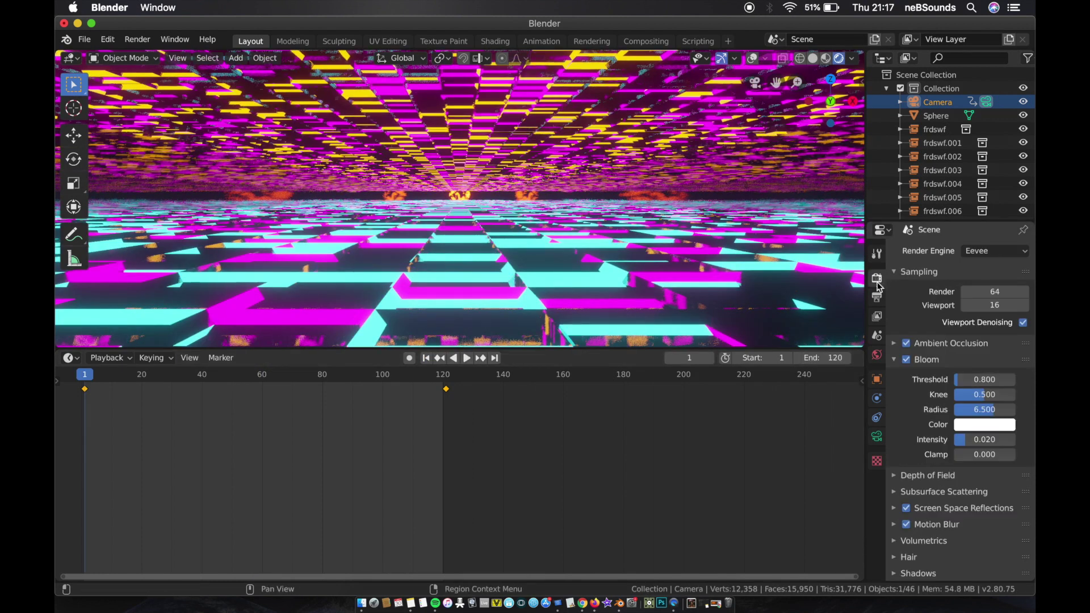
scroll(907, 364, down, 3)
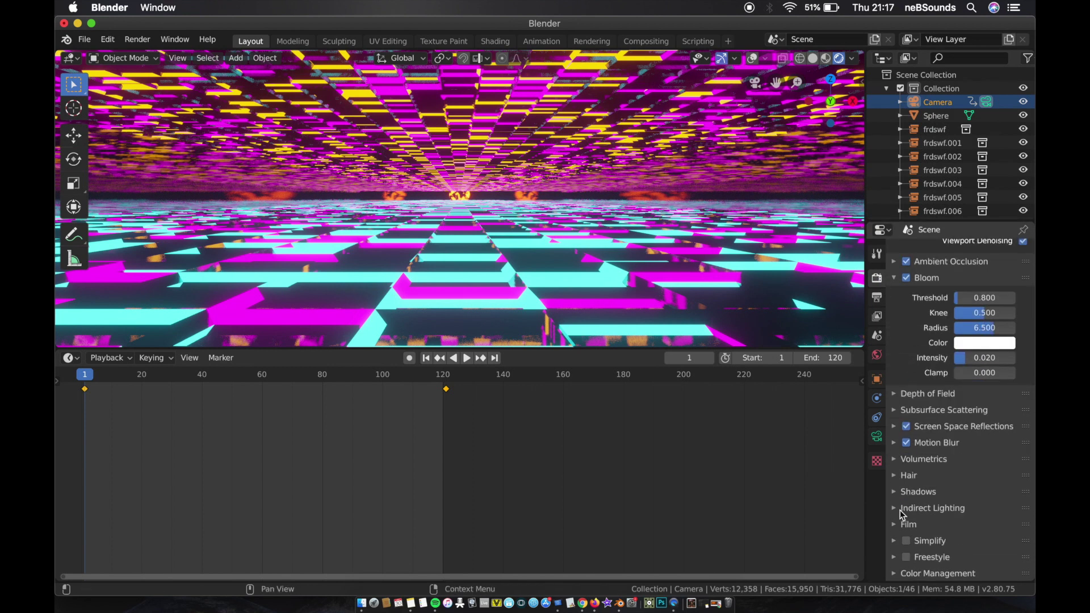
click(894, 574)
scroll(930, 505, down, 5)
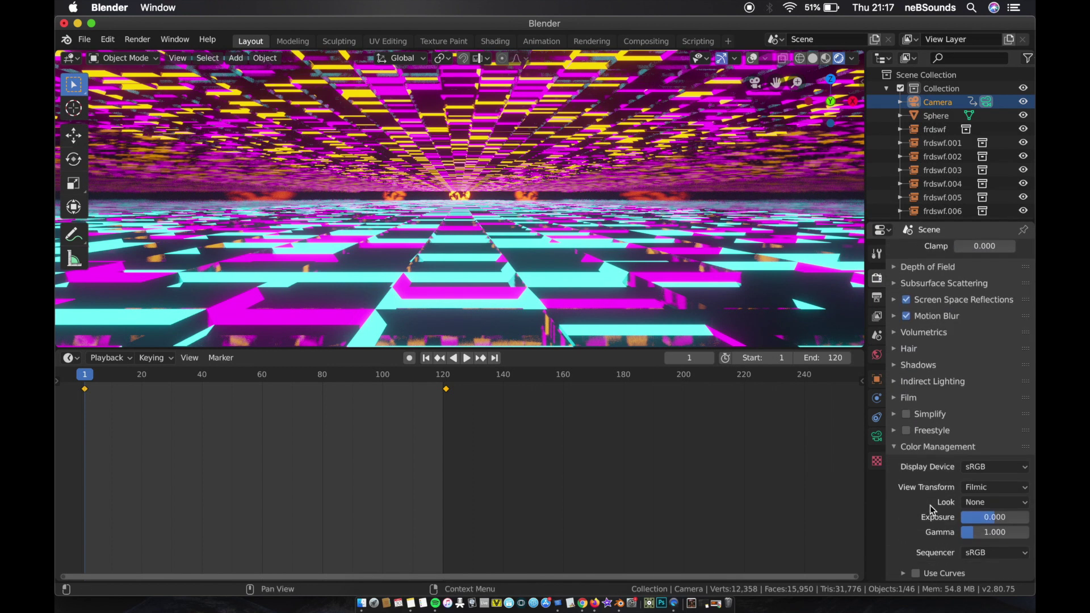
click(1001, 502)
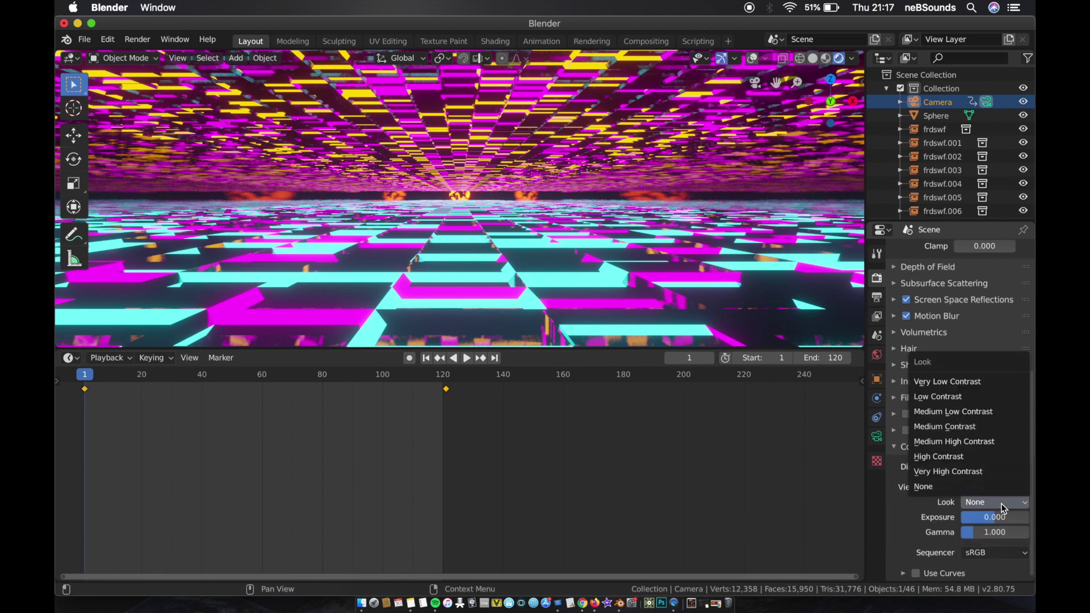
click(965, 471)
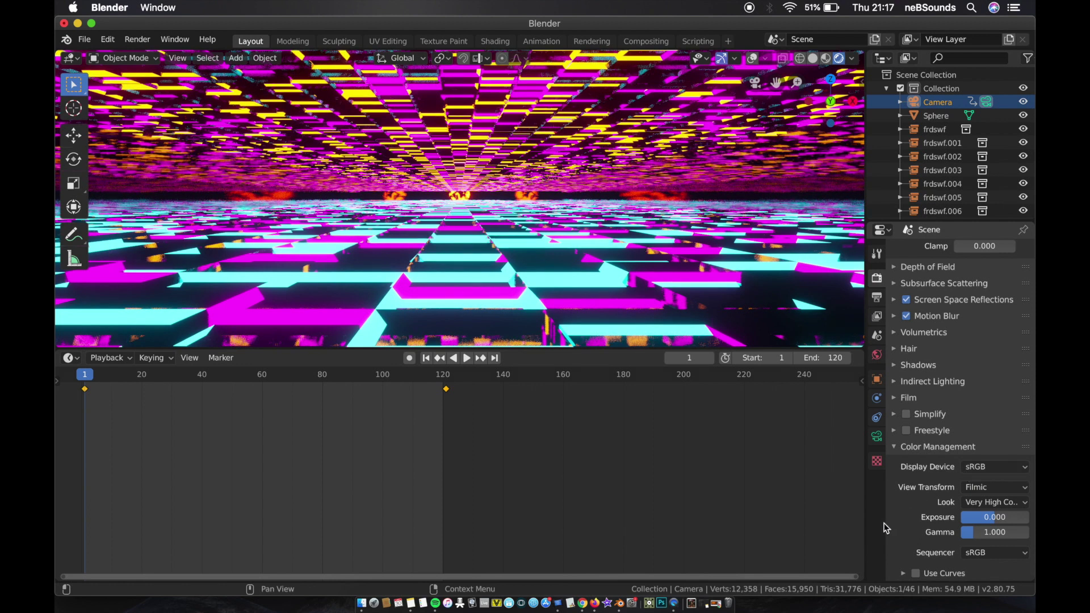
click(971, 532)
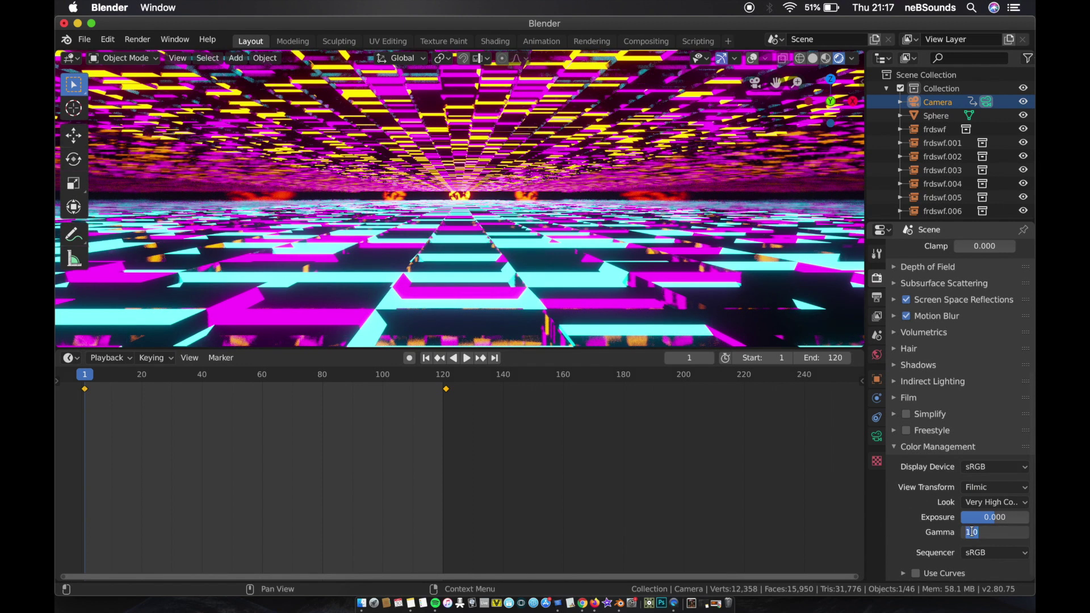
key(Return)
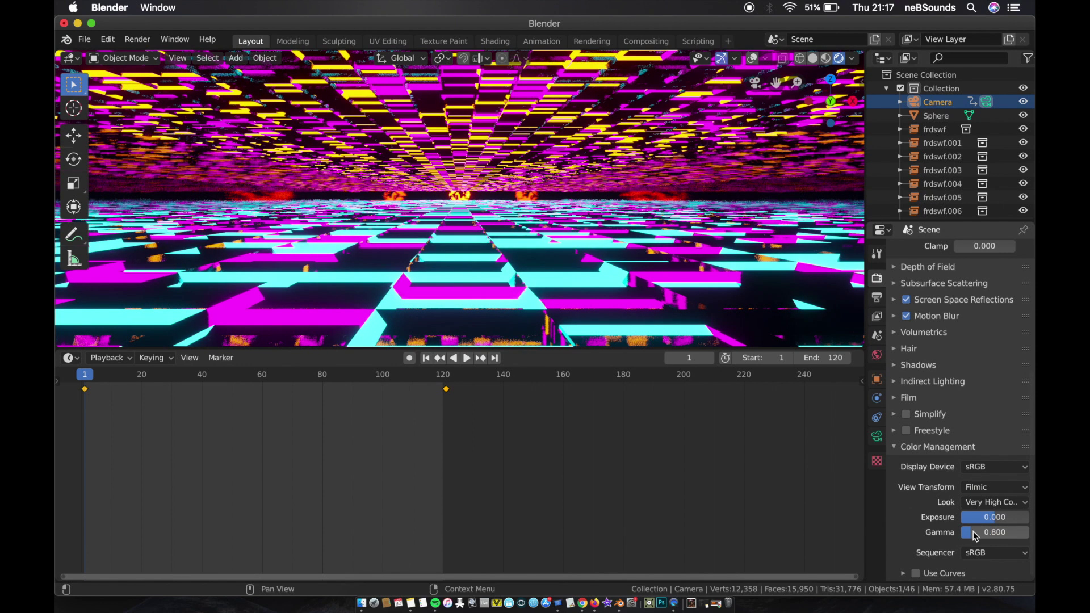
Step: Play the animation briefly with the adjusted contrast and gamma, and go back to frame 1
key(space)
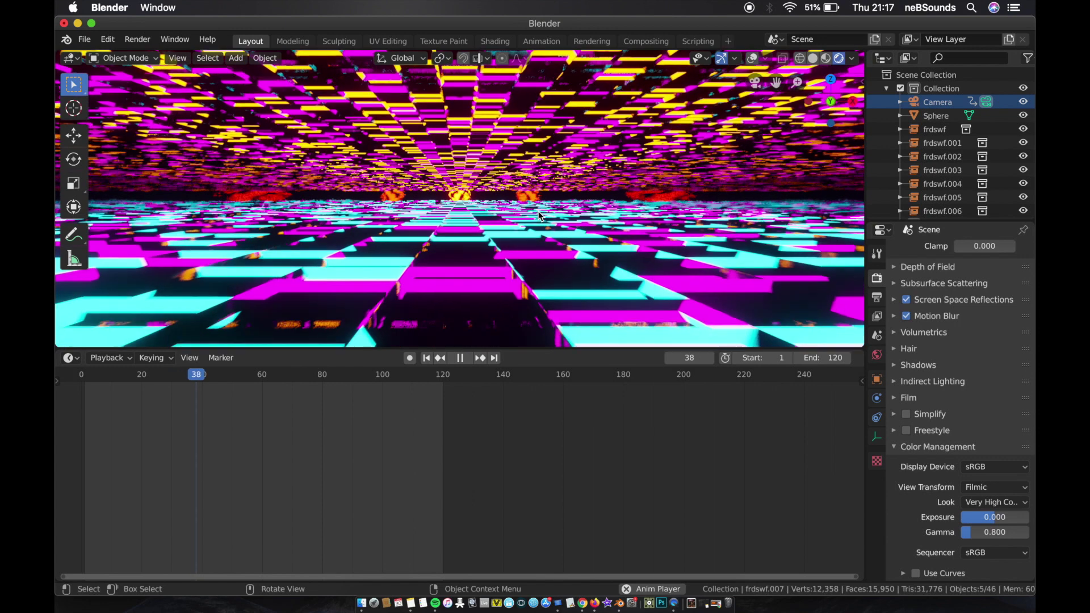
key(space)
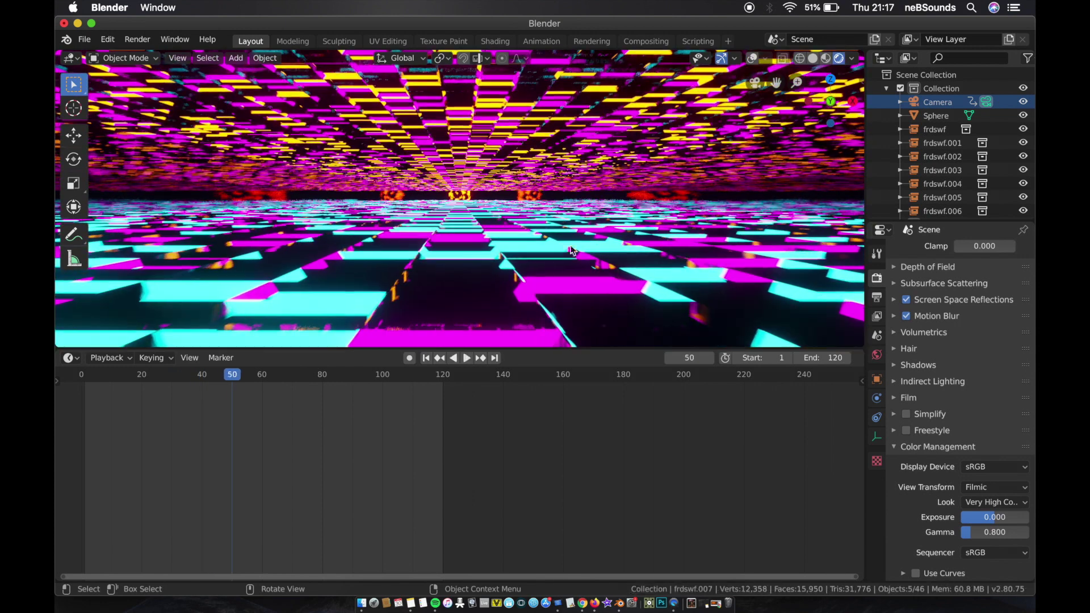
click(426, 358)
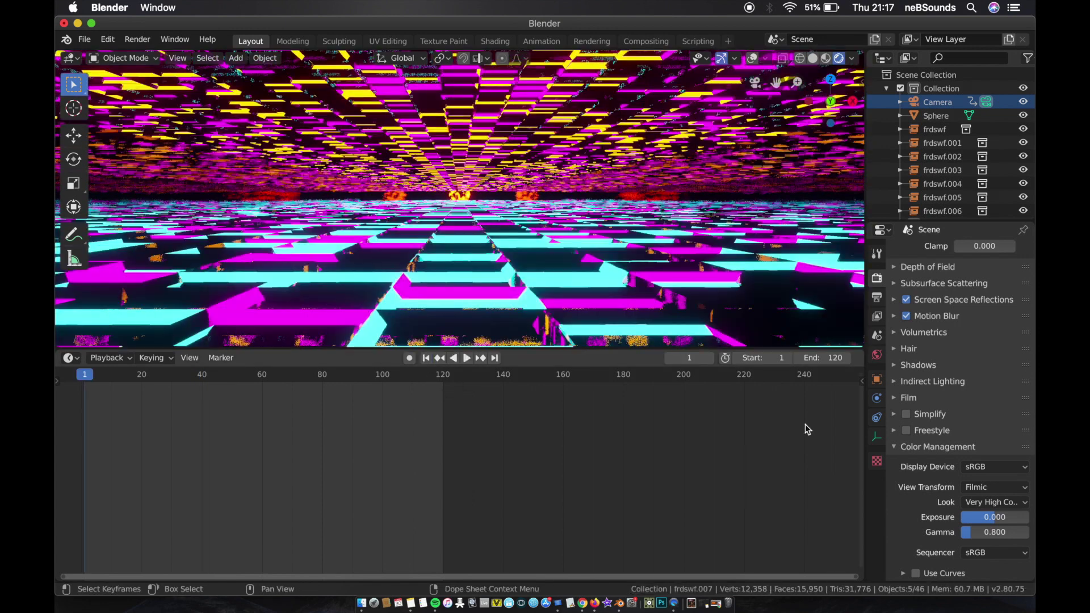
Step: Set the render output to a file named "spacey tunnel" in the Blender Renders/2020/01 Jan folder
click(876, 297)
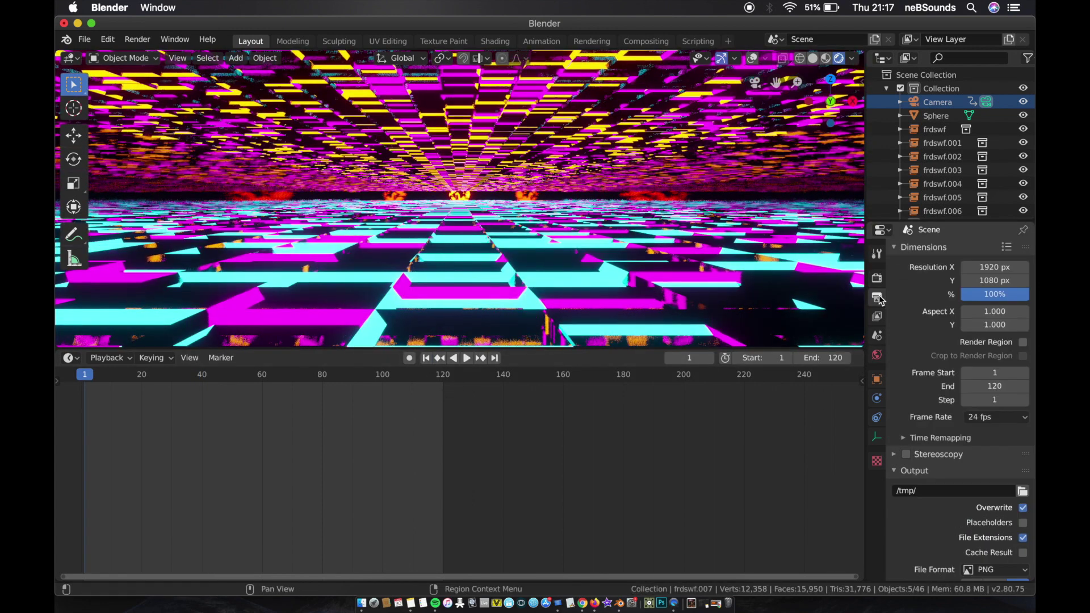
click(1021, 491)
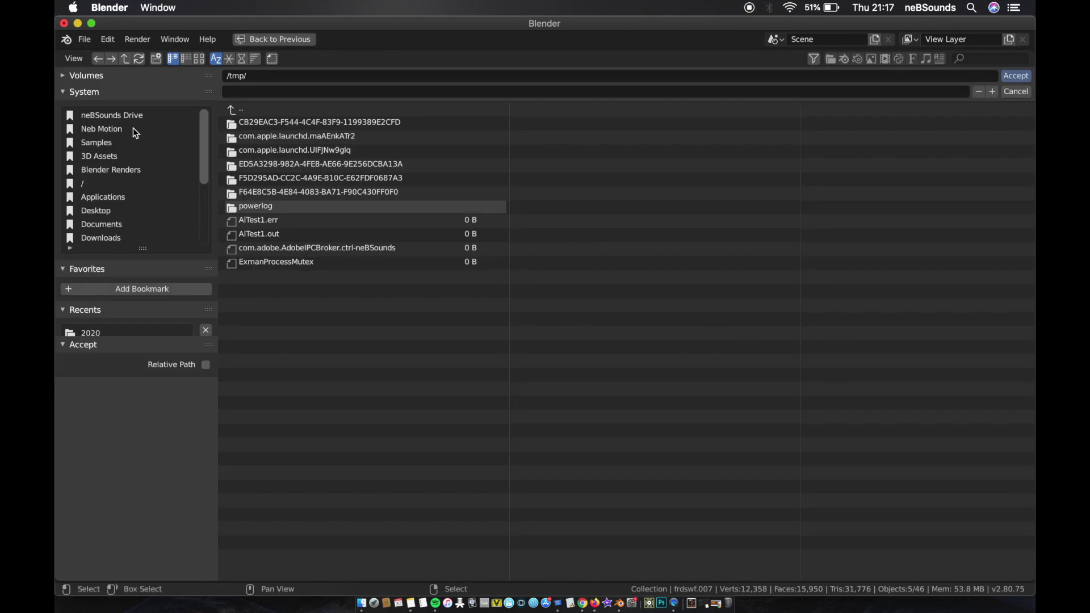
click(105, 170)
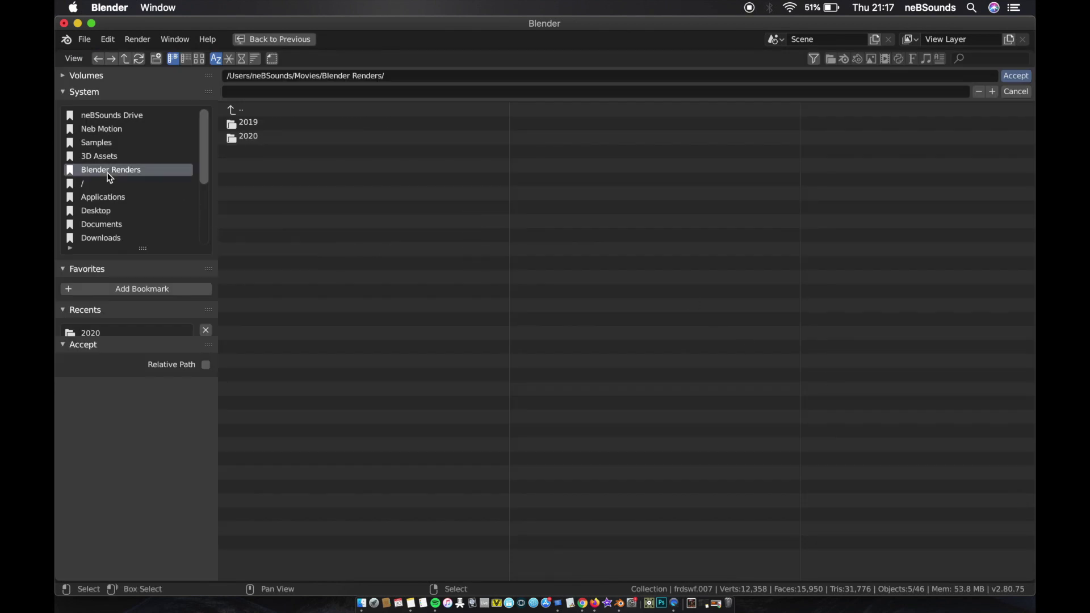
double_click(287, 136)
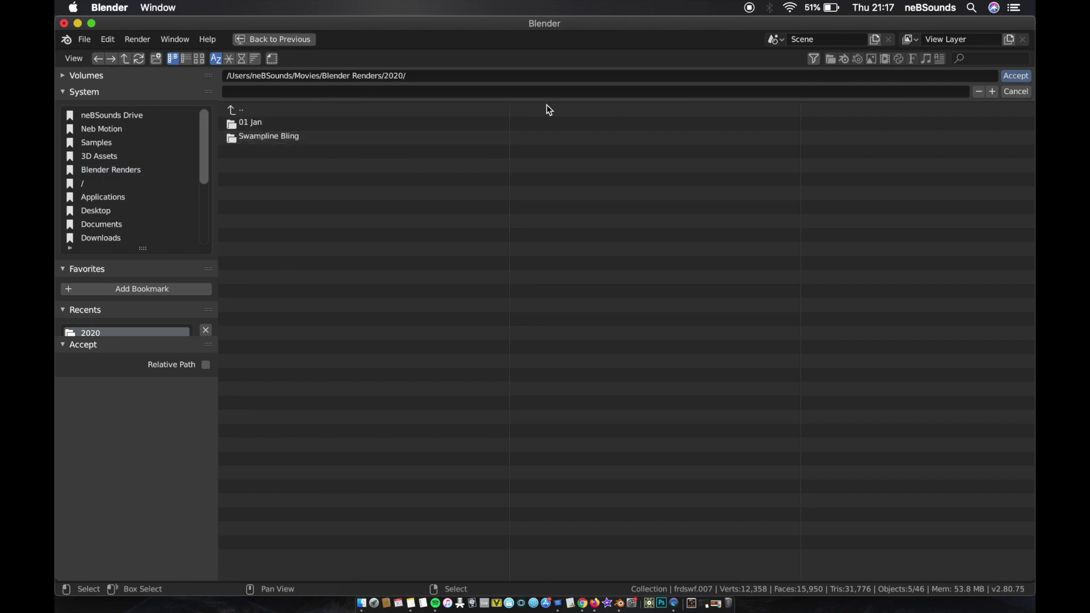
double_click(289, 124)
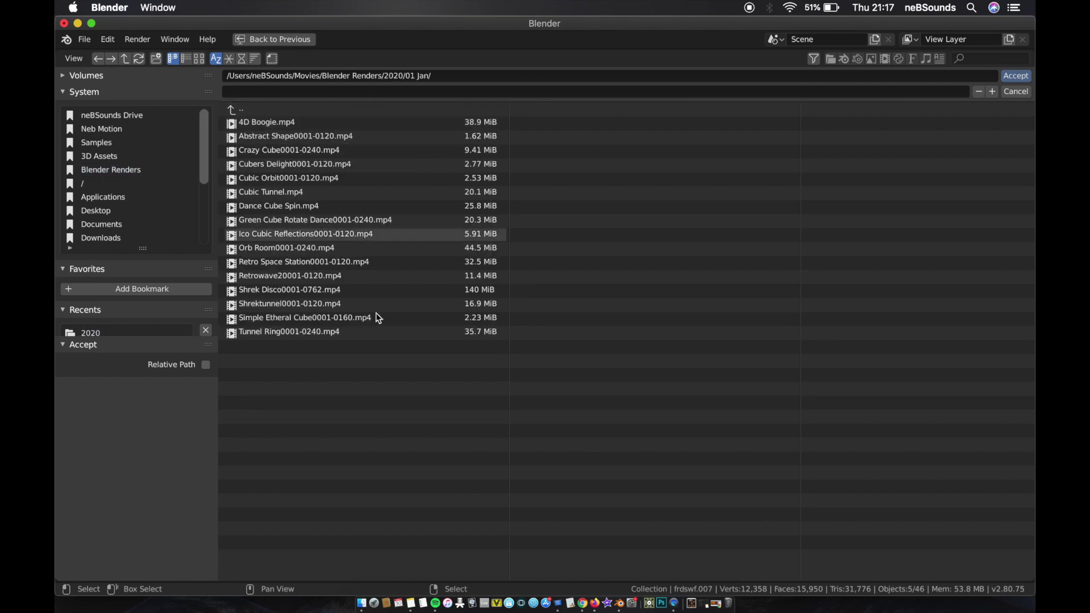
click(390, 96)
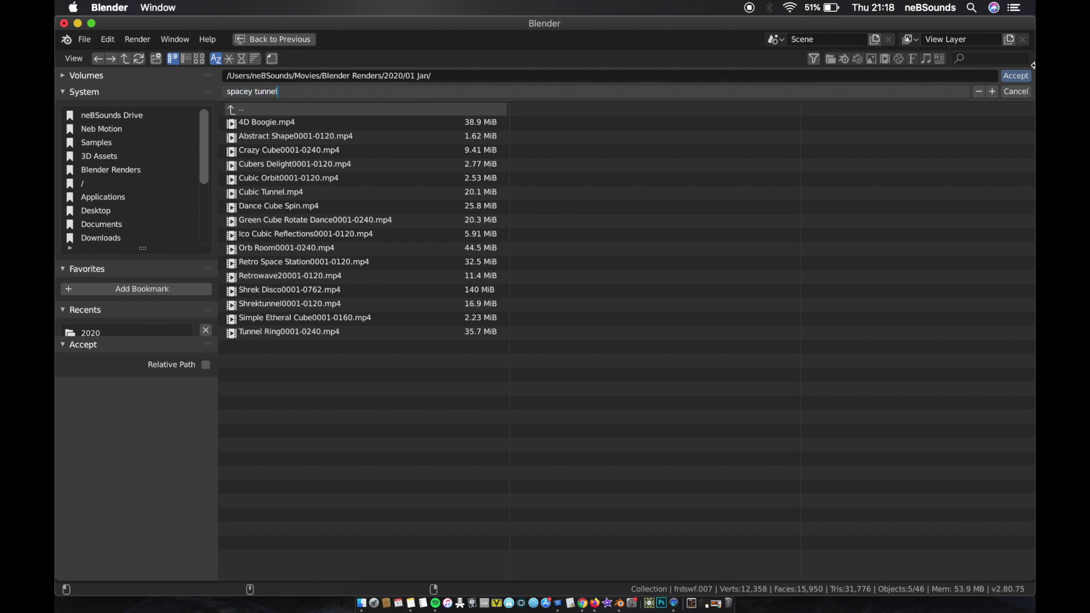
key(Return)
click(1015, 75)
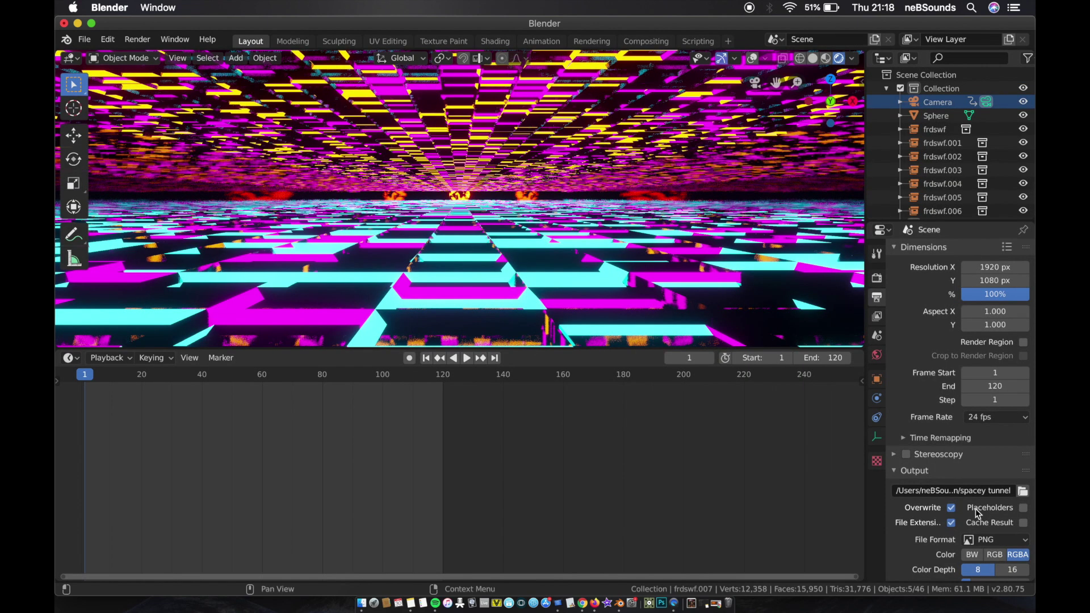
Step: Change the output file format to FFmpeg video with an MPEG-4 container
scroll(976, 511, down, 2)
click(994, 491)
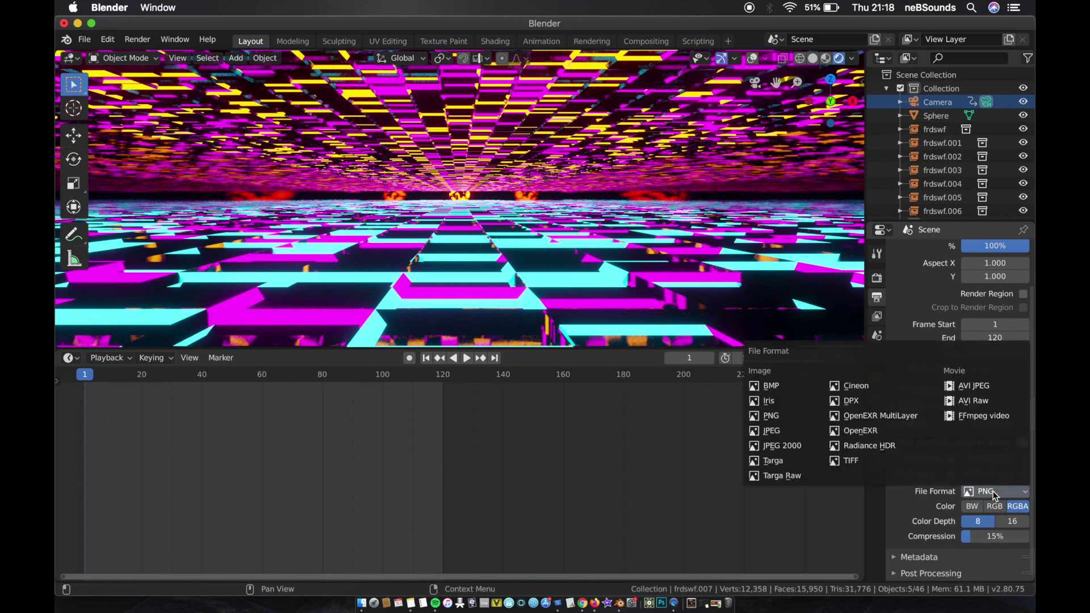
click(983, 415)
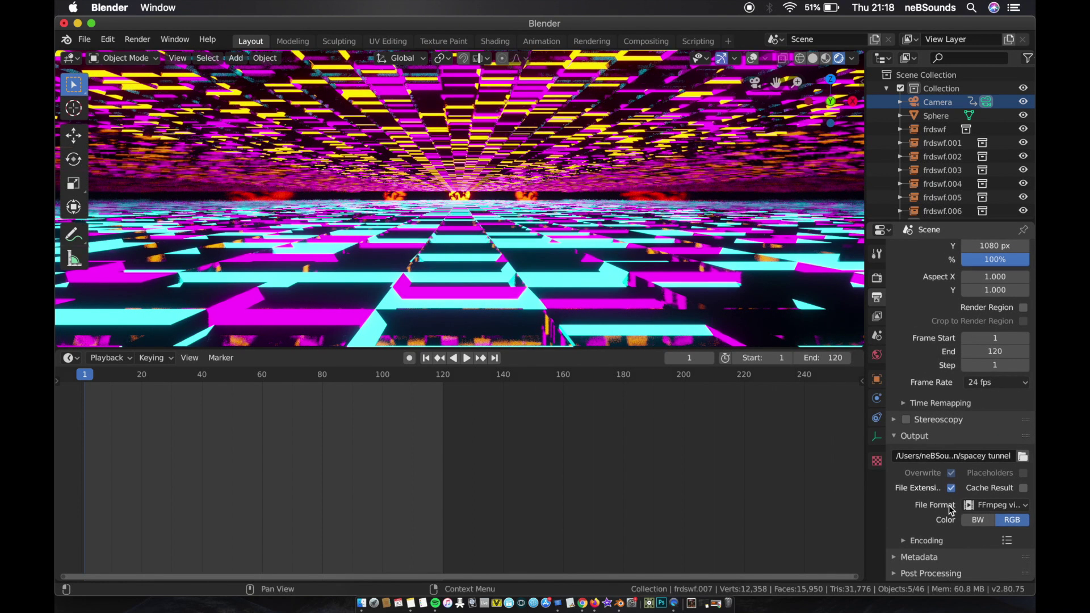
click(903, 542)
scroll(959, 523, down, 2)
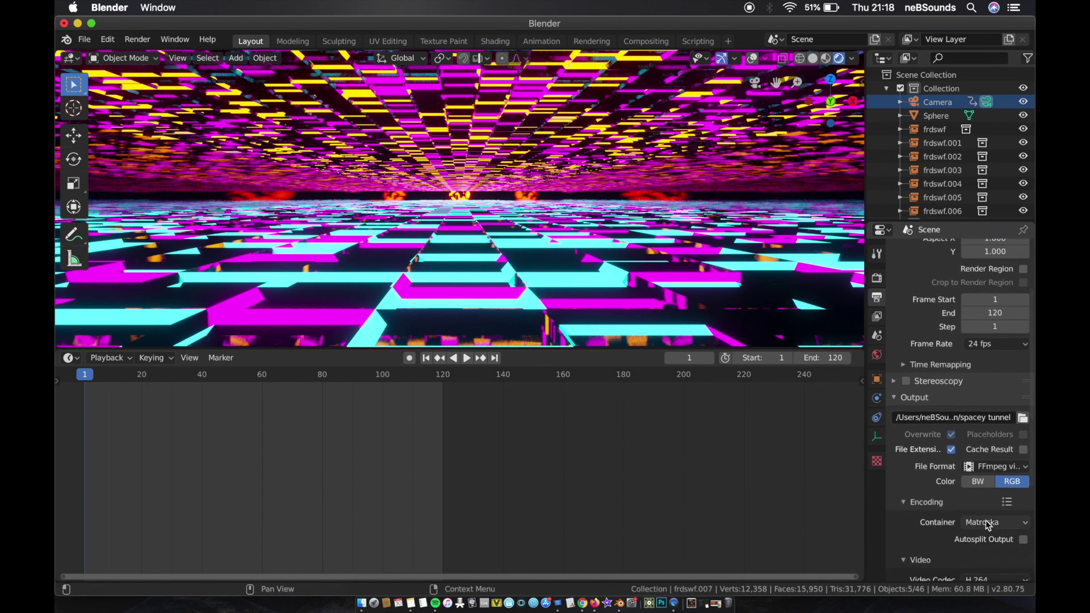
click(990, 522)
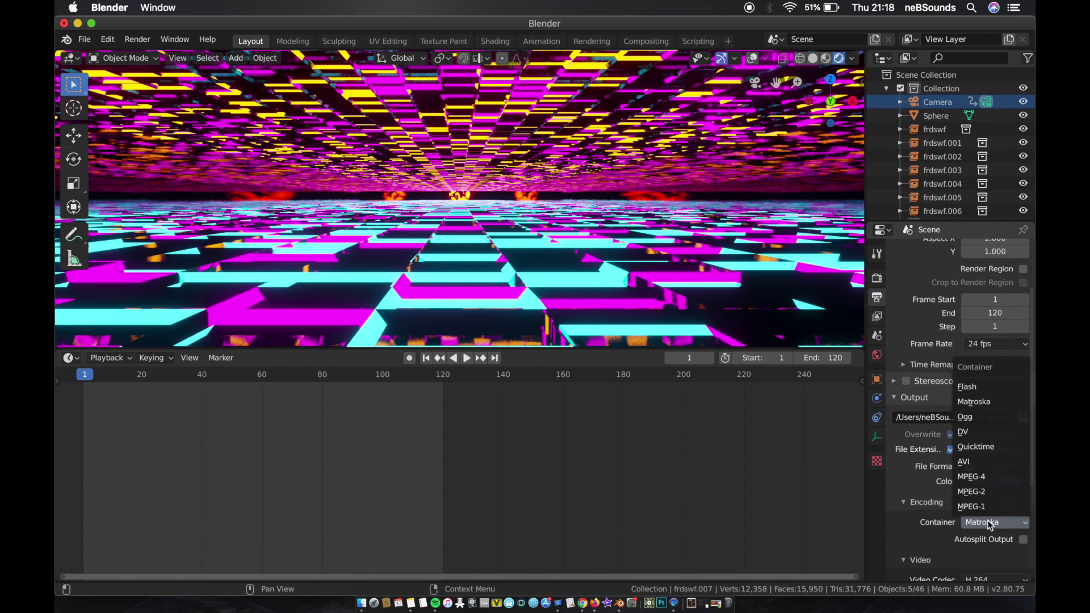
click(977, 481)
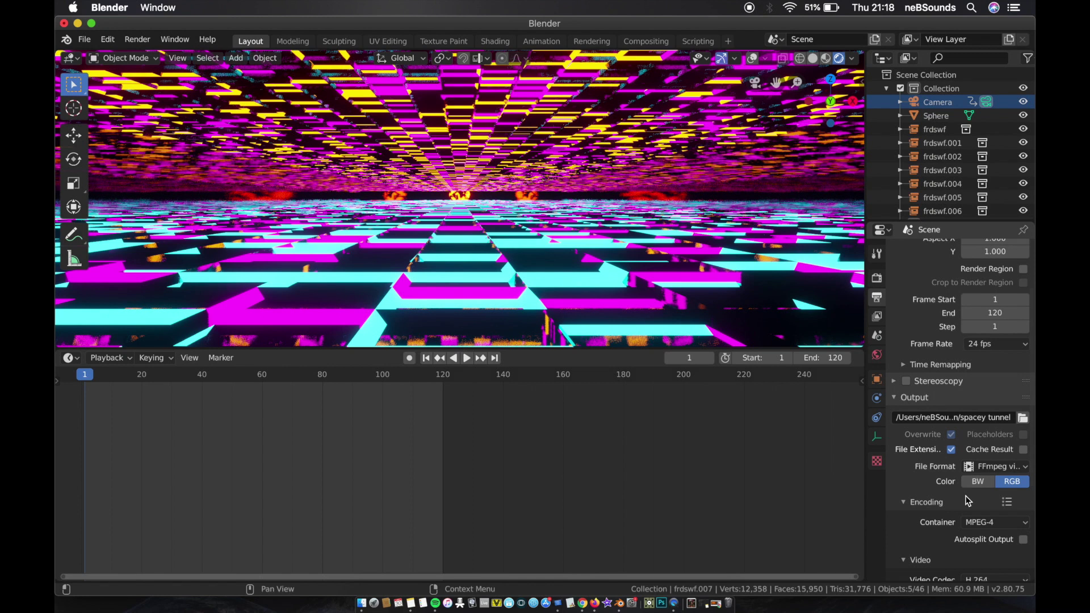
Step: Set the video encoding's output quality to Perceptually lossless and review the remaining encoding settings
scroll(972, 510, down, 3)
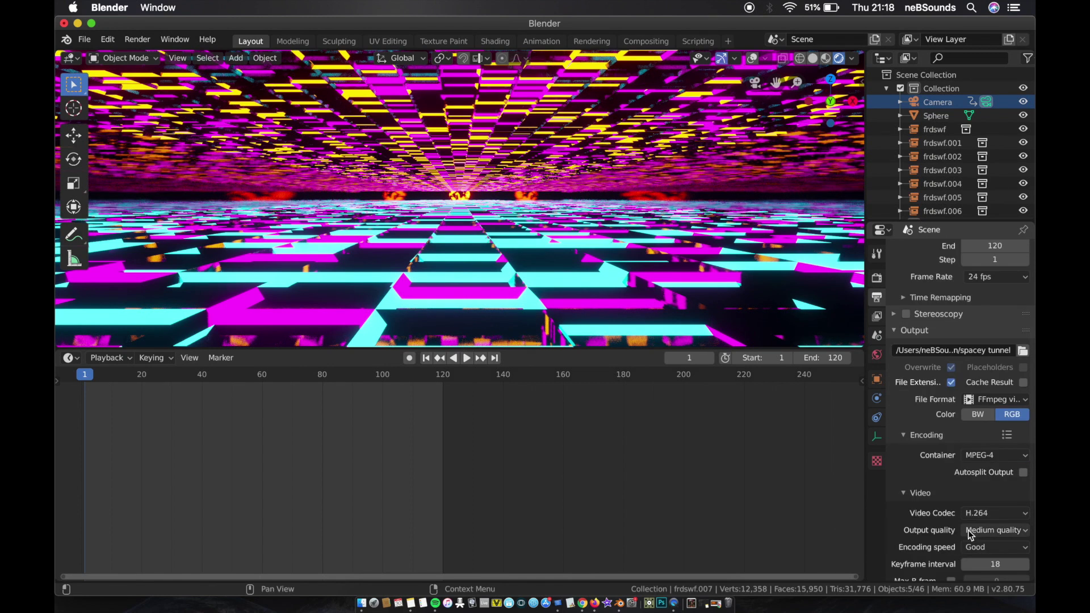
click(972, 531)
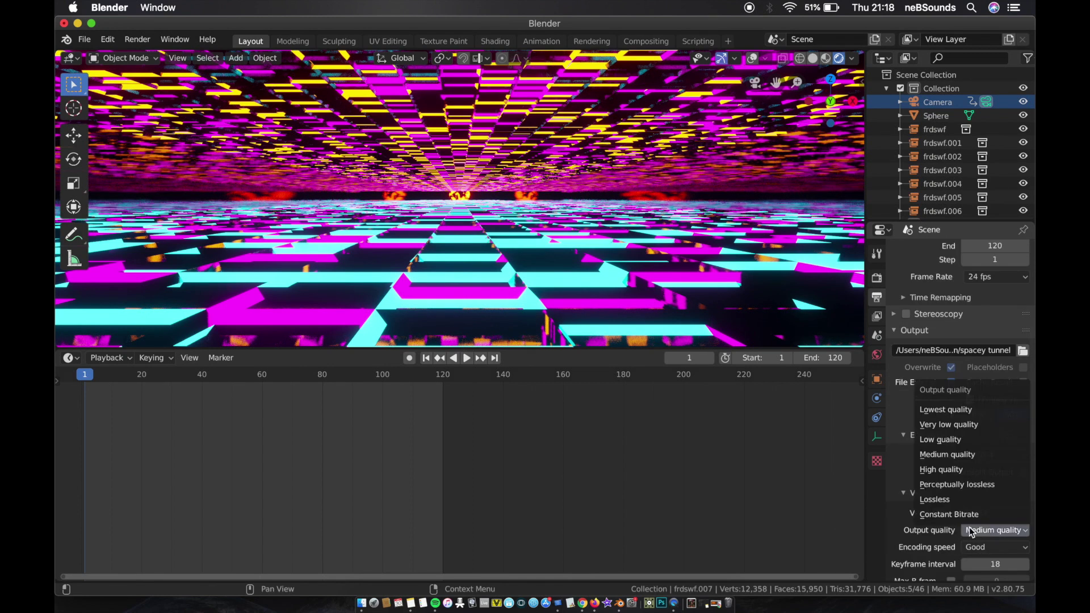
click(975, 487)
scroll(972, 484, down, 4)
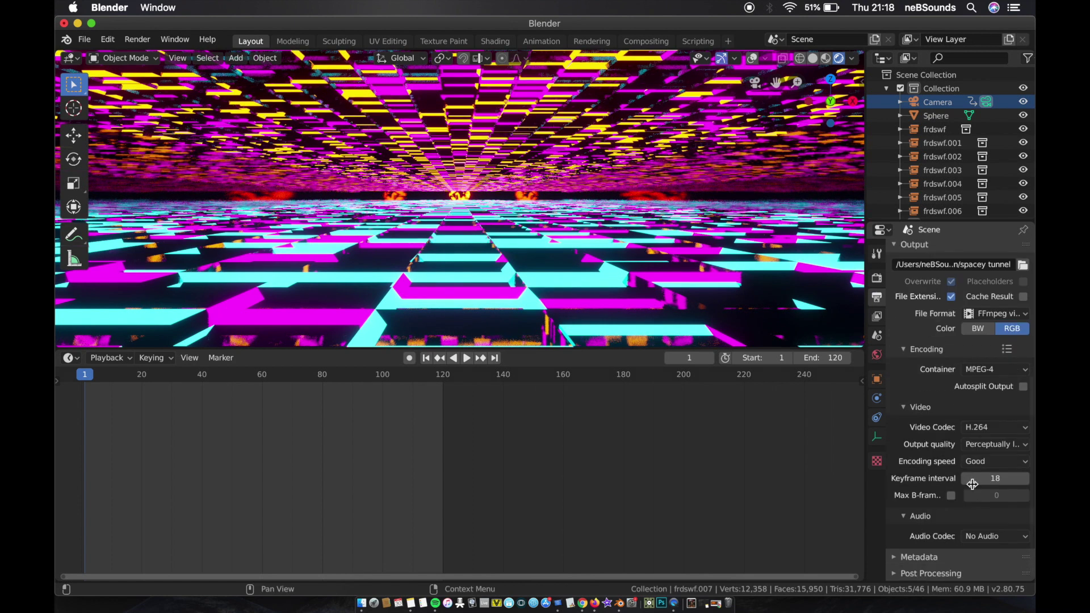